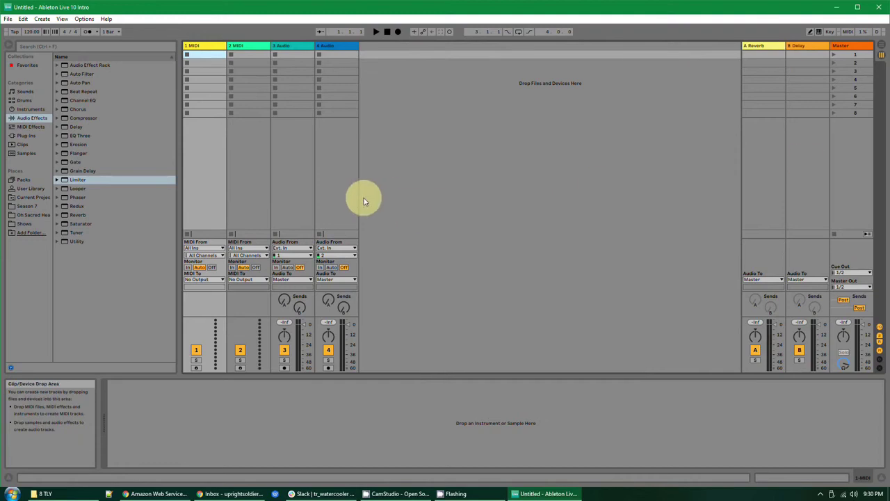
- Toggle between the Session and Arrangement views, ending on the Arrangement view
{"action": "left_click", "coordinate": [882, 46]}
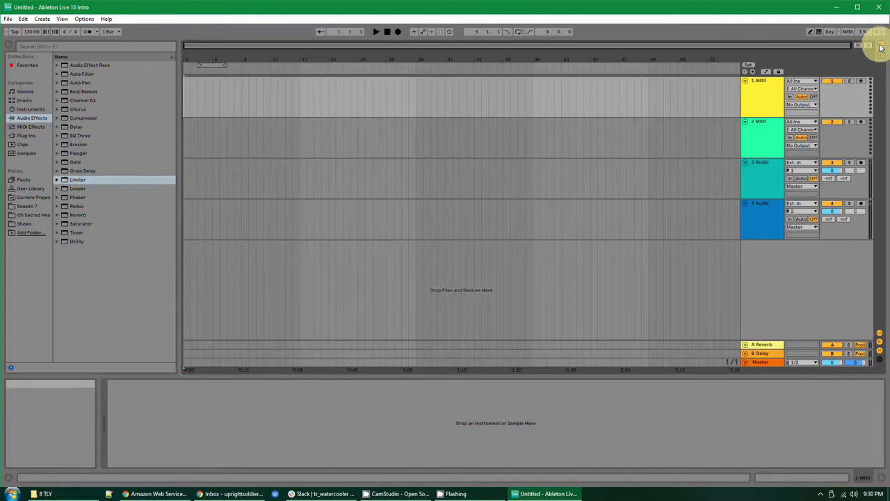
{"action": "left_click", "coordinate": [882, 46]}
{"action": "left_click", "coordinate": [882, 46]}
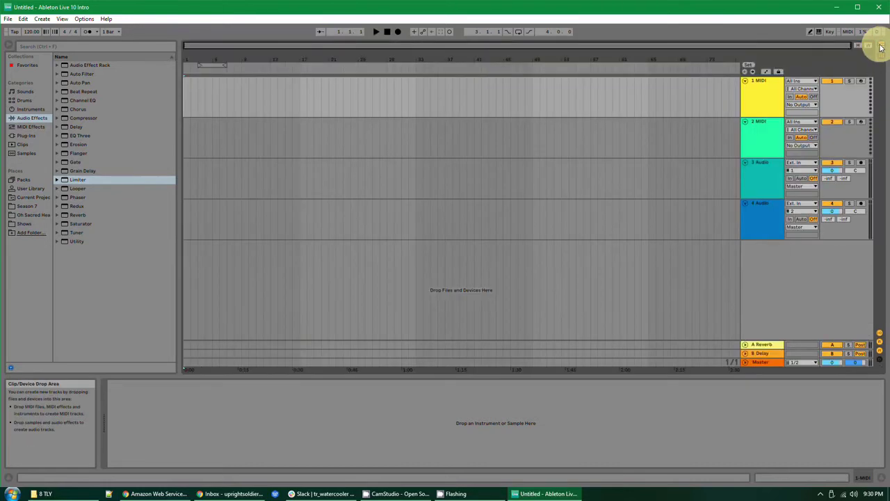
{"action": "left_click", "coordinate": [882, 46]}
{"action": "key", "text": "Tab"}
{"action": "key", "text": "Tab"}
{"action": "key", "text": "Tab"}
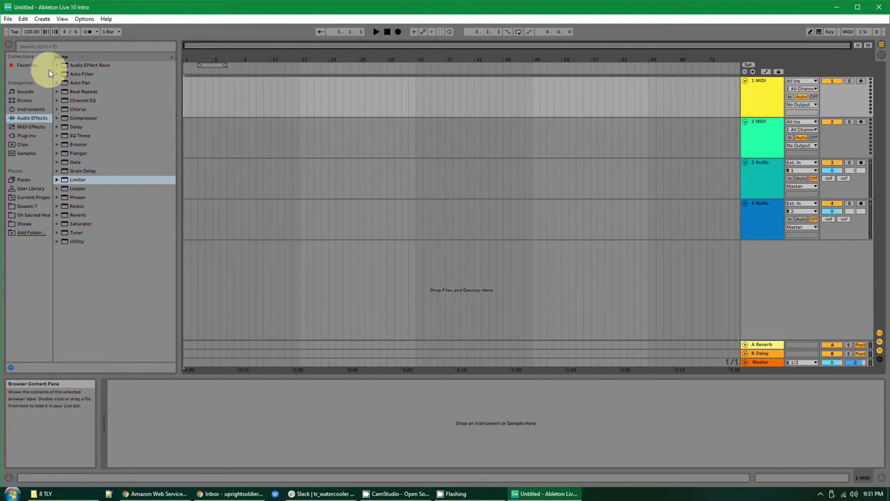
- Examine the browser's Drums, Sounds, Instruments, User Library, Shows and other custom folder, Plug-Ins and Audio Effects contents, ending on Audio Effects
{"action": "left_click", "coordinate": [23, 101]}
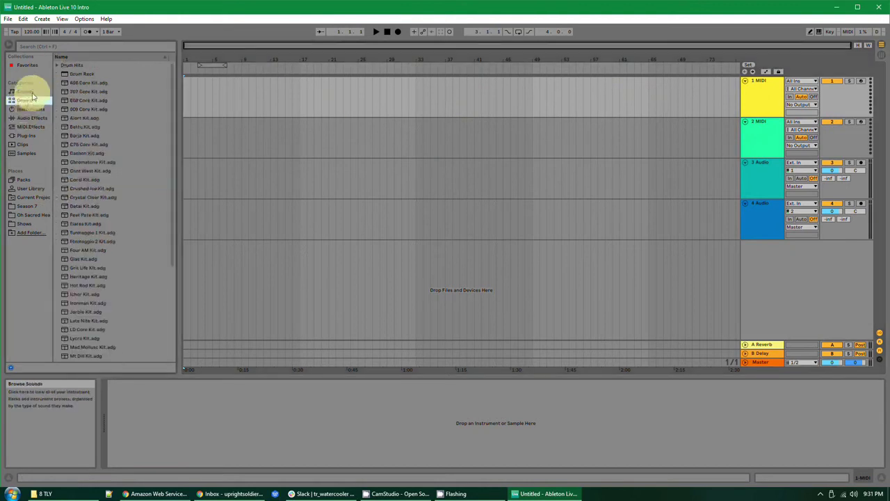
{"action": "left_click", "coordinate": [22, 92]}
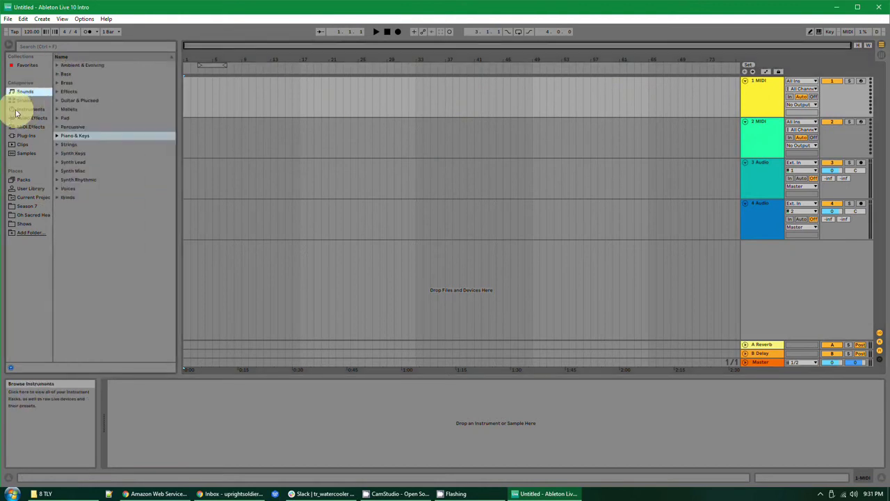
{"action": "left_click", "coordinate": [24, 111]}
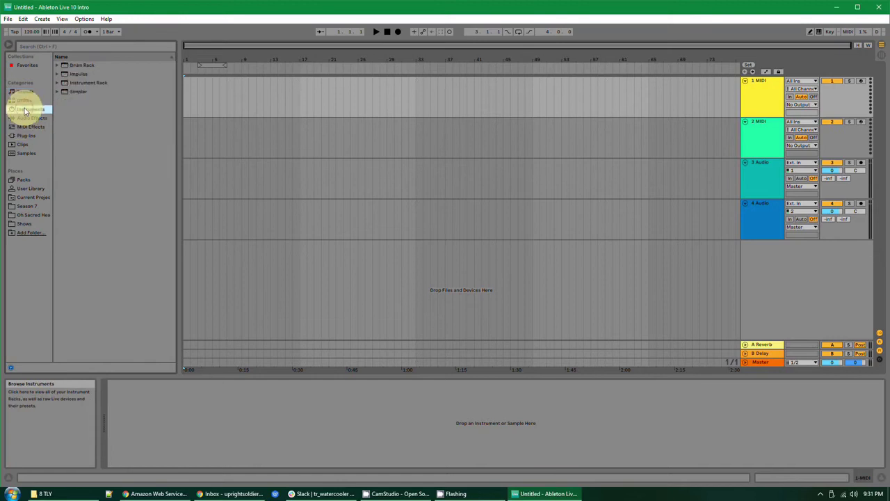
{"action": "left_click", "coordinate": [23, 189]}
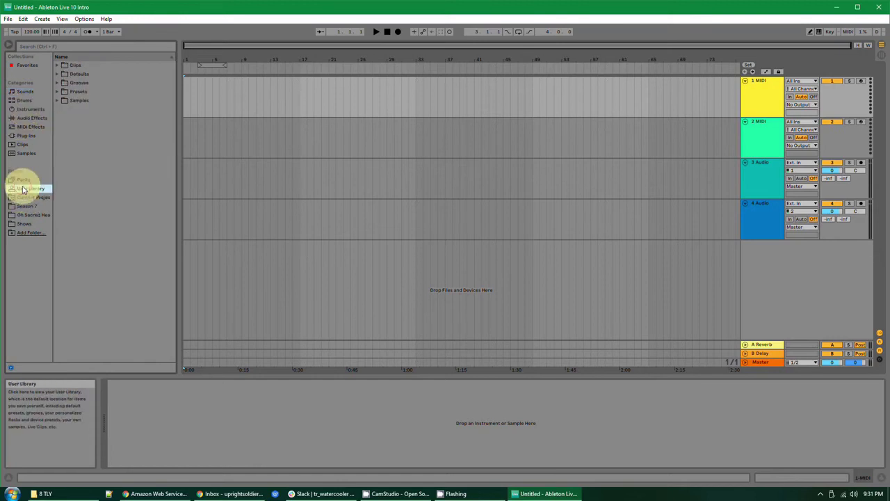
{"action": "left_click", "coordinate": [28, 223]}
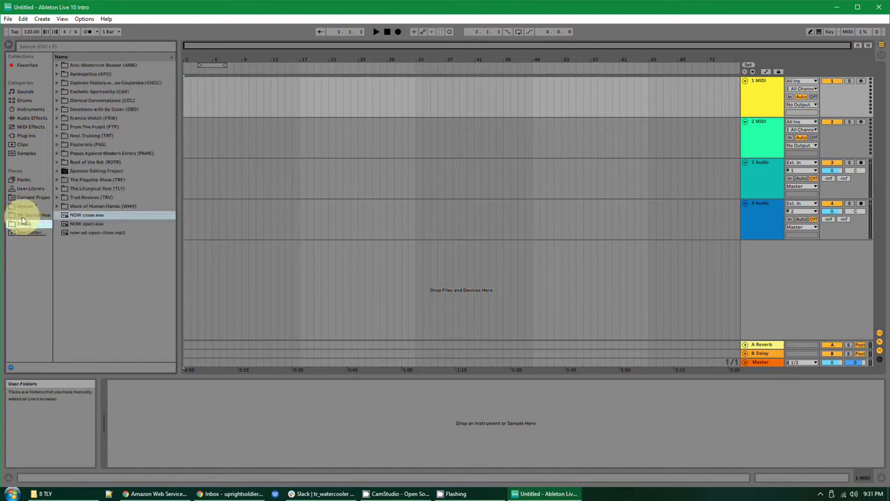
{"action": "left_click", "coordinate": [26, 213]}
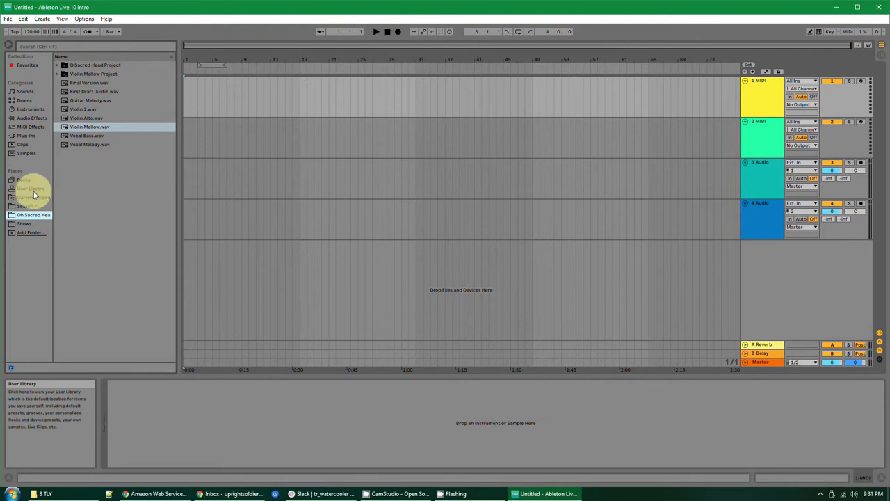
{"action": "left_click", "coordinate": [32, 118]}
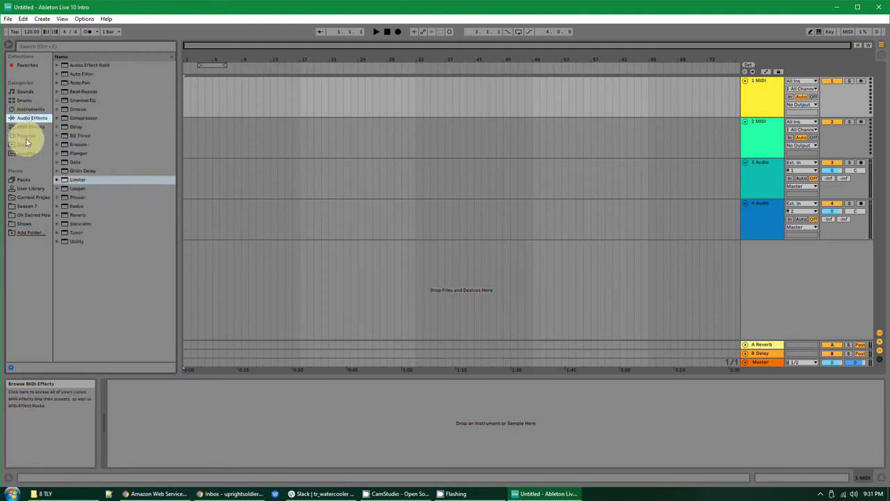
{"action": "left_click", "coordinate": [25, 136]}
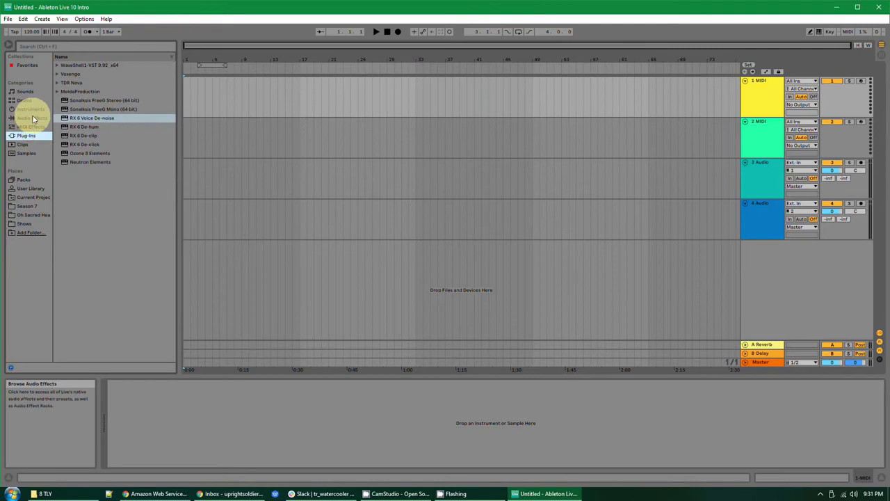
{"action": "left_click", "coordinate": [33, 119]}
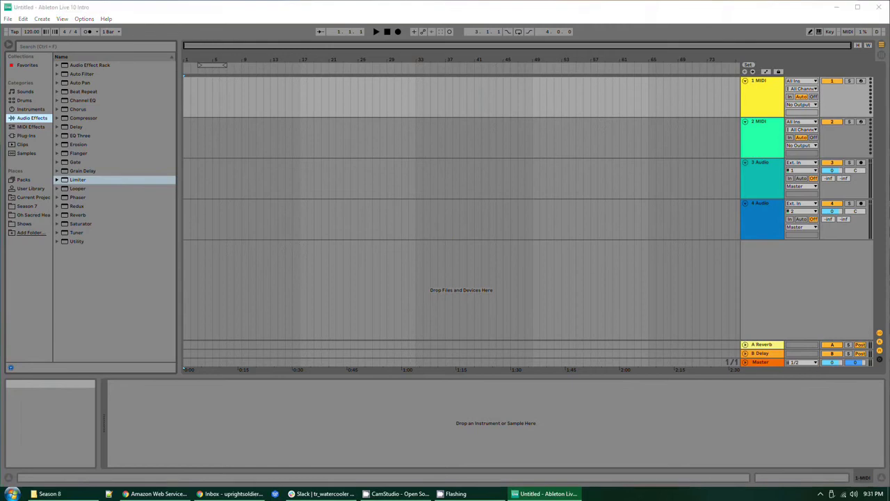
- Import the frw_intro_dvorak_symp_no_9 audio file from the Season 8 folder onto the first track at the start of the timeline
{"action": "key", "text": "alt+Tab"}
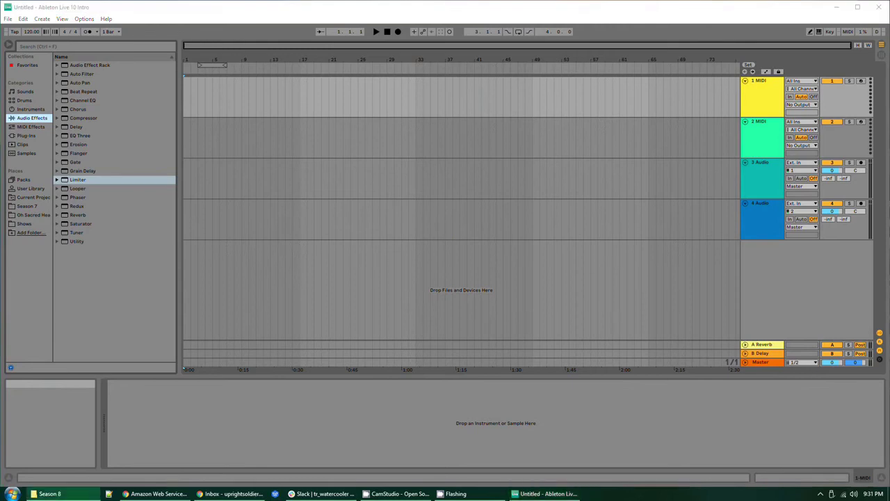
{"action": "left_click_drag", "start_coordinate": [246, 12], "coordinate": [185, 90]}
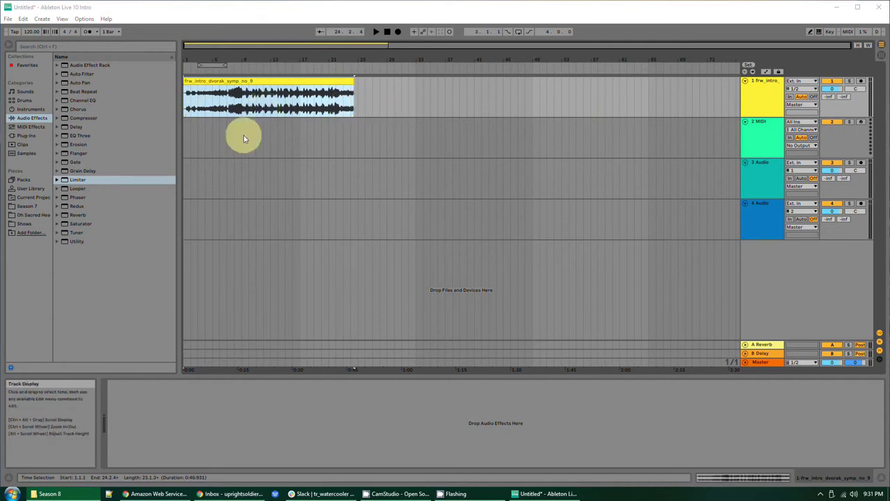
- Set the system's playback device to Speakers (6- Logitech USB Speaker) and return to the arrangement
{"action": "left_click", "coordinate": [848, 495]}
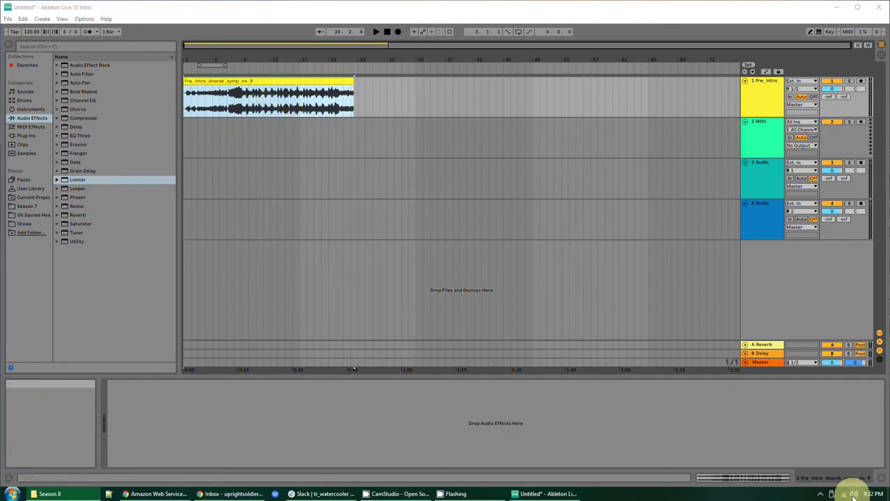
{"action": "left_click", "coordinate": [807, 450]}
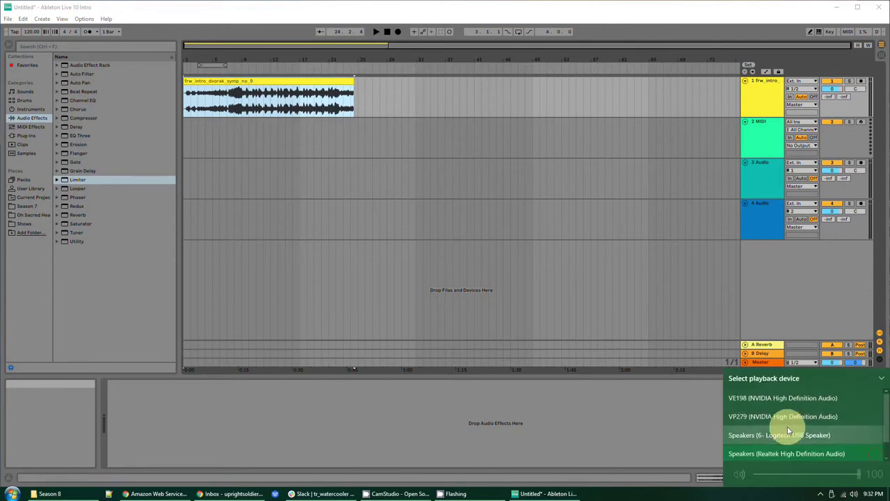
{"action": "left_click", "coordinate": [765, 435]}
{"action": "left_click", "coordinate": [506, 261]}
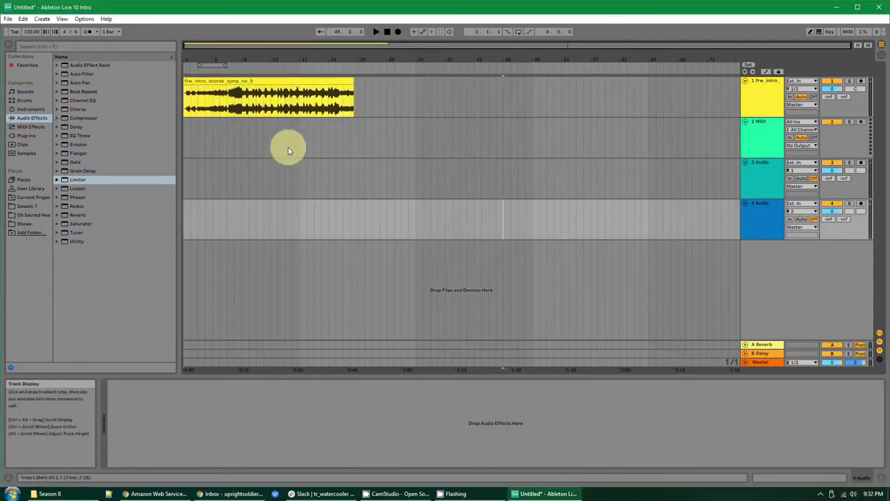
- Place the insert marker at the clip's start and set the preferences' audio output device to Speakers (6- Logitech USB Speak Wave)
{"action": "left_click", "coordinate": [184, 105]}
{"action": "left_click", "coordinate": [83, 19]}
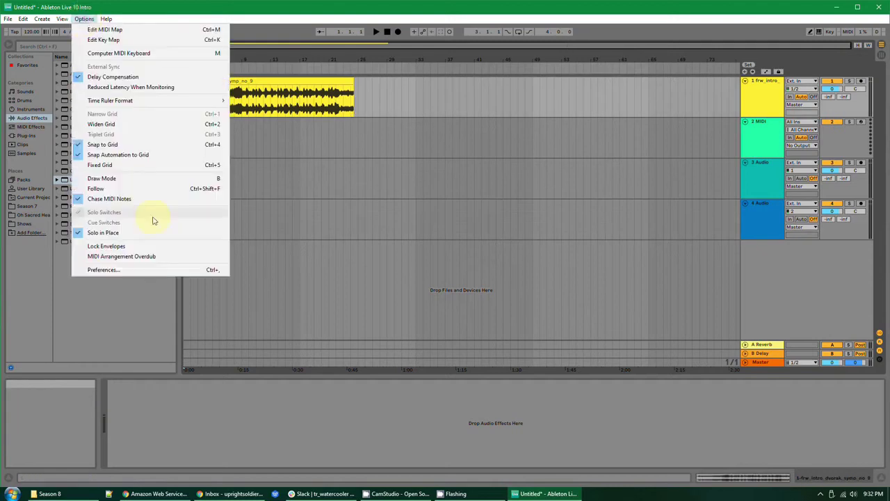
{"action": "left_click", "coordinate": [138, 270]}
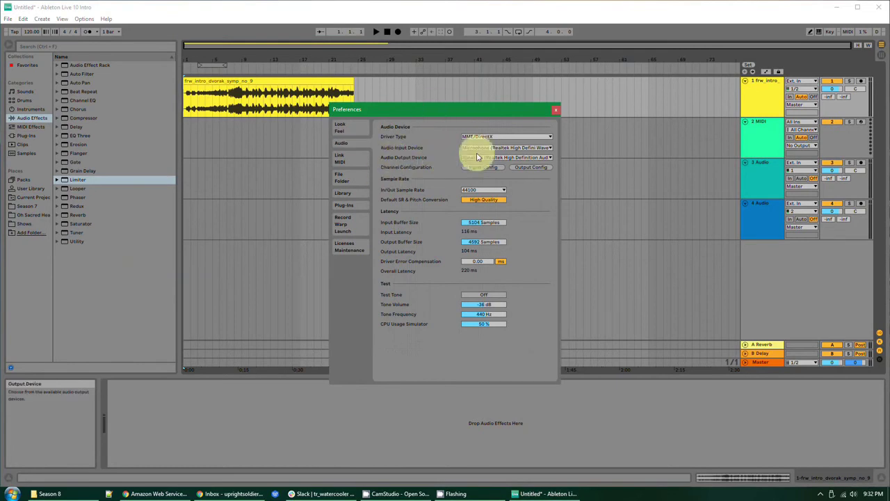
{"action": "left_click", "coordinate": [505, 158]}
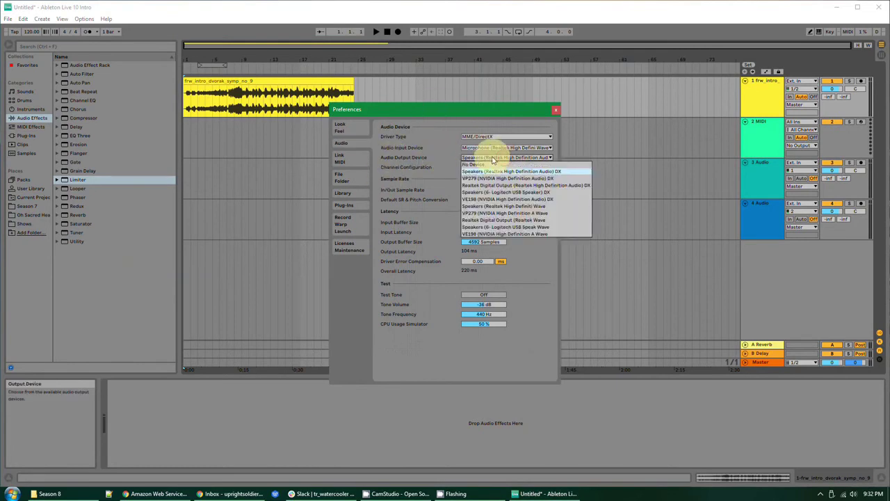
{"action": "left_click", "coordinate": [521, 228]}
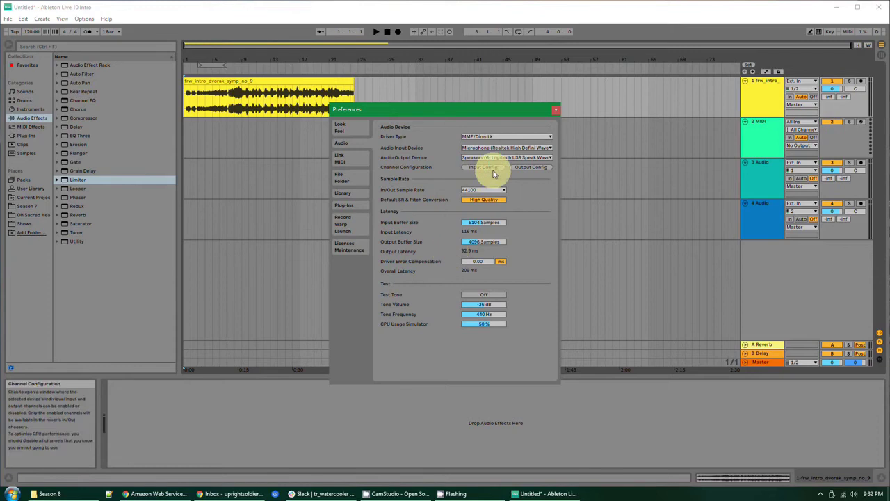
{"action": "left_click", "coordinate": [556, 109]}
- Play the imported clip from its start, lower the system volume to 52, and stop playback
{"action": "key", "text": "space"}
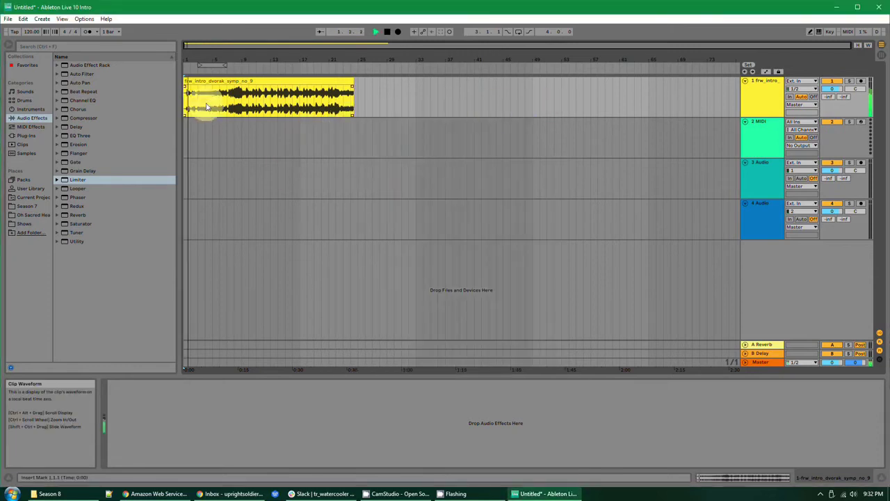
{"action": "key", "text": "XF86AudioRaiseVolume"}
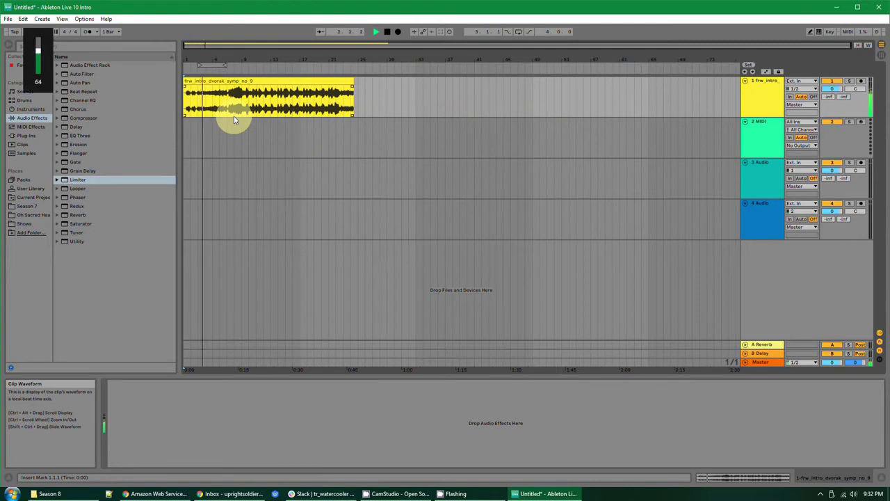
{"action": "key", "text": "XF86AudioLowerVolume"}
{"action": "key", "text": "XF86AudioLowerVolume"}
{"action": "key", "text": "XF86AudioLowerVolume"}
{"action": "key", "text": "XF86AudioLowerVolume"}
{"action": "key", "text": "XF86AudioLowerVolume"}
{"action": "key", "text": "XF86AudioLowerVolume"}
{"action": "key", "text": "XF86AudioLowerVolume"}
{"action": "key", "text": "space"}
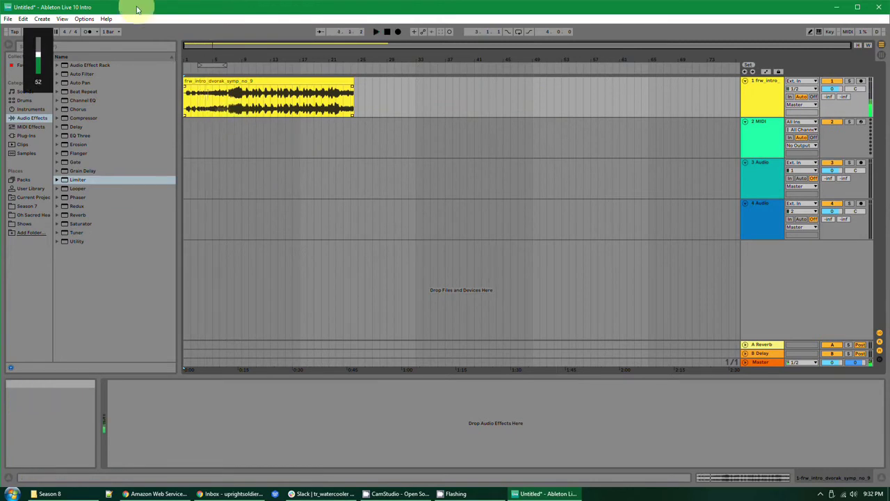
- Review the available audio output devices in the audio preferences and close the preferences
{"action": "left_click", "coordinate": [85, 19]}
{"action": "left_click", "coordinate": [110, 270]}
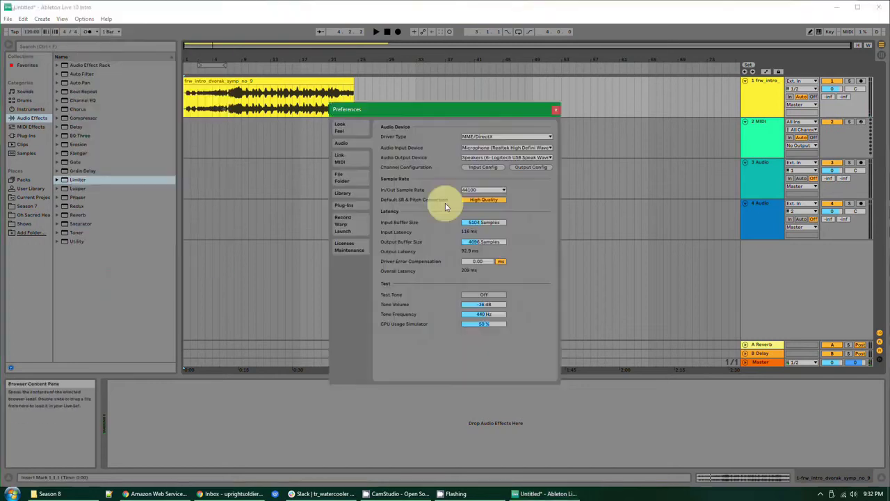
{"action": "left_click", "coordinate": [502, 156]}
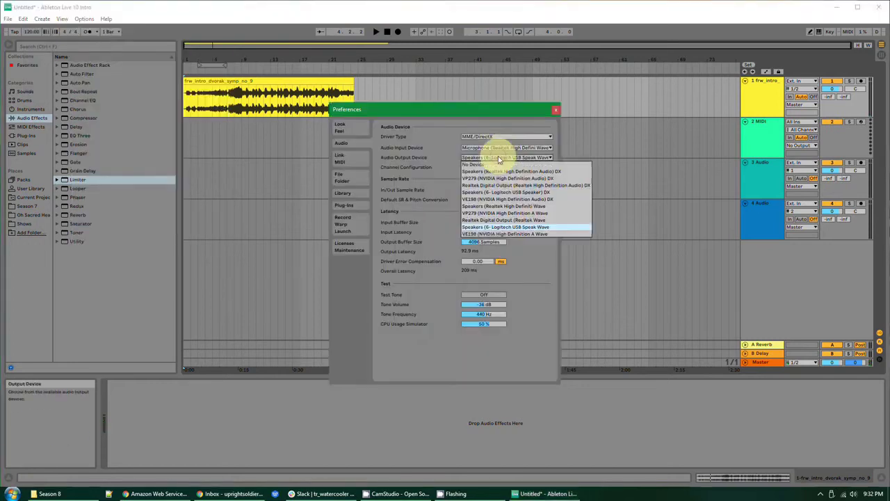
{"action": "left_click", "coordinate": [545, 196]}
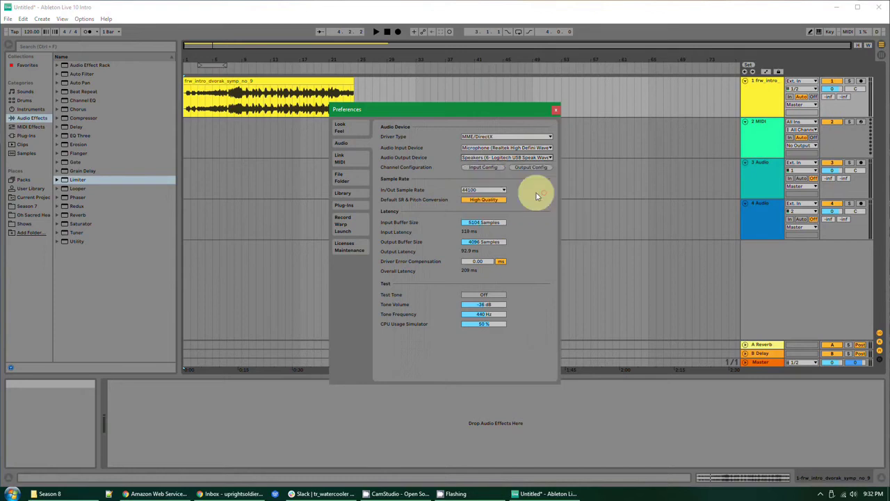
{"action": "left_click", "coordinate": [557, 112]}
- Play the clip from its beginning again, lower the system volume to 32, and stop playback
{"action": "left_click", "coordinate": [188, 113]}
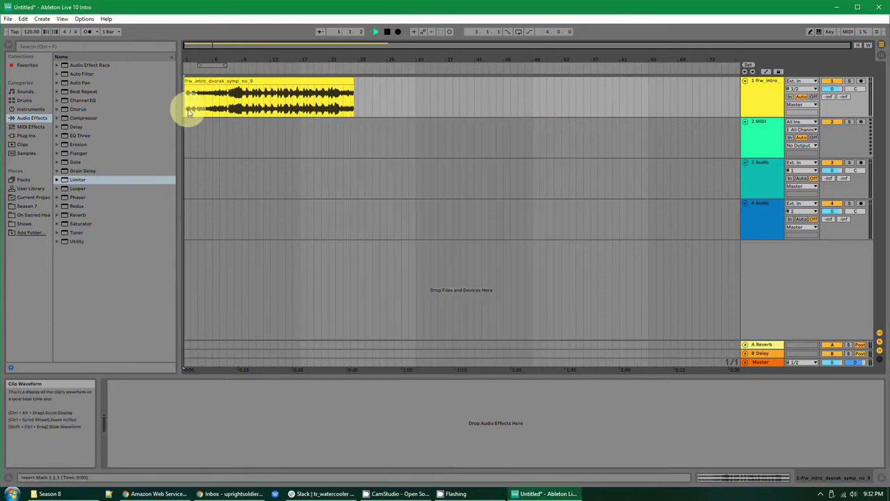
{"action": "key", "text": "space"}
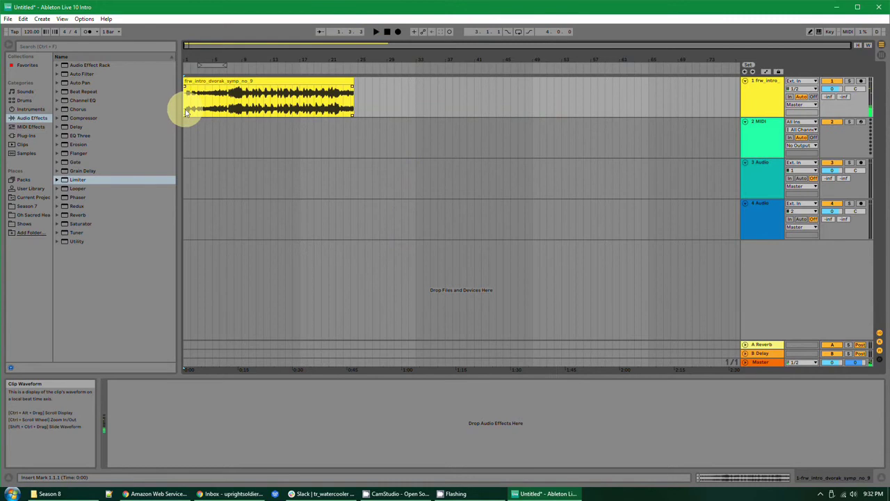
{"action": "key", "text": "XF86AudioLowerVolume"}
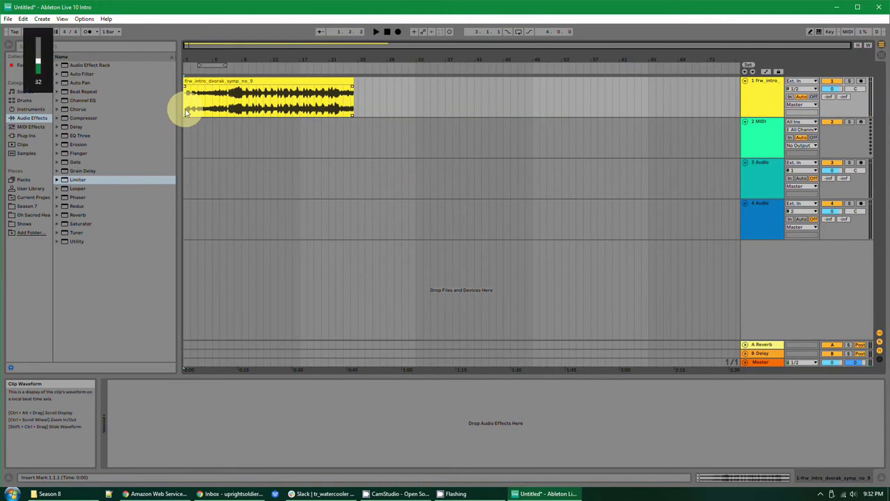
{"action": "key", "text": "space"}
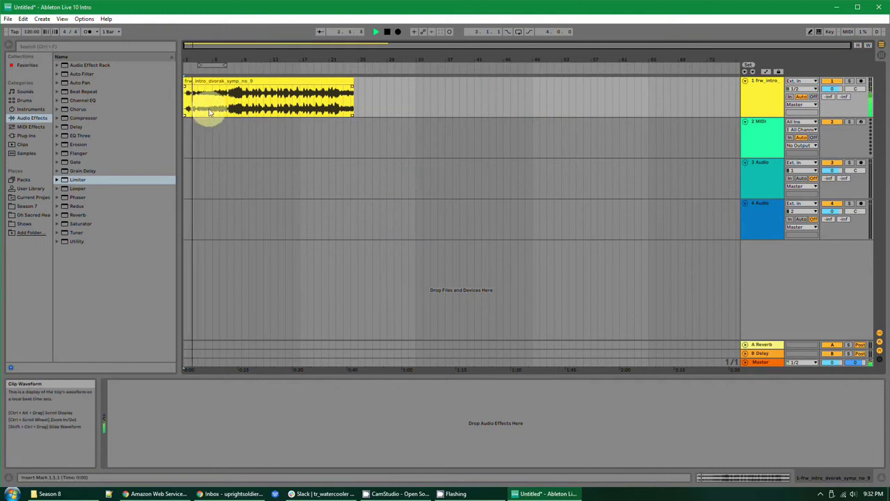
{"action": "key", "text": "space"}
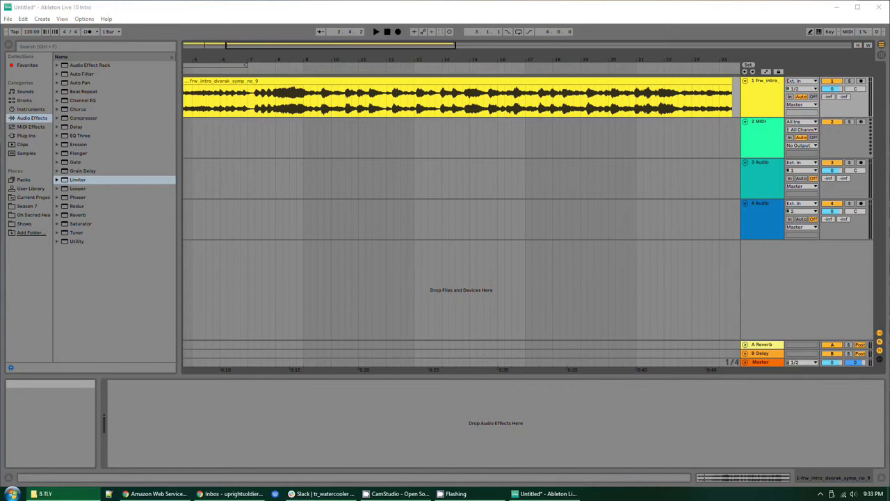
{"action": "left_click", "coordinate": [349, 227]}
{"action": "scroll", "coordinate": [413, 241], "scroll_direction": "down", "scroll_amount": 5, "text": "ctrl"}
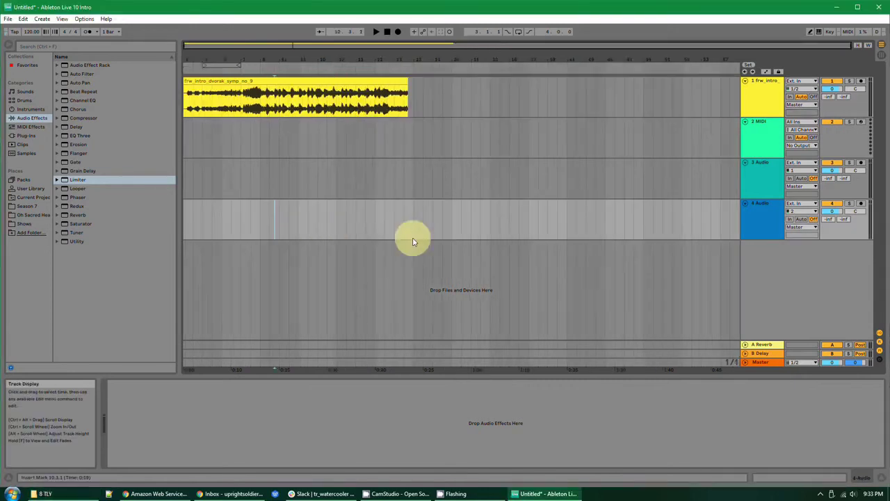
{"action": "left_click", "coordinate": [317, 146]}
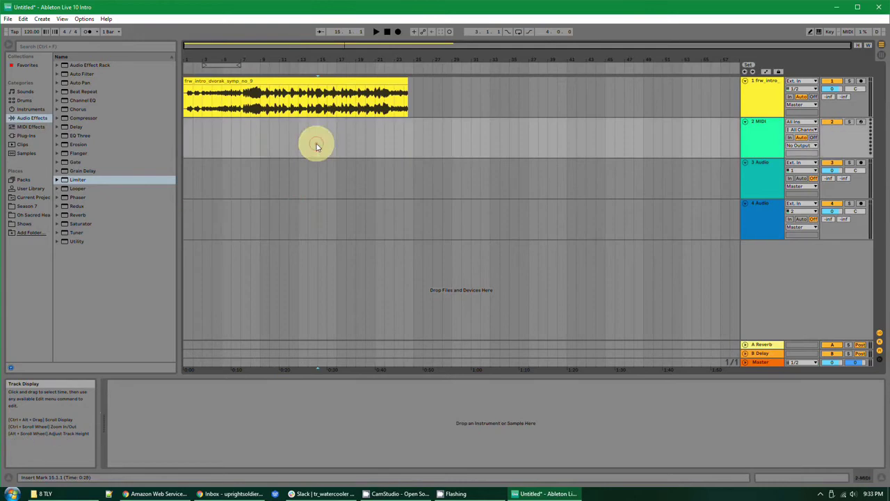
- Launch The Levelator and process the Fr T Ep 15 WAV recording from the Fr T files folder
{"action": "left_click", "coordinate": [12, 495]}
{"action": "left_click", "coordinate": [30, 459]}
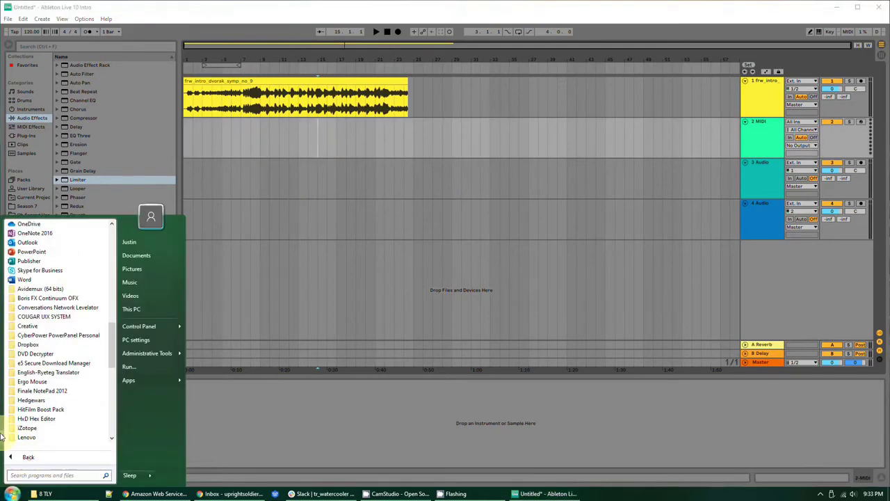
{"action": "left_click", "coordinate": [46, 306]}
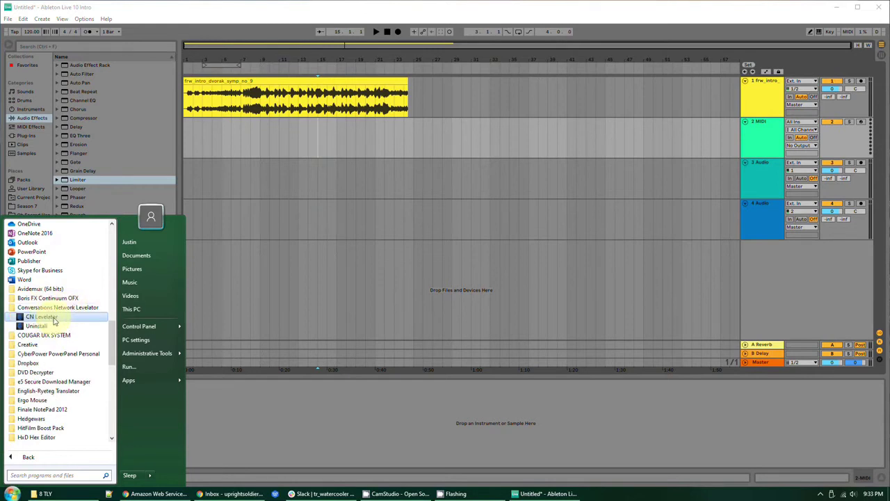
{"action": "left_click", "coordinate": [42, 317]}
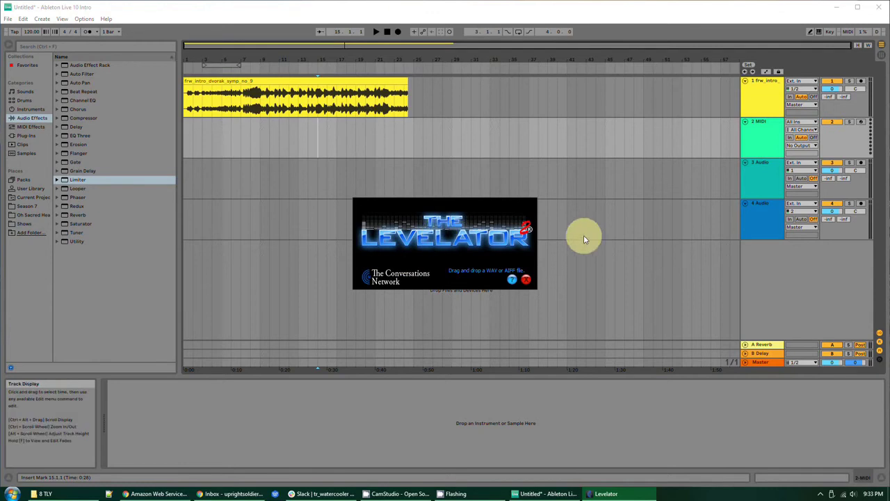
{"action": "key", "text": "alt+Tab"}
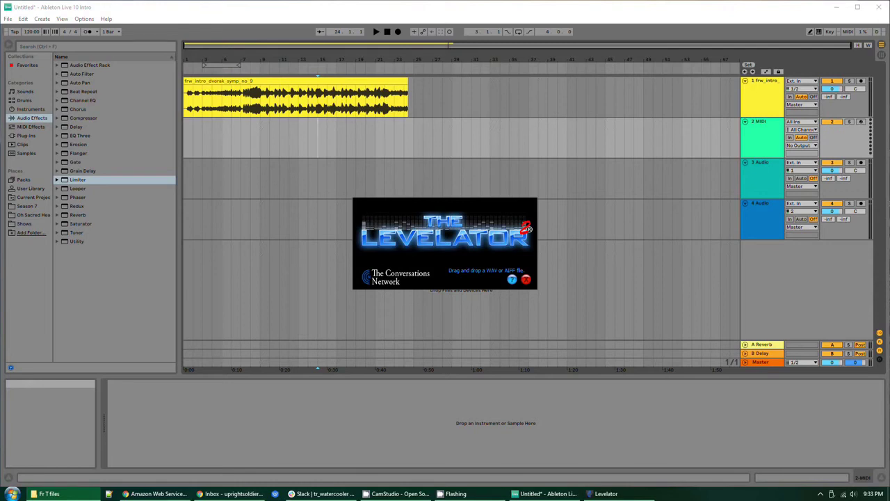
{"action": "left_click_drag", "start_coordinate": [410, 198], "coordinate": [449, 261]}
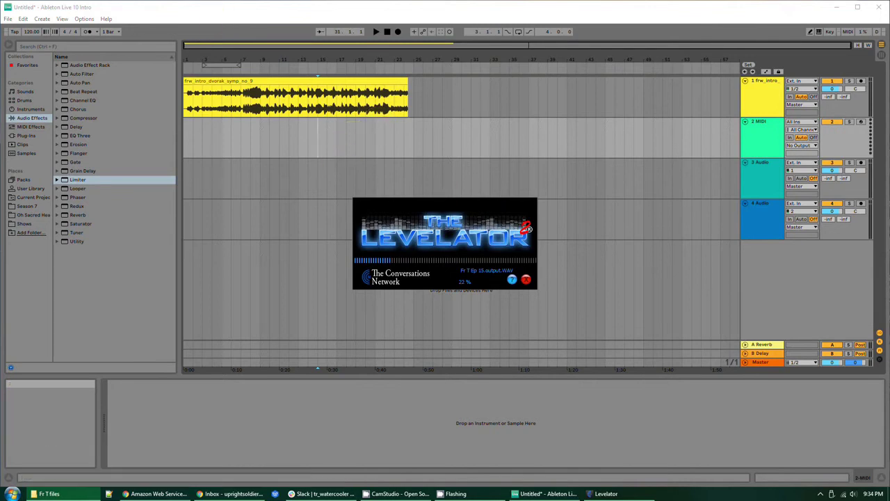
- Import Fr T Ep 14 onto track 2 and Fr T Ep 15.output onto track 3, both starting at bar 14
{"action": "left_click", "coordinate": [324, 133]}
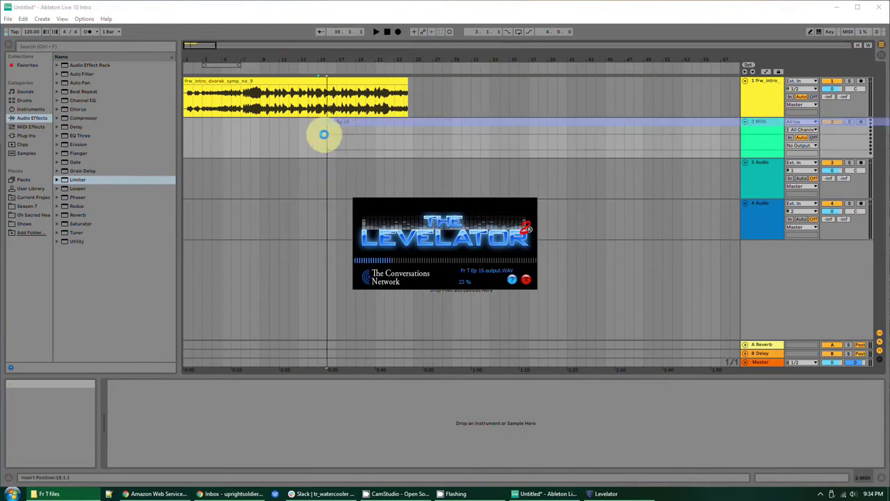
{"action": "left_click", "coordinate": [308, 134]}
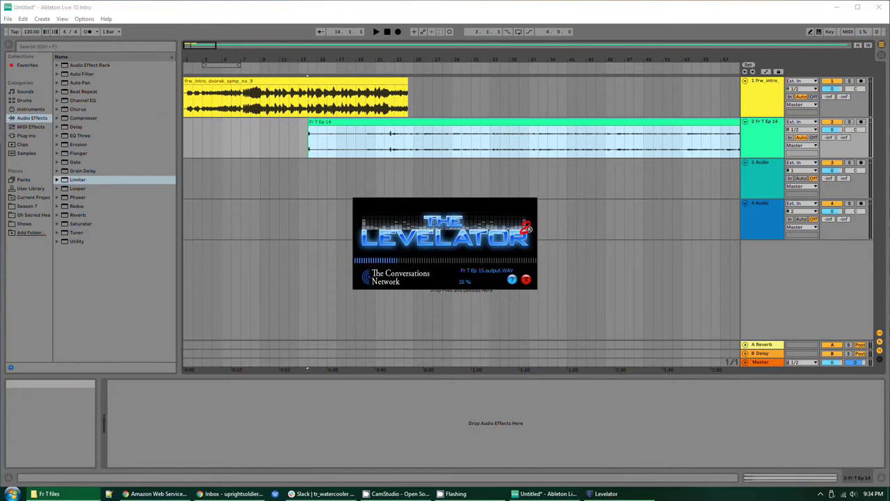
{"action": "left_click_drag", "start_coordinate": [183, 230], "coordinate": [312, 170]}
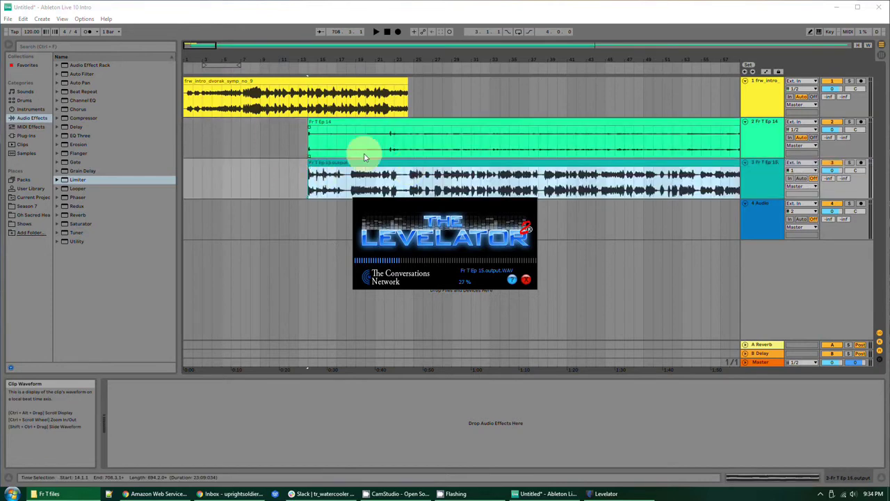
{"action": "left_click_drag", "start_coordinate": [423, 209], "coordinate": [591, 243]}
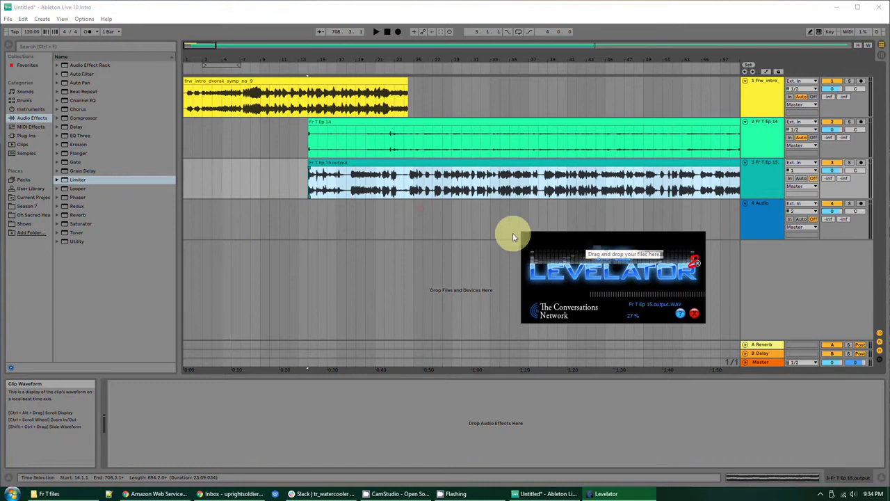
- Compare the Fr T Ep 14 and Fr T Ep 15.output waveforms, temporarily enlarging the Fr T Ep 14 track's height
{"action": "left_click", "coordinate": [337, 180]}
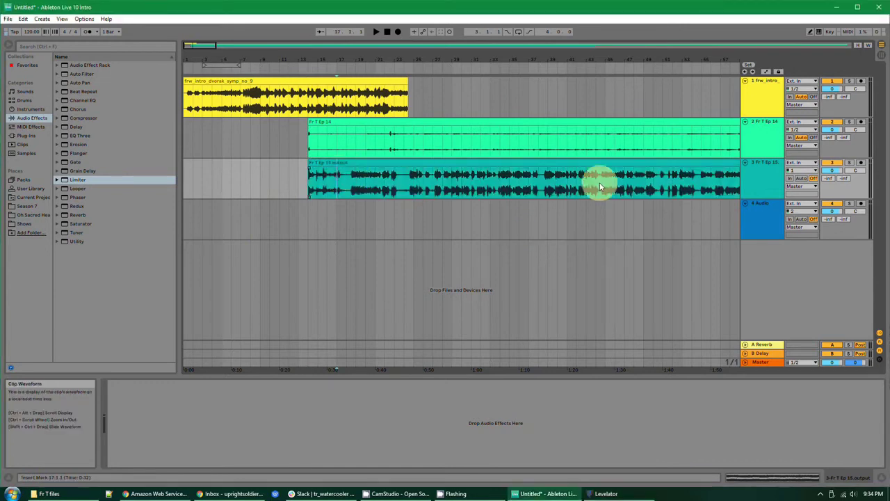
{"action": "left_click", "coordinate": [490, 177]}
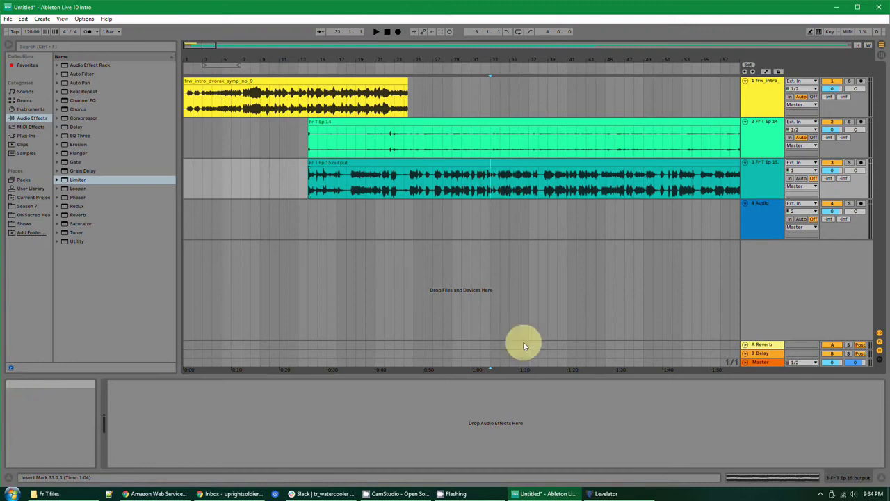
{"action": "left_click", "coordinate": [587, 135]}
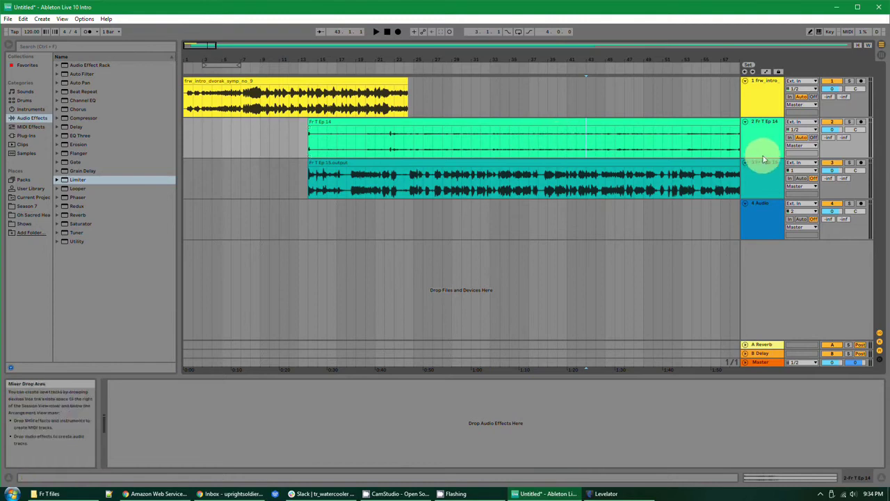
{"action": "left_click_drag", "start_coordinate": [762, 159], "coordinate": [757, 287]}
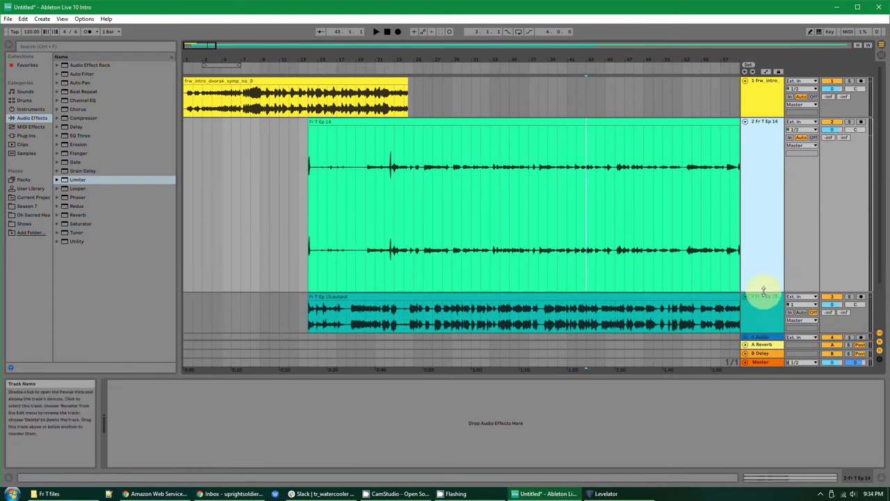
{"action": "left_click_drag", "start_coordinate": [761, 289], "coordinate": [752, 160]}
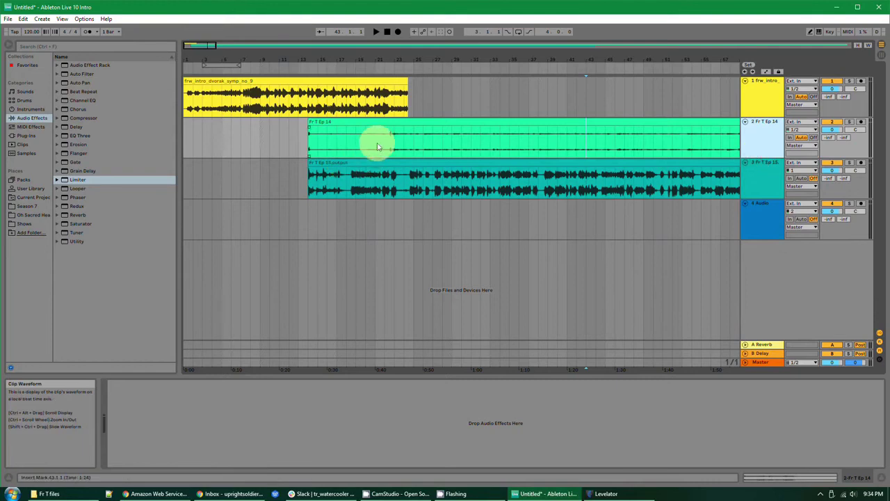
{"action": "left_click", "coordinate": [541, 140]}
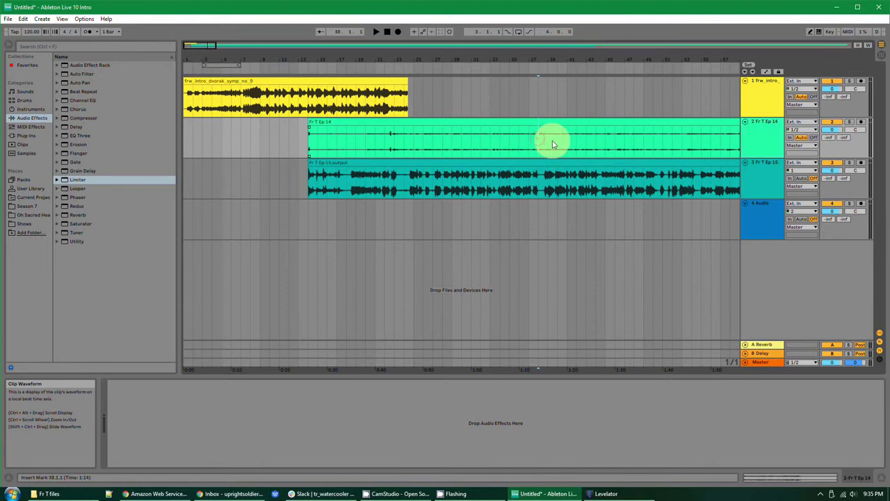
- Switch tracks 3, 2 and 1 off and back on, and leave the Fr T Ep 15.output track muted
{"action": "left_click", "coordinate": [832, 162]}
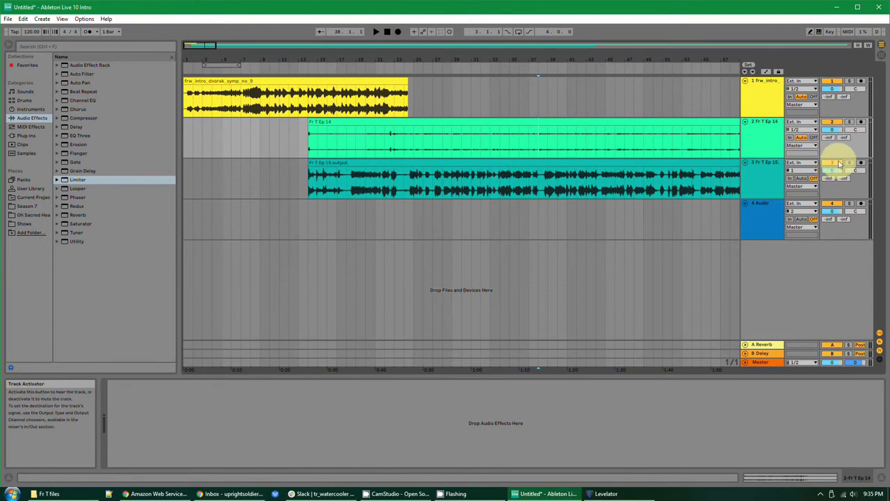
{"action": "left_click", "coordinate": [832, 164]}
{"action": "left_click", "coordinate": [831, 123]}
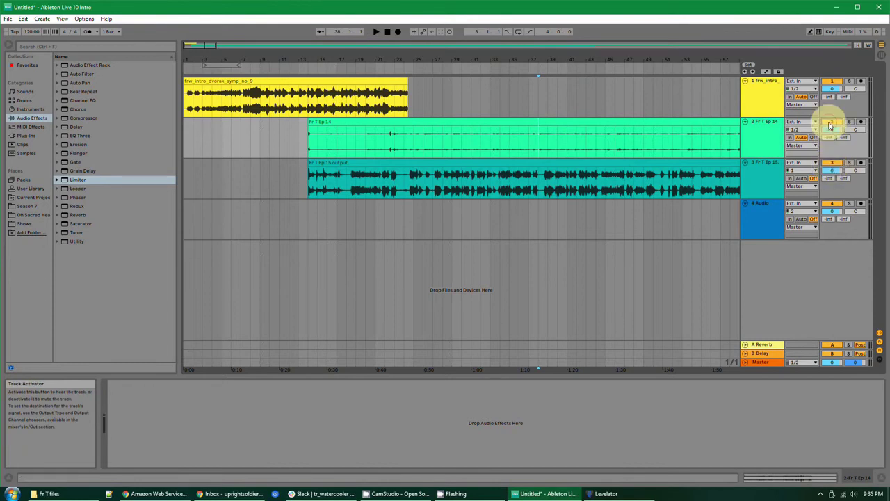
{"action": "left_click", "coordinate": [830, 124]}
{"action": "left_click", "coordinate": [828, 84]}
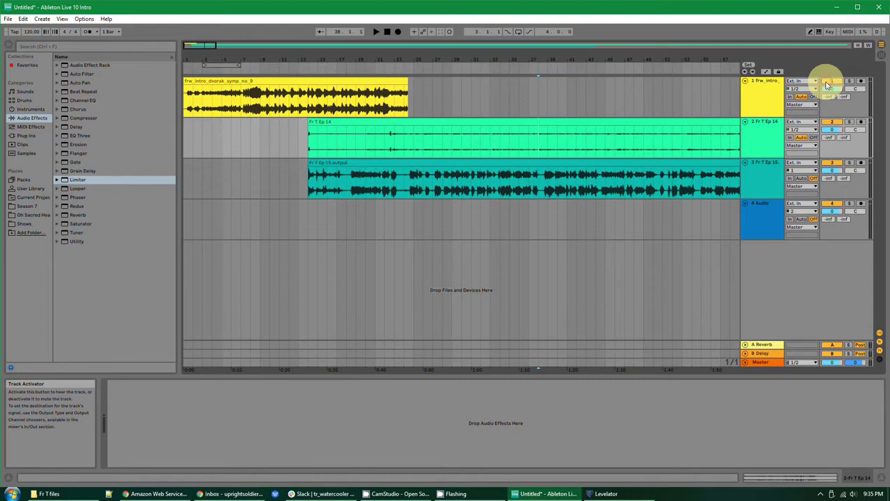
{"action": "left_click", "coordinate": [832, 82]}
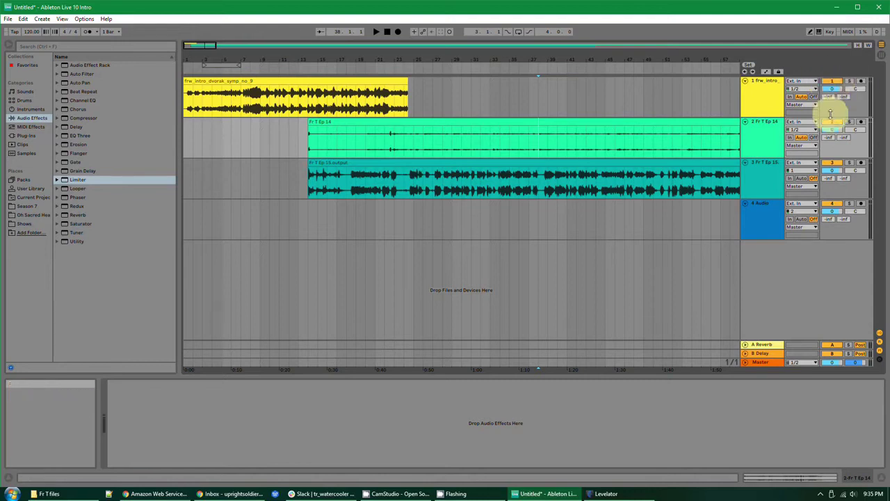
{"action": "left_click", "coordinate": [832, 164]}
{"action": "left_click", "coordinate": [832, 164]}
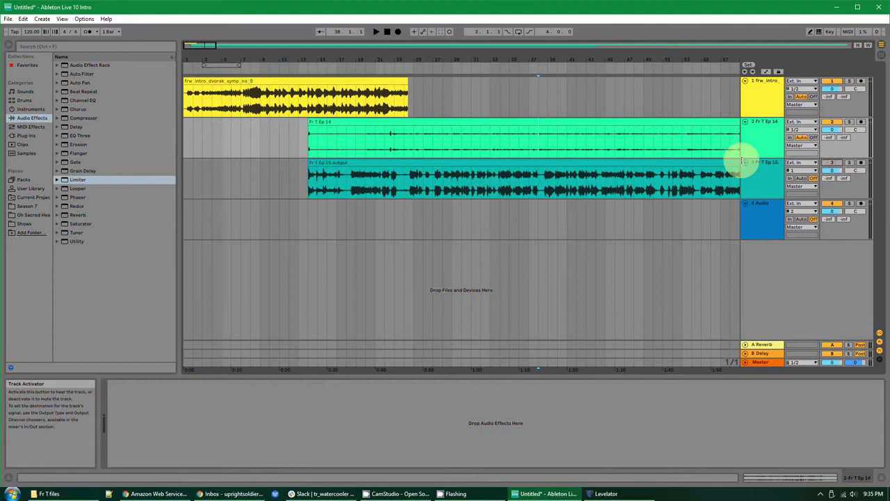
- Play the Fr T Ep 14 clip from bar 40 and unfold the Master track to watch its level meter
{"action": "left_click", "coordinate": [573, 128]}
{"action": "left_click", "coordinate": [582, 189]}
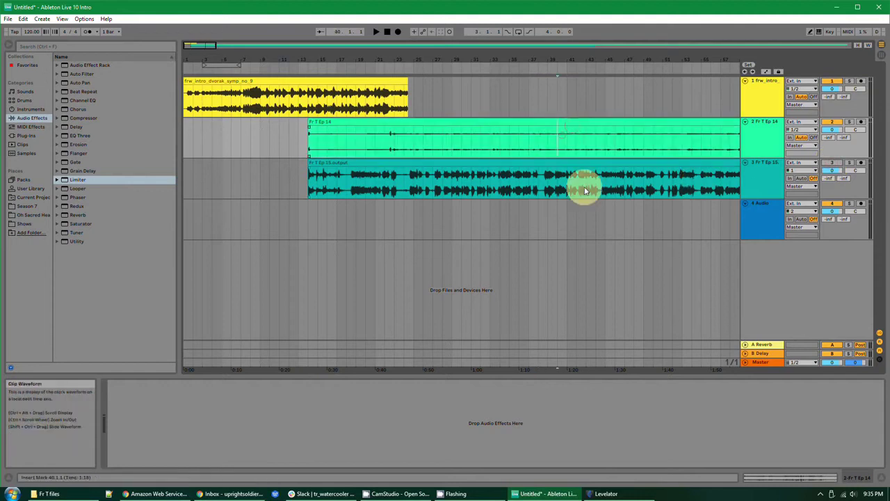
{"action": "key", "text": "space"}
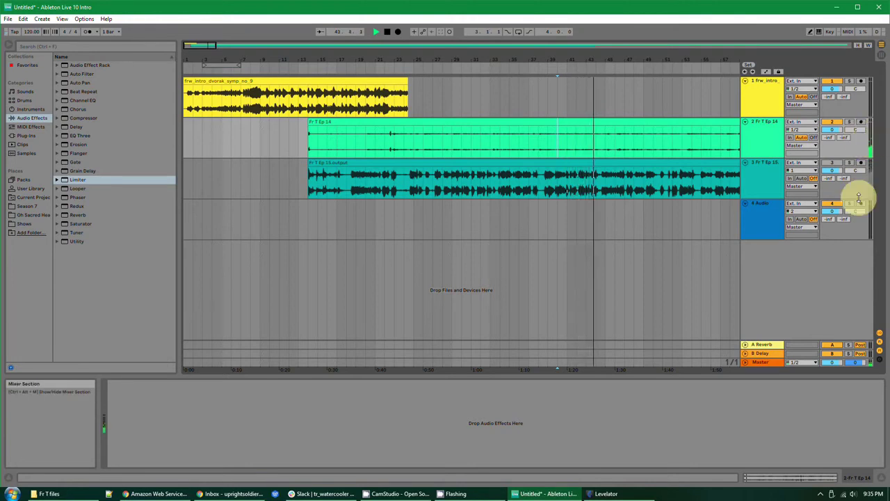
{"action": "left_click", "coordinate": [745, 363]}
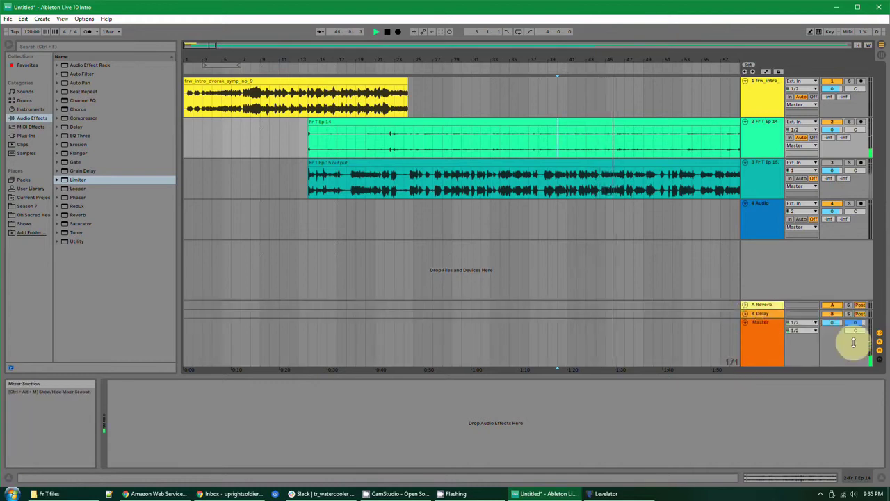
{"action": "left_click", "coordinate": [746, 324]}
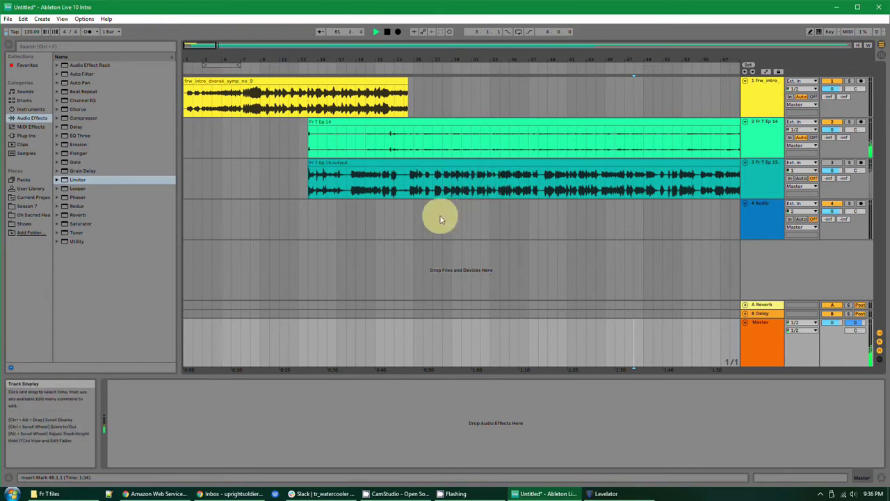
- Examine the two episode recordings along their full length, both as an overview and in close detail
{"action": "key", "text": "minus"}
{"action": "key", "text": "minus"}
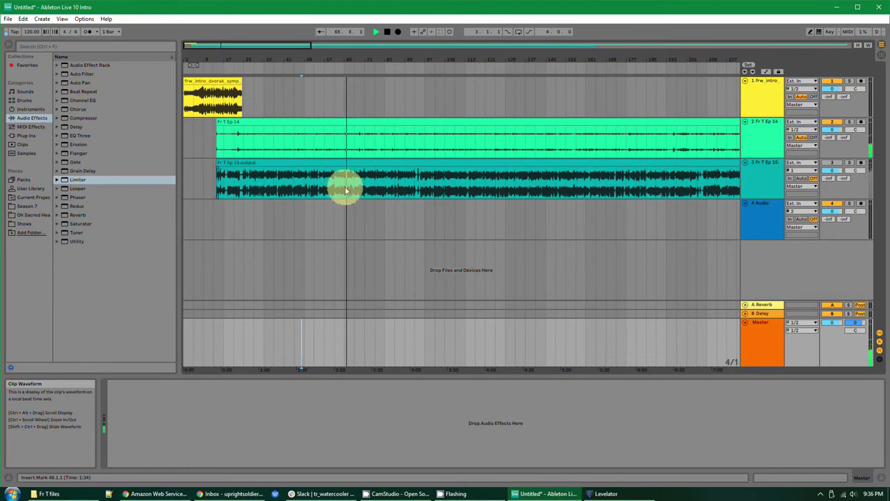
{"action": "key", "text": "minus"}
{"action": "key", "text": "minus"}
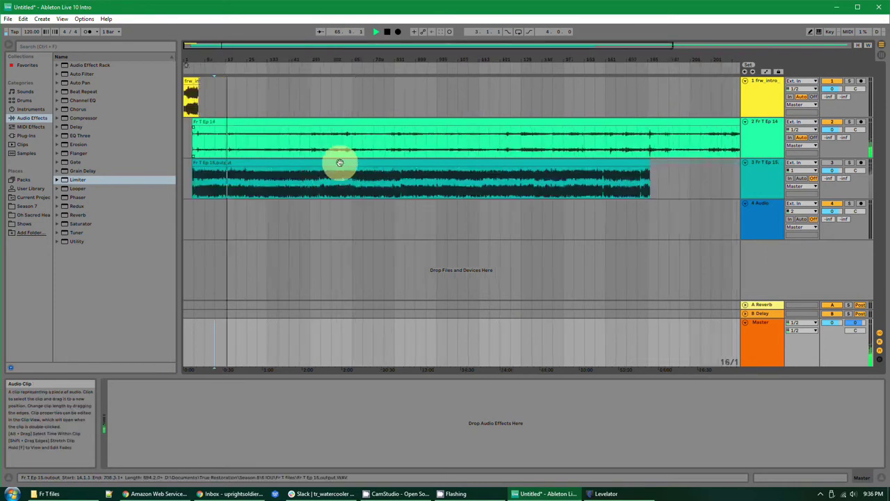
{"action": "key", "text": "minus"}
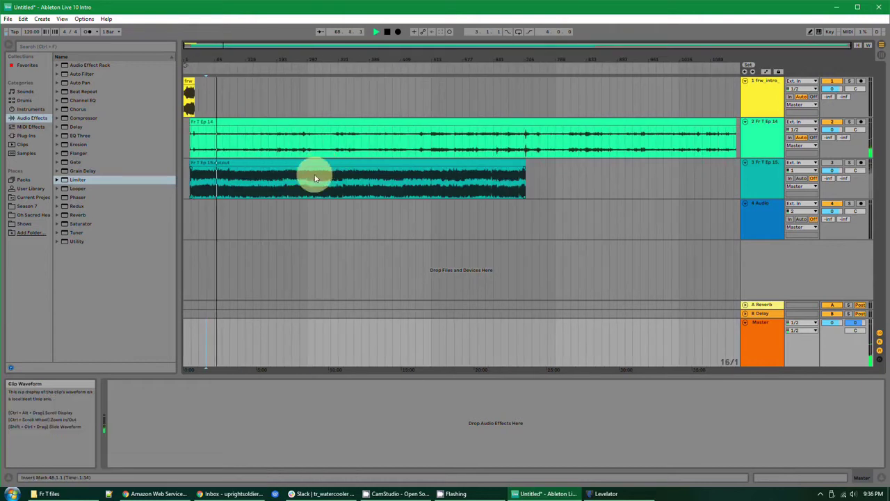
{"action": "scroll", "coordinate": [306, 175], "scroll_direction": "up", "scroll_amount": 8}
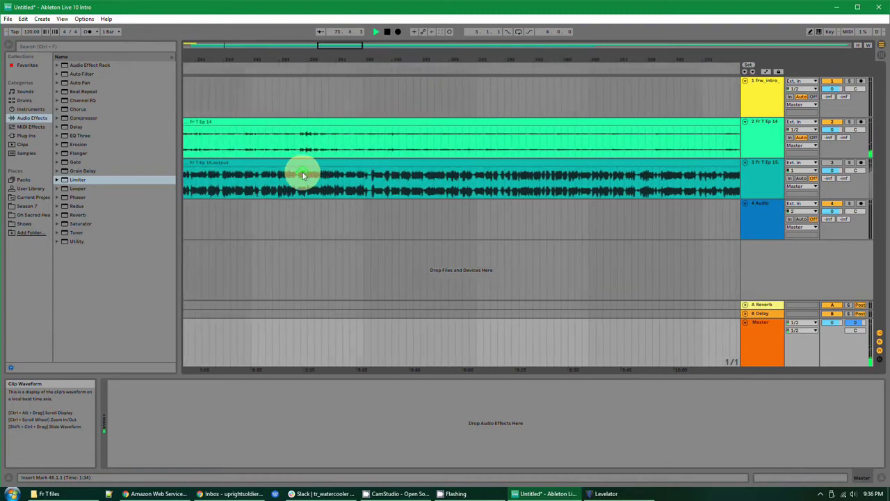
{"action": "scroll", "coordinate": [305, 176], "scroll_direction": "left", "scroll_amount": 5}
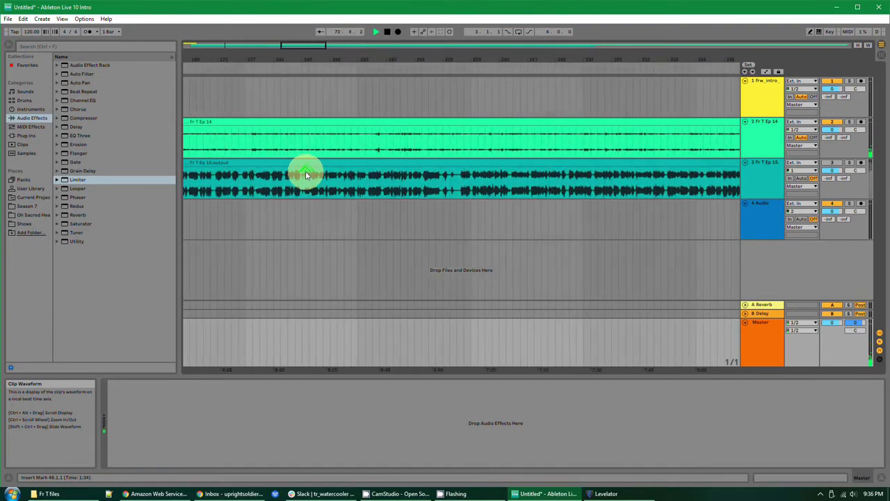
{"action": "scroll", "coordinate": [307, 176], "scroll_direction": "left", "scroll_amount": 3}
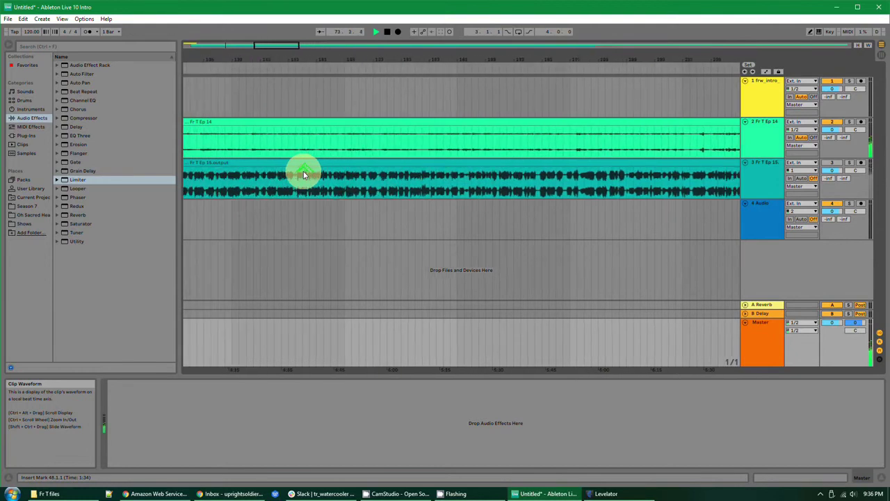
{"action": "scroll", "coordinate": [303, 173], "scroll_direction": "left", "scroll_amount": 4}
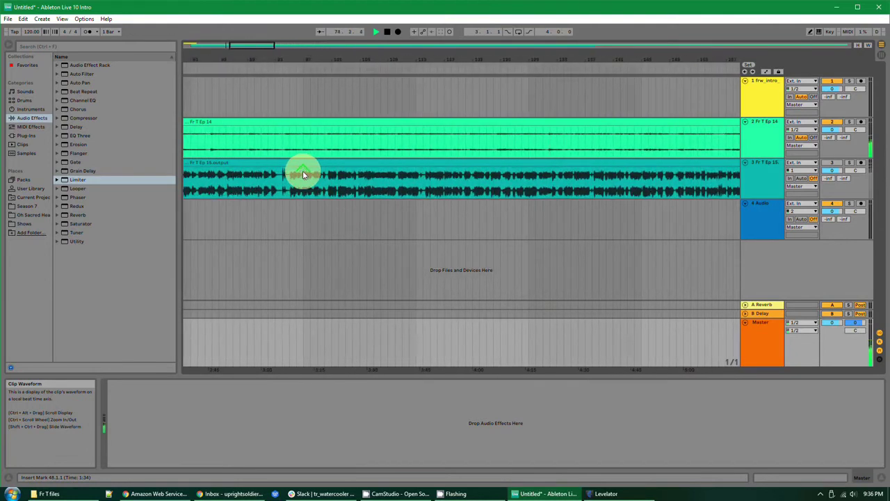
{"action": "scroll", "coordinate": [304, 174], "scroll_direction": "down", "scroll_amount": 3}
{"action": "scroll", "coordinate": [303, 174], "scroll_direction": "left", "scroll_amount": 3}
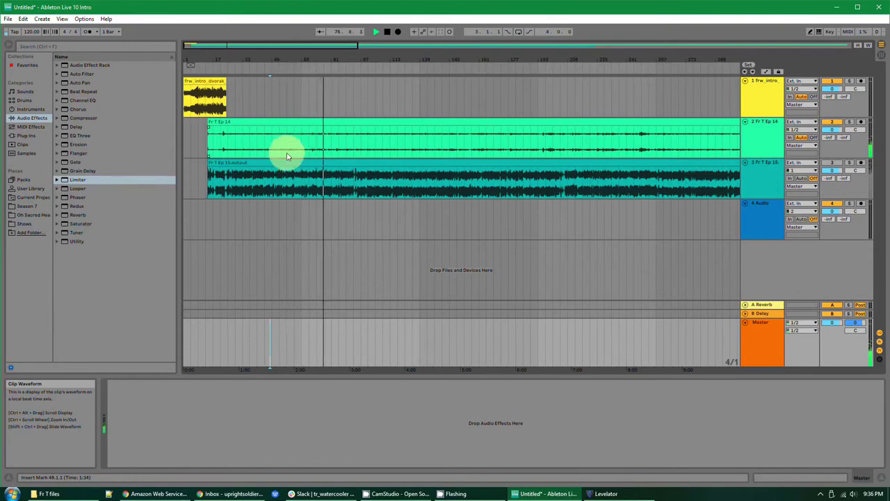
- Stop playback and place the insert marker at bar 53 in the Fr T Ep 14 clip
{"action": "key", "text": "space"}
{"action": "left_click", "coordinate": [309, 143]}
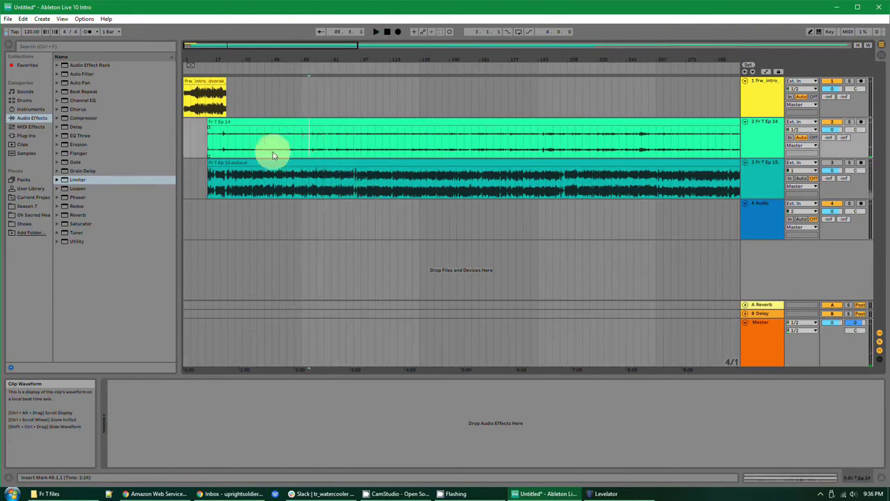
{"action": "right_click", "coordinate": [319, 150]}
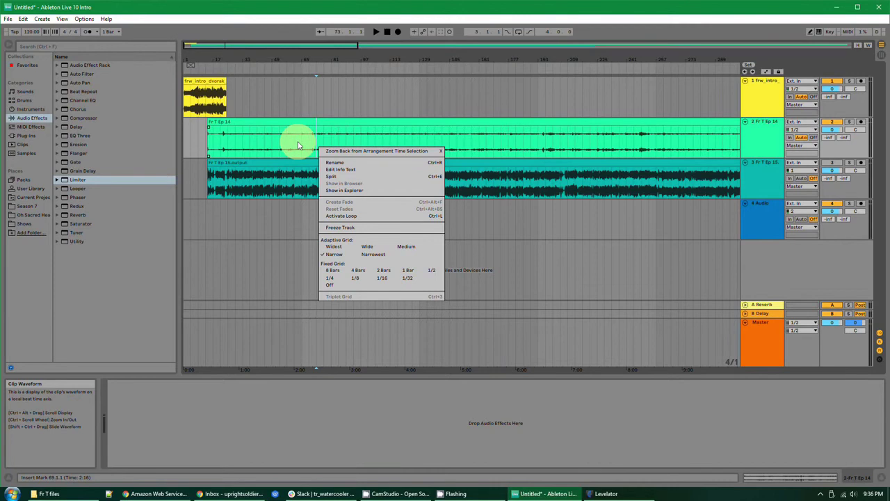
{"action": "left_click", "coordinate": [298, 143]}
{"action": "left_click", "coordinate": [283, 141]}
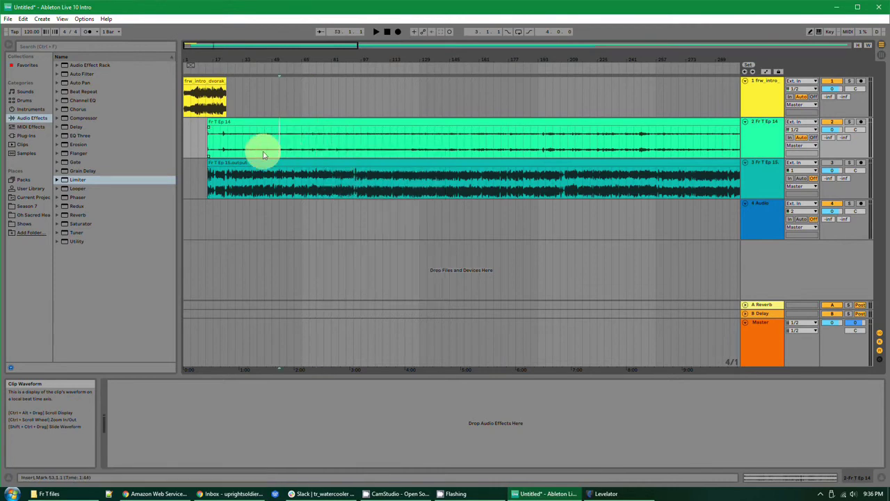
- Bring The Levelator to the front and close it
{"action": "left_click", "coordinate": [606, 493]}
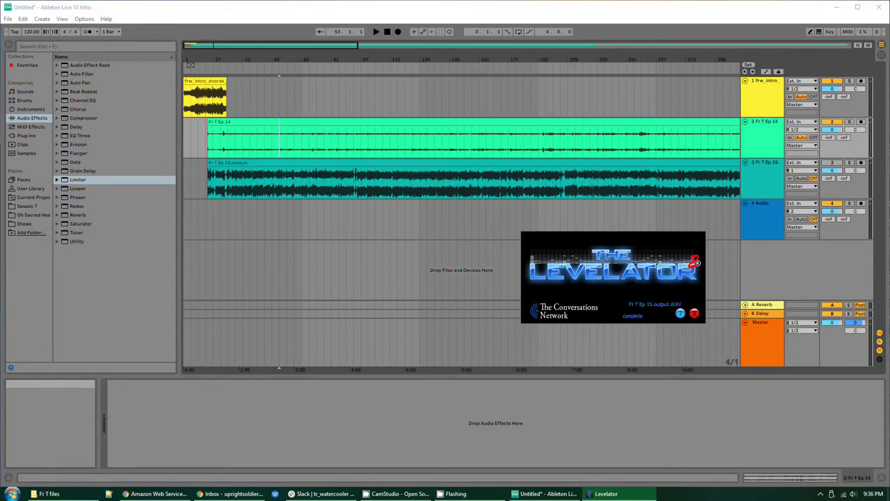
{"action": "key", "text": "alt+Tab"}
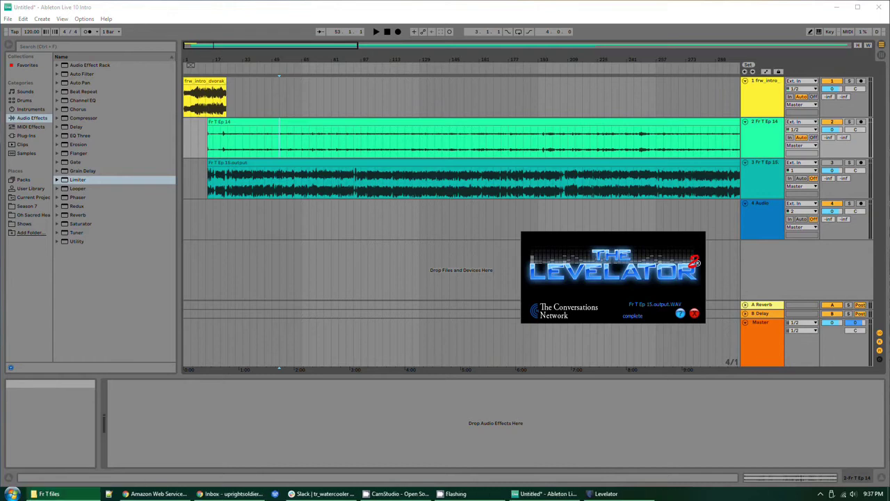
{"action": "left_click", "coordinate": [696, 317]}
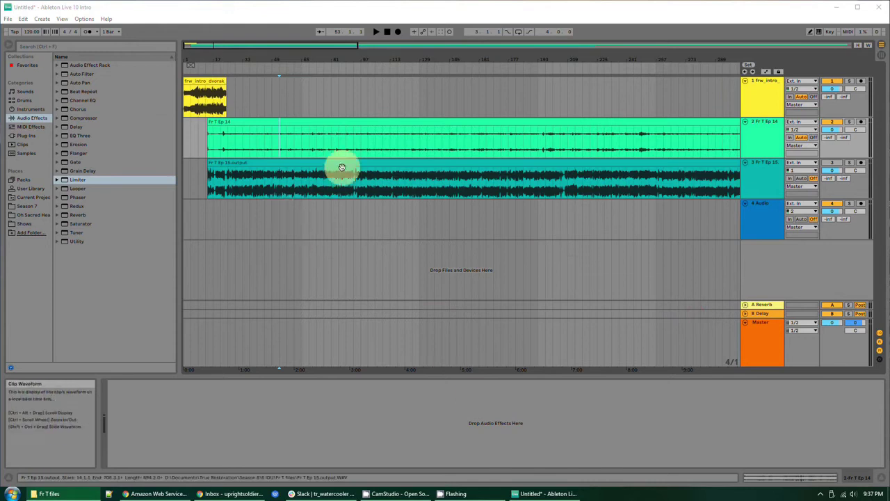
{"action": "left_click", "coordinate": [285, 163]}
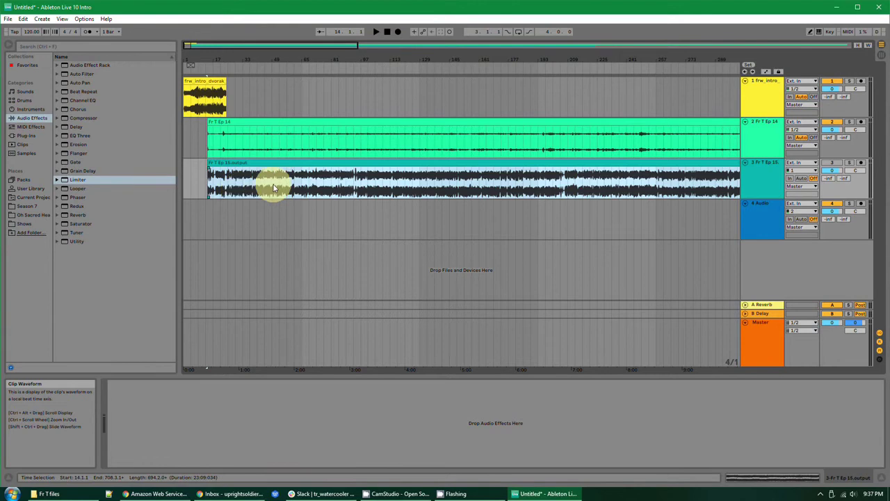
{"action": "left_click", "coordinate": [273, 186]}
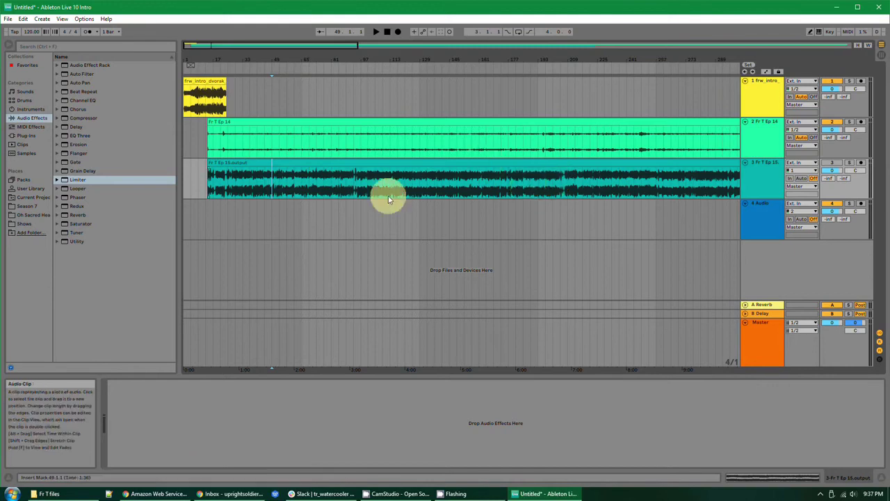
{"action": "left_click", "coordinate": [271, 143]}
{"action": "left_click", "coordinate": [326, 164]}
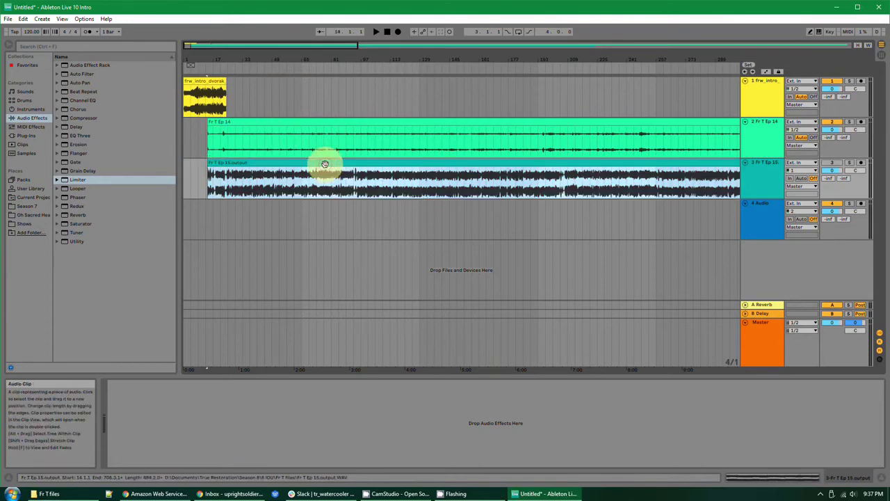
- Delete the Fr T Ep 14 clip and move the Fr T Ep 15.output clip up to track 2, starting at bar 13
{"action": "left_click", "coordinate": [311, 121]}
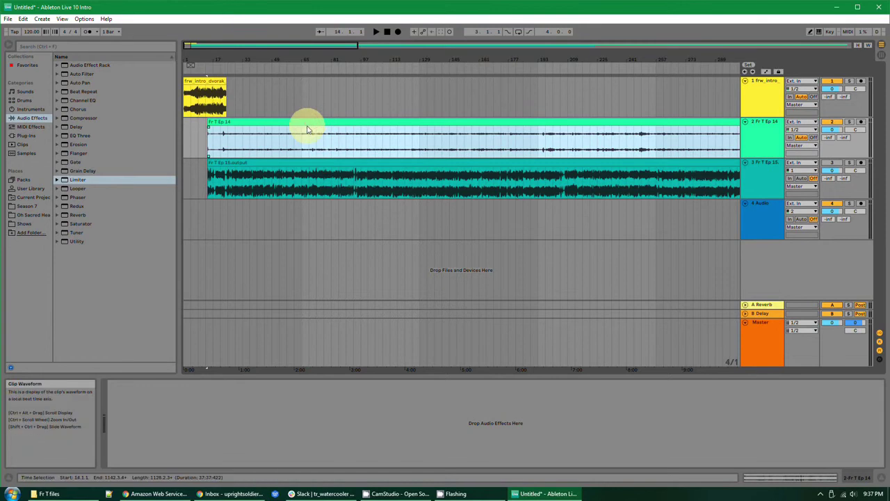
{"action": "left_click", "coordinate": [308, 130]}
{"action": "key", "text": "Delete"}
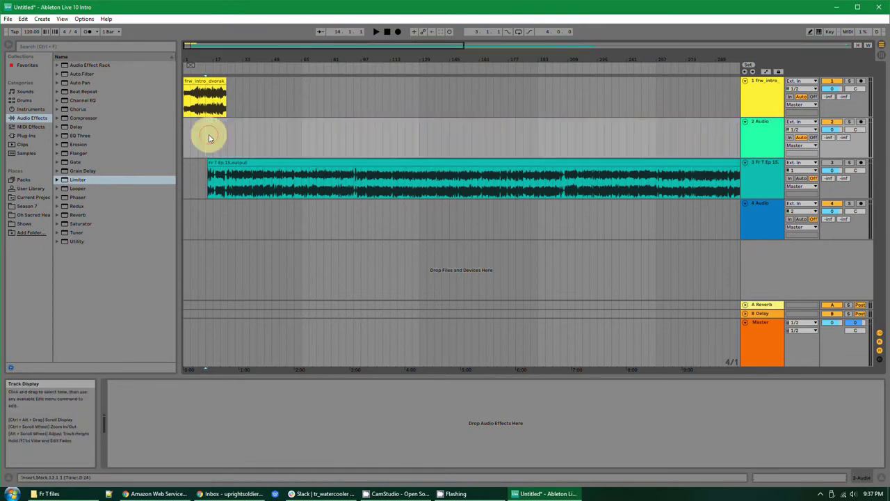
{"action": "left_click_drag", "start_coordinate": [222, 161], "coordinate": [220, 139]}
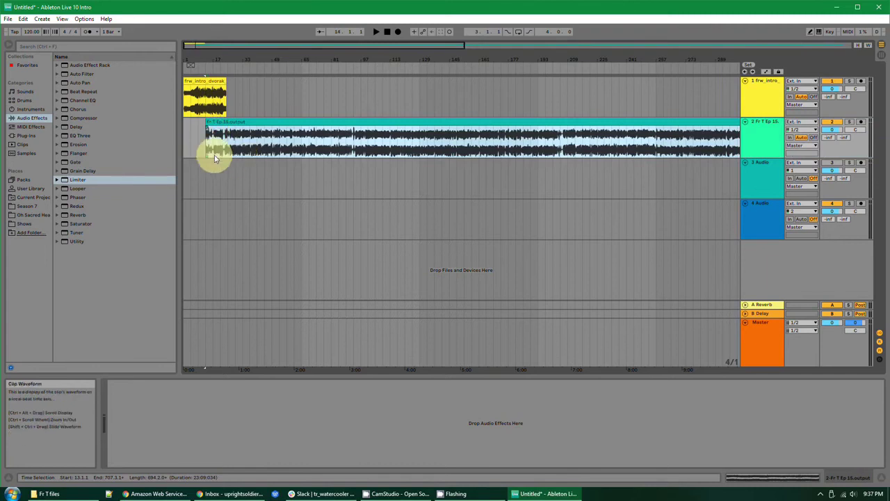
- Turn off the arrangement grid and check the grid options
{"action": "right_click", "coordinate": [301, 179]}
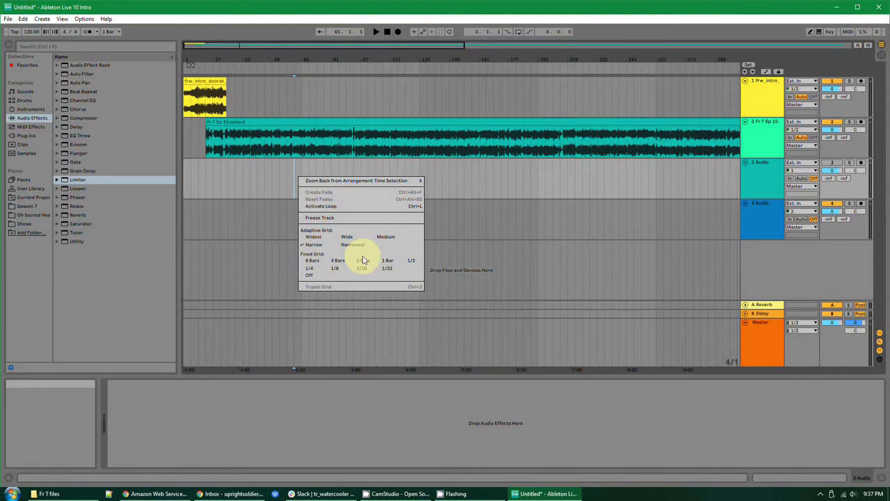
{"action": "left_click", "coordinate": [311, 278]}
{"action": "right_click", "coordinate": [296, 184]}
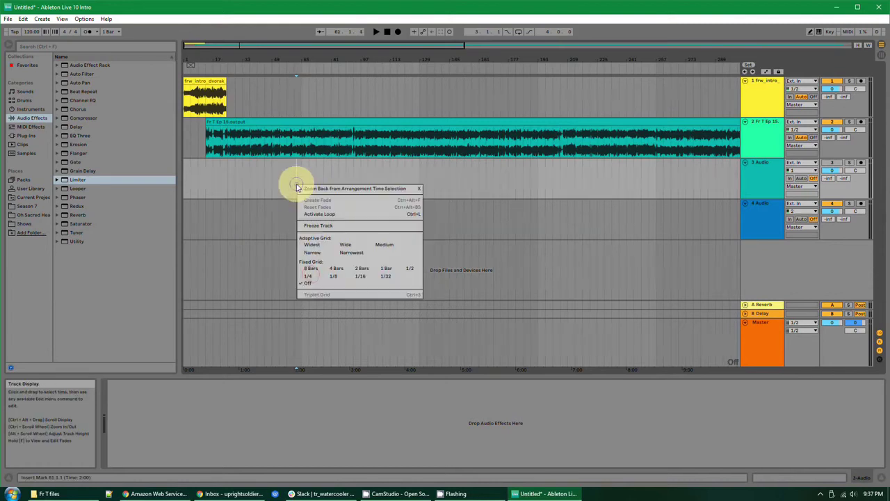
{"action": "left_click", "coordinate": [254, 199]}
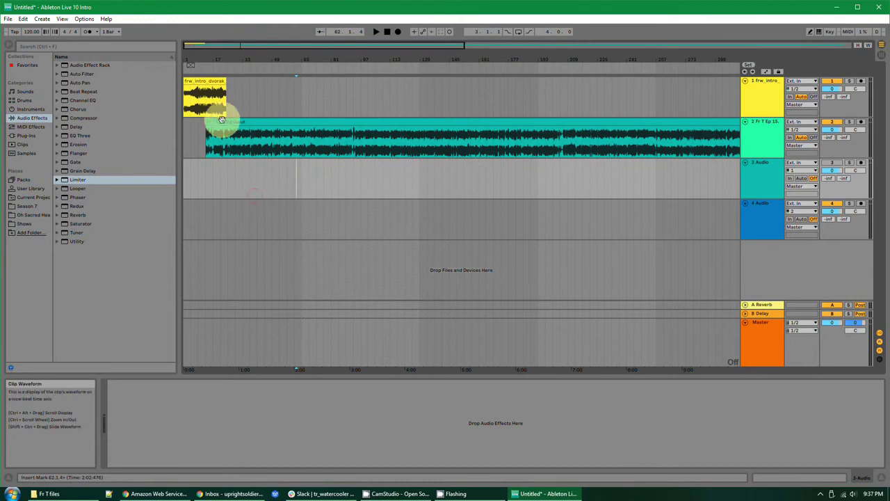
- Set the adaptive grid to Narrow and move the Fr T Ep 15.output clip to start at 13.3.1
{"action": "scroll", "coordinate": [225, 170], "scroll_direction": "up", "scroll_amount": 4}
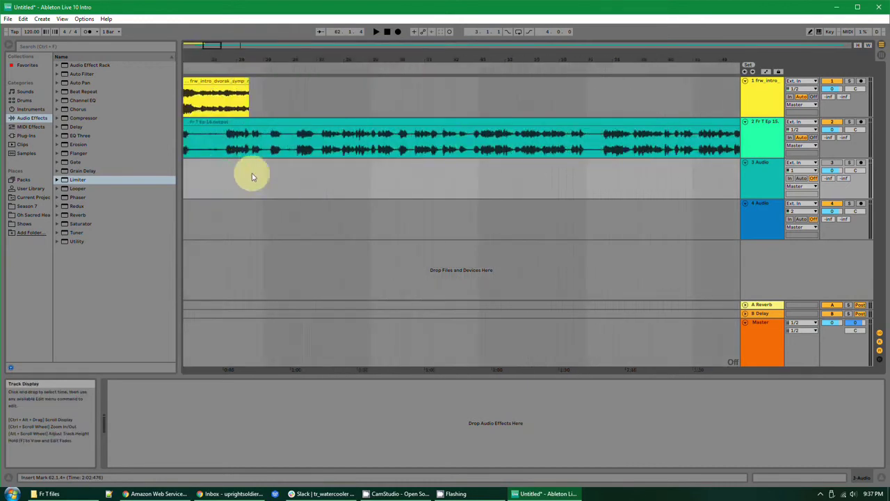
{"action": "scroll", "coordinate": [252, 177], "scroll_direction": "up", "scroll_amount": 4}
{"action": "scroll", "coordinate": [252, 179], "scroll_direction": "up", "scroll_amount": 5}
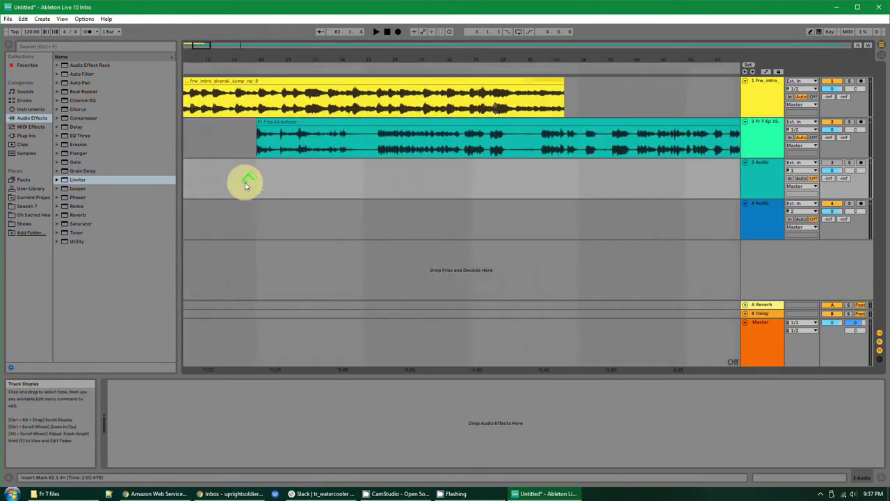
{"action": "right_click", "coordinate": [287, 169]}
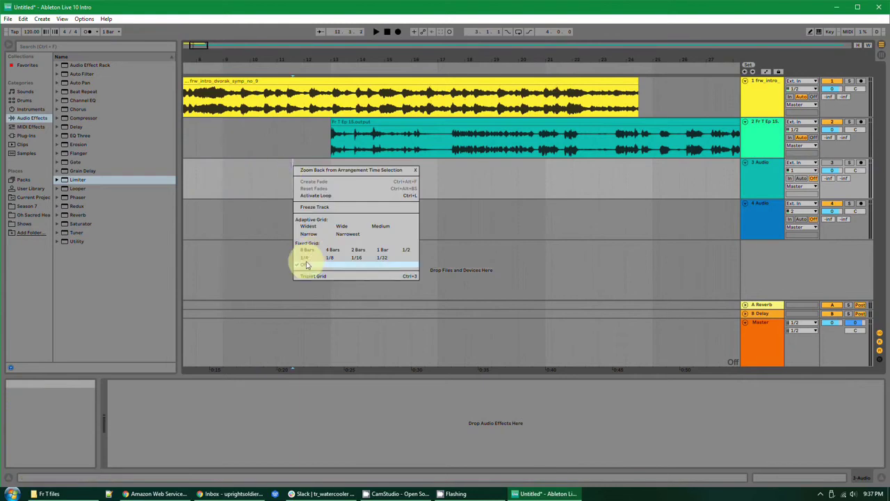
{"action": "left_click", "coordinate": [316, 236]}
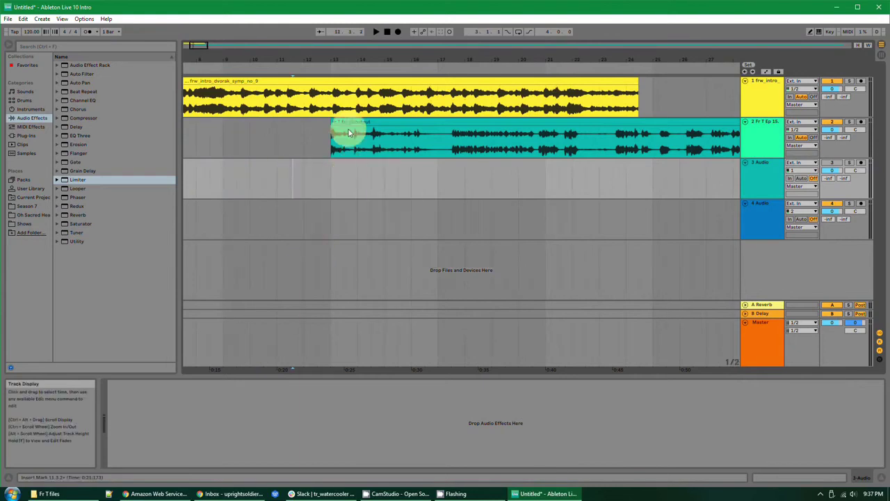
{"action": "mouse_move", "coordinate": [351, 122]}
{"action": "left_mouse_down"}
{"action": "mouse_move", "coordinate": [365, 124]}
{"action": "mouse_move", "coordinate": [317, 131]}
{"action": "mouse_move", "coordinate": [427, 127]}
{"action": "mouse_move", "coordinate": [364, 127]}
{"action": "left_mouse_up"}
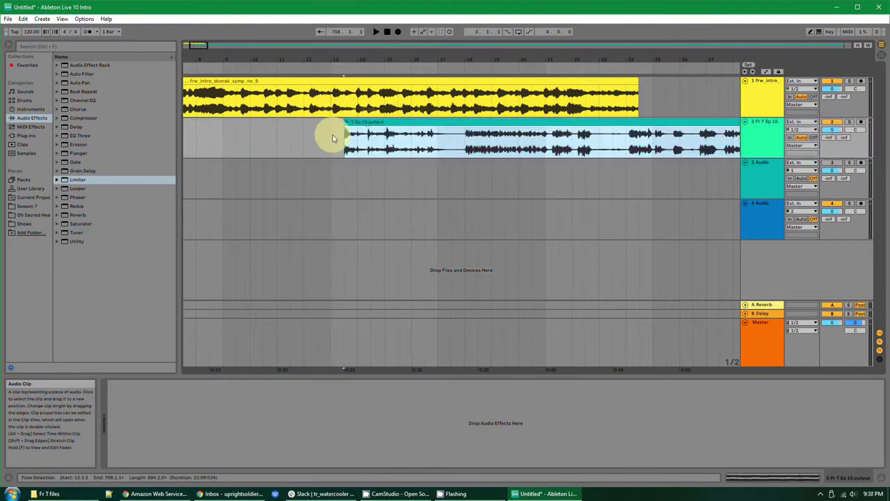
- Turn the grid off and briefly play the intro music and speech from bar 13
{"action": "right_click", "coordinate": [316, 148]}
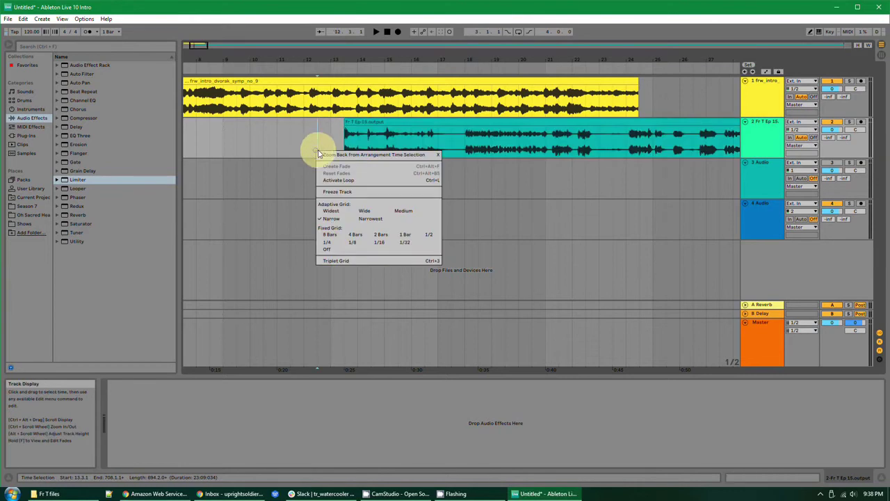
{"action": "left_click", "coordinate": [328, 250]}
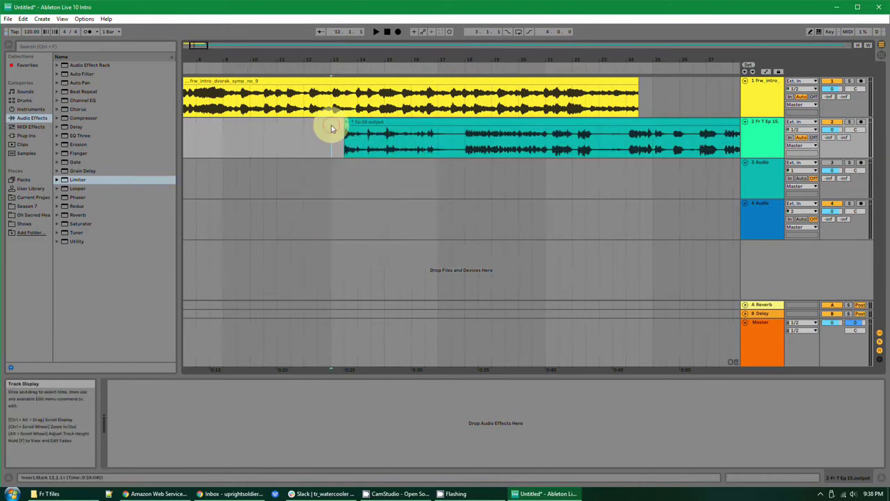
{"action": "key", "text": "space"}
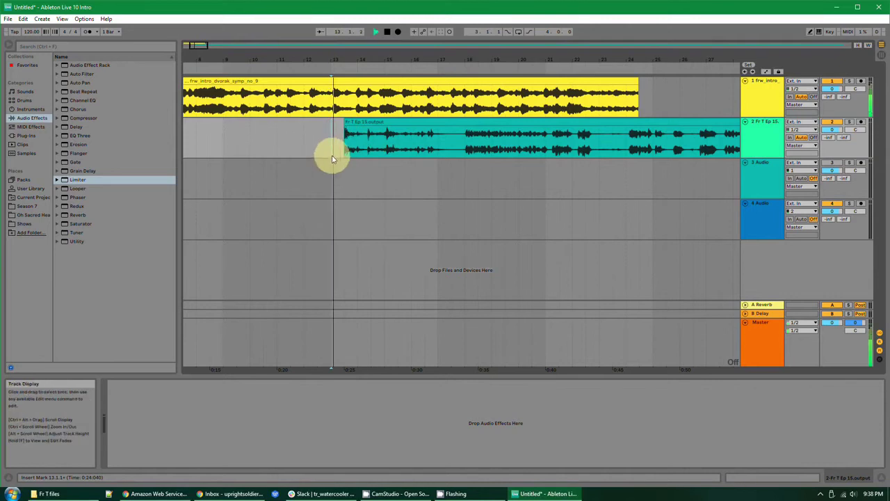
{"action": "key", "text": "space"}
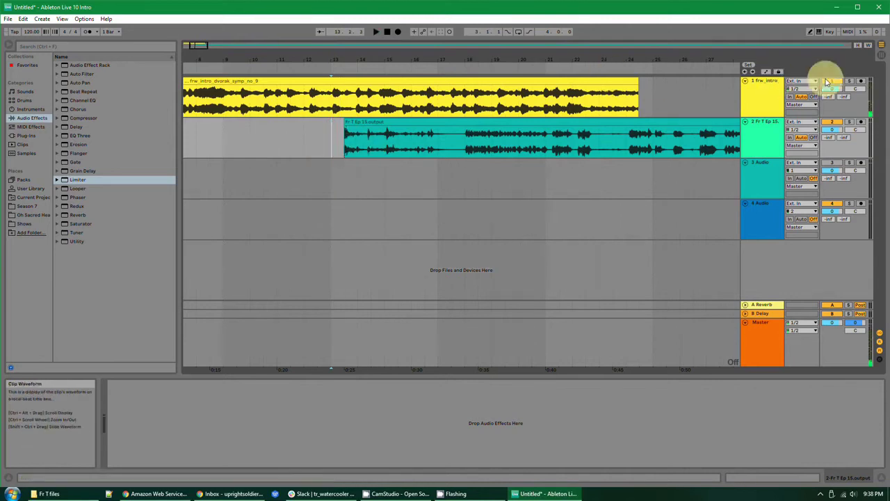
- Mute the intro music track and play the speech from bar 13, lowering the system volume to 10
{"action": "left_click", "coordinate": [334, 139]}
{"action": "key", "text": "space"}
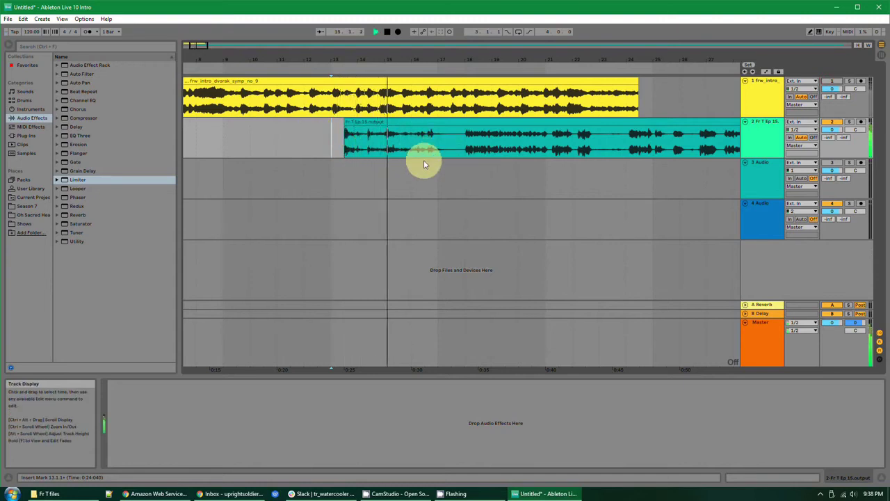
{"action": "key", "text": "XF86AudioLowerVolume"}
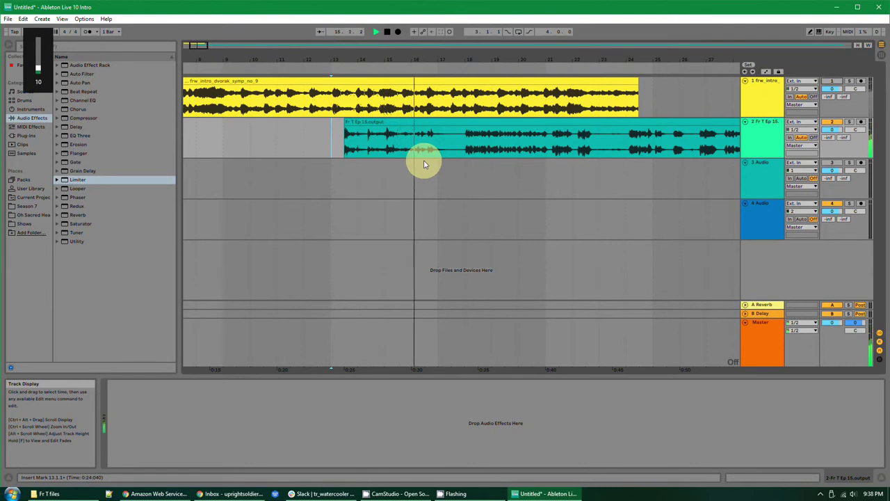
{"action": "key", "text": "space"}
- Split the Fr T Ep 15.output clip in the silence at about 17.4.1, just before the main speech
{"action": "left_click", "coordinate": [461, 136]}
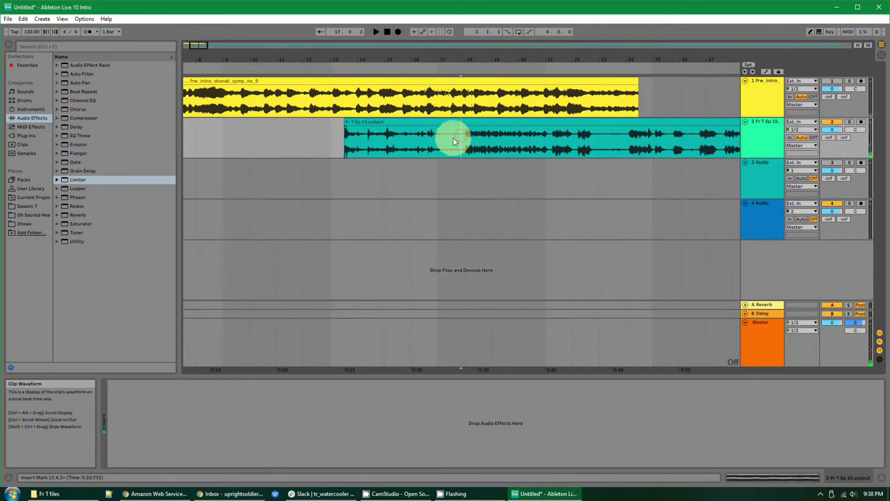
{"action": "right_click", "coordinate": [458, 123]}
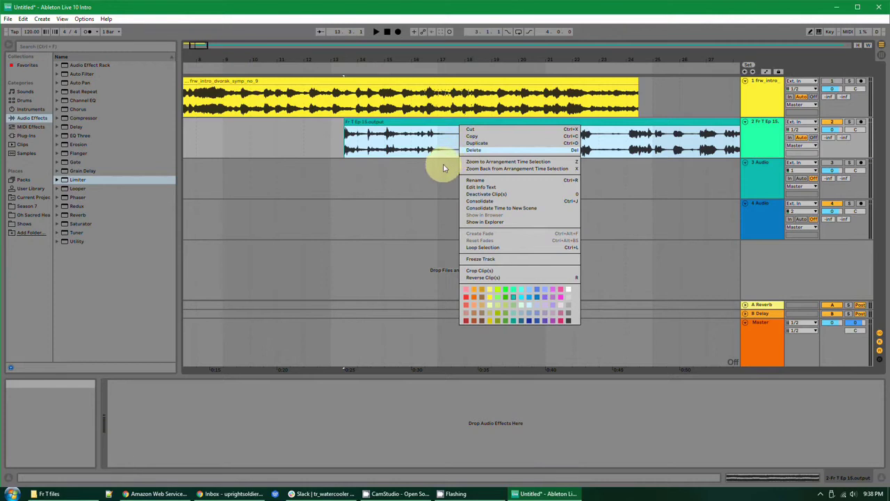
{"action": "left_click", "coordinate": [443, 164]}
{"action": "left_click", "coordinate": [460, 145]}
{"action": "right_click", "coordinate": [459, 144]}
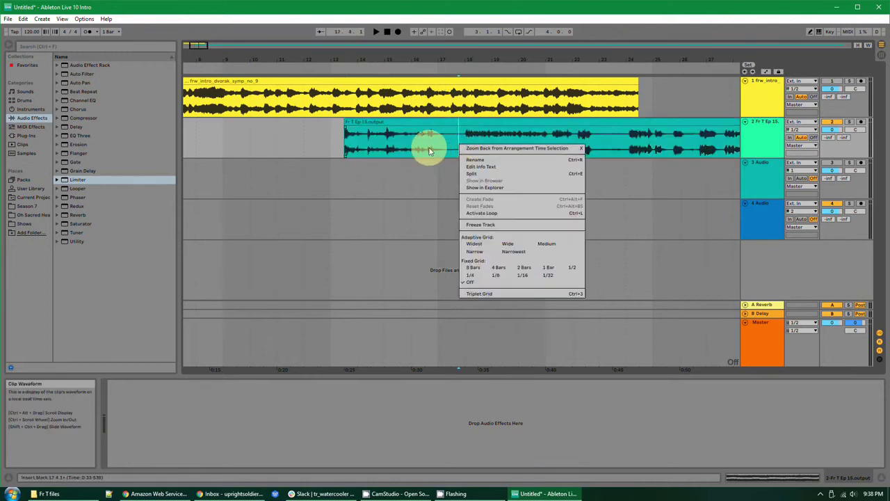
{"action": "left_click", "coordinate": [576, 174]}
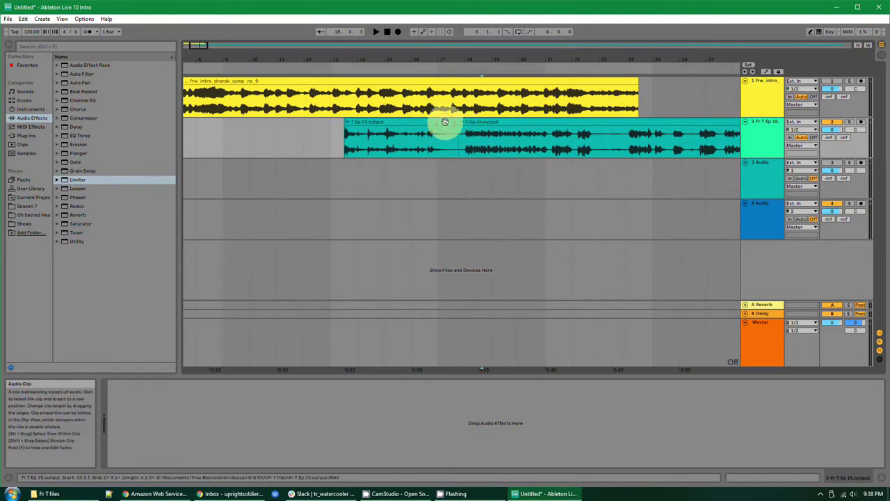
- Move the two pieces apart so the second one starts at 17.3.1, and delete the short first piece
{"action": "left_click_drag", "start_coordinate": [441, 124], "coordinate": [388, 121]}
{"action": "mouse_move", "coordinate": [488, 123]}
{"action": "left_mouse_down"}
{"action": "mouse_move", "coordinate": [509, 125]}
{"action": "mouse_move", "coordinate": [472, 123]}
{"action": "left_mouse_up"}
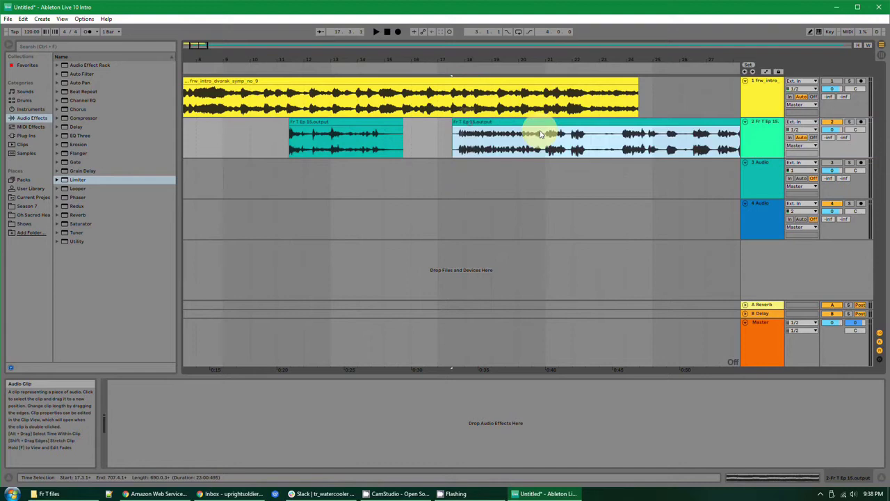
{"action": "left_click", "coordinate": [388, 123]}
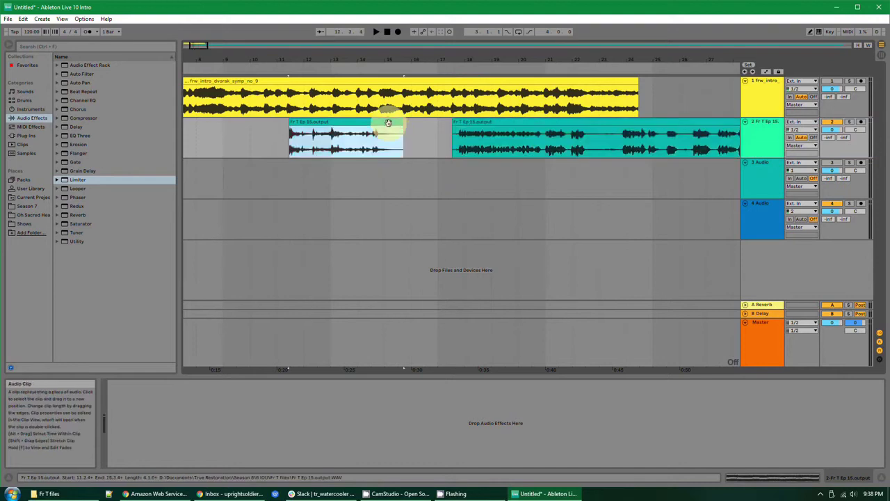
{"action": "key", "text": "Delete"}
{"action": "left_click", "coordinate": [388, 122]}
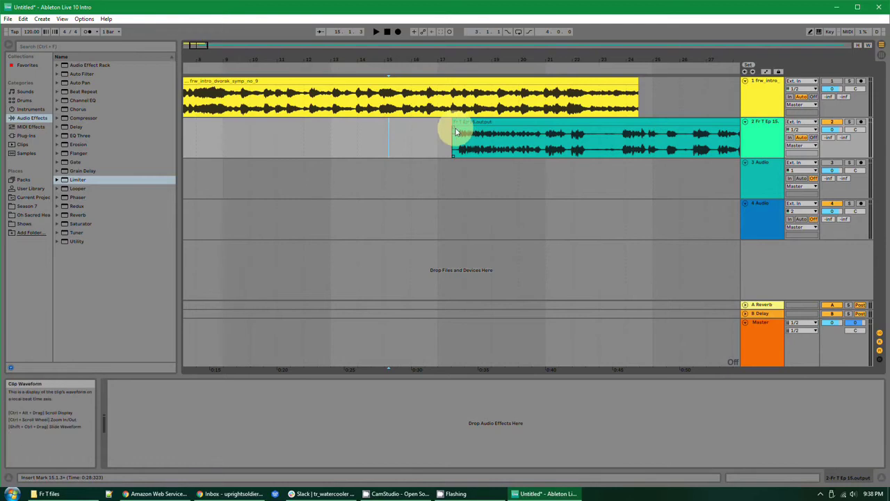
- Try a fade-in at the start of the speech clip, reshape its curve, and shorten it back to nothing
{"action": "left_click_drag", "start_coordinate": [453, 130], "coordinate": [448, 131]}
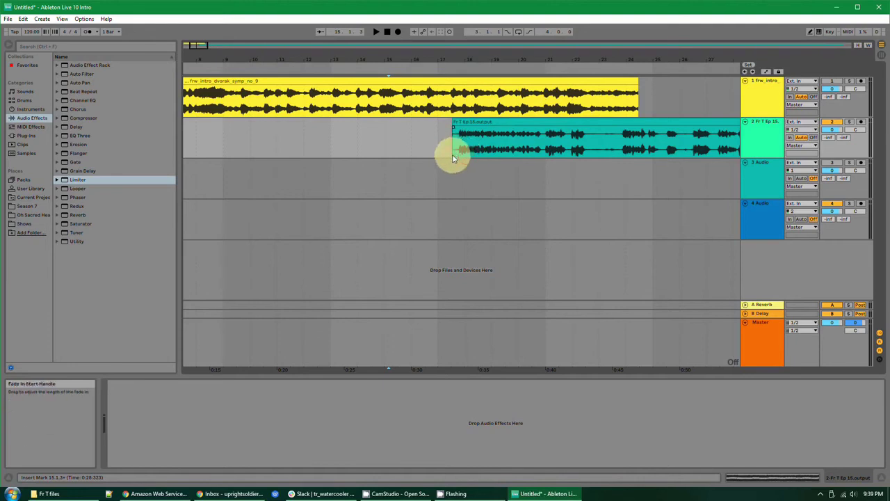
{"action": "mouse_move", "coordinate": [454, 131]}
{"action": "left_mouse_down"}
{"action": "mouse_move", "coordinate": [552, 133]}
{"action": "mouse_move", "coordinate": [441, 144]}
{"action": "mouse_move", "coordinate": [467, 143]}
{"action": "mouse_move", "coordinate": [459, 137]}
{"action": "left_mouse_up"}
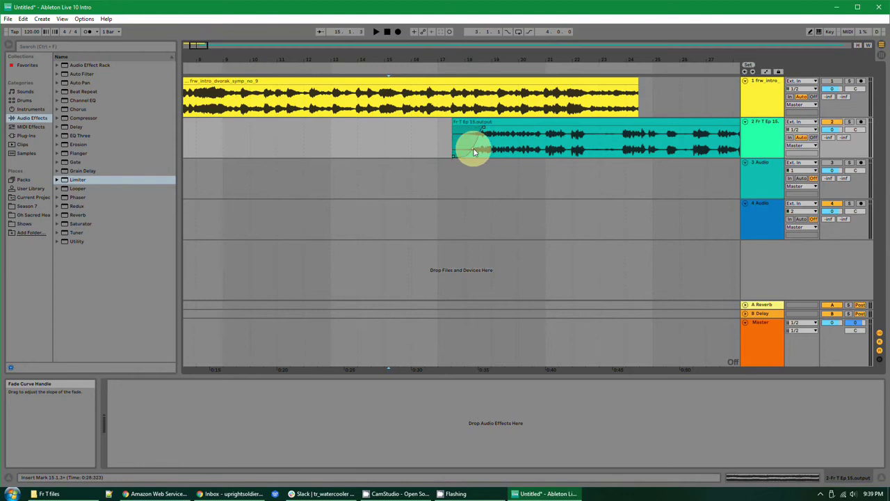
{"action": "left_click_drag", "start_coordinate": [464, 145], "coordinate": [498, 144]}
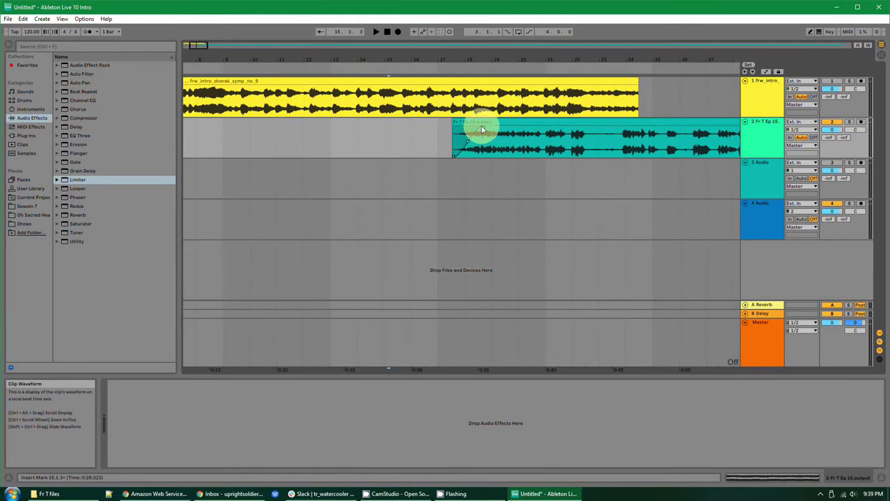
{"action": "left_click_drag", "start_coordinate": [482, 126], "coordinate": [424, 130]}
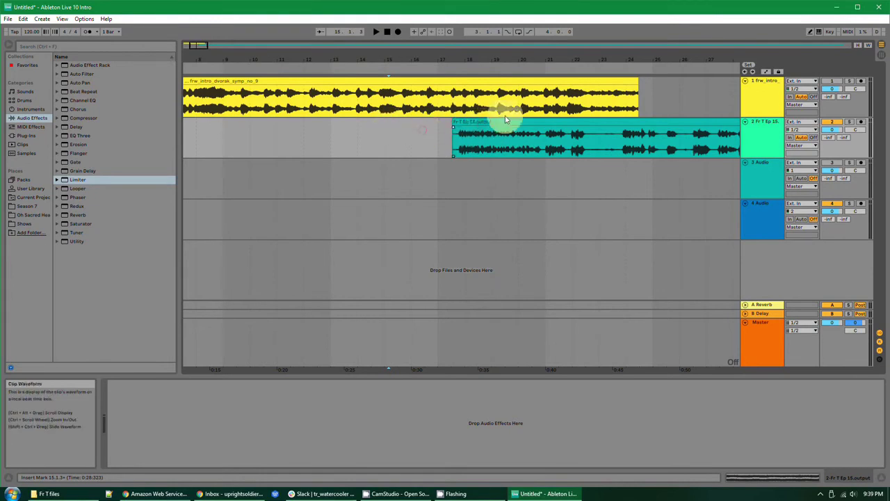
- Trim the start edge of the speech clip to about 17.3.2
{"action": "left_click", "coordinate": [454, 124]}
{"action": "mouse_move", "coordinate": [454, 123]}
{"action": "left_mouse_down"}
{"action": "mouse_move", "coordinate": [463, 122]}
{"action": "mouse_move", "coordinate": [449, 125]}
{"action": "left_mouse_up"}
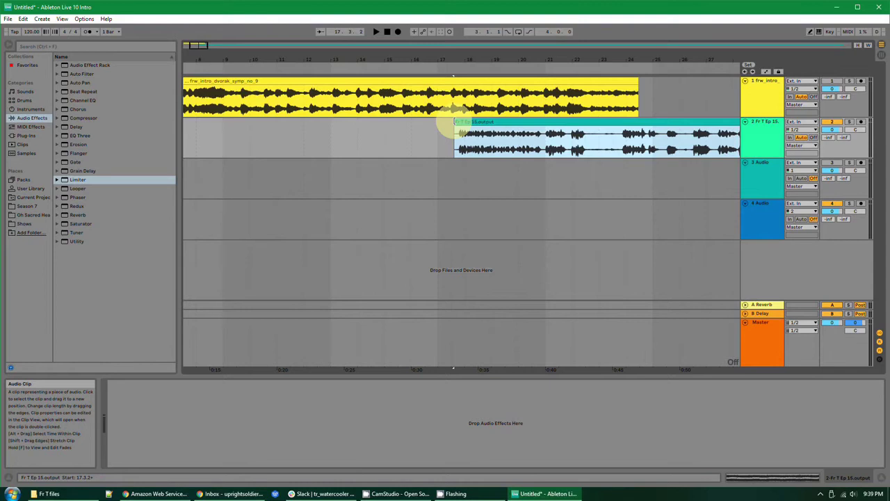
- Extend the speech clip's start edge to about 17.3.1 and move the clip to begin at 8.3.1 beneath the intro music
{"action": "left_click_drag", "start_coordinate": [453, 123], "coordinate": [451, 145]}
{"action": "left_click", "coordinate": [474, 123]}
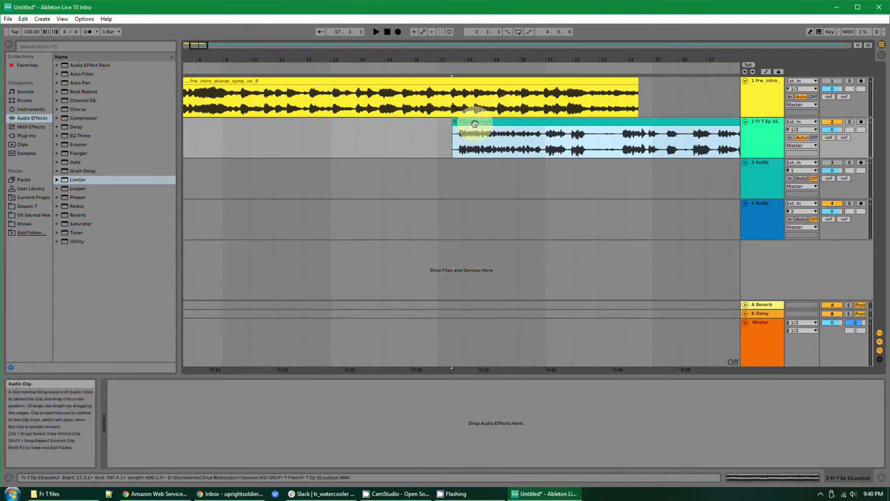
{"action": "scroll", "coordinate": [373, 164], "scroll_direction": "left", "scroll_amount": 5}
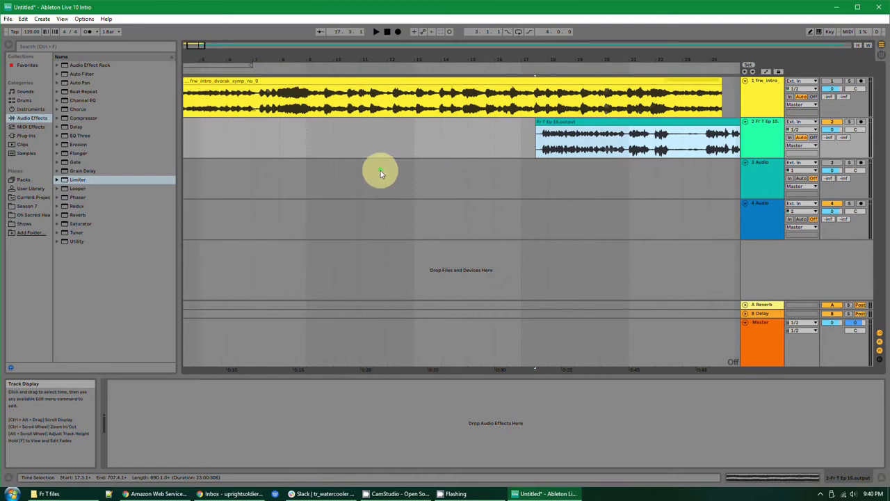
{"action": "scroll", "coordinate": [380, 179], "scroll_direction": "right", "scroll_amount": 1}
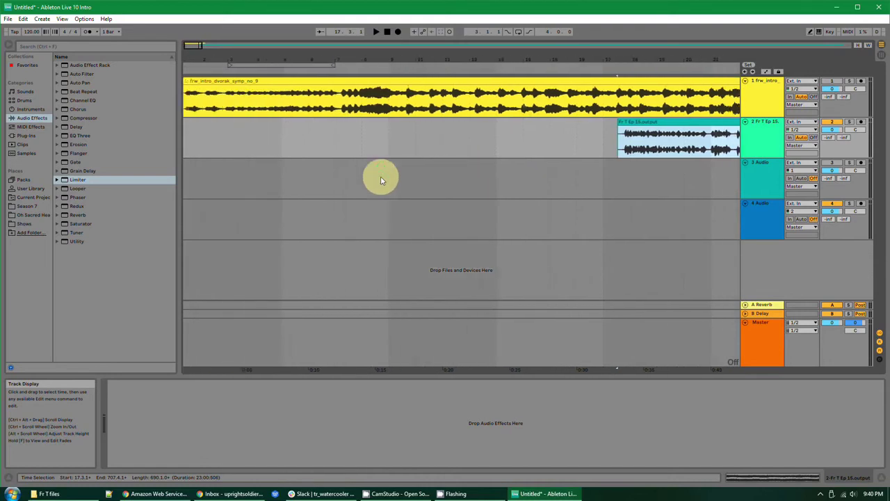
{"action": "left_click_drag", "start_coordinate": [632, 126], "coordinate": [406, 119]}
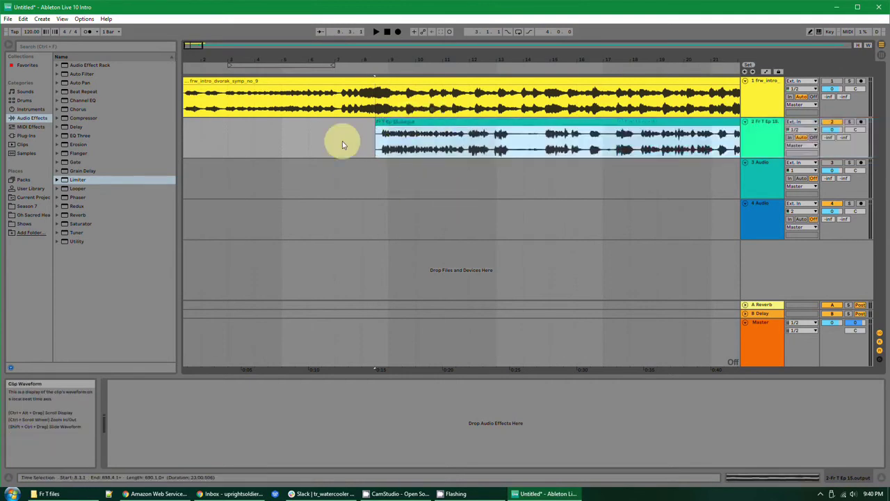
{"action": "scroll", "coordinate": [257, 172], "scroll_direction": "down", "scroll_amount": 5}
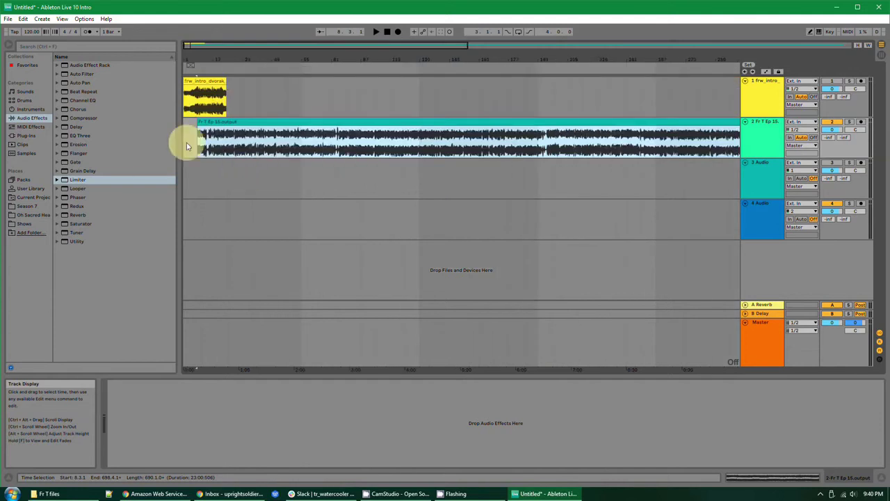
{"action": "scroll", "coordinate": [187, 128], "scroll_direction": "up", "scroll_amount": 5}
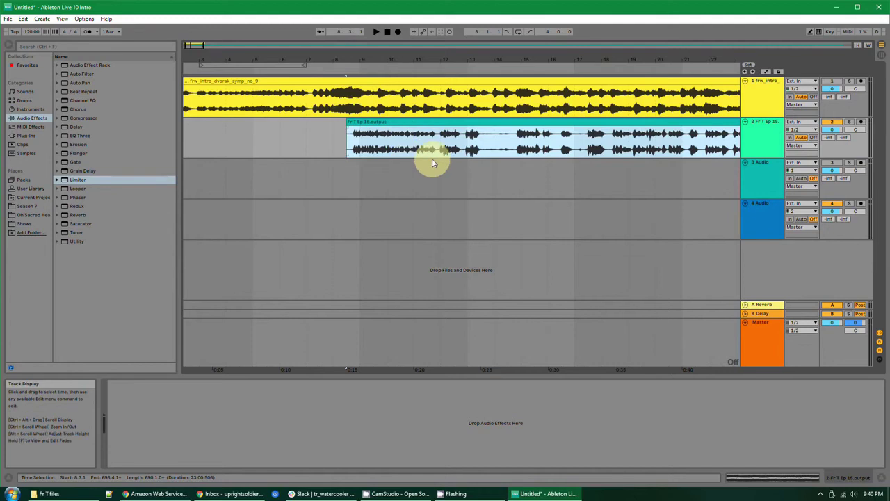
{"action": "scroll", "coordinate": [397, 180], "scroll_direction": "down", "scroll_amount": 3}
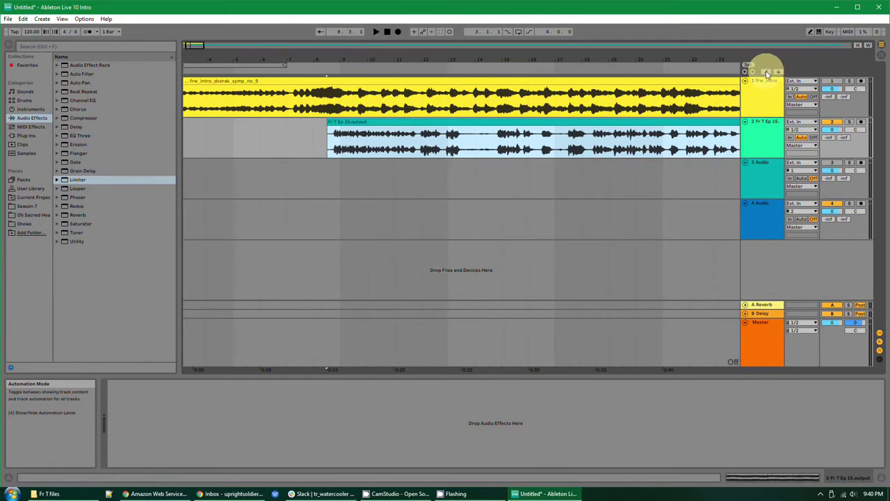
- Turn on automation mode and show all parameters in the tracks' automation choosers
{"action": "left_click", "coordinate": [767, 74]}
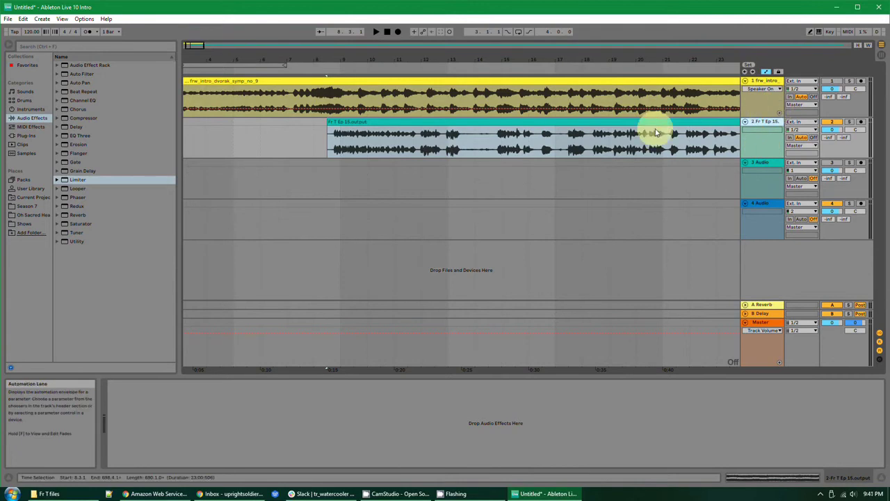
{"action": "left_click", "coordinate": [604, 136]}
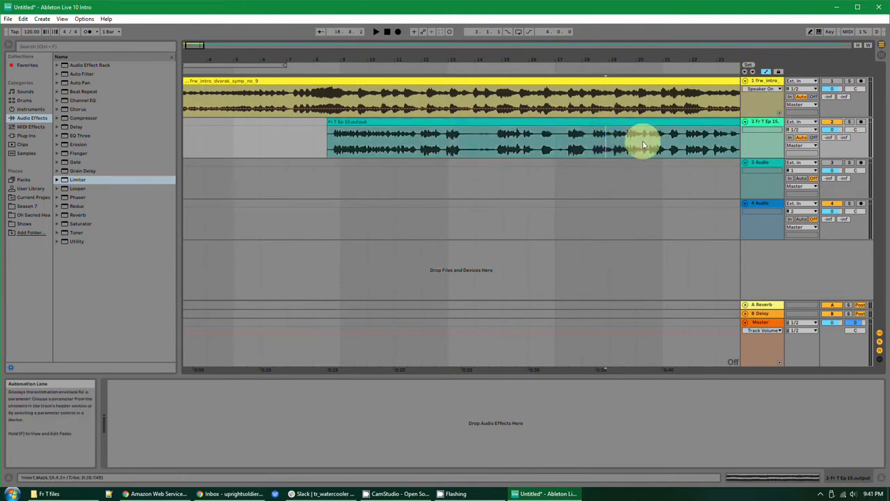
{"action": "left_click", "coordinate": [770, 132]}
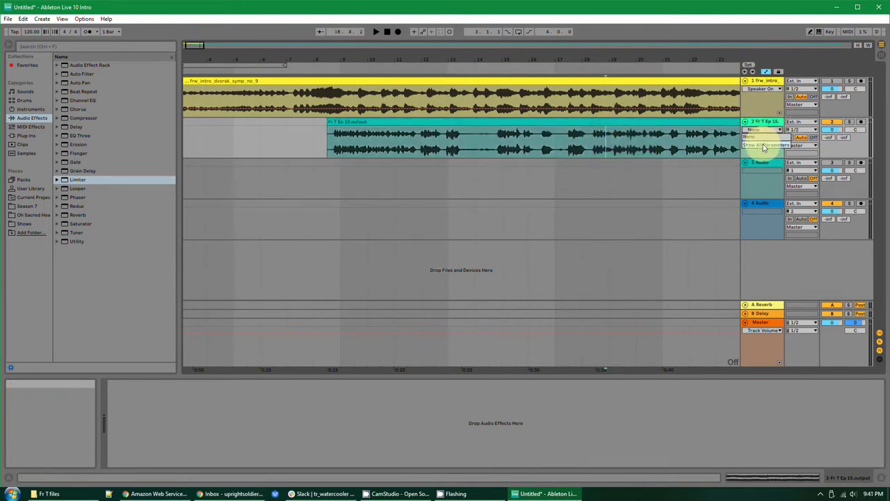
{"action": "left_click", "coordinate": [764, 137]}
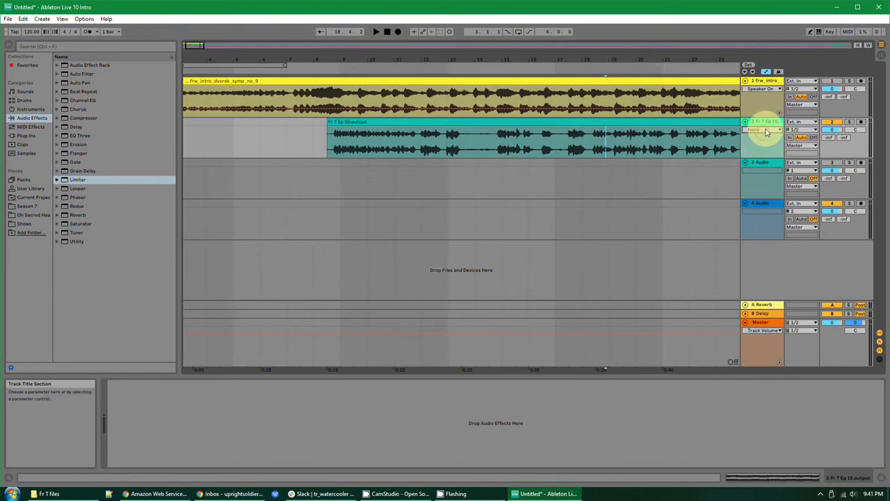
{"action": "left_click", "coordinate": [772, 89]}
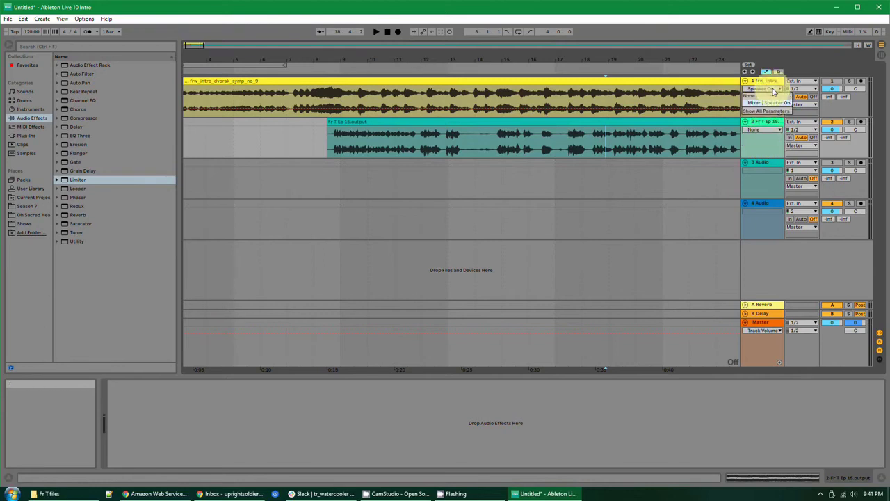
{"action": "left_click", "coordinate": [774, 91]}
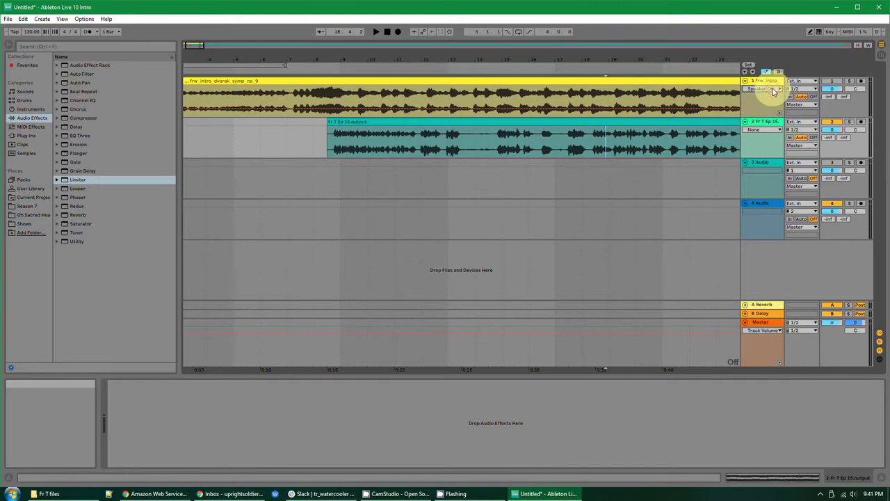
{"action": "left_click", "coordinate": [772, 89]}
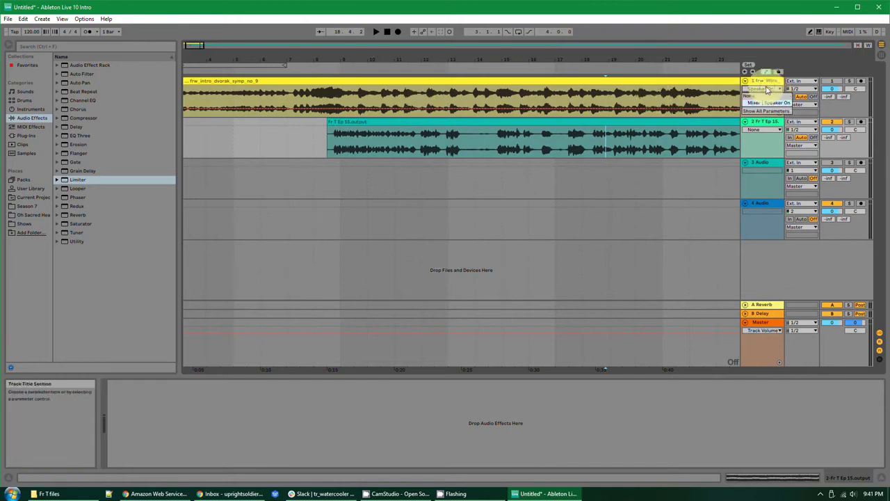
{"action": "left_click", "coordinate": [775, 113]}
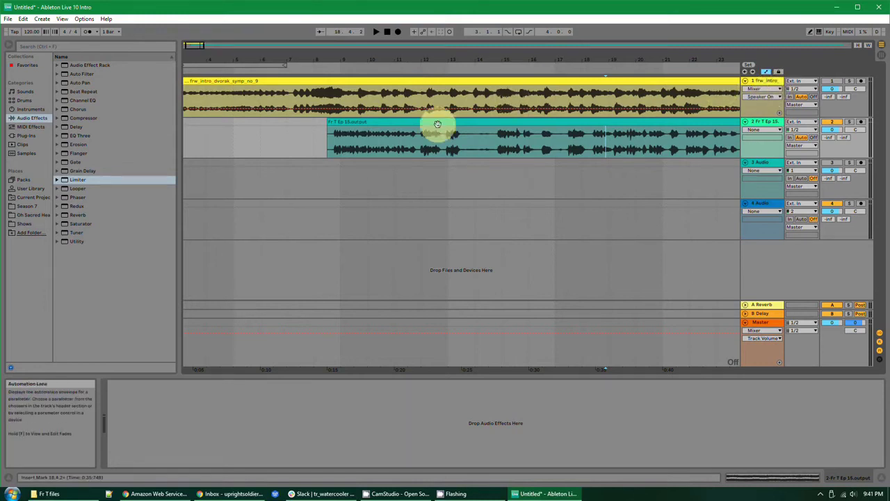
{"action": "key", "text": "w"}
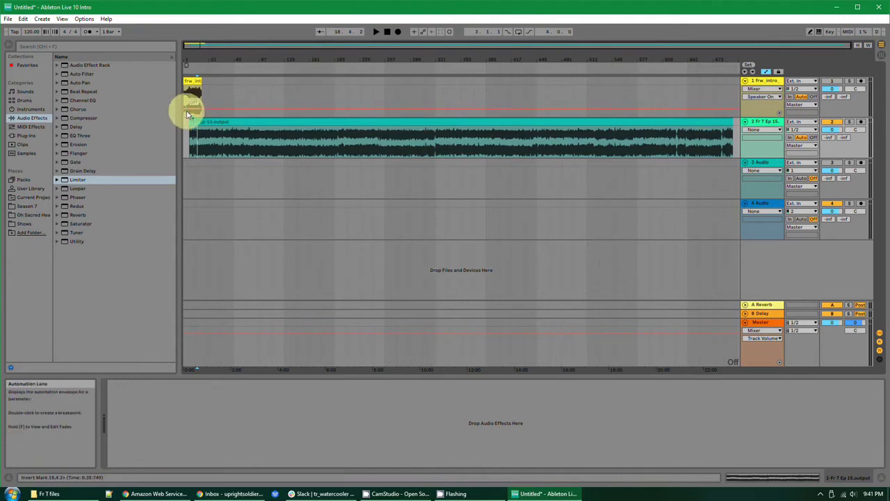
{"action": "key", "text": "x"}
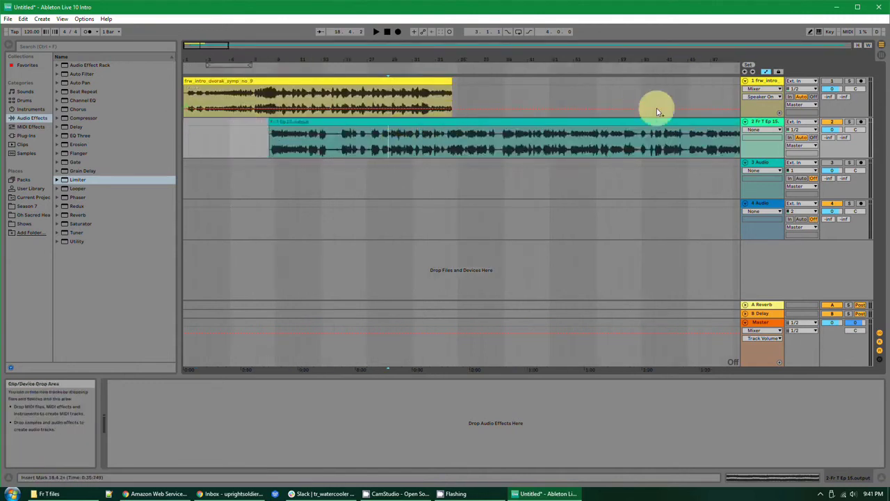
{"action": "left_click", "coordinate": [760, 89]}
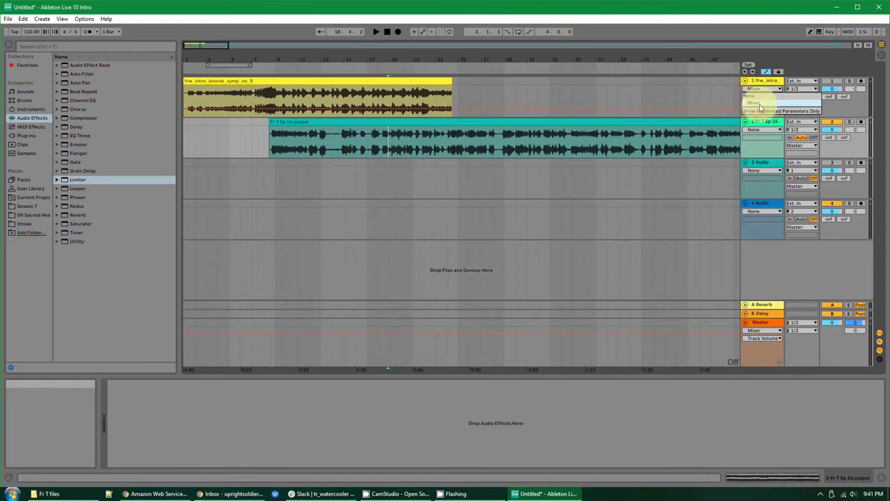
{"action": "left_click", "coordinate": [689, 91]}
{"action": "left_click", "coordinate": [774, 131]}
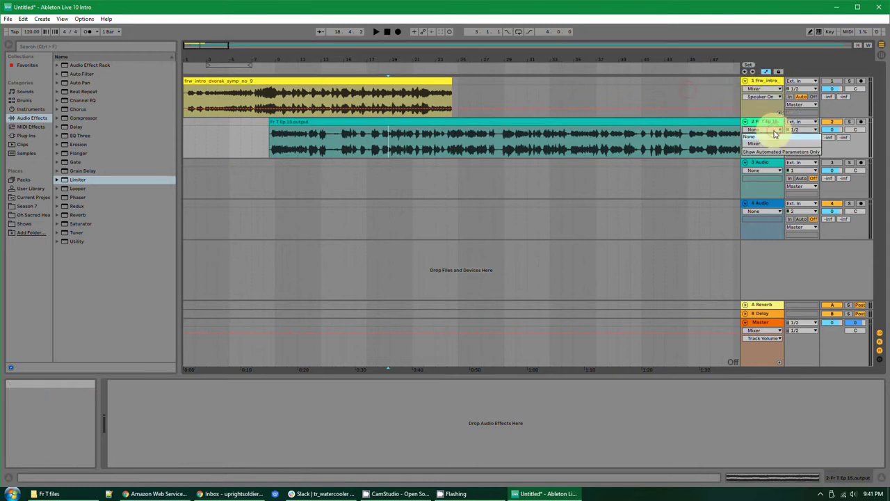
{"action": "left_click", "coordinate": [769, 132]}
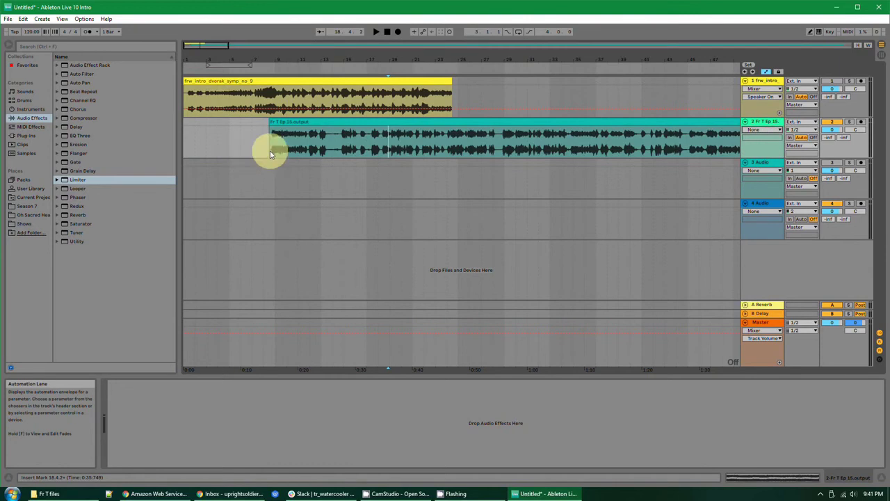
{"action": "left_click", "coordinate": [778, 89]}
{"action": "left_click", "coordinate": [750, 89]}
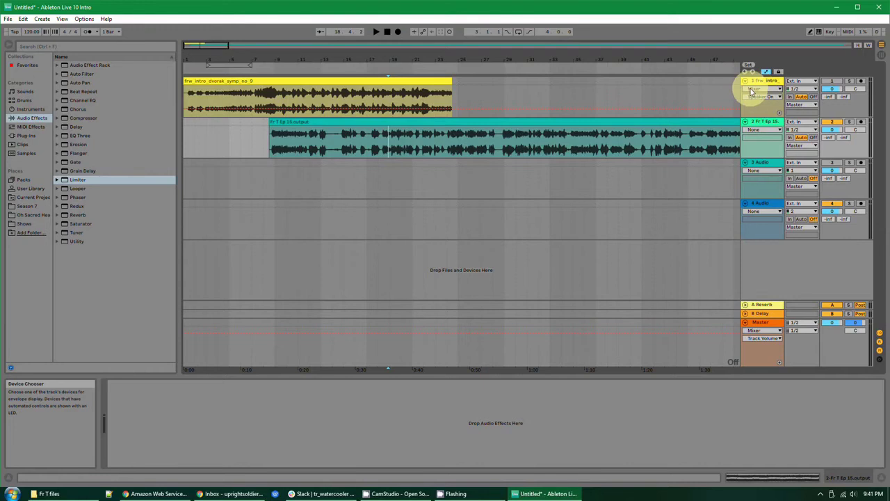
- Set the intro music track's automation lane to the Mixer's Track Volume parameter
{"action": "left_click", "coordinate": [752, 90]}
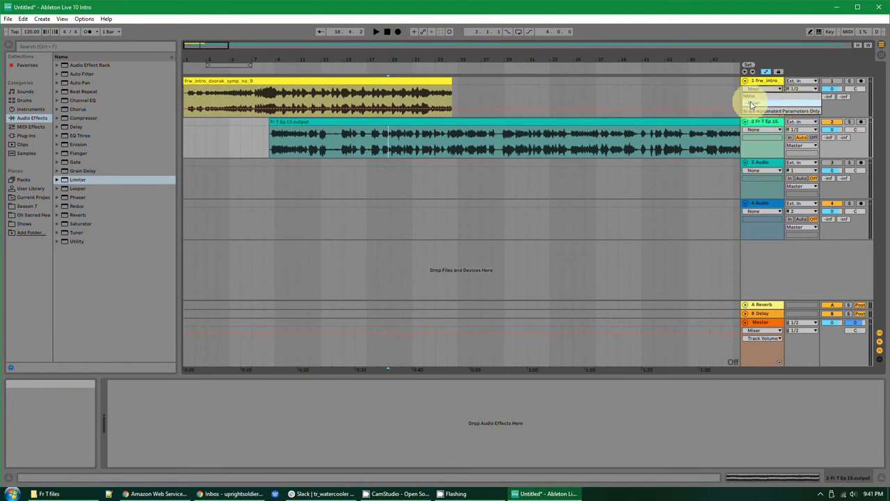
{"action": "left_click", "coordinate": [749, 104]}
{"action": "left_click", "coordinate": [754, 97]}
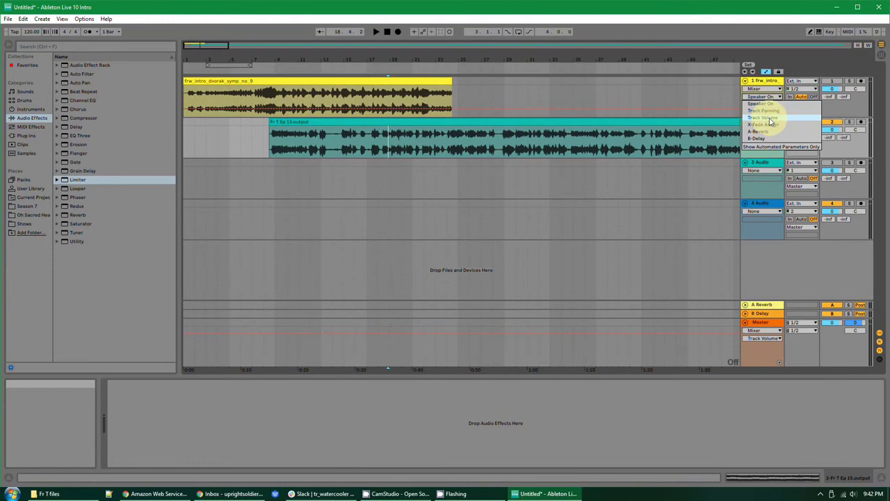
{"action": "left_click", "coordinate": [769, 118]}
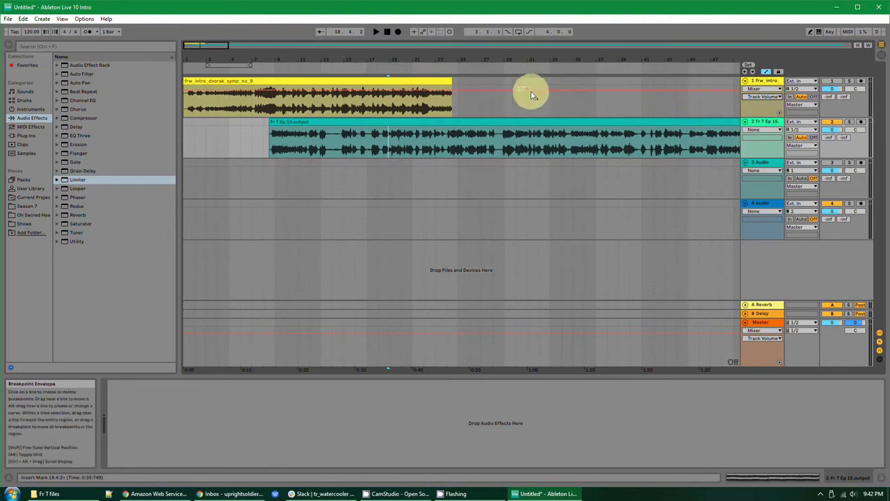
- Add volume breakpoints to the intro music, lowering it from 0 dB near the speech's start to -inf dB at the clip's end
{"action": "left_click", "coordinate": [469, 92]}
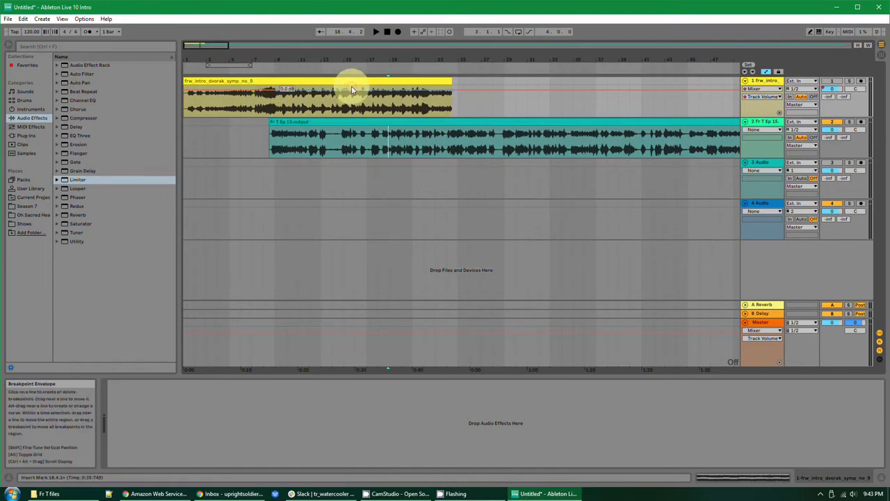
{"action": "mouse_move", "coordinate": [277, 89]}
{"action": "left_mouse_down"}
{"action": "mouse_move", "coordinate": [280, 103]}
{"action": "mouse_move", "coordinate": [277, 89]}
{"action": "left_mouse_up"}
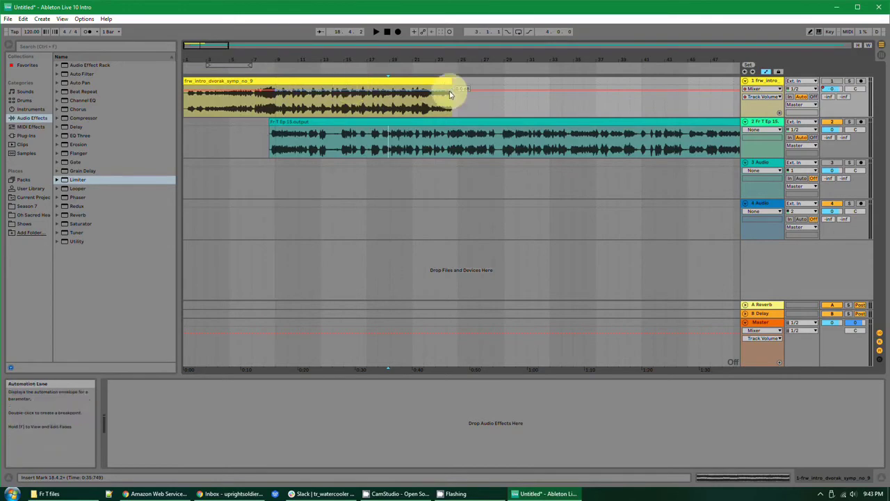
{"action": "left_click_drag", "start_coordinate": [453, 91], "coordinate": [453, 88]}
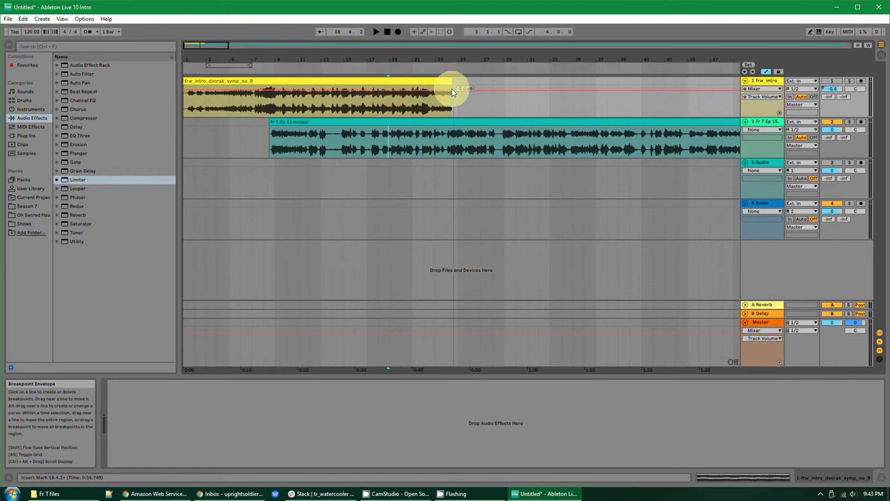
{"action": "left_click", "coordinate": [275, 92]}
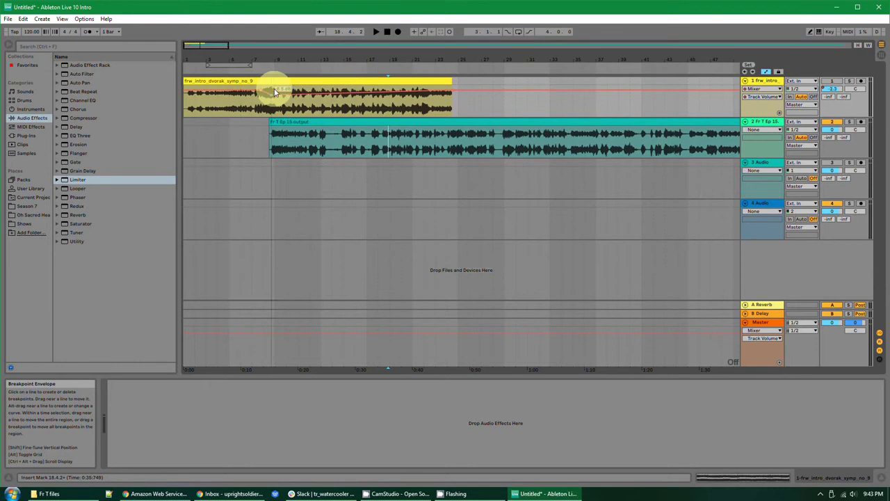
{"action": "mouse_move", "coordinate": [275, 92]}
{"action": "left_mouse_down"}
{"action": "mouse_move", "coordinate": [266, 93]}
{"action": "mouse_move", "coordinate": [331, 103]}
{"action": "mouse_move", "coordinate": [452, 90]}
{"action": "left_mouse_up"}
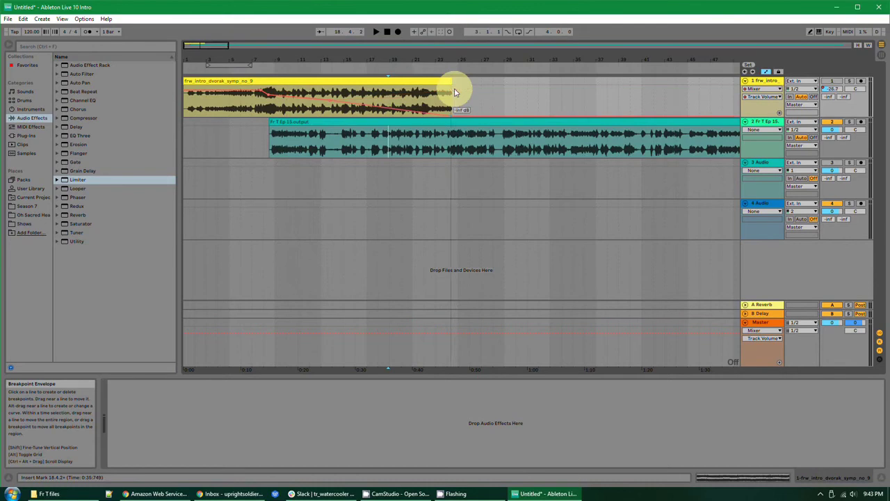
- Activate the muted intro music track and play the arrangement from about 6.4.3 to hear the fade under the speech
{"action": "left_click", "coordinate": [247, 120]}
{"action": "key", "text": "space"}
{"action": "key", "text": "space"}
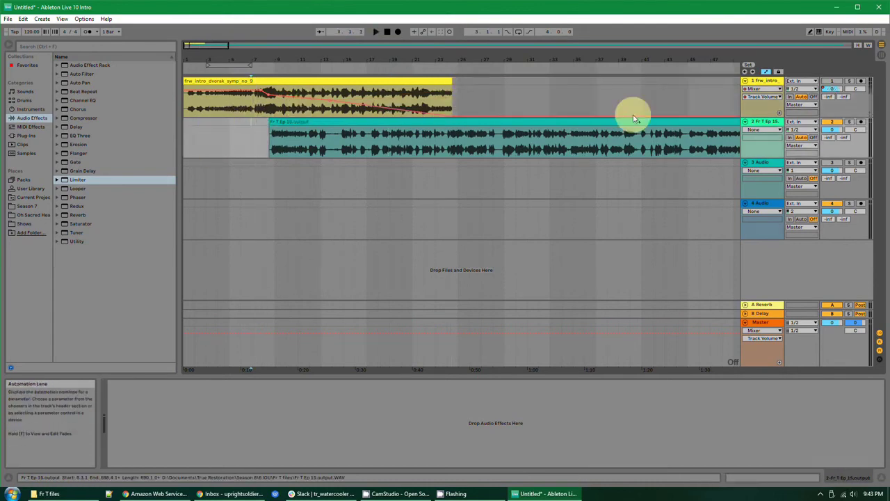
{"action": "left_click", "coordinate": [831, 82]}
{"action": "key", "text": "space"}
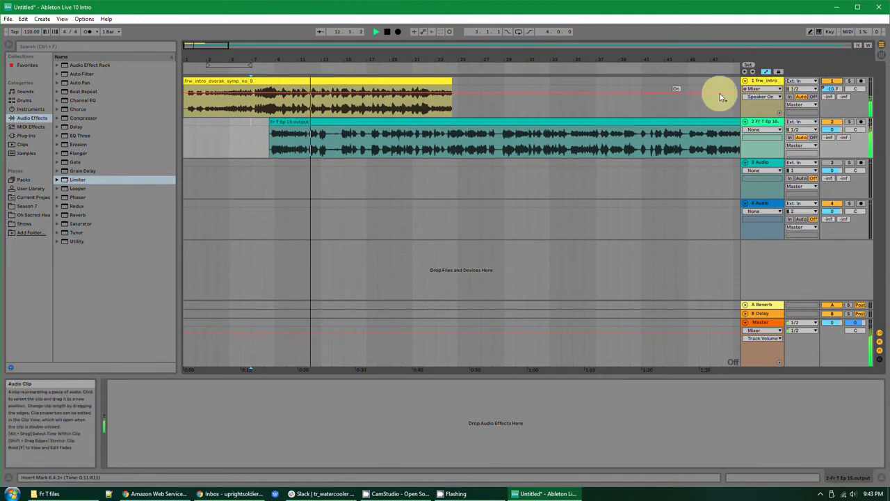
- Switch the intro music track's automation lane back to Track Volume and reshape the fade with a breakpoint around bar 13
{"action": "left_click", "coordinate": [763, 90]}
{"action": "left_click", "coordinate": [757, 102]}
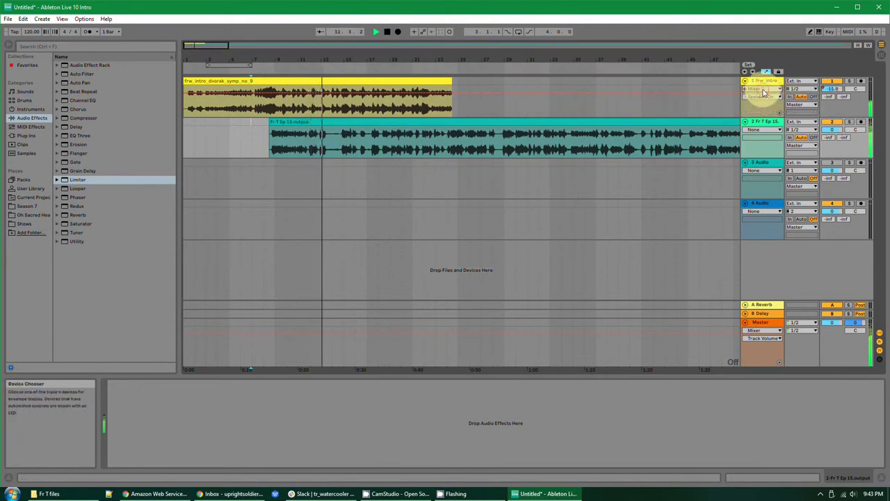
{"action": "left_click", "coordinate": [759, 98]}
{"action": "left_click", "coordinate": [760, 110]}
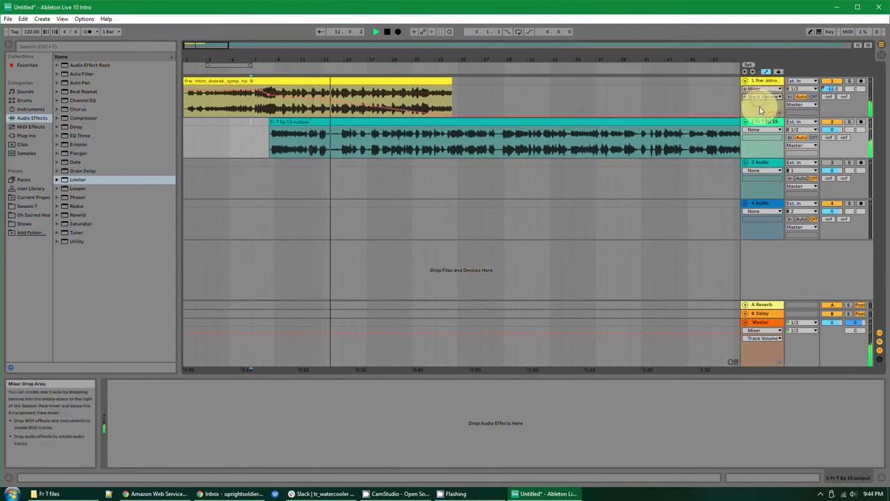
{"action": "left_click", "coordinate": [329, 103]}
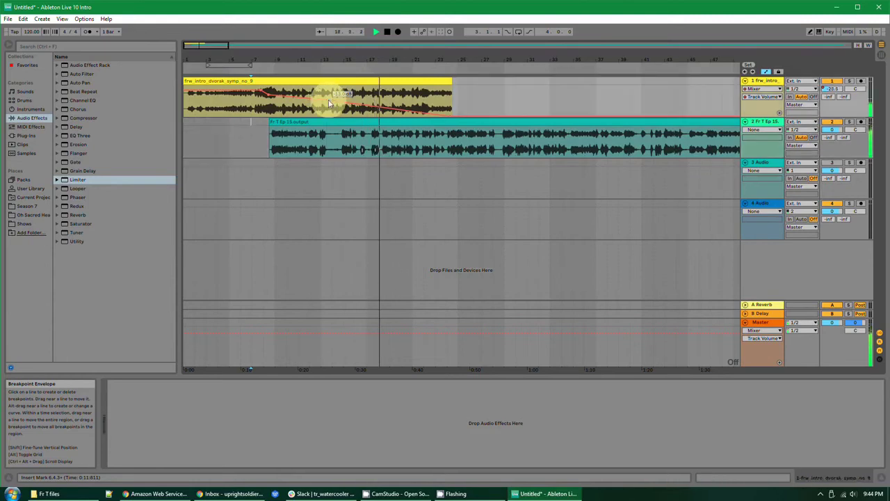
{"action": "left_click_drag", "start_coordinate": [330, 103], "coordinate": [227, 117]}
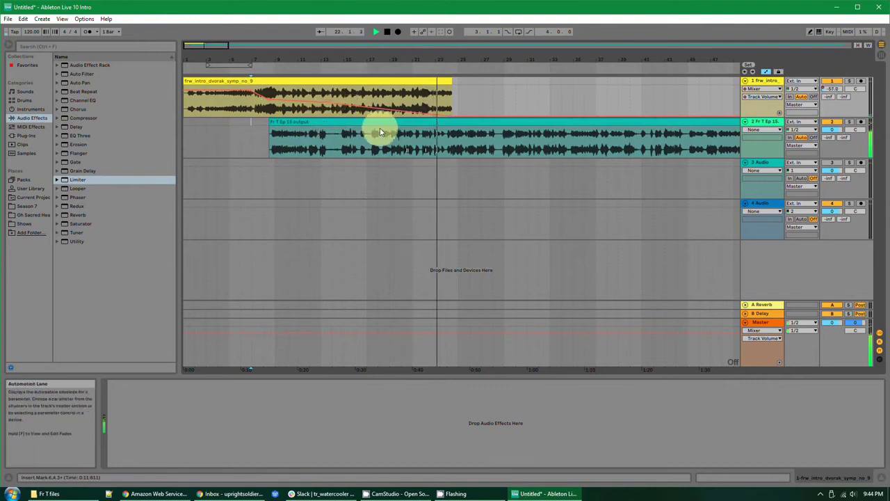
- Stop playback and clear the volume fade breakpoints from the intro music track's automation
{"action": "key", "text": "space"}
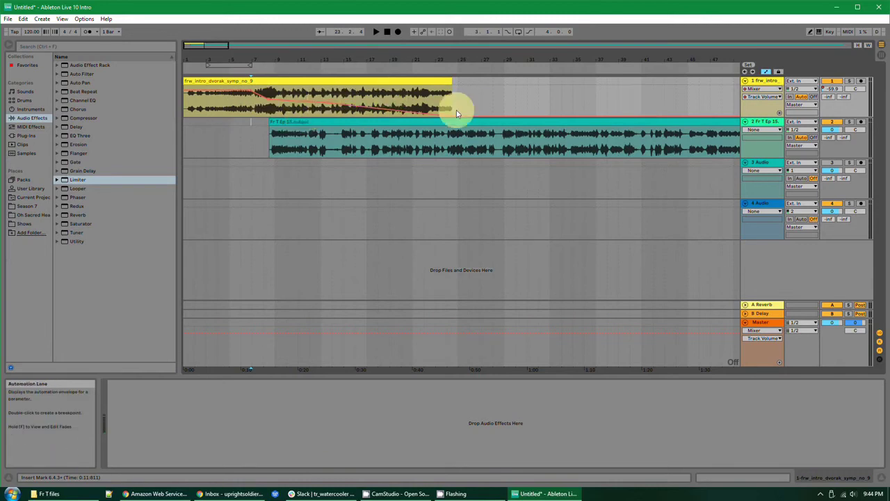
{"action": "left_click_drag", "start_coordinate": [451, 119], "coordinate": [249, 93]}
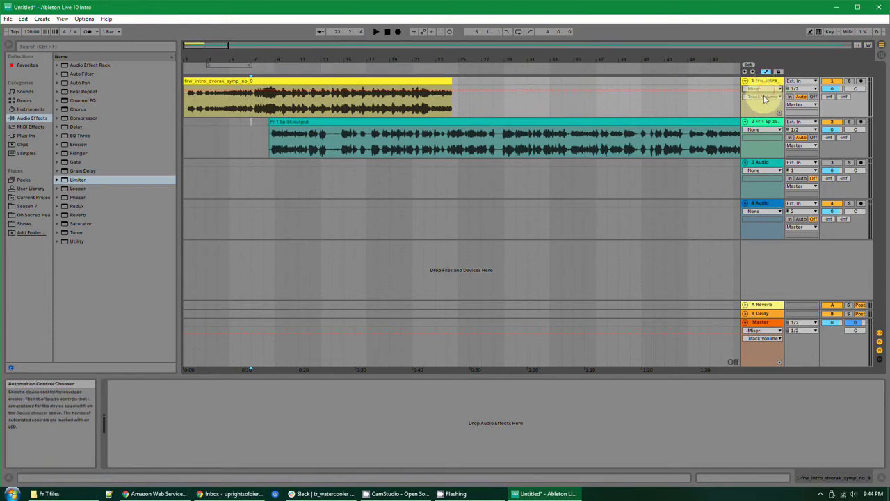
- Play the arrangement from about 12.3.1 to hear the unfaded music under the speech, and stop playback
{"action": "left_click", "coordinate": [318, 101]}
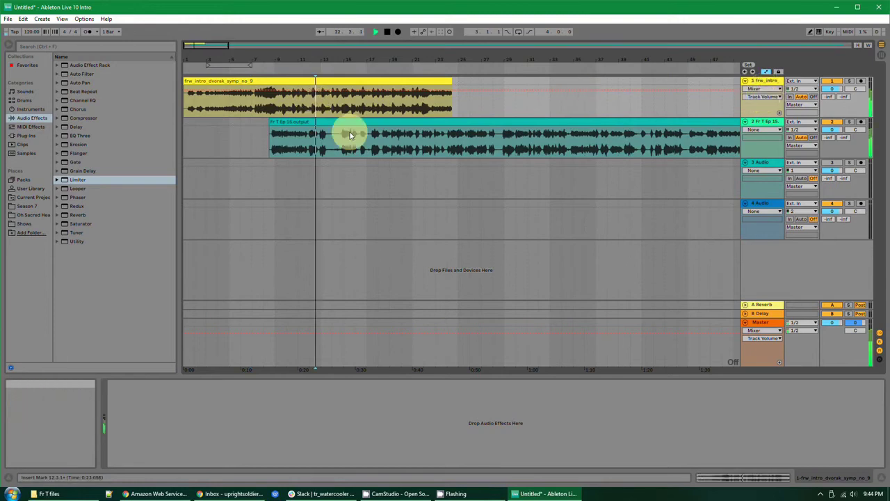
{"action": "key", "text": "space"}
{"action": "key", "text": "space"}
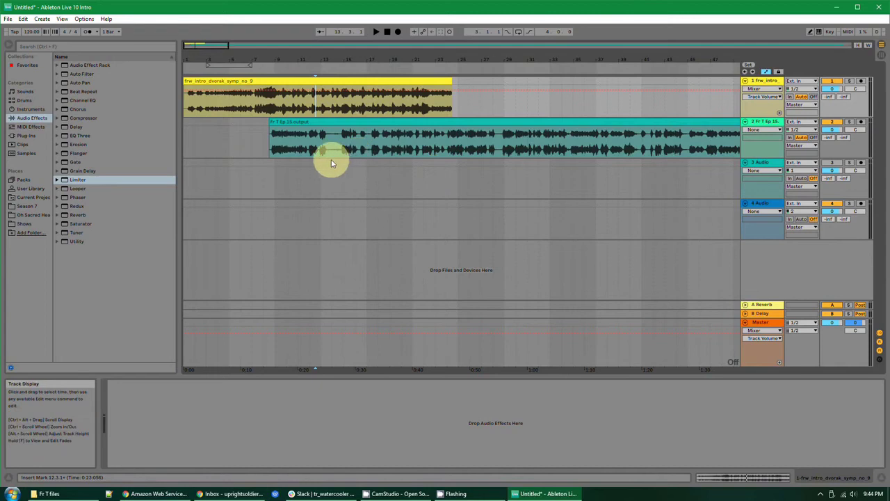
- Split the speech clip near bar 10 and move its second part to about 10.1.2, leaving a small gap
{"action": "left_click", "coordinate": [330, 139]}
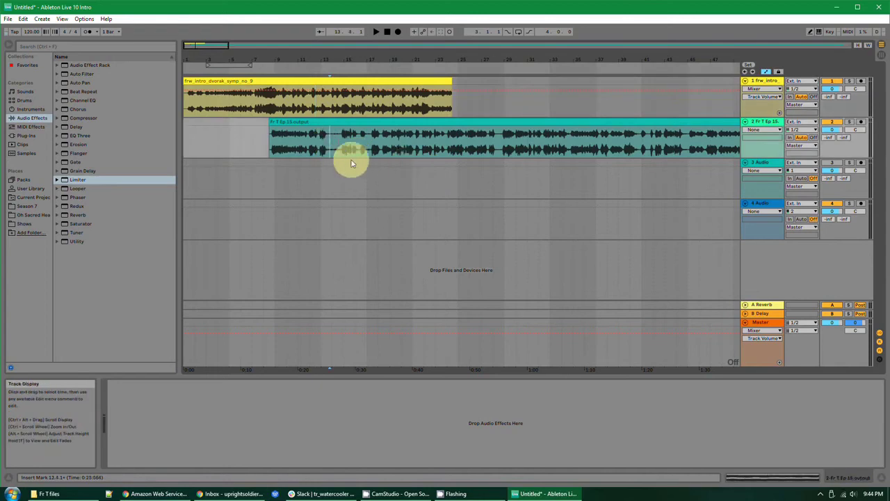
{"action": "scroll", "coordinate": [361, 157], "scroll_direction": "down", "scroll_amount": 8}
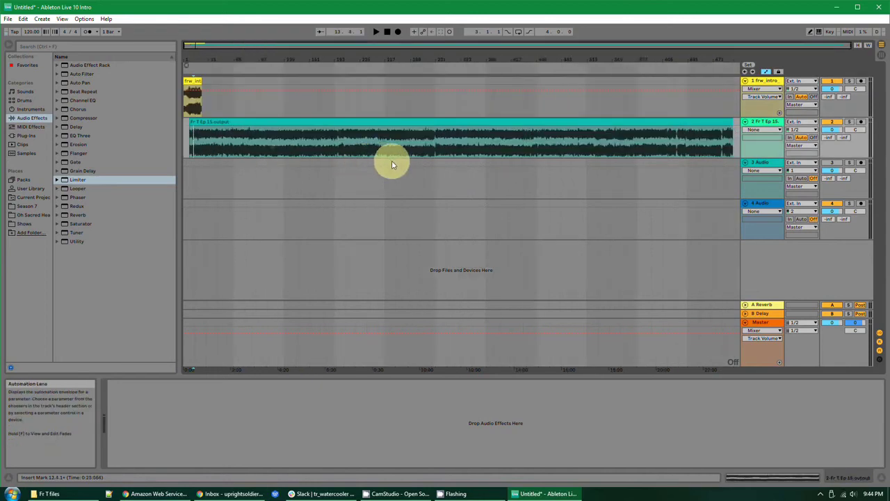
{"action": "scroll", "coordinate": [188, 140], "scroll_direction": "up", "scroll_amount": 10}
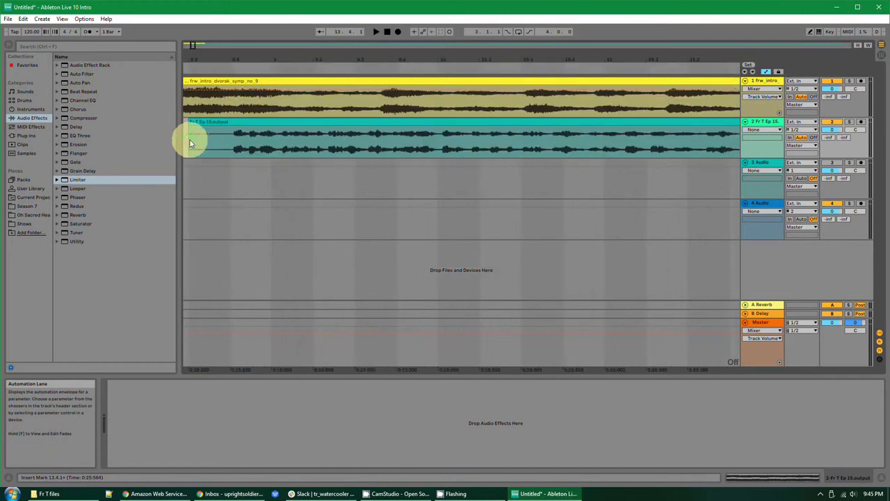
{"action": "left_click", "coordinate": [296, 139]}
{"action": "left_click_drag", "start_coordinate": [449, 123], "coordinate": [467, 123]}
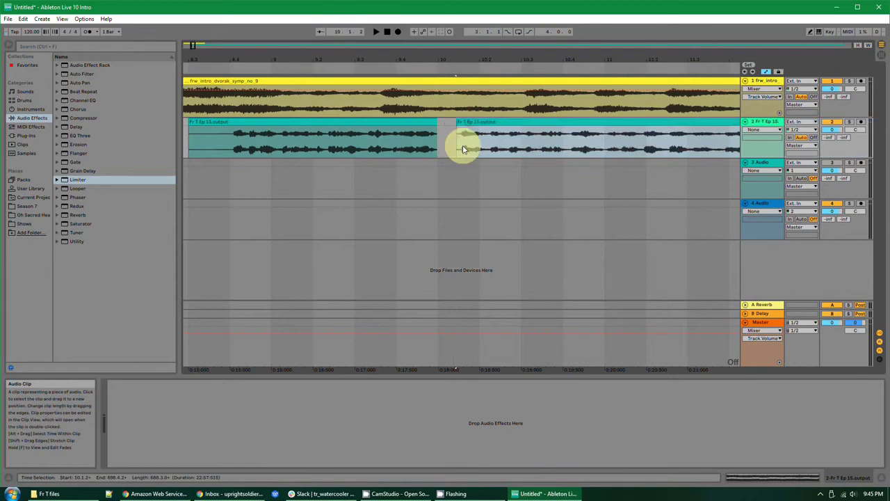
- Move the second speech part back to about 9.4.4 so it overlaps the end of the first part
{"action": "scroll", "coordinate": [432, 135], "scroll_direction": "up", "scroll_amount": 2, "text": "ctrl"}
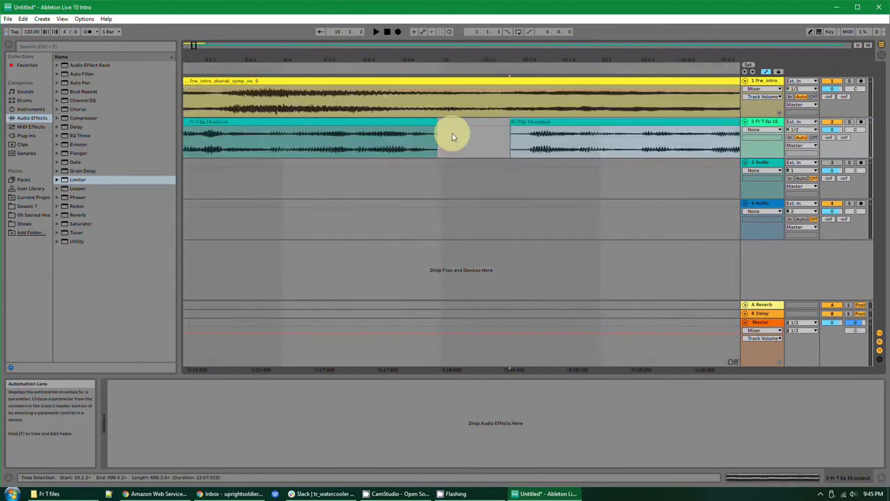
{"action": "left_click_drag", "start_coordinate": [533, 123], "coordinate": [411, 131]}
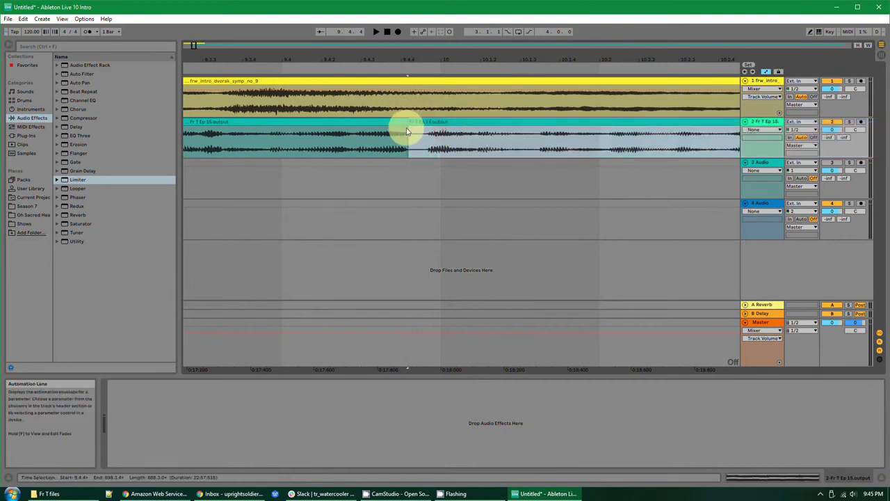
{"action": "left_click", "coordinate": [388, 123]}
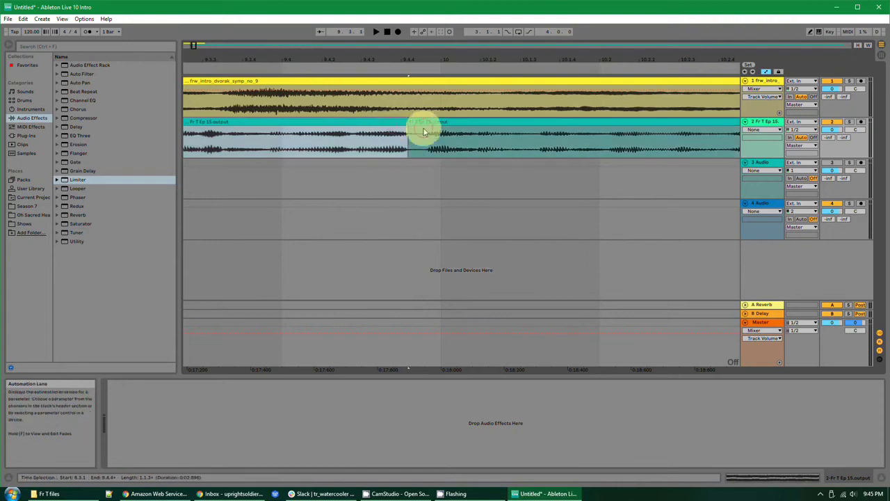
{"action": "left_click", "coordinate": [421, 124]}
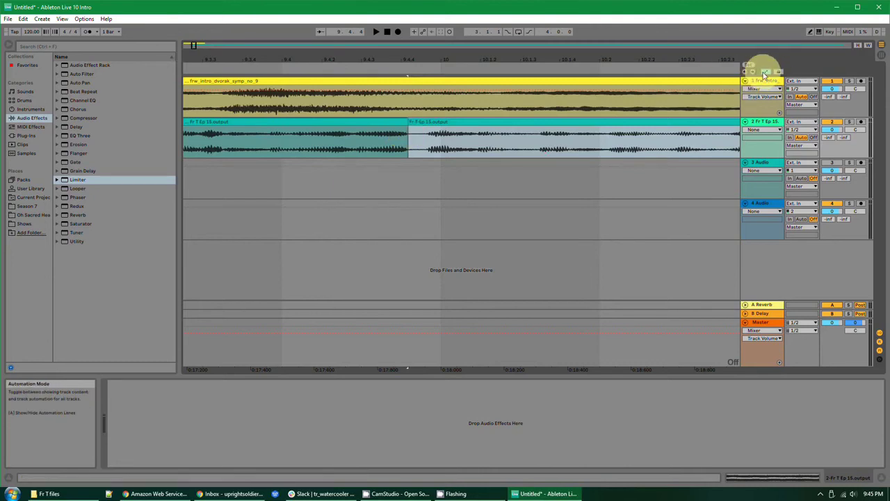
- Toggle automation mode on and off, leaving it off to expose the clip fade handles
{"action": "left_click", "coordinate": [765, 74]}
{"action": "left_click", "coordinate": [764, 73]}
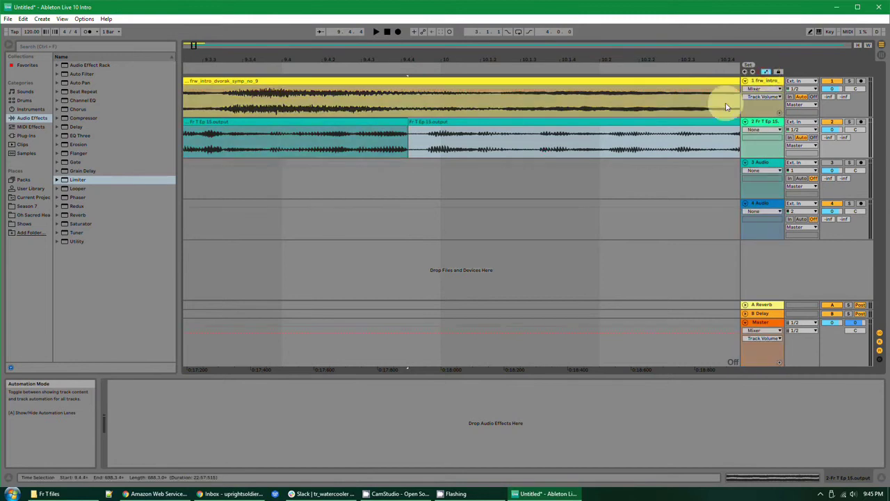
{"action": "key", "text": "a"}
{"action": "key", "text": "a"}
{"action": "key", "text": "a"}
{"action": "key", "text": "a"}
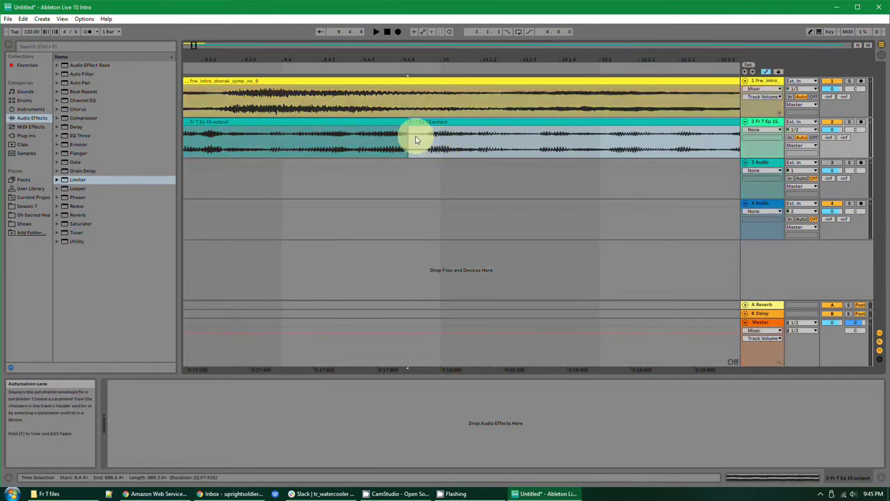
{"action": "key", "text": "a"}
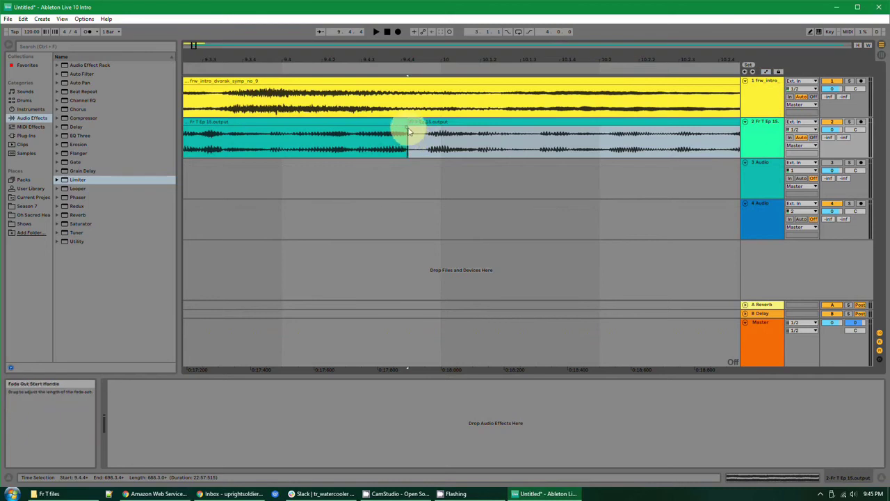
- Lengthen the crossfade at the join between the two speech parts, and delete it again
{"action": "left_click", "coordinate": [411, 131]}
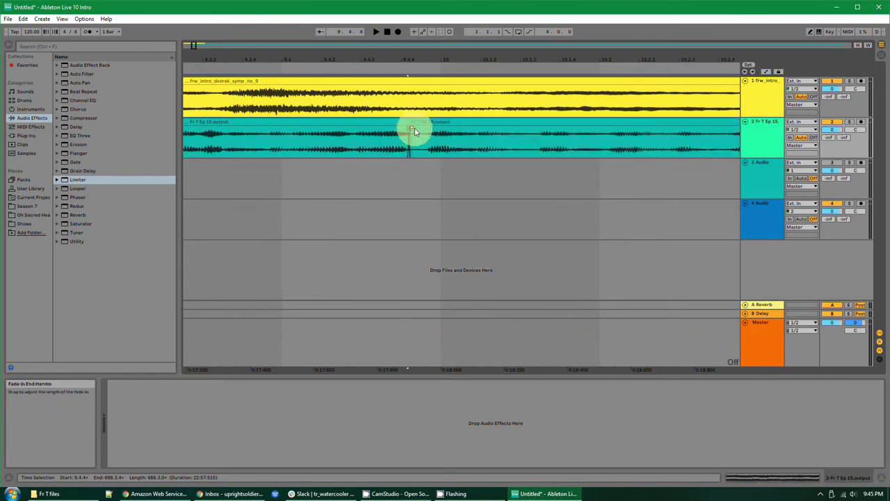
{"action": "mouse_move", "coordinate": [436, 132]}
{"action": "left_mouse_down"}
{"action": "mouse_move", "coordinate": [628, 132]}
{"action": "mouse_move", "coordinate": [423, 139]}
{"action": "mouse_move", "coordinate": [436, 143]}
{"action": "left_mouse_up"}
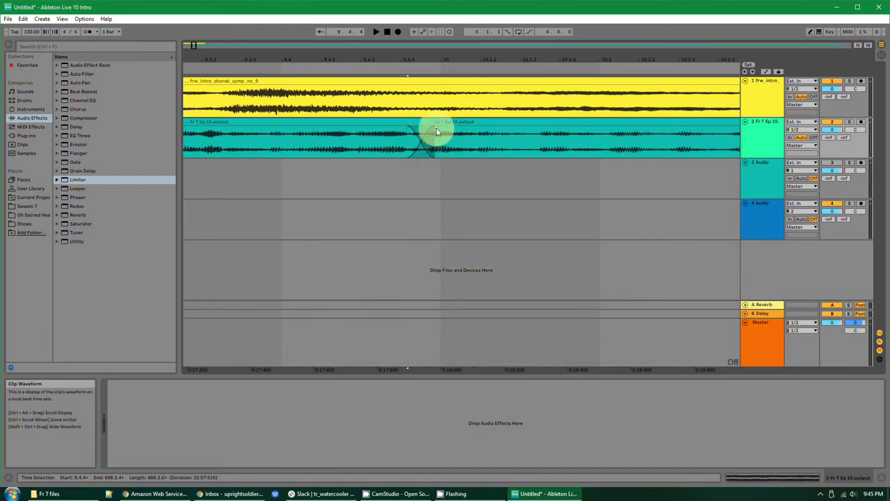
{"action": "left_click", "coordinate": [436, 131]}
{"action": "key", "text": "Delete"}
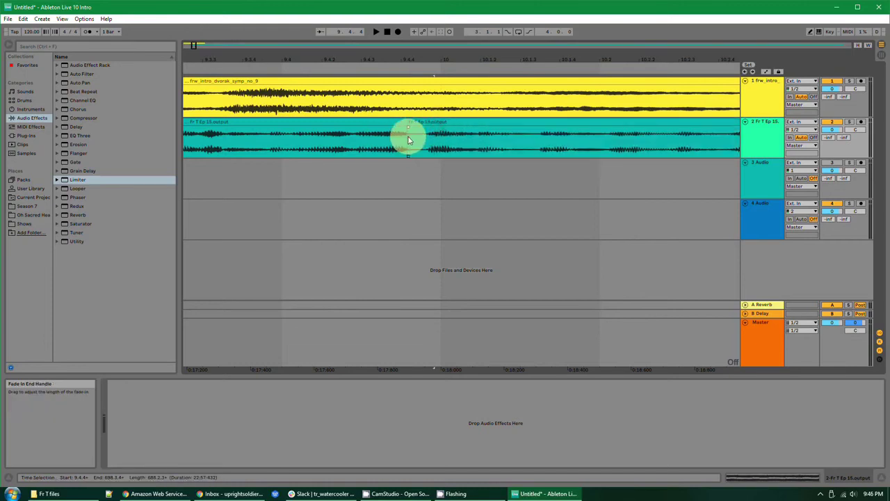
{"action": "scroll", "coordinate": [408, 180], "scroll_direction": "down", "scroll_amount": 3}
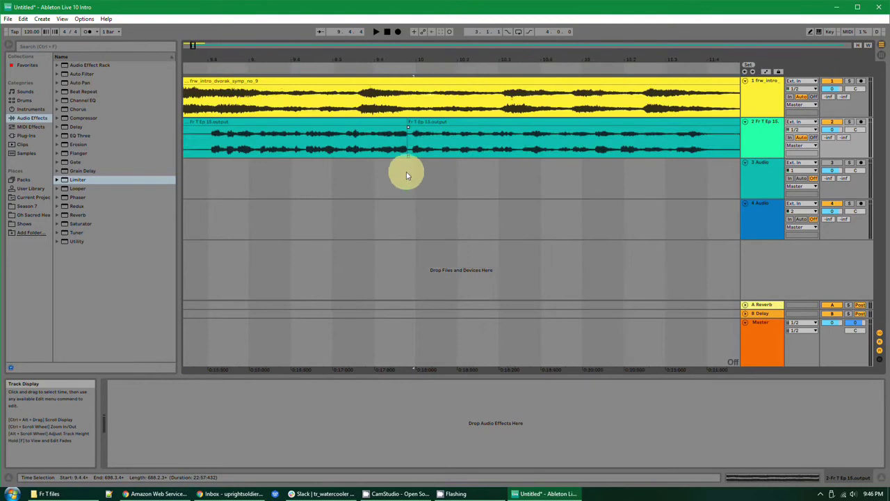
{"action": "scroll", "coordinate": [408, 176], "scroll_direction": "down", "scroll_amount": 5}
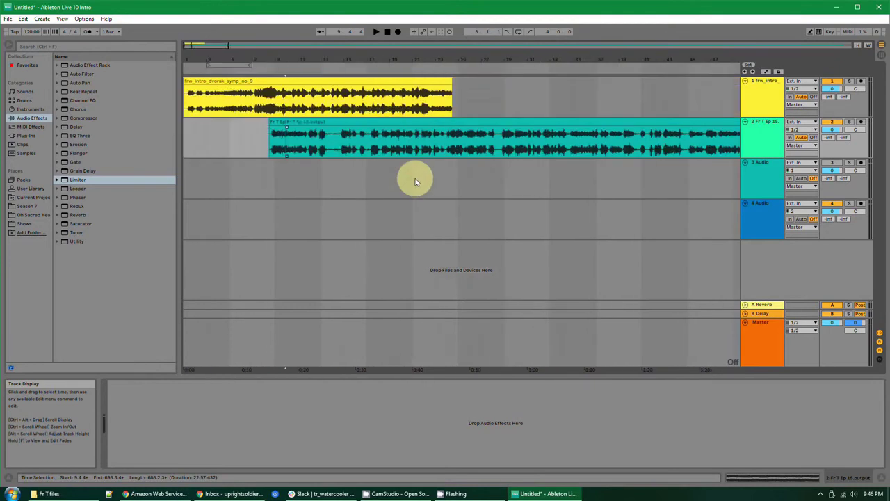
{"action": "left_click", "coordinate": [364, 136]}
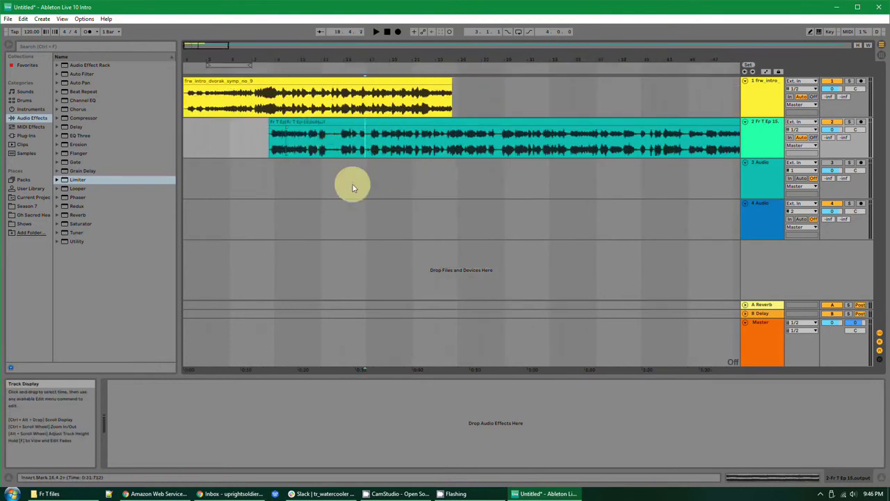
{"action": "scroll", "coordinate": [362, 188], "scroll_direction": "down", "scroll_amount": 3}
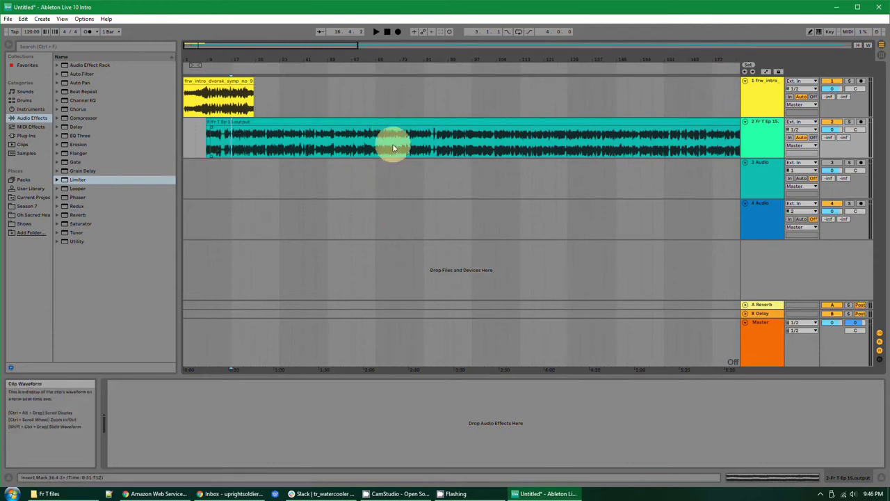
{"action": "left_click", "coordinate": [440, 145]}
{"action": "scroll", "coordinate": [316, 206], "scroll_direction": "down", "scroll_amount": 3}
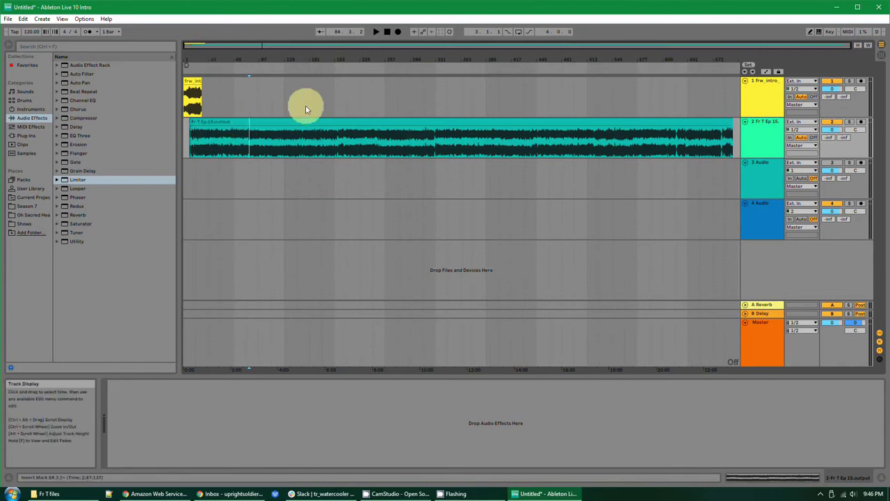
{"action": "scroll", "coordinate": [191, 134], "scroll_direction": "up", "scroll_amount": 10}
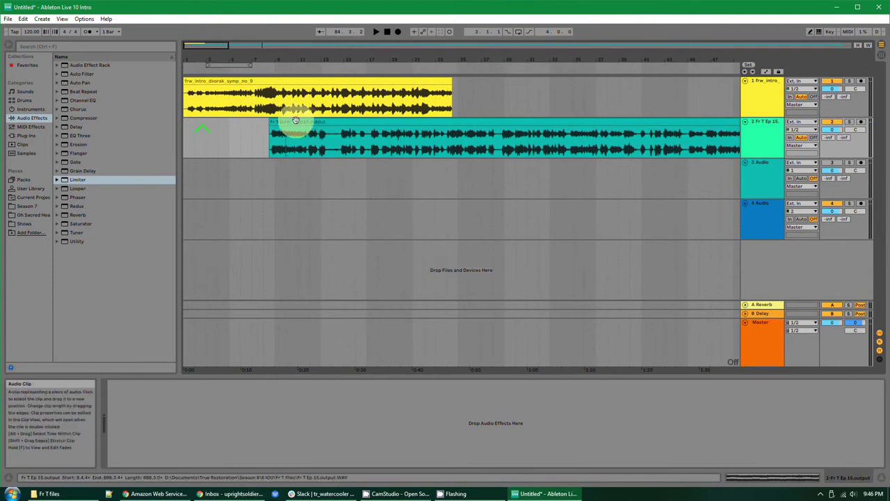
- Select the second speech clip and add a Limiter audio effect to its track
{"action": "left_click", "coordinate": [273, 121]}
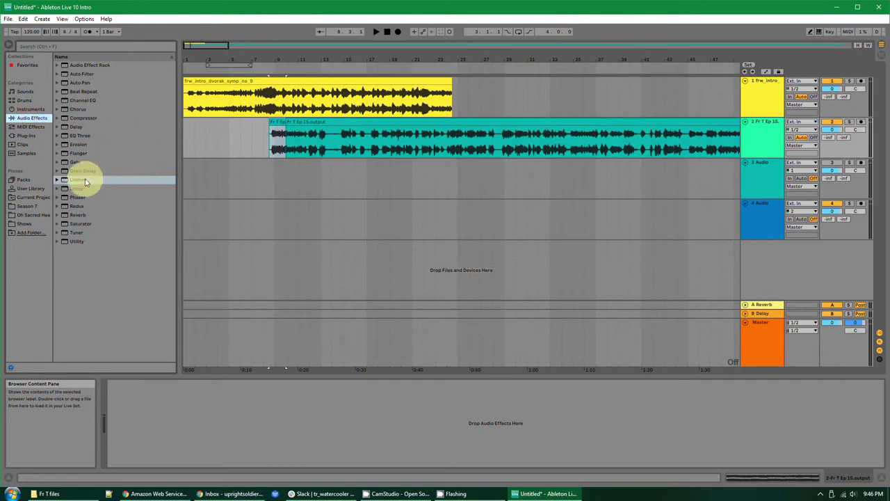
{"action": "left_click", "coordinate": [306, 127]}
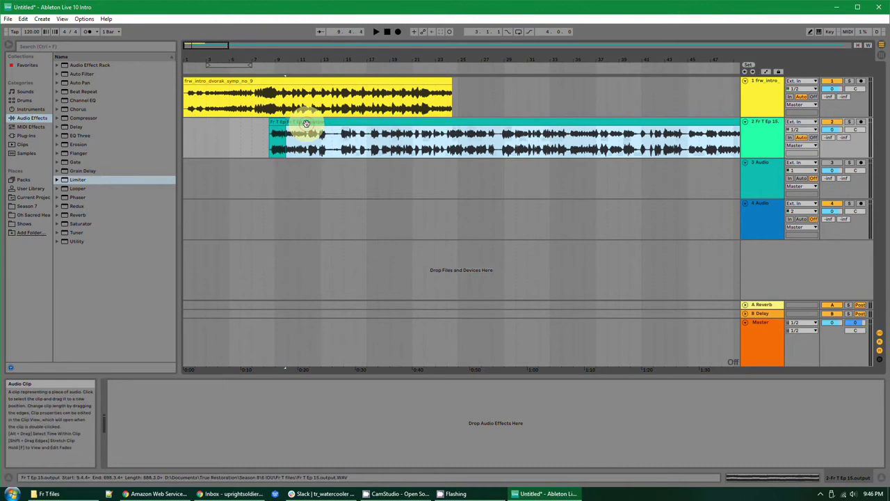
{"action": "left_click", "coordinate": [76, 163]}
{"action": "left_click", "coordinate": [86, 178]}
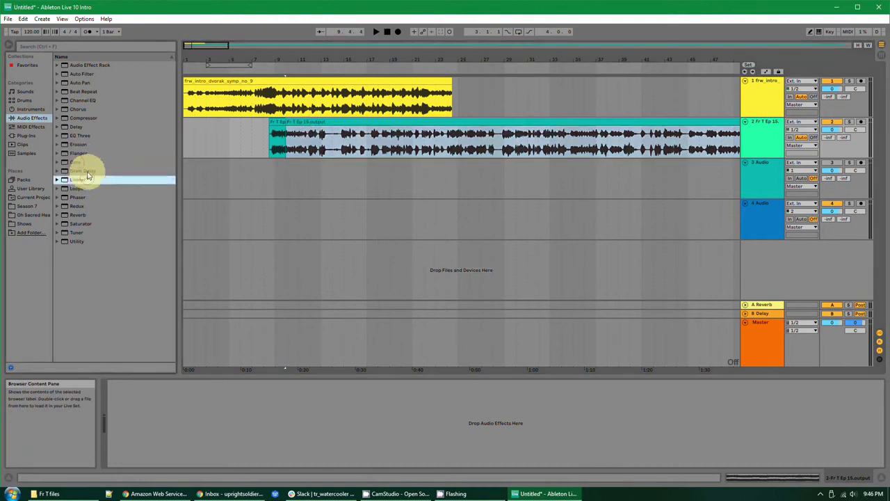
{"action": "left_click", "coordinate": [86, 163]}
{"action": "left_click", "coordinate": [81, 180]}
{"action": "double_click", "coordinate": [89, 181]}
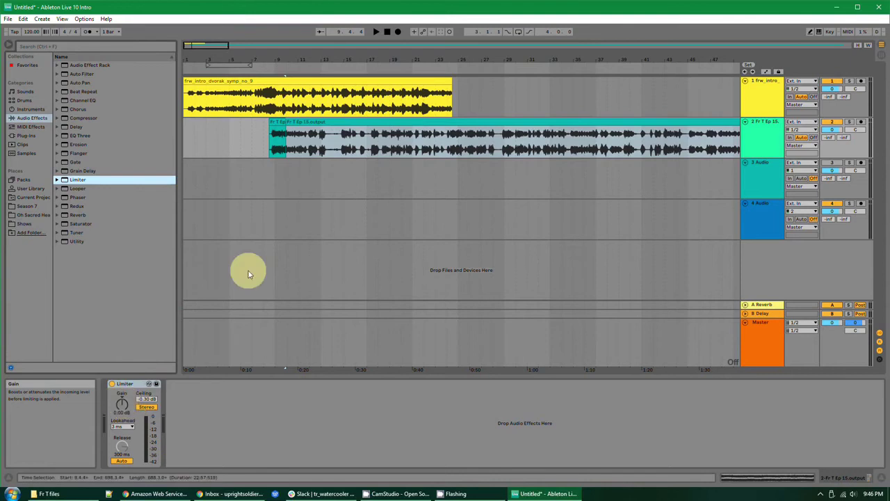
- Open the second speech clip's sample properties and switch between them and the track's effects, ending on the Limiter
{"action": "left_click", "coordinate": [293, 124]}
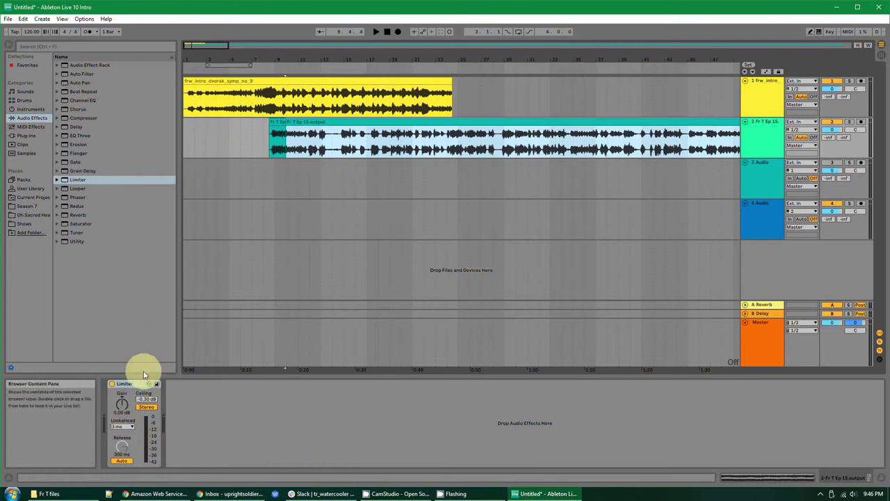
{"action": "left_click", "coordinate": [313, 123]}
{"action": "double_click", "coordinate": [313, 124]}
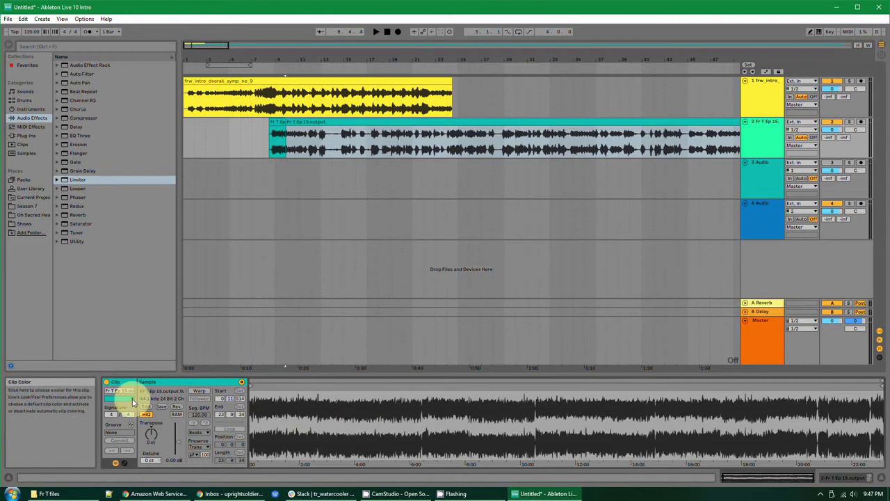
{"action": "key", "text": "shift+Tab"}
{"action": "key", "text": "shift+Tab"}
{"action": "key", "text": "shift+Tab"}
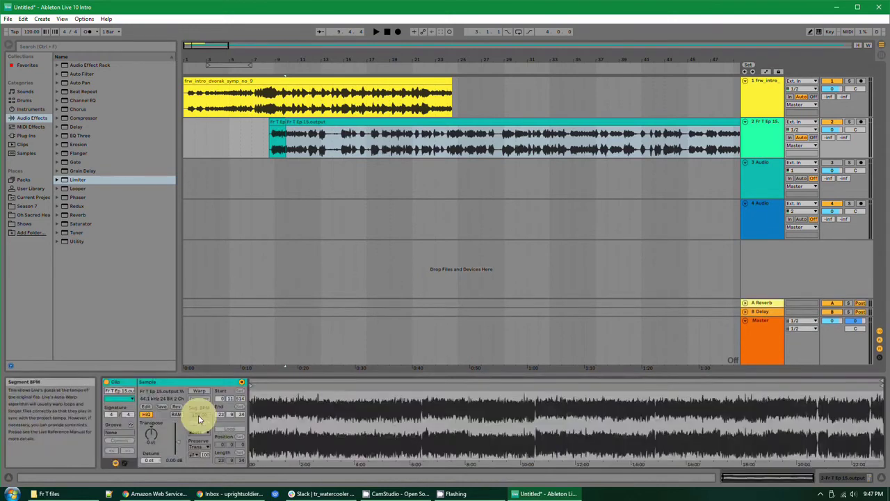
{"action": "key", "text": "shift+Tab"}
{"action": "key", "text": "shift+Tab"}
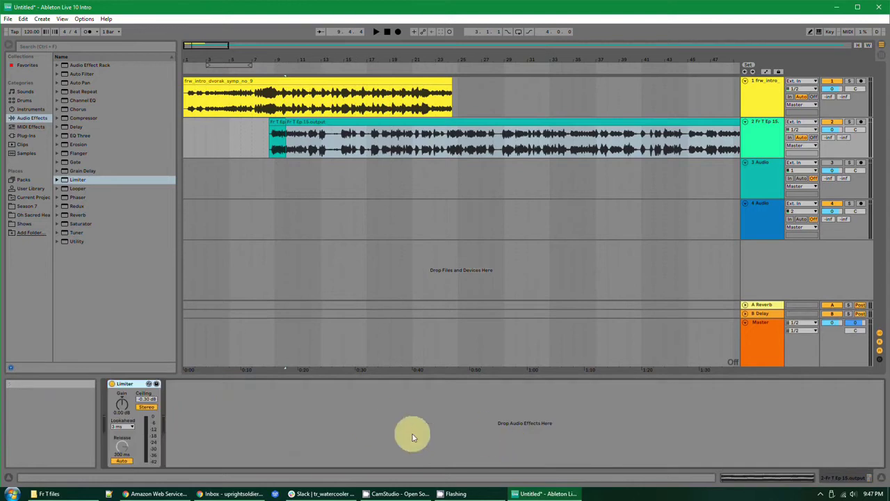
{"action": "key", "text": "shift+Tab"}
{"action": "key", "text": "shift+Tab"}
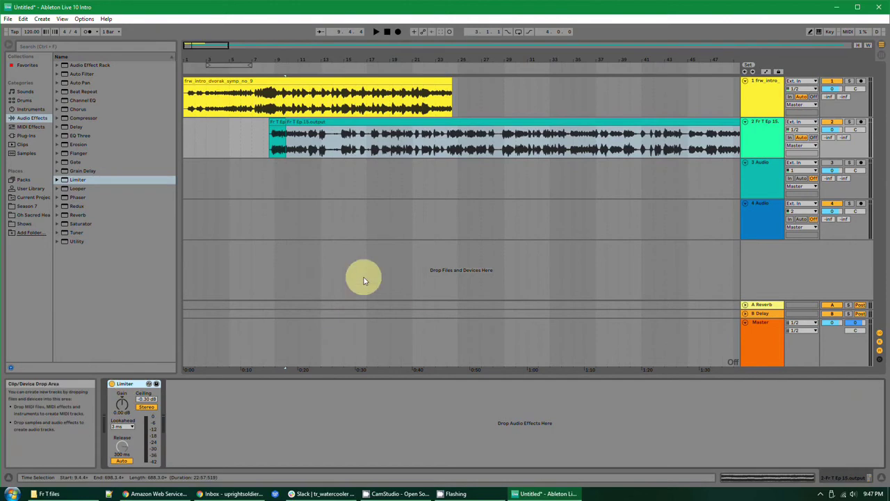
- Switch back and forth between Session View and Arrangement View, ending in Arrangement View
{"action": "key", "text": "Tab"}
{"action": "key", "text": "Tab"}
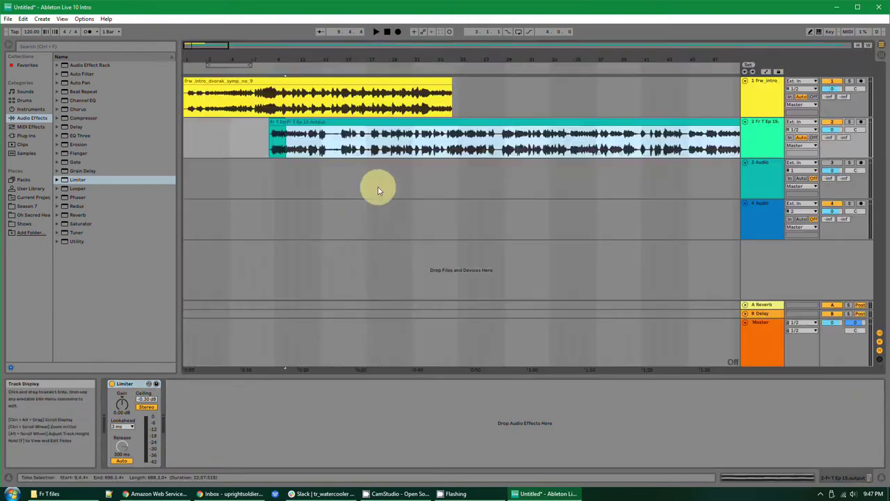
{"action": "key", "text": "Tab"}
{"action": "key", "text": "Tab"}
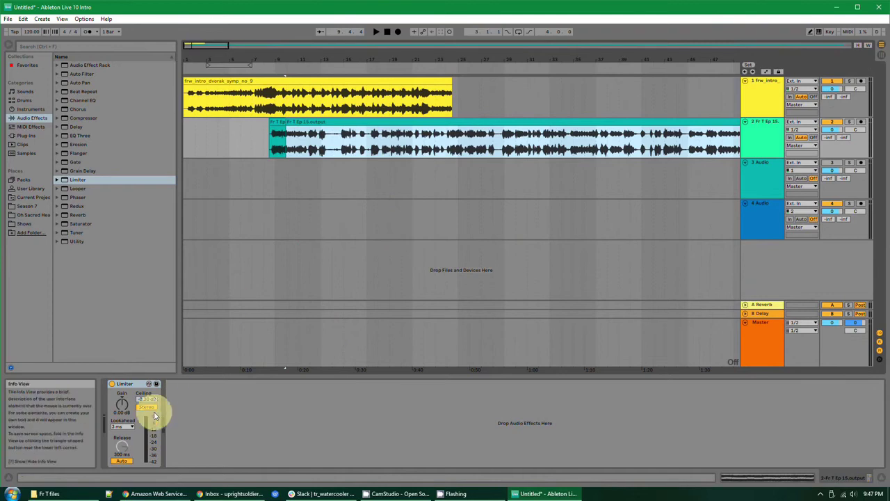
- Play the speech from just after the join between its parts and try out the Limiter's gain, ending at 0.00 dB
{"action": "left_click", "coordinate": [260, 417]}
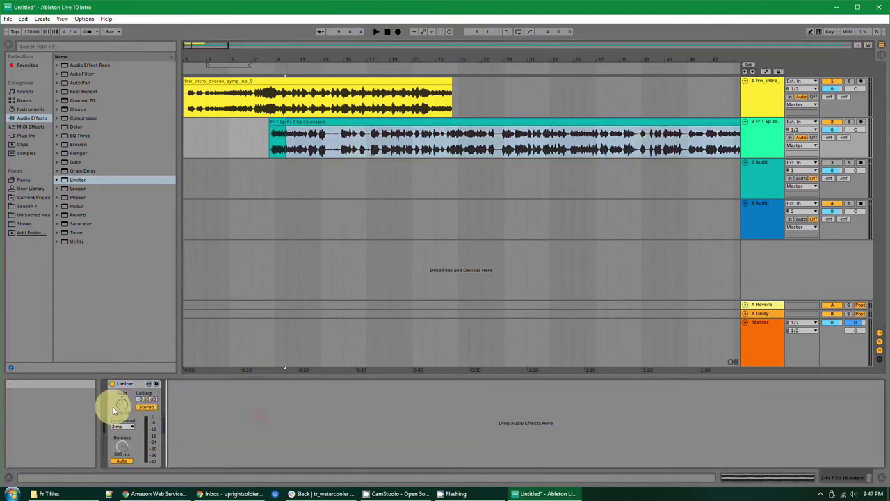
{"action": "left_click", "coordinate": [311, 123]}
{"action": "left_click", "coordinate": [287, 147]}
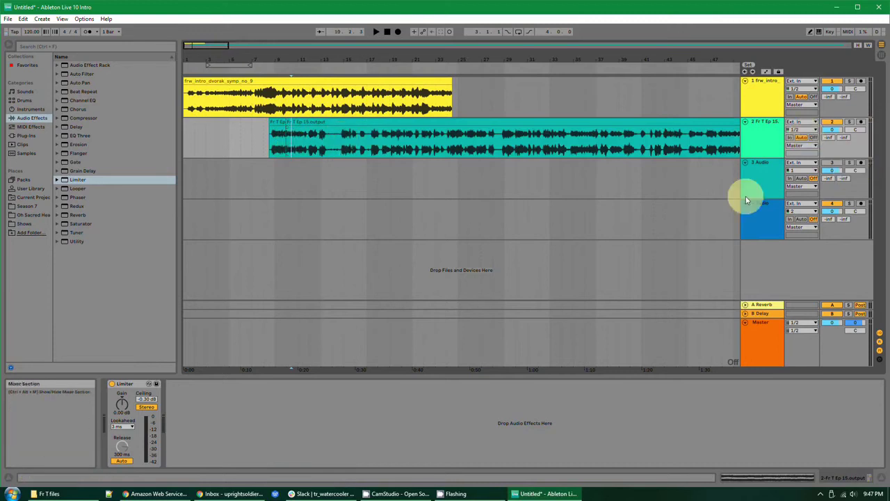
{"action": "key", "text": "space"}
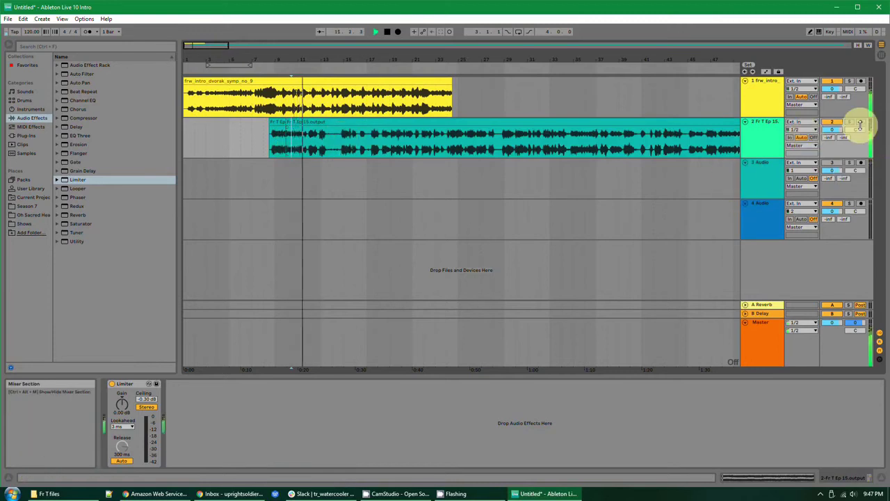
{"action": "key", "text": "XF86AudioLowerVolume"}
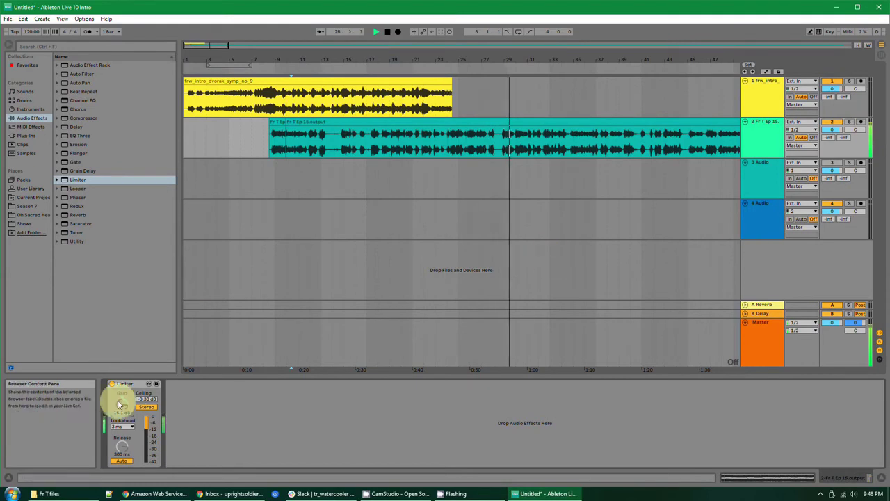
{"action": "left_click", "coordinate": [347, 123]}
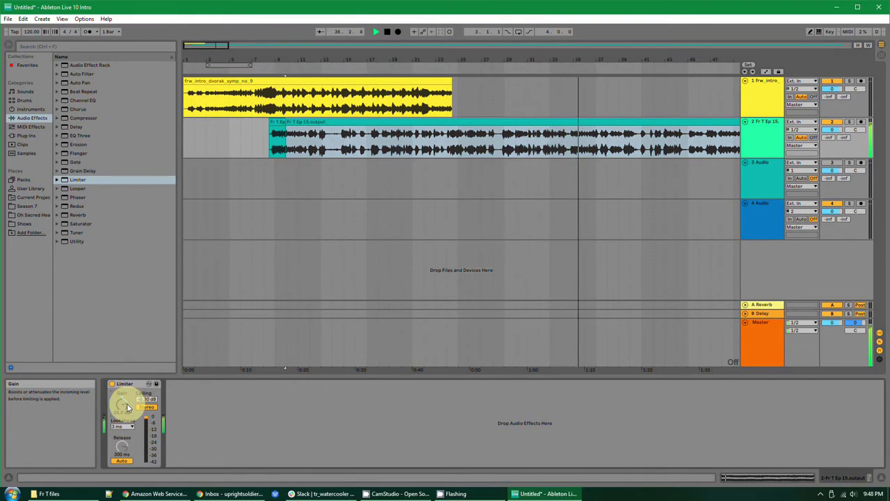
{"action": "left_click_drag", "start_coordinate": [127, 408], "coordinate": [128, 407]}
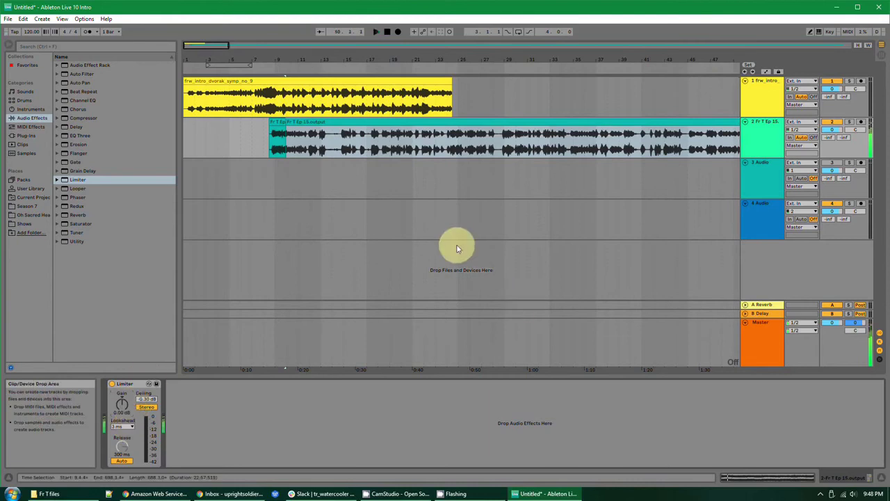
- Place the insert marker in the first speech part and add a Gate audio effect after the Limiter on the speech track
{"action": "left_click", "coordinate": [283, 149]}
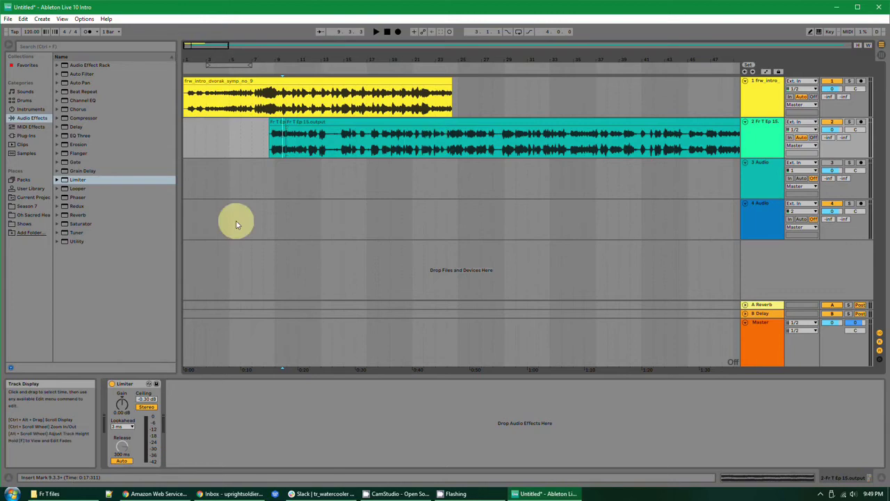
{"action": "left_click", "coordinate": [80, 163]}
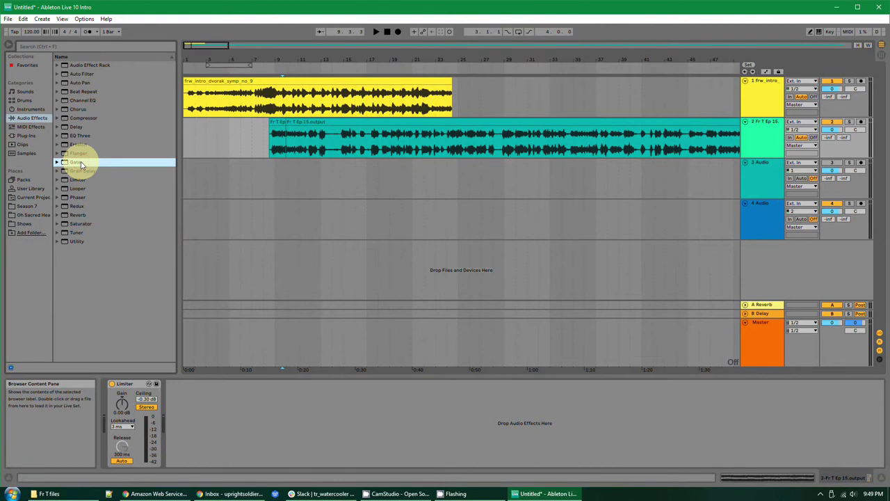
{"action": "double_click", "coordinate": [80, 164]}
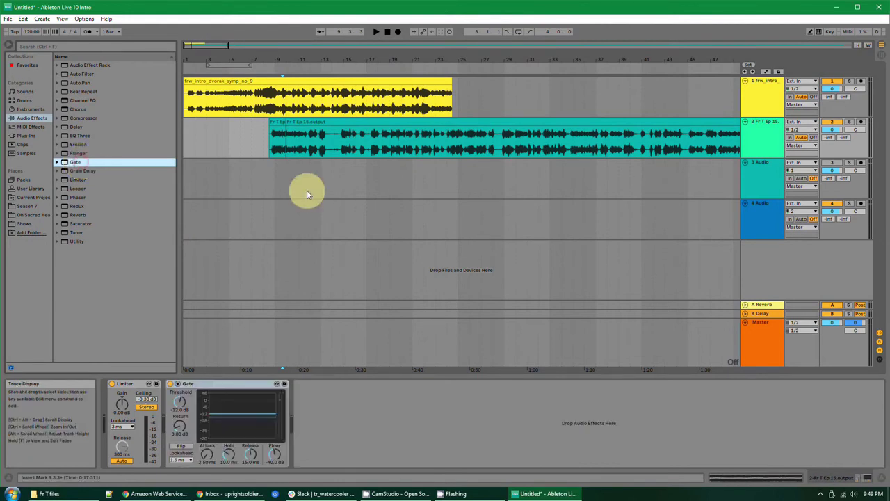
- Play the speech from its start and set the Gate's threshold to -26.9 dB and its return to 6.48 dB
{"action": "left_click", "coordinate": [277, 149]}
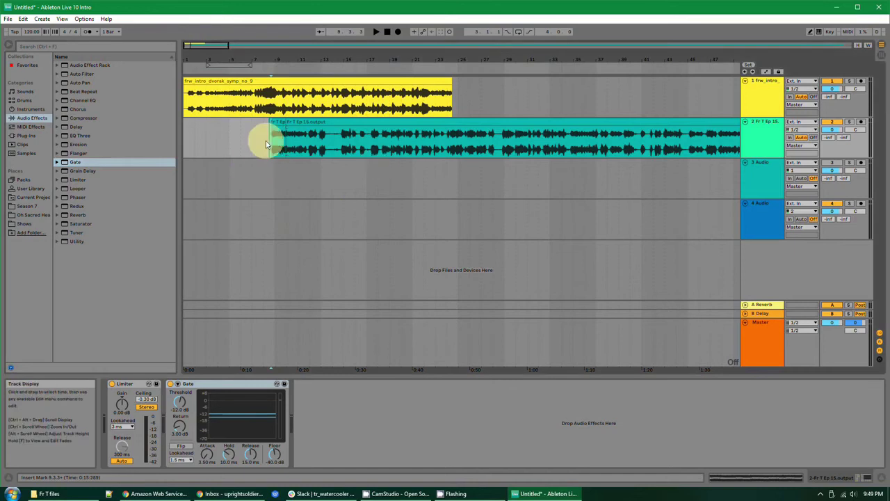
{"action": "left_click", "coordinate": [268, 144]}
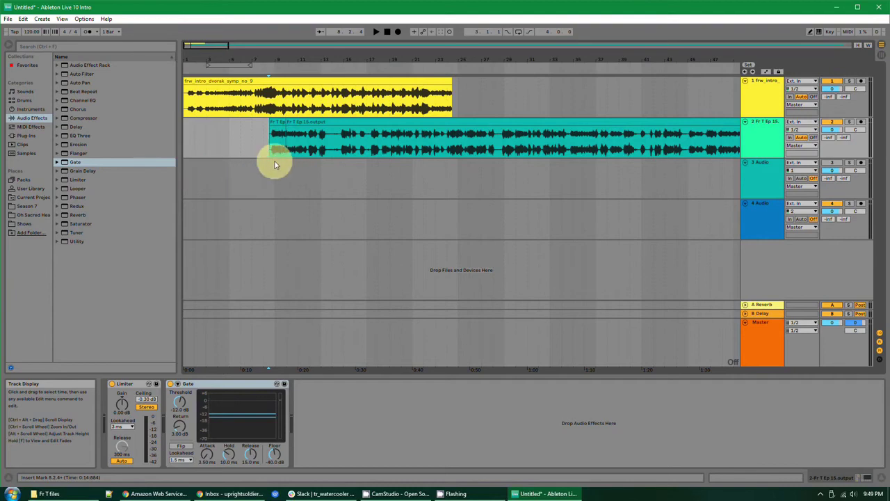
{"action": "key", "text": "space"}
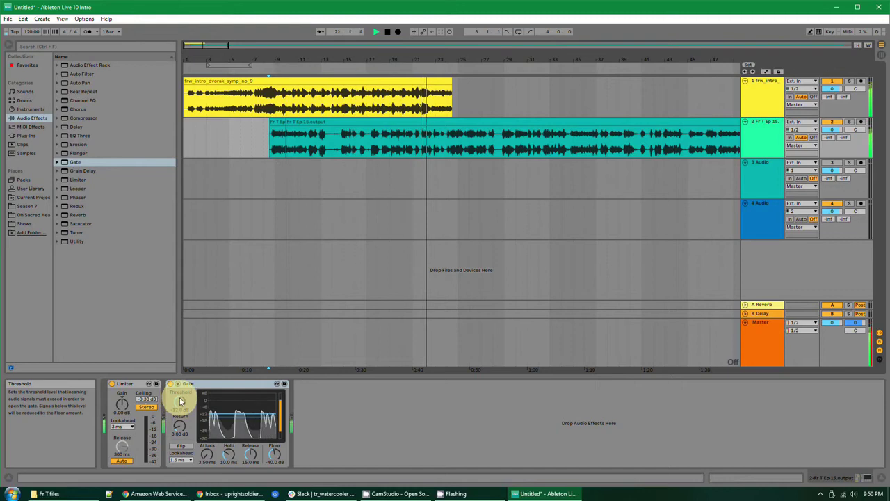
{"action": "mouse_move", "coordinate": [181, 402]}
{"action": "left_mouse_down"}
{"action": "mouse_move", "coordinate": [180, 418]}
{"action": "mouse_move", "coordinate": [180, 404]}
{"action": "left_mouse_up"}
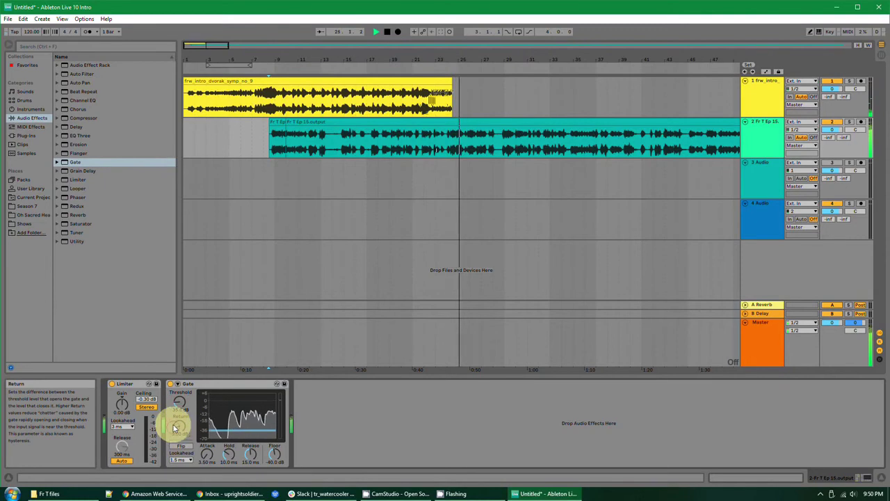
{"action": "left_click_drag", "start_coordinate": [177, 430], "coordinate": [177, 427]}
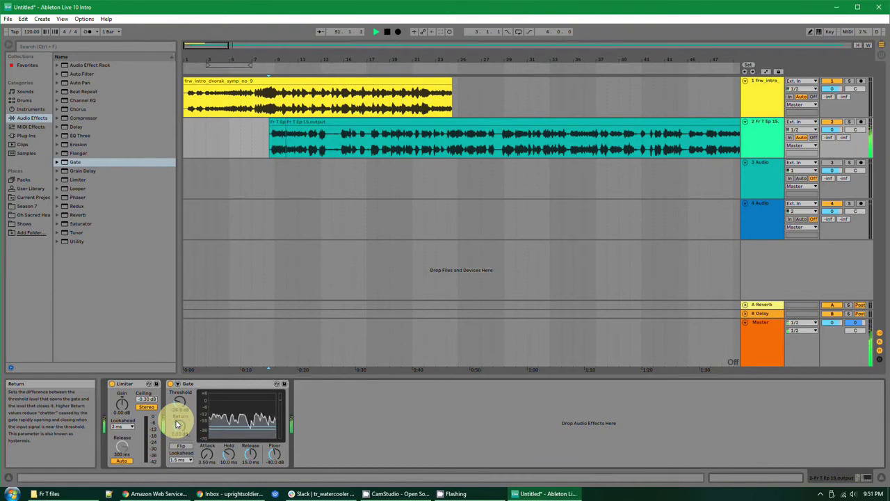
{"action": "left_click_drag", "start_coordinate": [177, 424], "coordinate": [175, 378]}
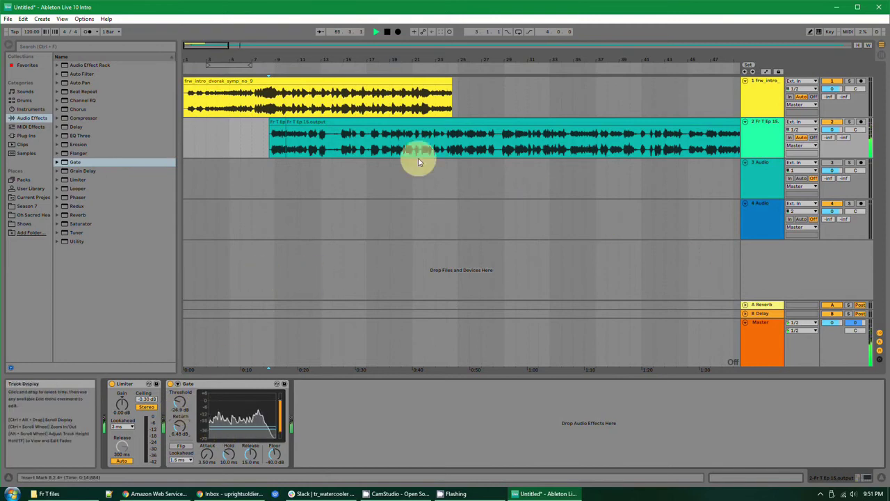
- Follow playback to the speech around bar 67, stop it, and place the insert marker just before bar 68
{"action": "scroll", "coordinate": [408, 165], "scroll_direction": "down", "scroll_amount": 5}
{"action": "scroll", "coordinate": [230, 150], "scroll_direction": "up", "scroll_amount": 5}
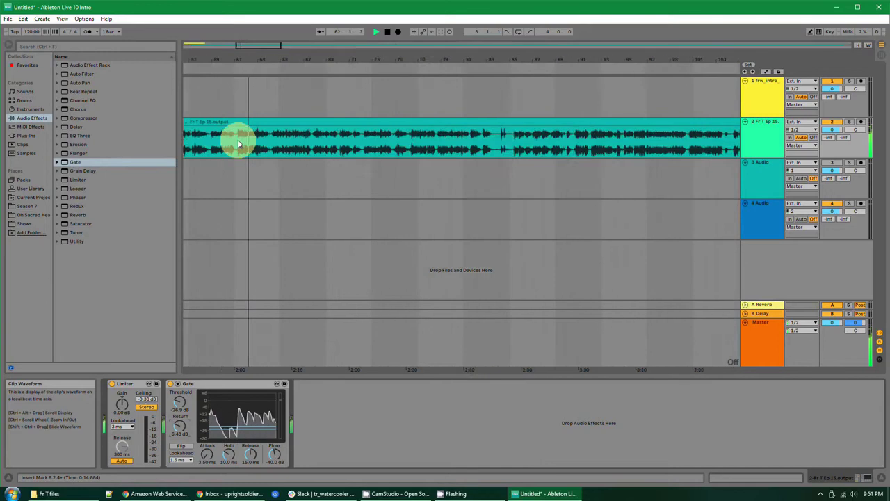
{"action": "scroll", "coordinate": [243, 144], "scroll_direction": "up", "scroll_amount": 3}
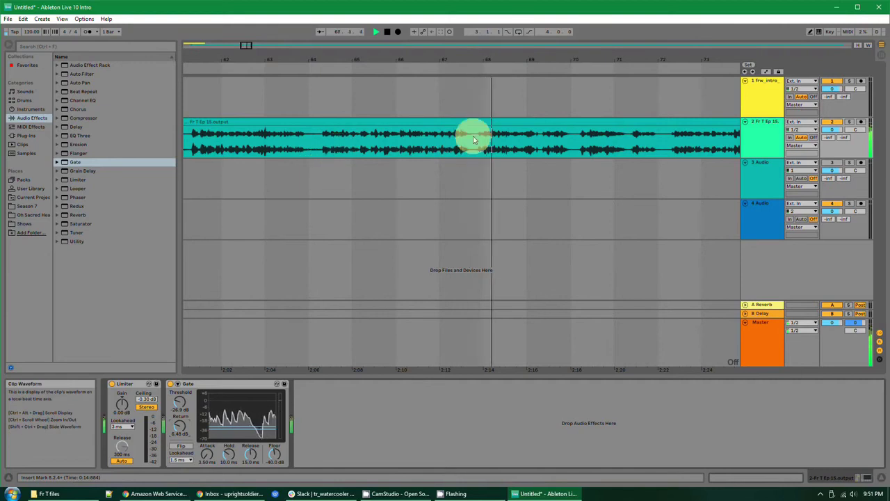
{"action": "key", "text": "space"}
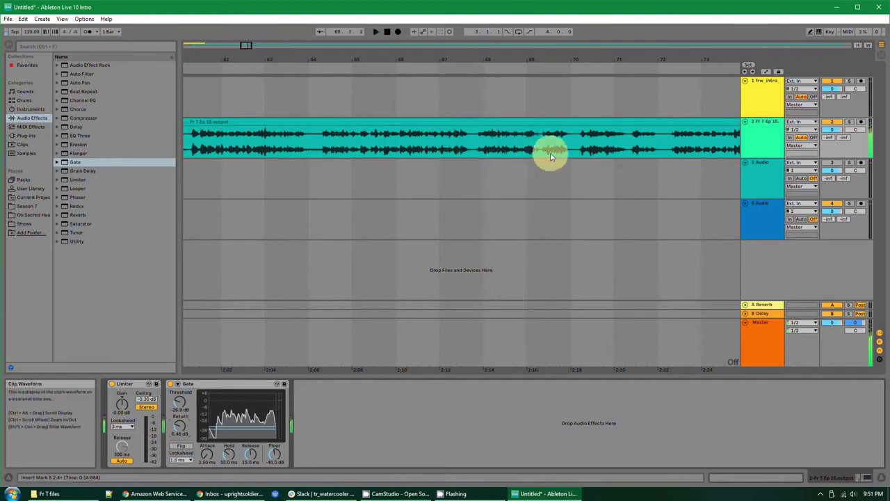
{"action": "left_click", "coordinate": [484, 142]}
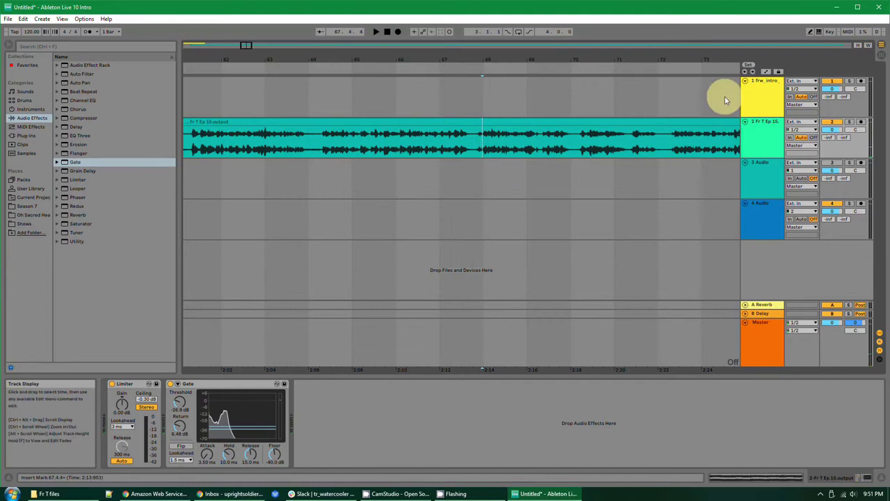
- Show the automation lanes, check which devices can be automated on the speech and music tracks, and reselect the second speech clip
{"action": "key", "text": "a"}
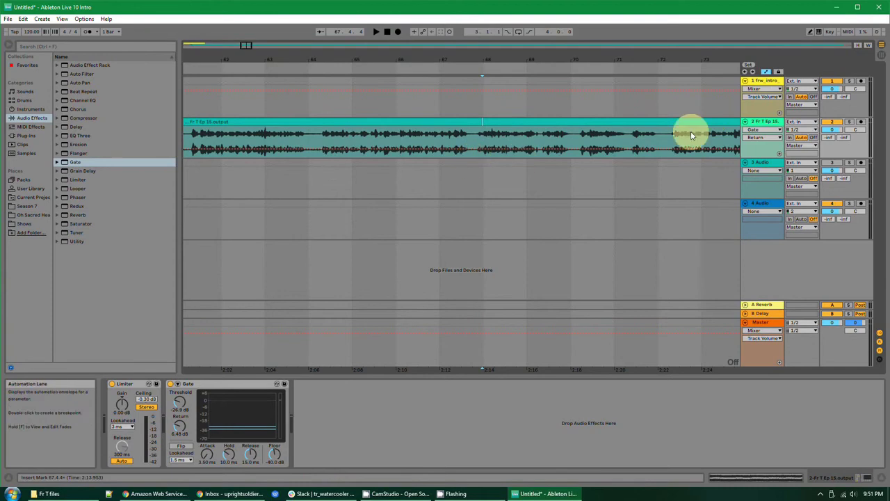
{"action": "left_click", "coordinate": [769, 130]}
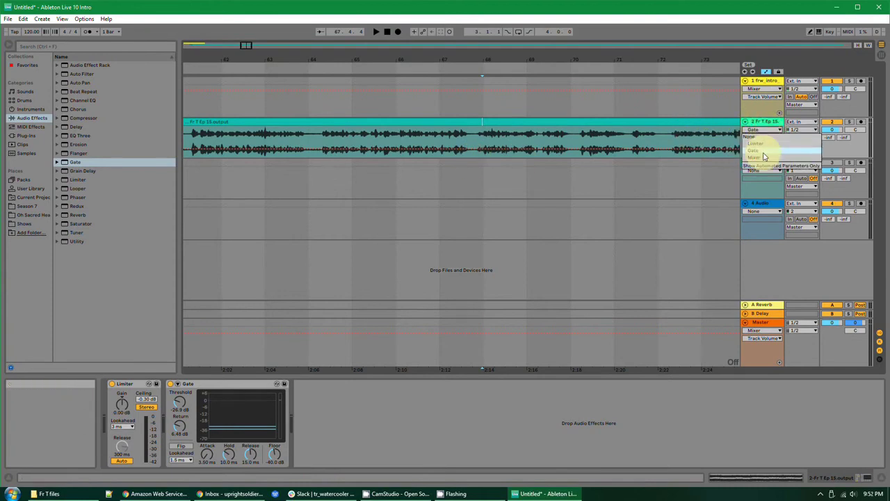
{"action": "left_click", "coordinate": [762, 89]}
{"action": "left_click", "coordinate": [761, 89]}
{"action": "left_click", "coordinate": [760, 102]}
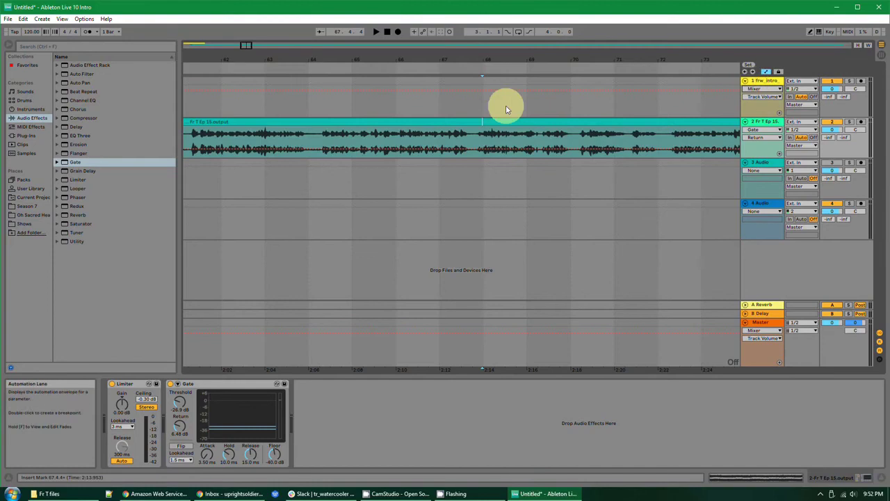
{"action": "left_click", "coordinate": [435, 103]}
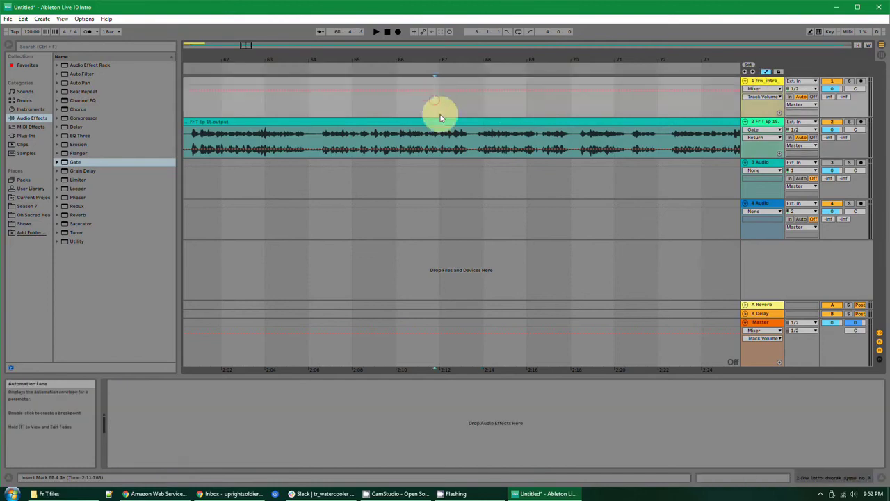
{"action": "left_click", "coordinate": [450, 125]}
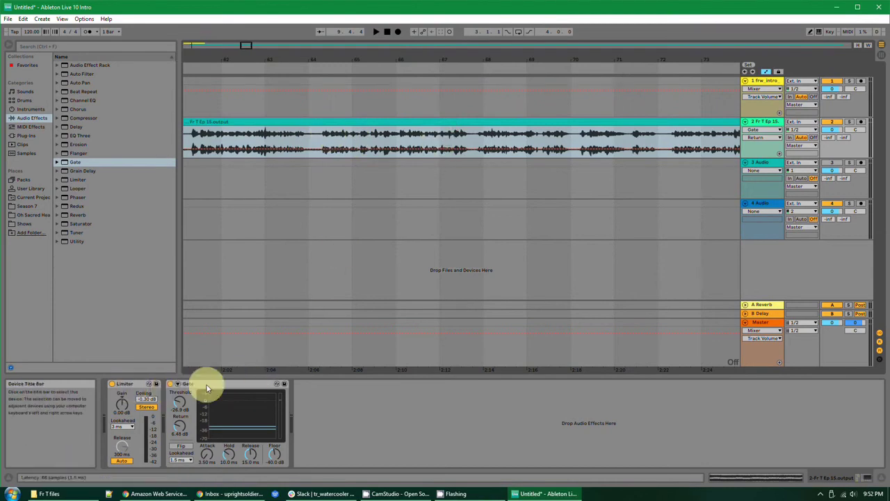
- Display the Limiter's Gain automation on the speech track and look through the Limiter's automatable parameters
{"action": "left_click", "coordinate": [768, 130]}
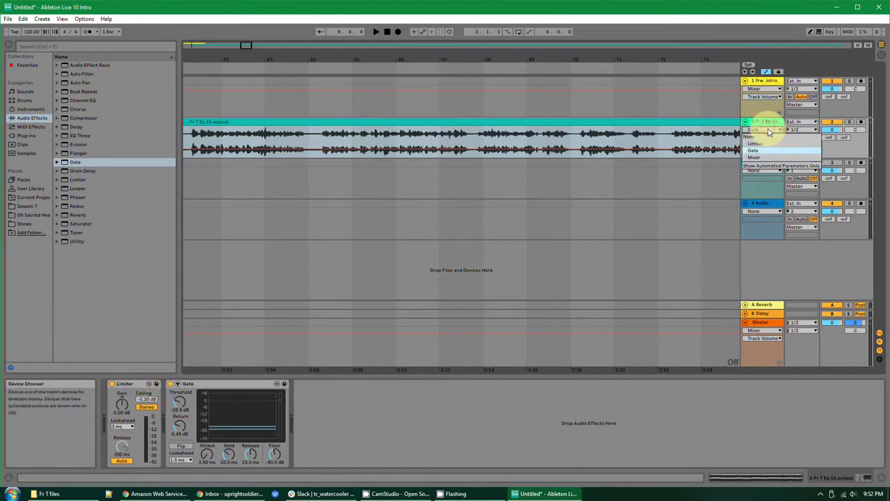
{"action": "left_click", "coordinate": [765, 144]}
{"action": "left_click", "coordinate": [765, 139]}
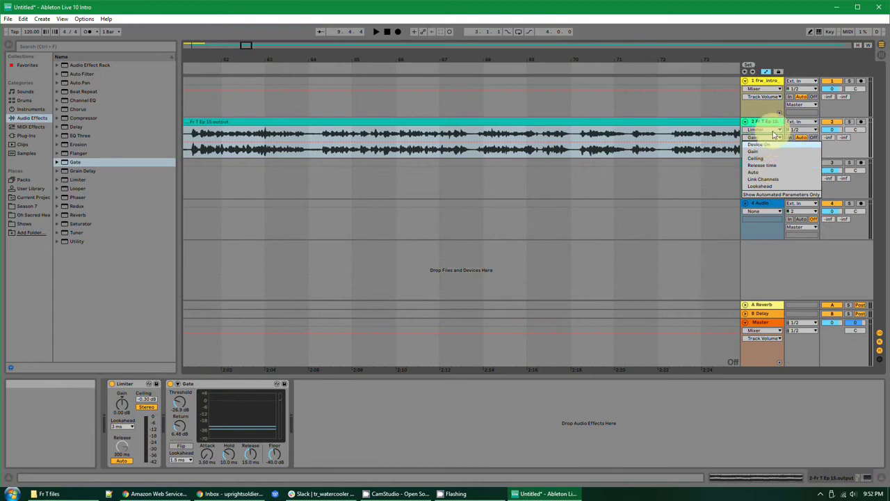
{"action": "left_click", "coordinate": [775, 135]}
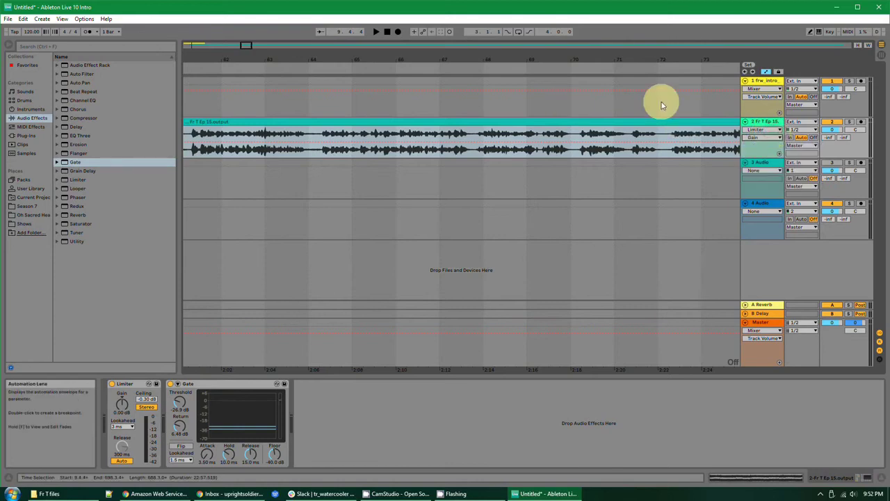
- Switch the speech track's automation lane to the Gate's Threshold
{"action": "left_click", "coordinate": [764, 134]}
{"action": "left_click", "coordinate": [764, 138]}
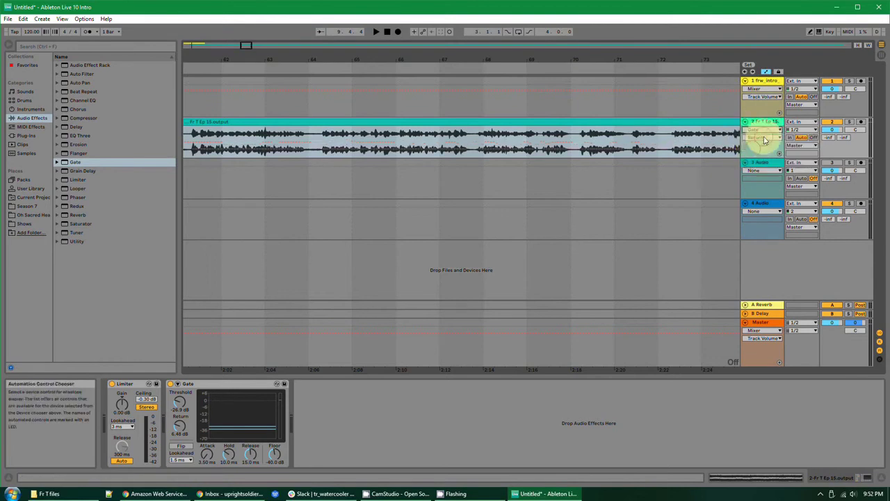
{"action": "left_click", "coordinate": [764, 138]}
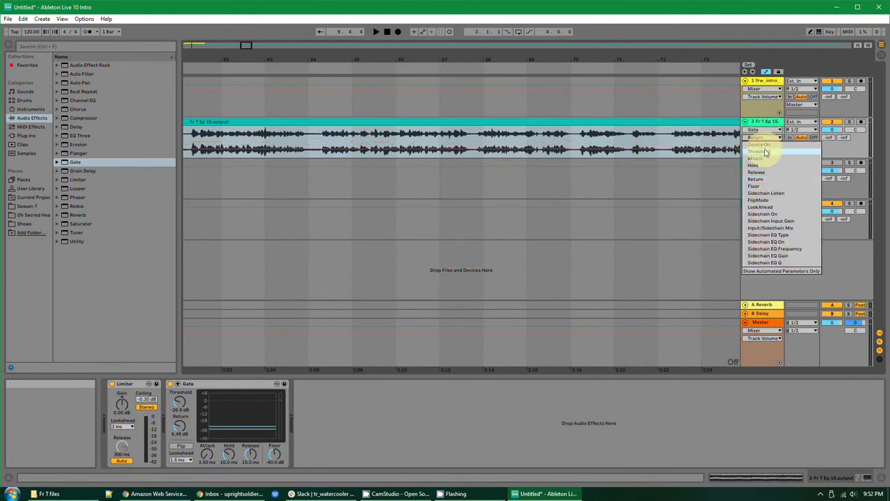
{"action": "left_click", "coordinate": [766, 151]}
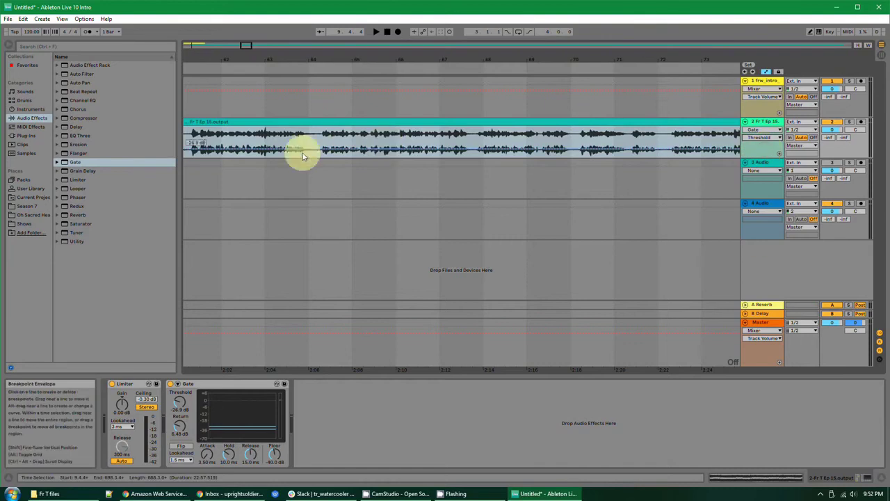
- Add breakpoints to the Gate's Threshold automation just after bar 64 and shape them into a short dip
{"action": "left_click", "coordinate": [323, 151]}
{"action": "left_click", "coordinate": [322, 152]}
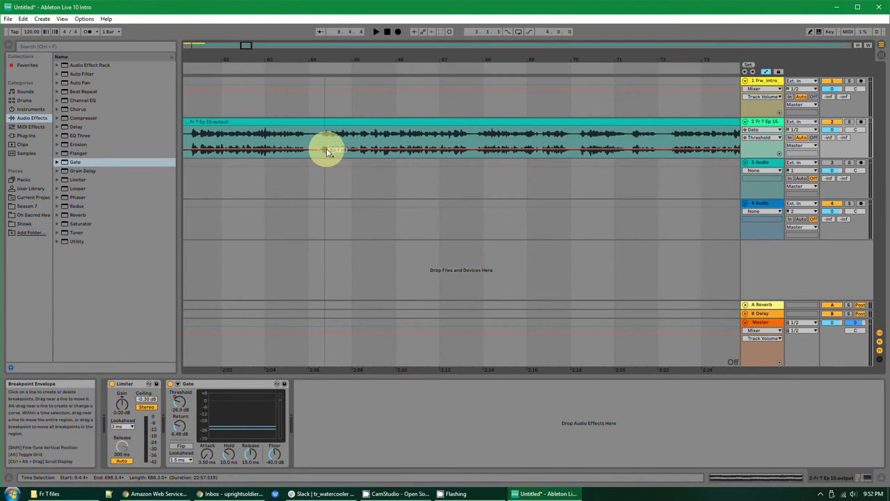
{"action": "left_click", "coordinate": [325, 149]}
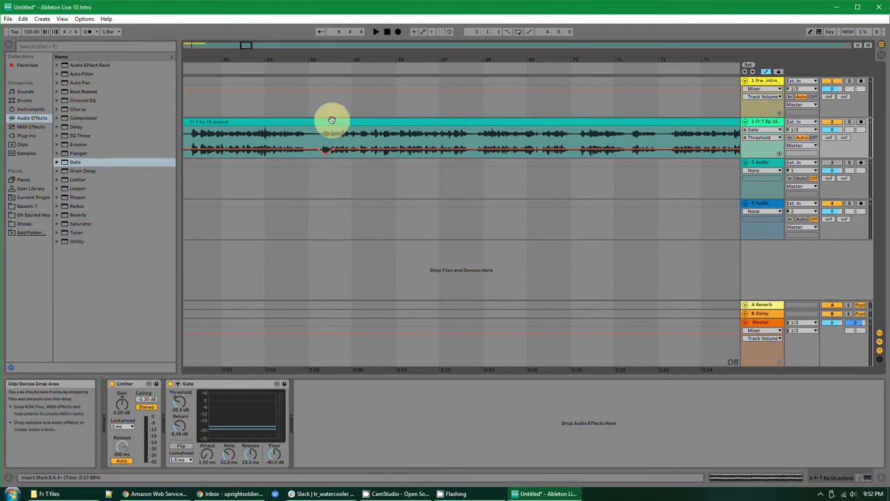
- Play the speech from before the Threshold automation dip twice to hear the change, and stop playback
{"action": "left_click", "coordinate": [304, 139]}
{"action": "key", "text": "space"}
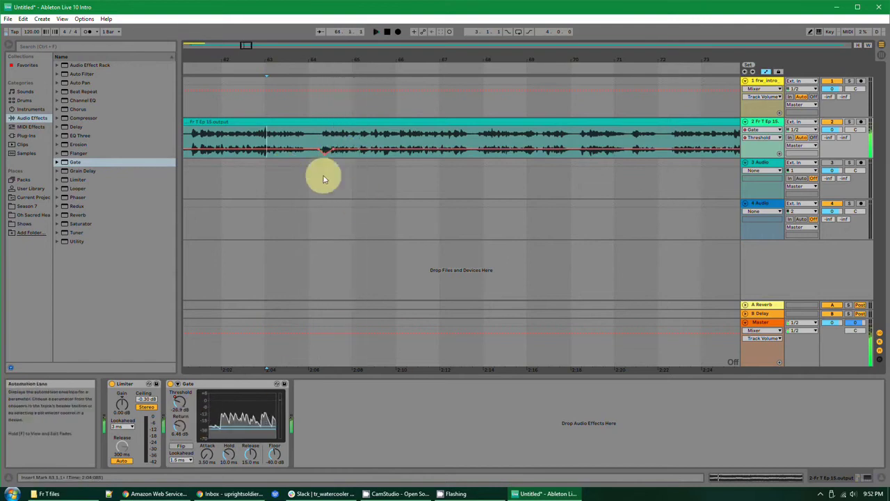
{"action": "key", "text": "space"}
{"action": "left_click", "coordinate": [300, 142]}
{"action": "key", "text": "space"}
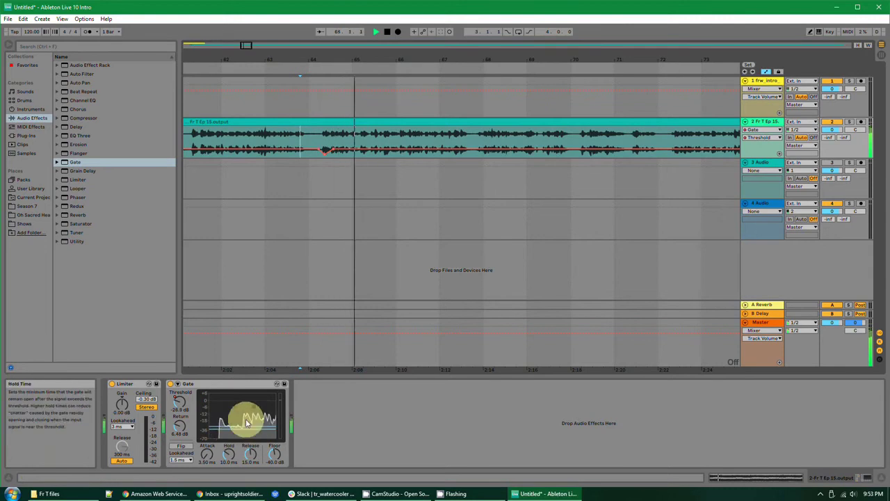
{"action": "key", "text": "space"}
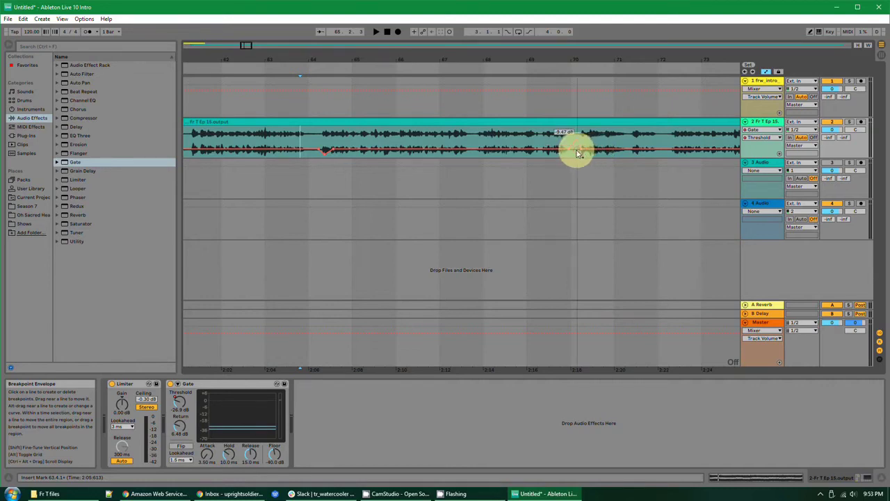
- Add breakpoints to the Gate's Threshold automation around bars 70 to 71 and shape them into a raised plateau
{"action": "left_click_drag", "start_coordinate": [577, 152], "coordinate": [574, 140]}
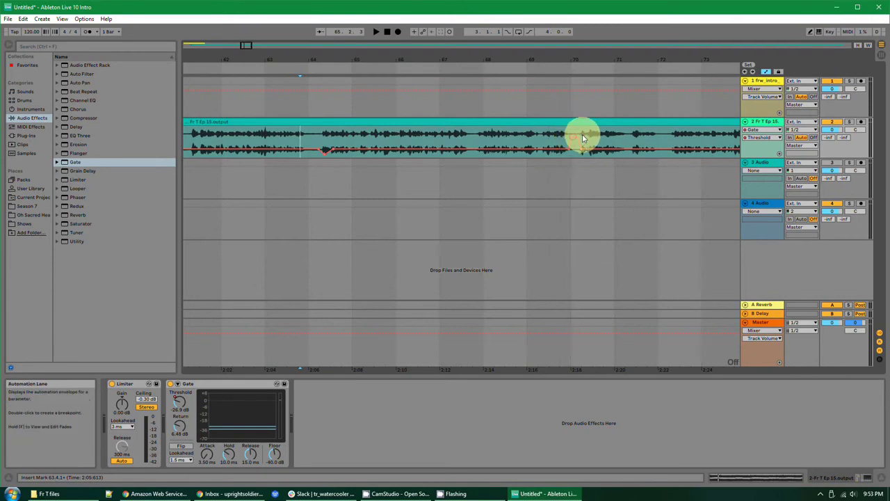
{"action": "left_click_drag", "start_coordinate": [575, 137], "coordinate": [582, 146]}
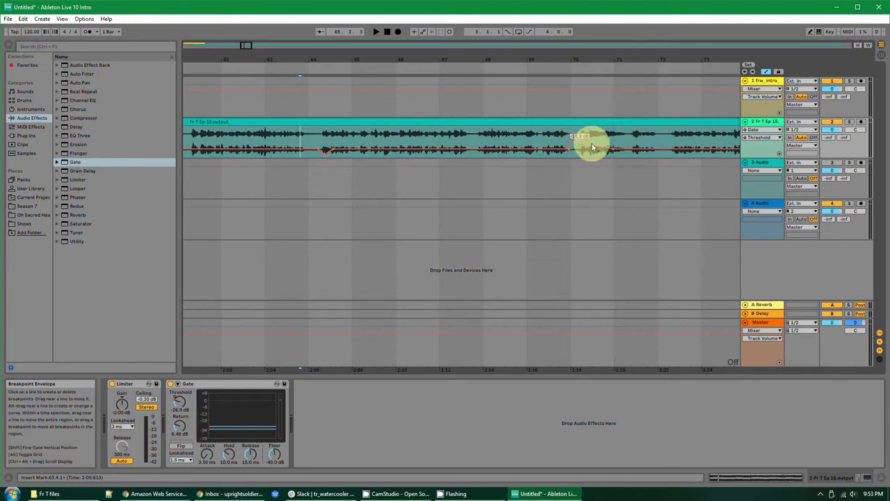
{"action": "left_click_drag", "start_coordinate": [593, 144], "coordinate": [598, 138]}
- Play the speech from bar 69 into the raised Threshold section, and stop playback
{"action": "left_click", "coordinate": [551, 141]}
{"action": "left_click", "coordinate": [524, 135]}
{"action": "key", "text": "space"}
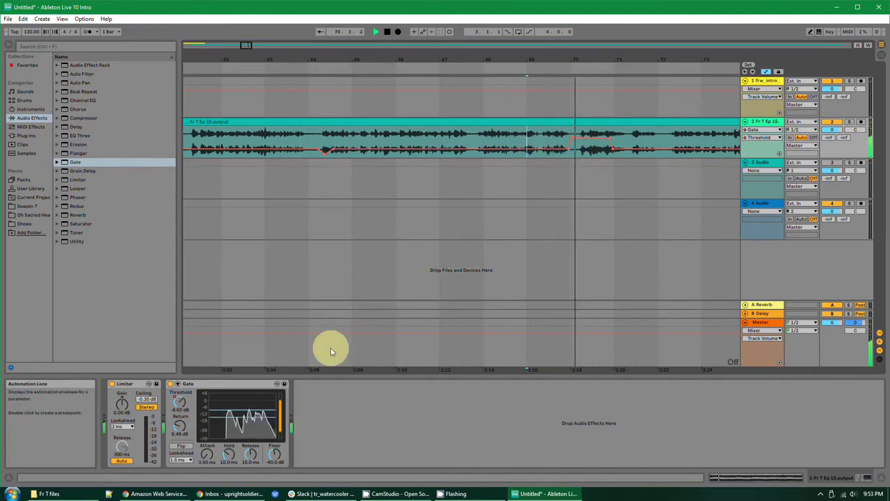
{"action": "key", "text": "space"}
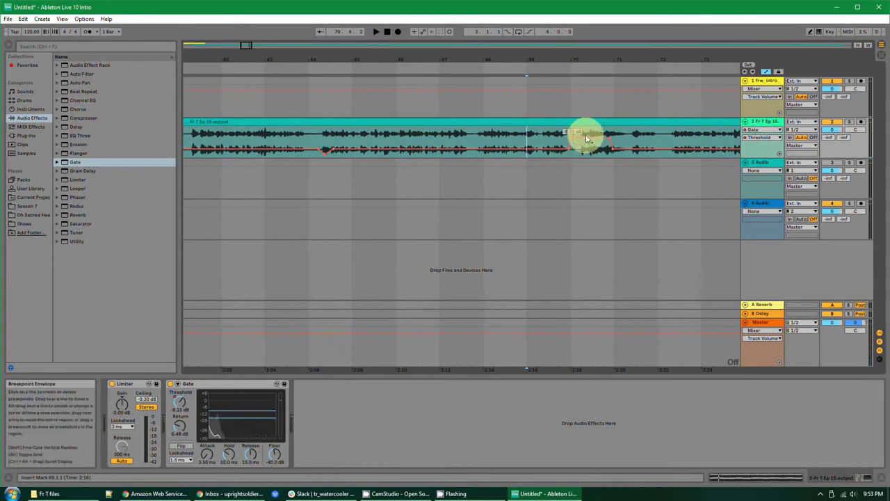
- Raise the Threshold plateau between bars 70 and 71 to about 2.5 dB and play the speech through it
{"action": "left_click_drag", "start_coordinate": [590, 137], "coordinate": [590, 135]}
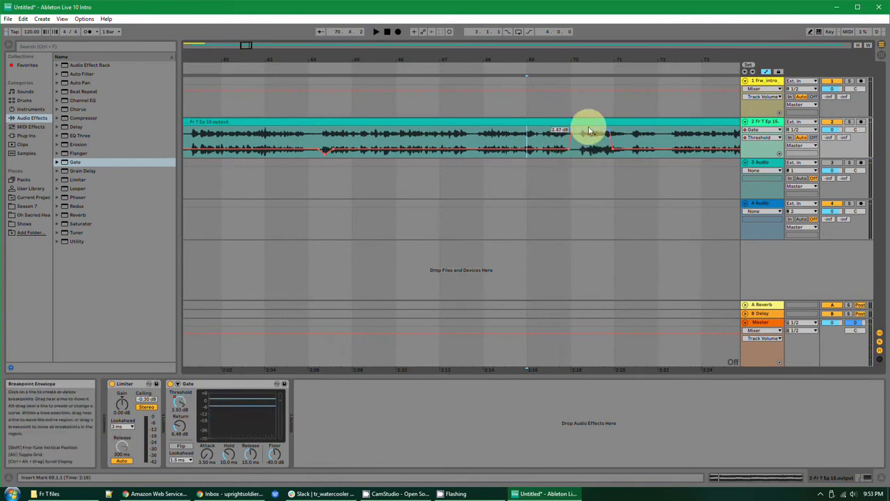
{"action": "left_click", "coordinate": [521, 139]}
{"action": "key", "text": "space"}
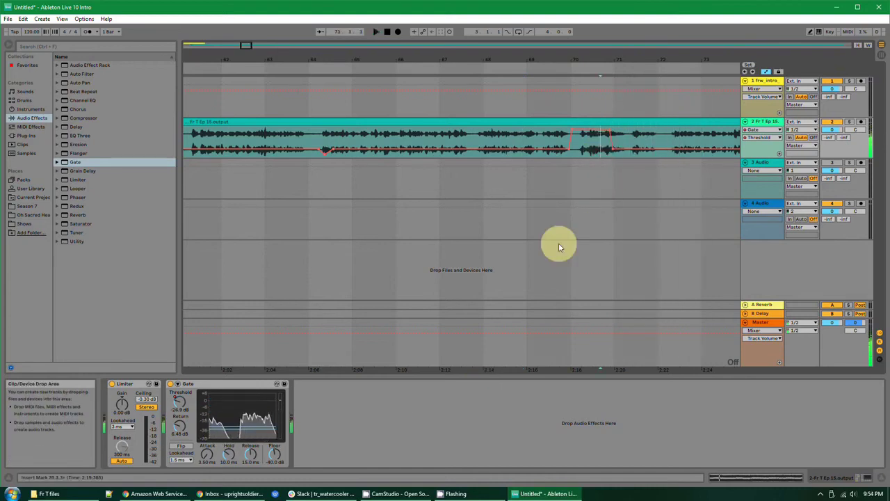
{"action": "key", "text": "space"}
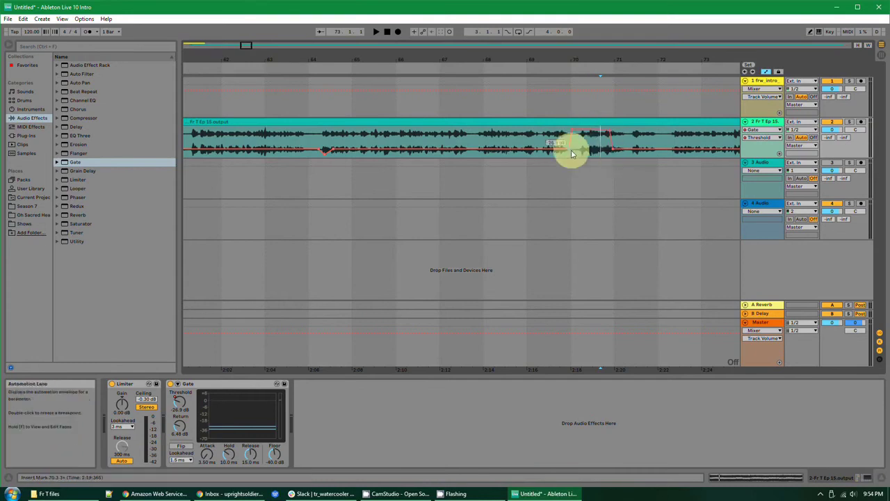
- Clear all the Gate's Threshold automation from the speech track and show the whole arrangement
{"action": "left_click_drag", "start_coordinate": [571, 132], "coordinate": [616, 152]}
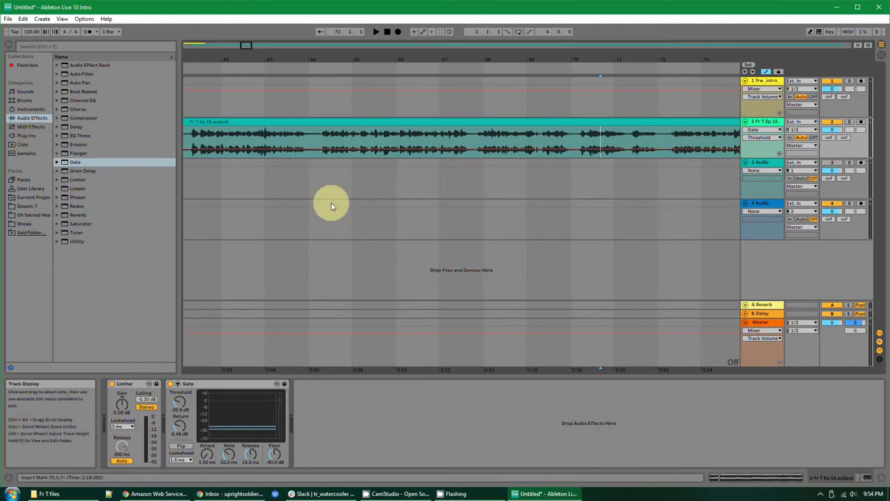
{"action": "key", "text": "minus"}
{"action": "key", "text": "minus"}
{"action": "key", "text": "minus"}
{"action": "key", "text": "minus"}
{"action": "key", "text": "minus"}
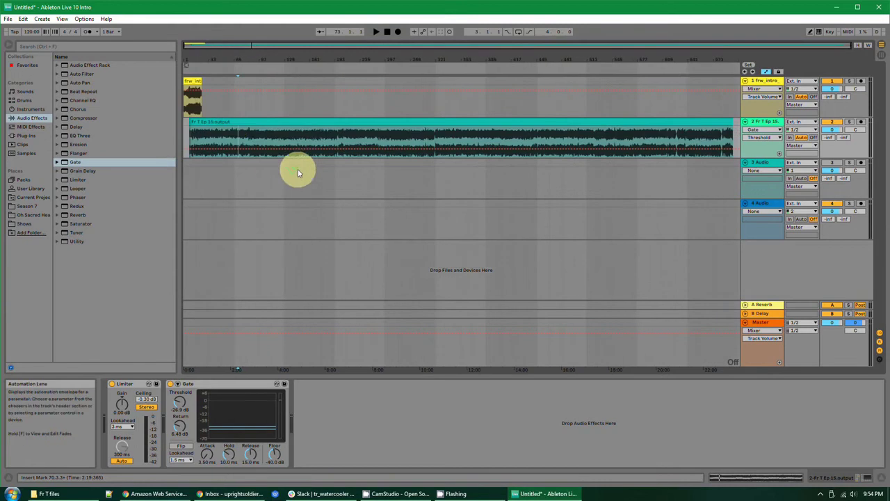
- Add the RX 6 Voice De-noise plug-in to the speech track after the Gate and move its window clear of the clip's start
{"action": "left_click", "coordinate": [233, 123]}
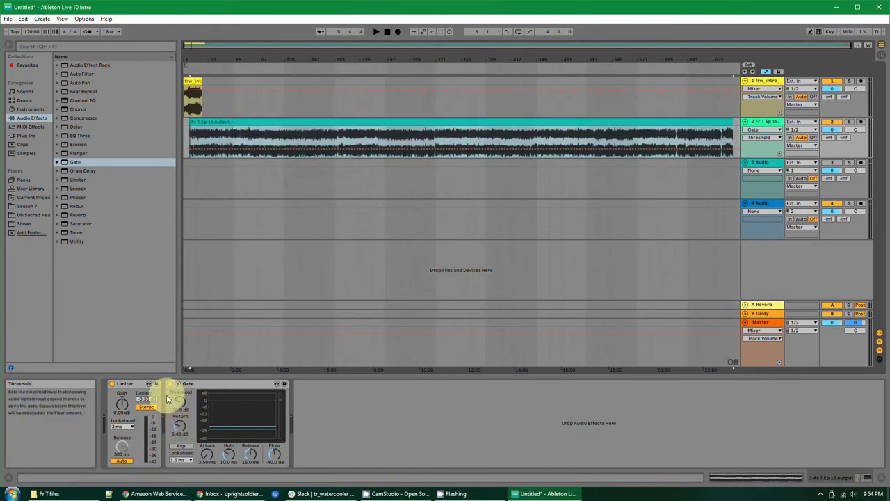
{"action": "left_click", "coordinate": [209, 384]}
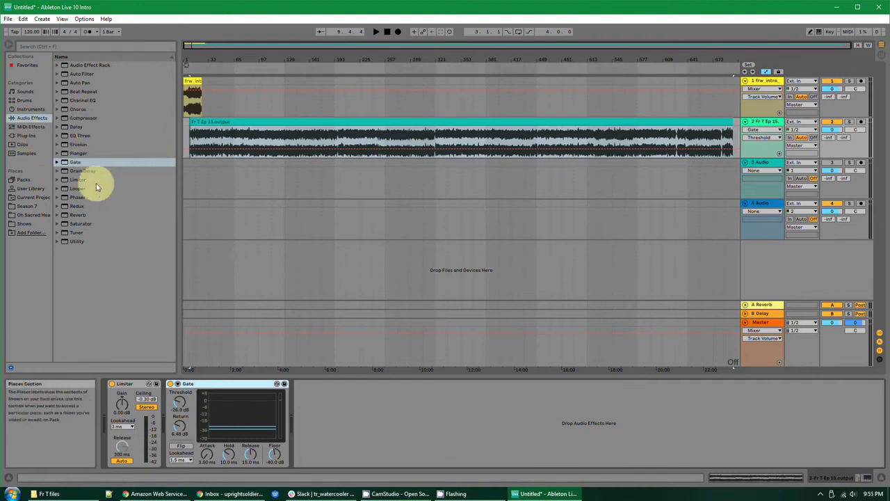
{"action": "left_click", "coordinate": [27, 137]}
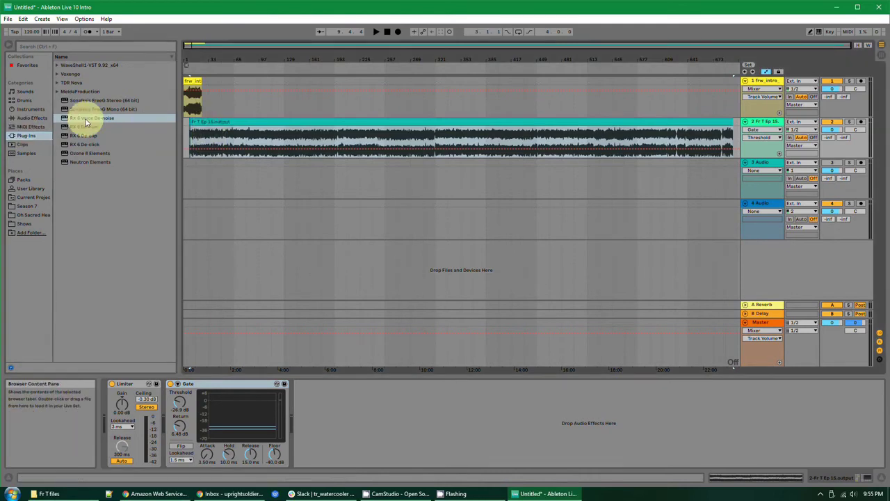
{"action": "left_click", "coordinate": [107, 119]}
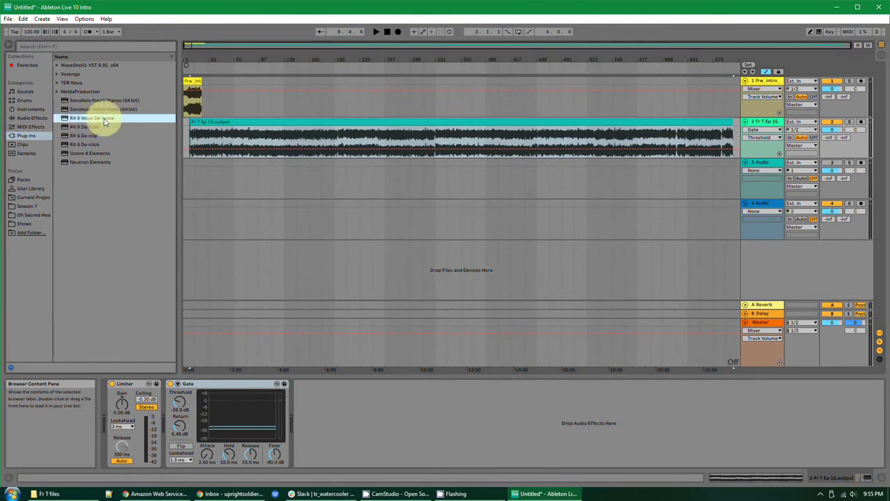
{"action": "left_click_drag", "start_coordinate": [106, 121], "coordinate": [249, 140]}
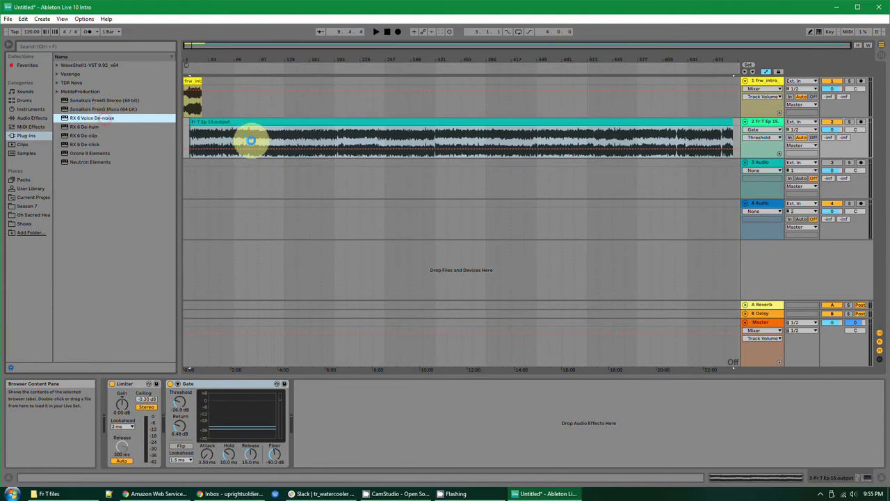
{"action": "left_click_drag", "start_coordinate": [249, 46], "coordinate": [587, 114]}
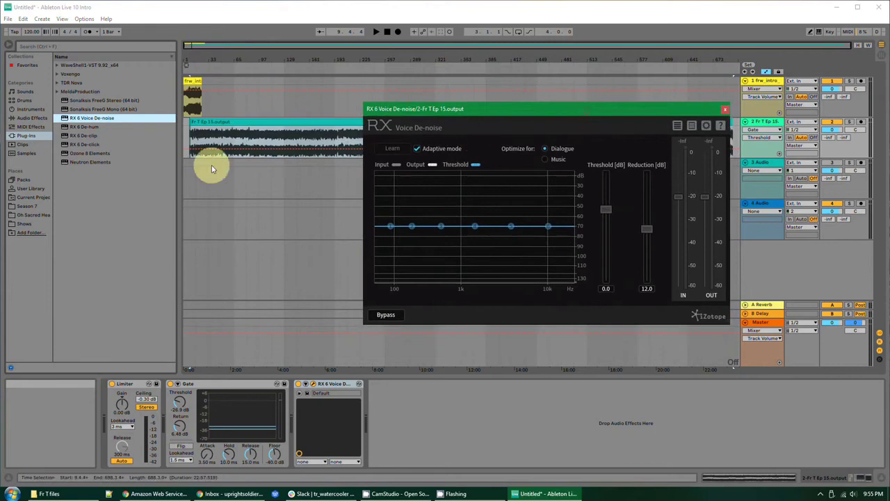
- Play the speech from bar 35 and set Voice De-noise's Threshold to 10.0 dB and Reduction to 25.0 dB
{"action": "left_click", "coordinate": [208, 144]}
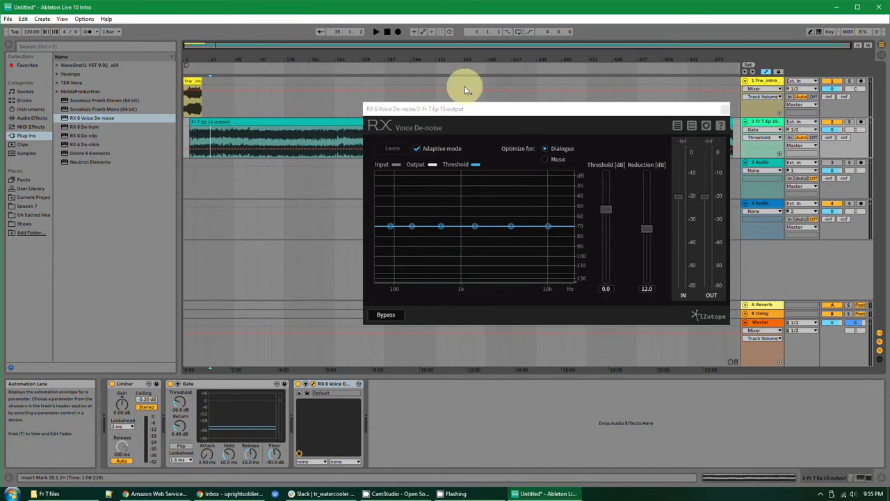
{"action": "left_click", "coordinate": [480, 109]}
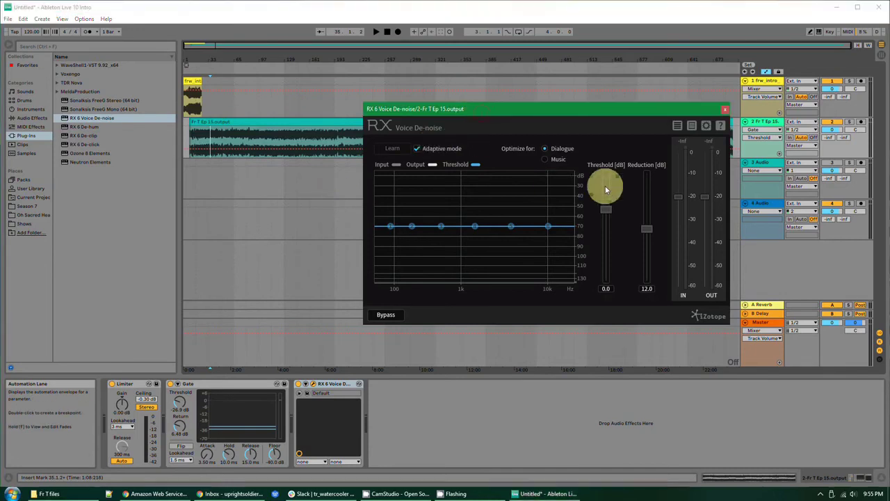
{"action": "key", "text": "space"}
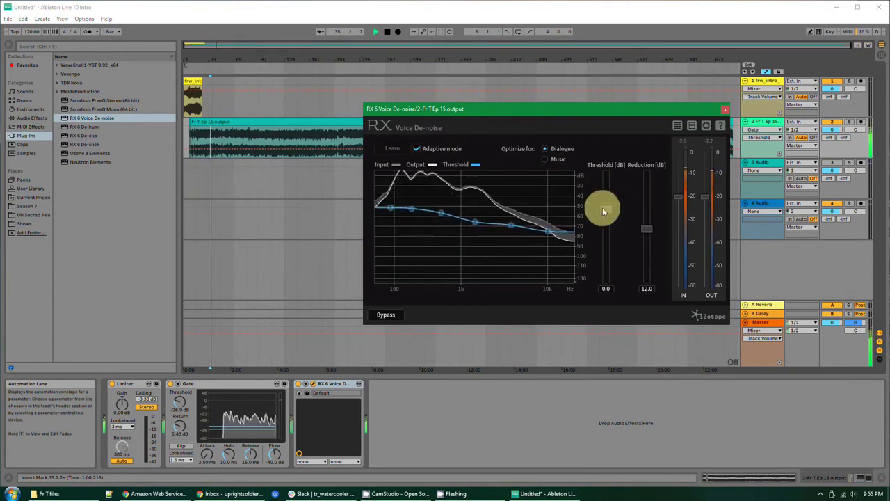
{"action": "left_click_drag", "start_coordinate": [606, 211], "coordinate": [606, 177]}
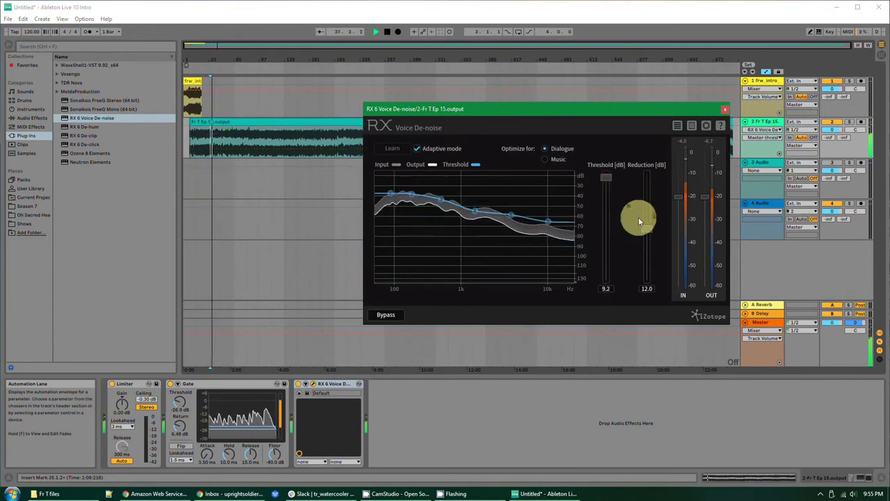
{"action": "left_click_drag", "start_coordinate": [649, 228], "coordinate": [622, 153]}
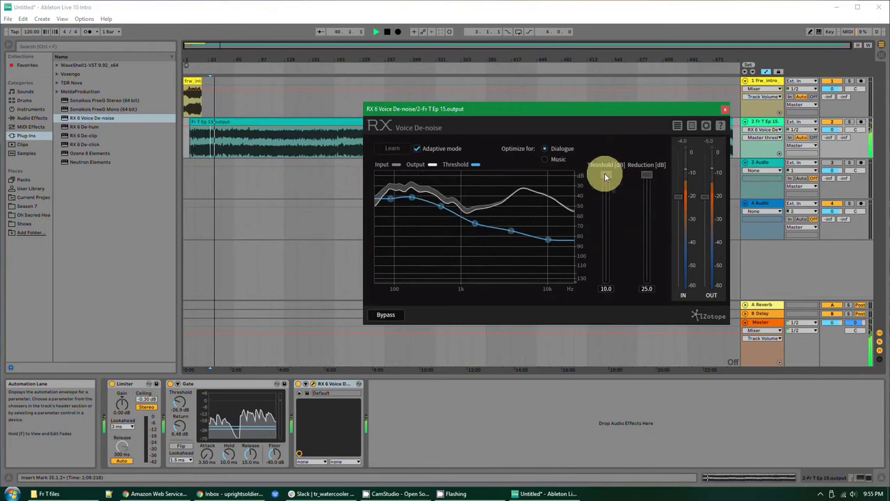
{"action": "mouse_move", "coordinate": [612, 175]}
{"action": "left_mouse_down"}
{"action": "mouse_move", "coordinate": [602, 218]}
{"action": "mouse_move", "coordinate": [620, 156]}
{"action": "mouse_move", "coordinate": [640, 175]}
{"action": "mouse_move", "coordinate": [640, 195]}
{"action": "mouse_move", "coordinate": [611, 164]}
{"action": "left_mouse_up"}
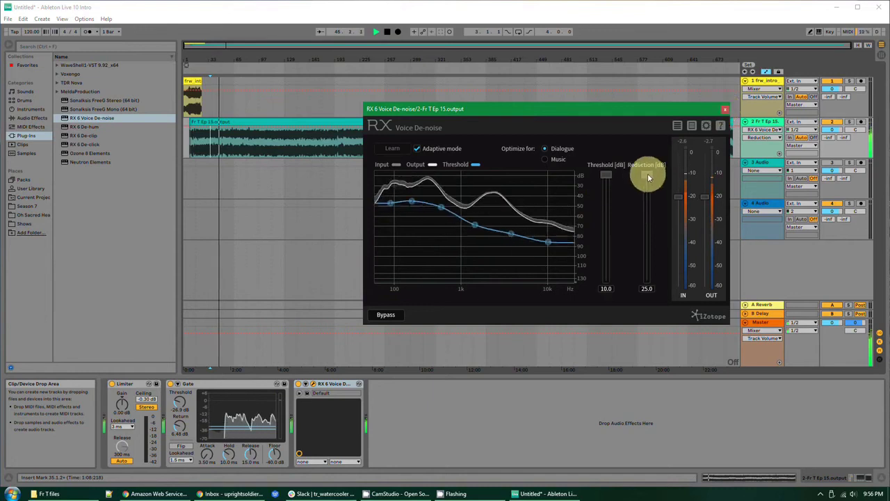
- Lower Voice De-noise's Threshold and Reduction while the speech plays, and close the plug-in window
{"action": "left_click_drag", "start_coordinate": [647, 175], "coordinate": [592, 174]}
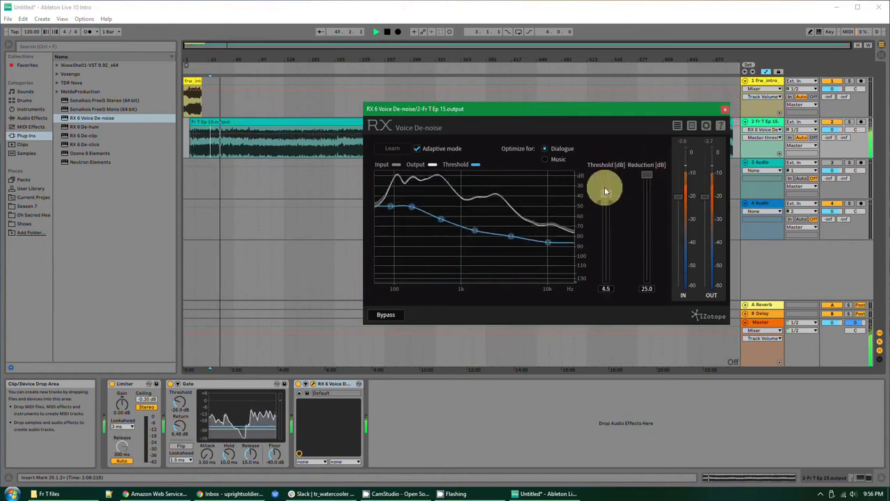
{"action": "mouse_move", "coordinate": [648, 174]}
{"action": "left_mouse_down"}
{"action": "mouse_move", "coordinate": [650, 215]}
{"action": "mouse_move", "coordinate": [652, 189]}
{"action": "left_mouse_up"}
{"action": "left_click", "coordinate": [725, 109]}
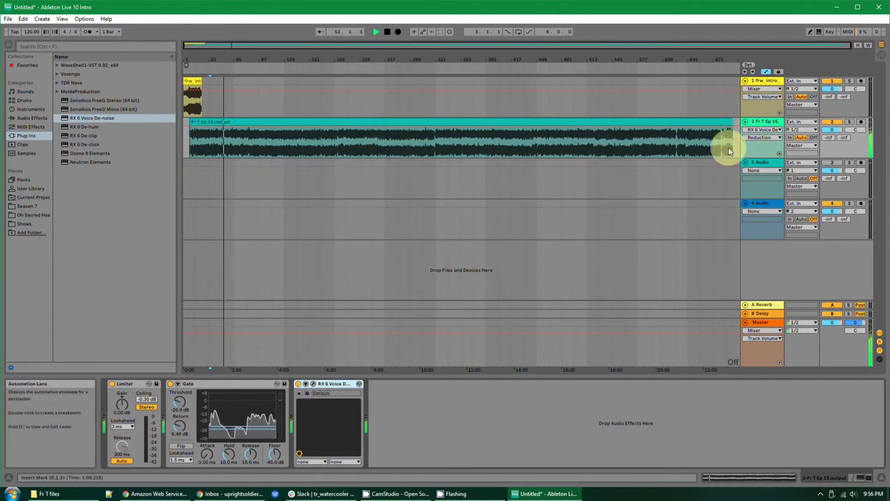
- Show the Gate's Threshold in the speech track's automation lane, followed by RX 6 Voice De-noise's Reduction
{"action": "left_click", "coordinate": [759, 130]}
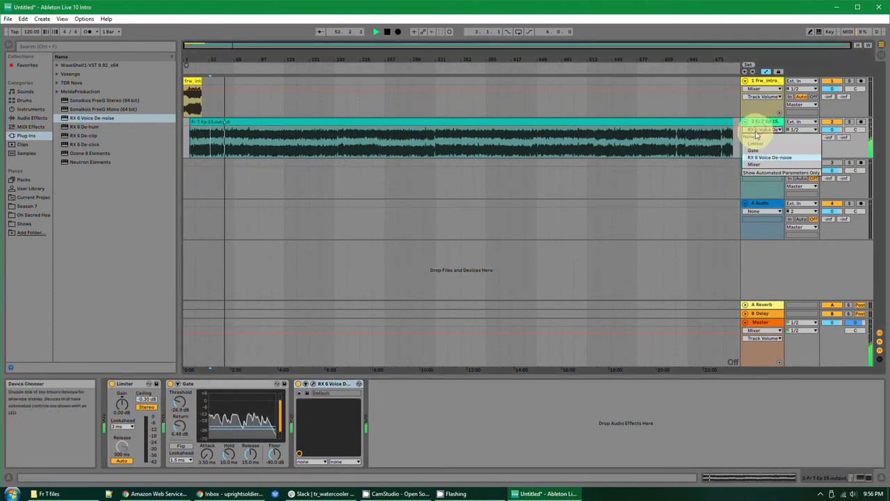
{"action": "left_click", "coordinate": [757, 151]}
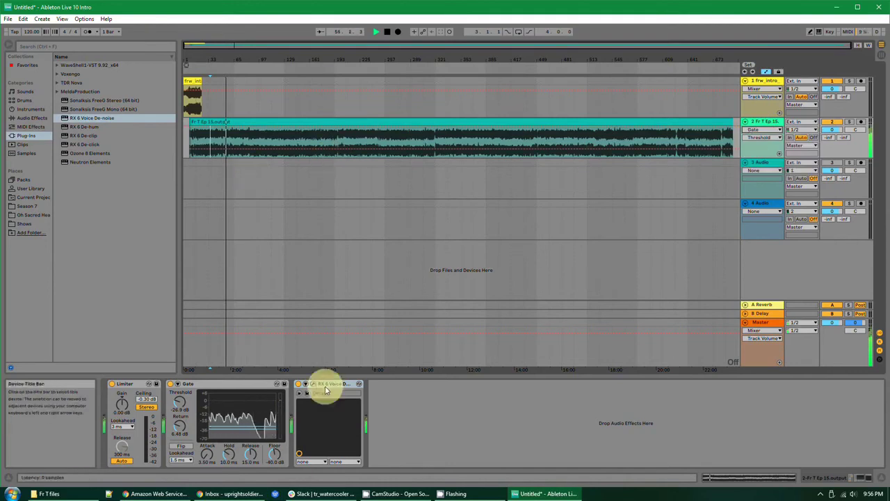
{"action": "left_click", "coordinate": [764, 131]}
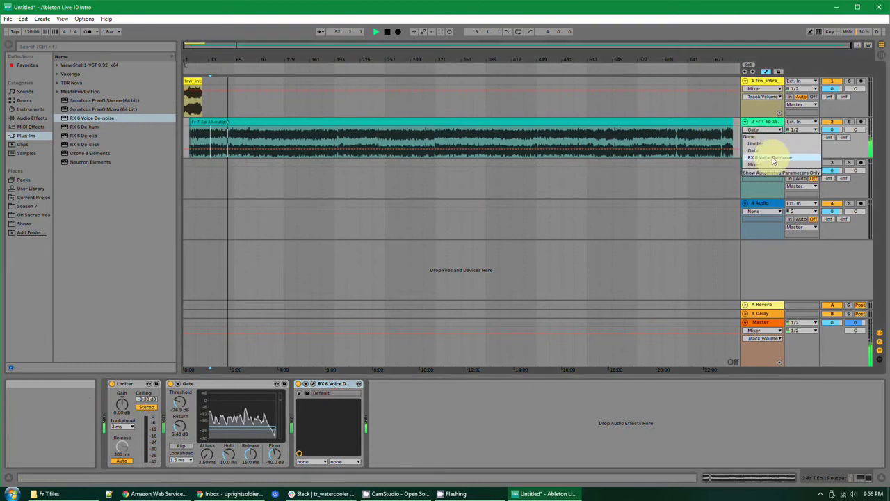
{"action": "left_click", "coordinate": [771, 160]}
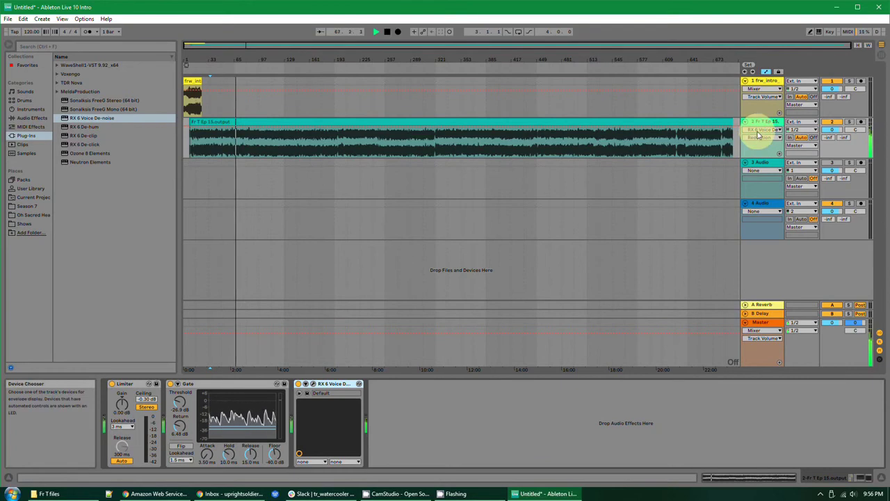
- Return the speech track's lane to the Gate's Threshold and shape a small automation peak between bars 161 and 193
{"action": "left_click", "coordinate": [761, 130]}
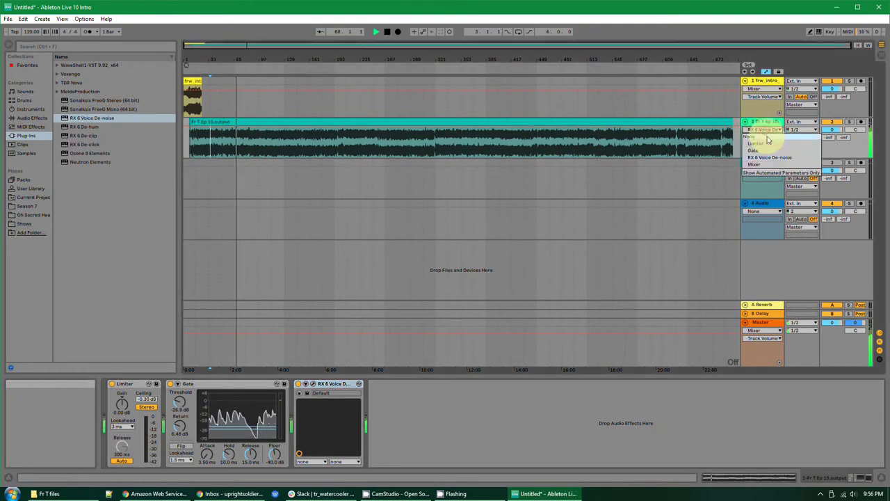
{"action": "left_click", "coordinate": [765, 152]}
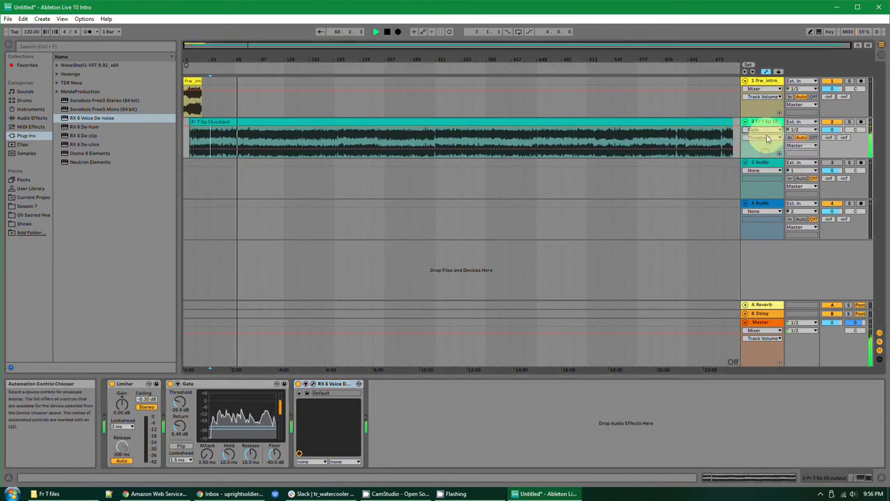
{"action": "left_click", "coordinate": [769, 138]}
{"action": "left_click", "coordinate": [770, 141]}
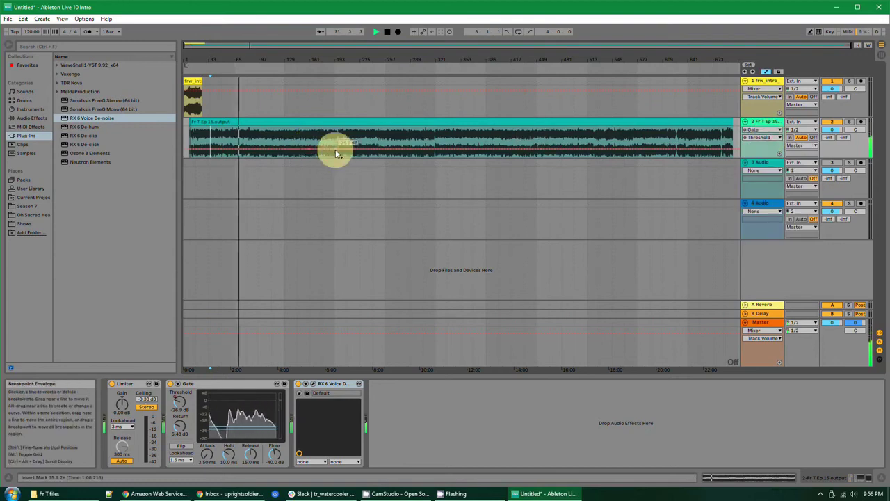
{"action": "left_click_drag", "start_coordinate": [322, 149], "coordinate": [323, 140]}
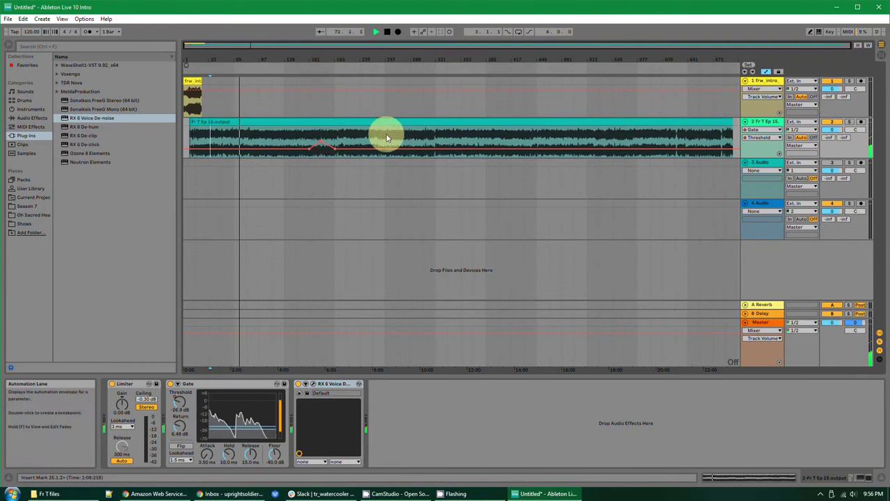
- Limit the automation choosers to automated parameters only, check the speech track's list, and show all parameters again
{"action": "left_click", "coordinate": [778, 139]}
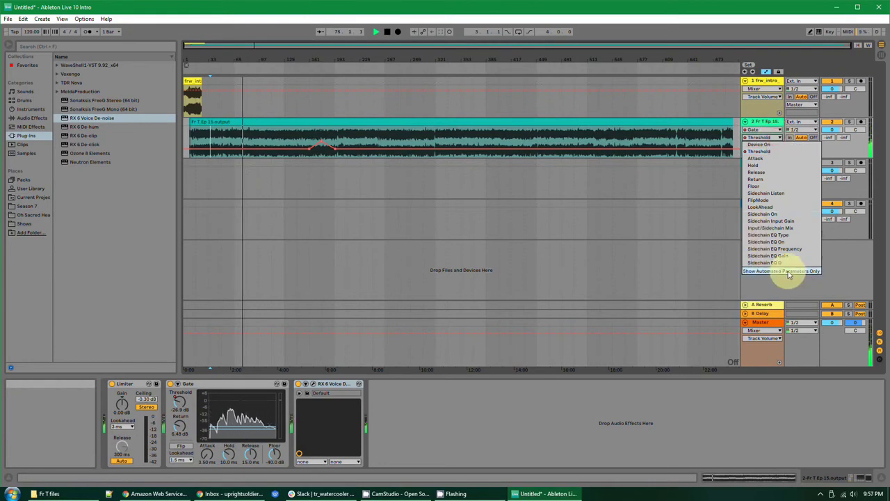
{"action": "left_click", "coordinate": [789, 271]}
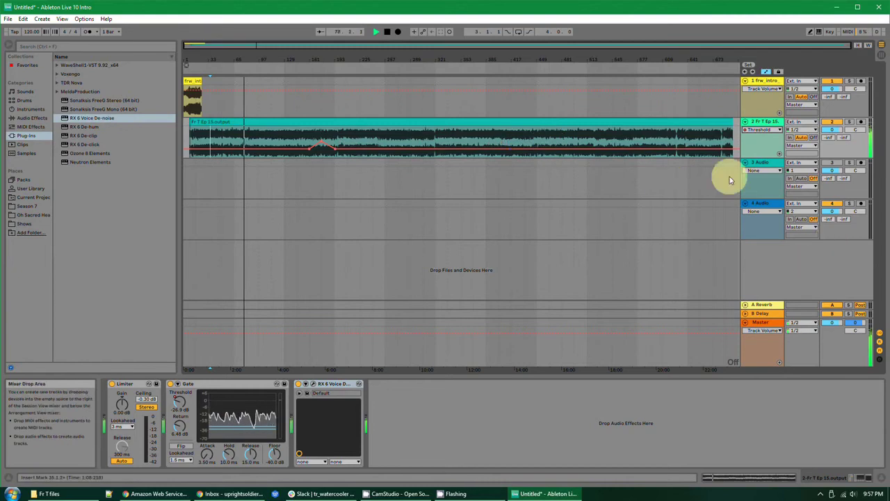
{"action": "left_click", "coordinate": [772, 130]}
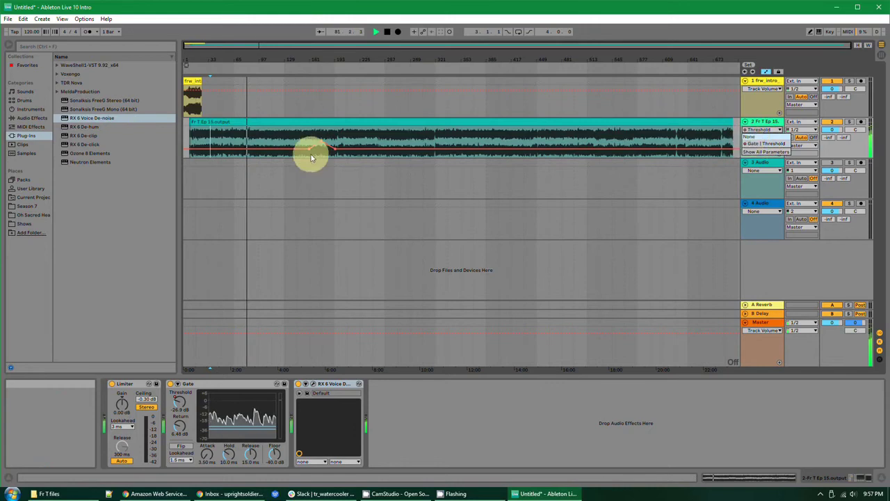
{"action": "left_click_drag", "start_coordinate": [311, 158], "coordinate": [297, 140]}
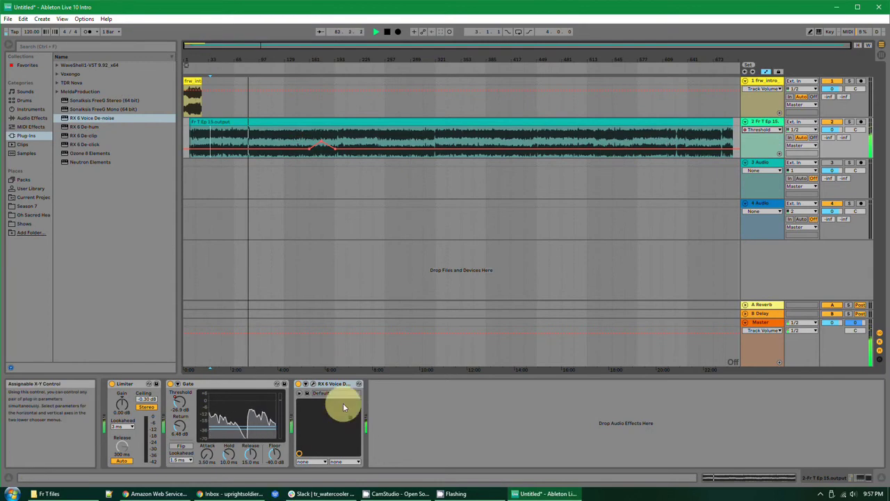
{"action": "left_click", "coordinate": [769, 152]}
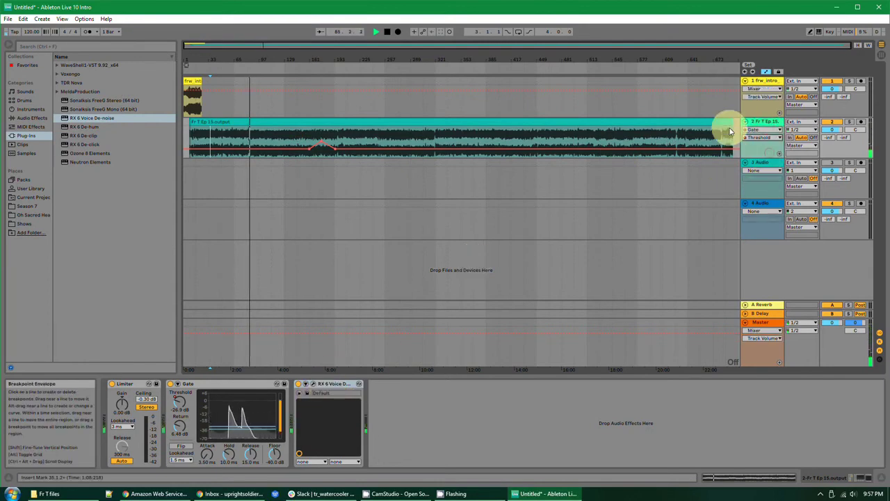
- Switch the speech track's automation lane to the Limiter and from there to RX 6 Voice De-noise's Reduction
{"action": "left_click", "coordinate": [762, 130]}
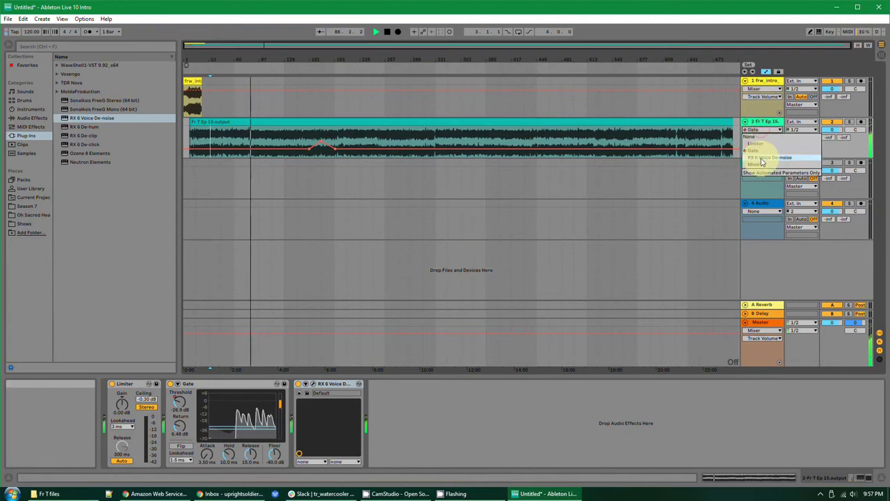
{"action": "left_click", "coordinate": [761, 144]}
{"action": "left_click", "coordinate": [765, 130]}
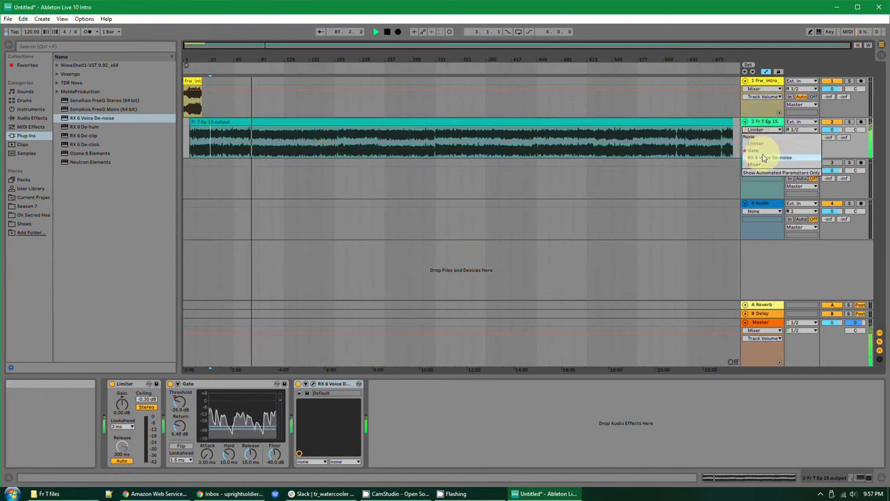
{"action": "left_click", "coordinate": [766, 158]}
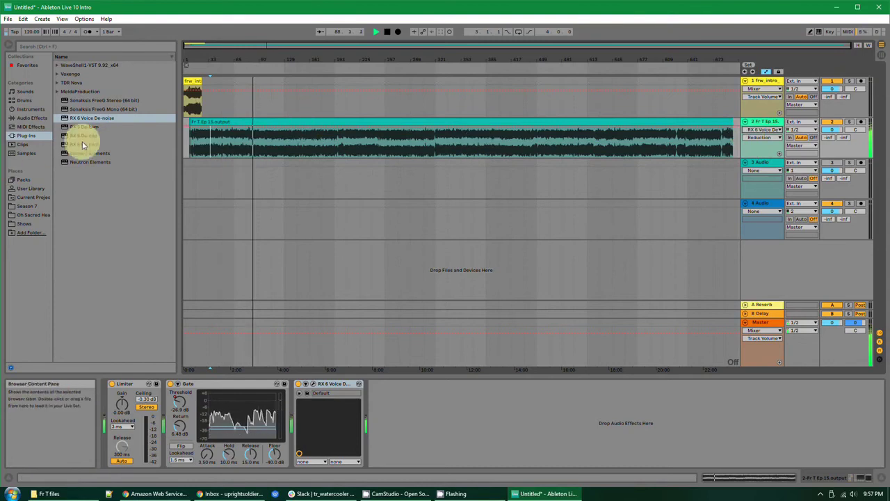
- Stop playback and add Ozone 8 Elements after RX 6 Voice De-noise on the Fr T Ep 15 output track
{"action": "key", "text": "space"}
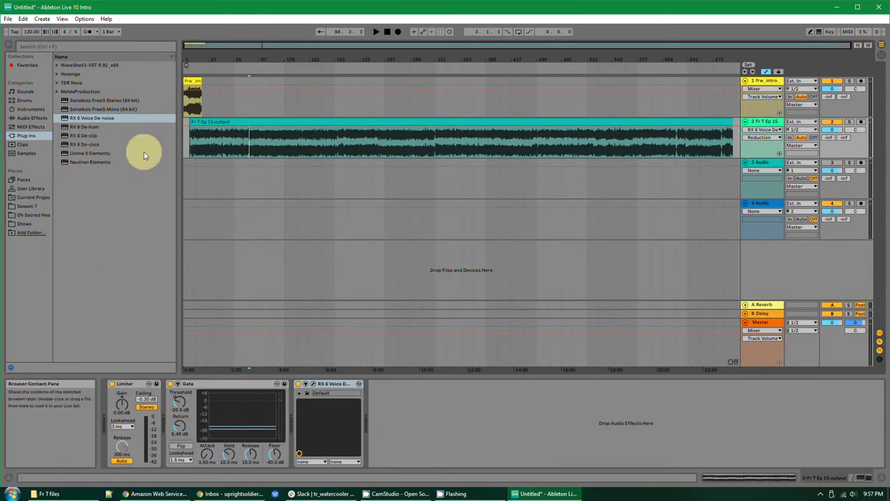
{"action": "left_click", "coordinate": [259, 124]}
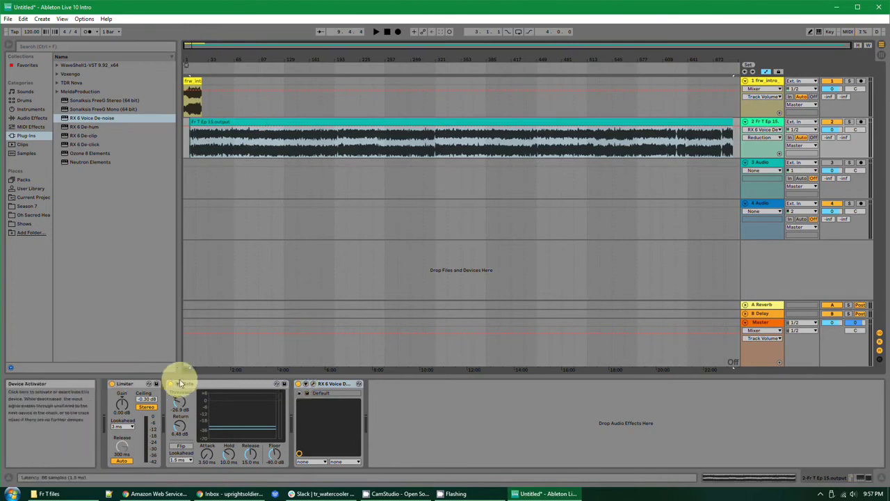
{"action": "left_click", "coordinate": [299, 384]}
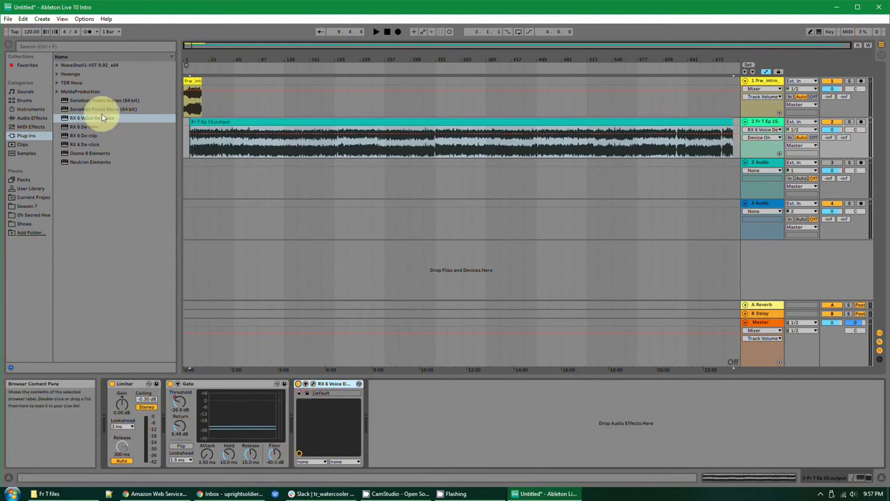
{"action": "left_click", "coordinate": [92, 153]}
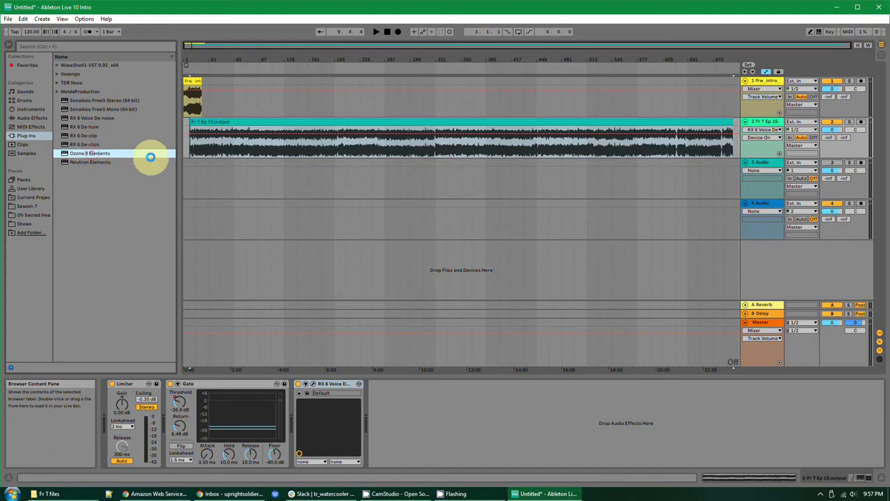
{"action": "key", "text": "Return"}
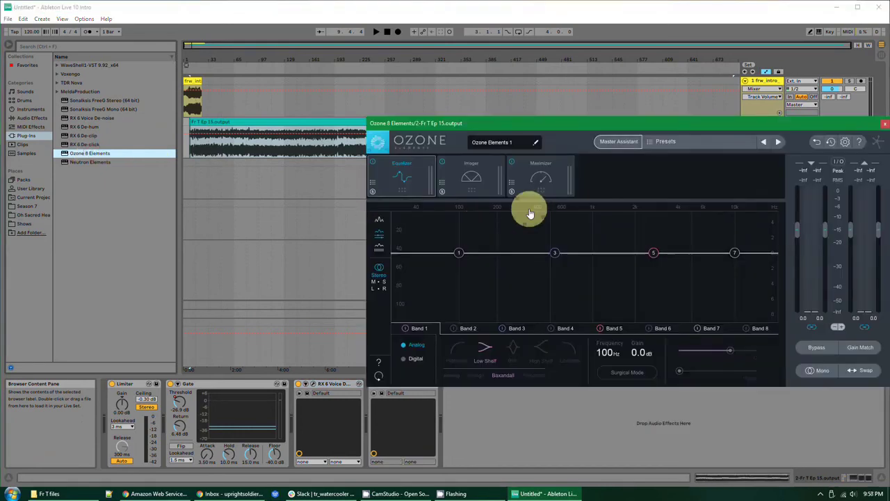
{"action": "left_click_drag", "start_coordinate": [506, 128], "coordinate": [448, 93]}
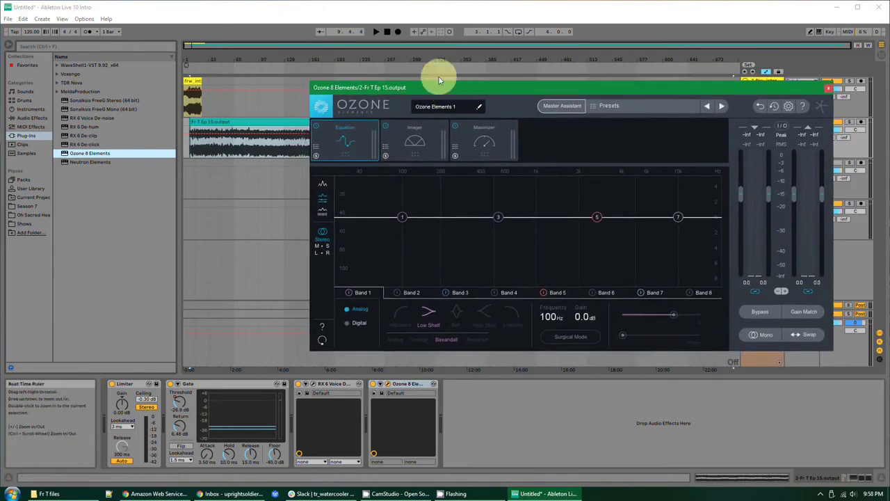
- Play the track and load the custom user preset from Ozone's global presets
{"action": "key", "text": "space"}
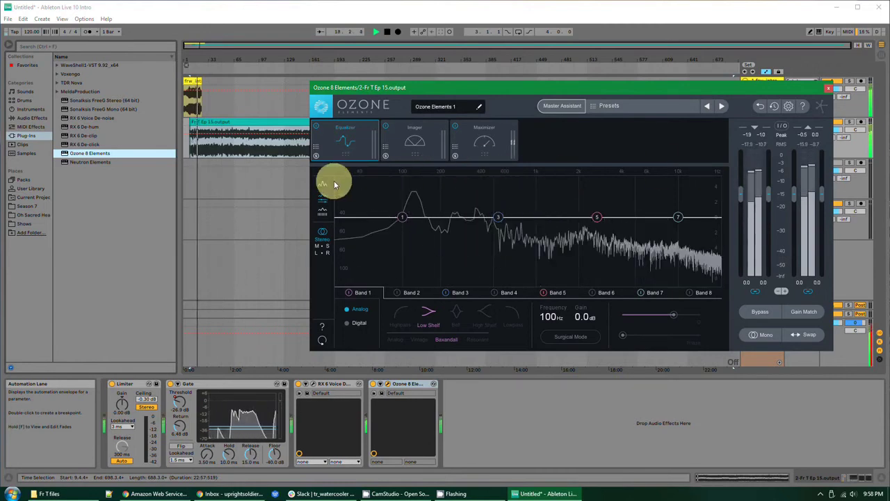
{"action": "left_click", "coordinate": [402, 218]}
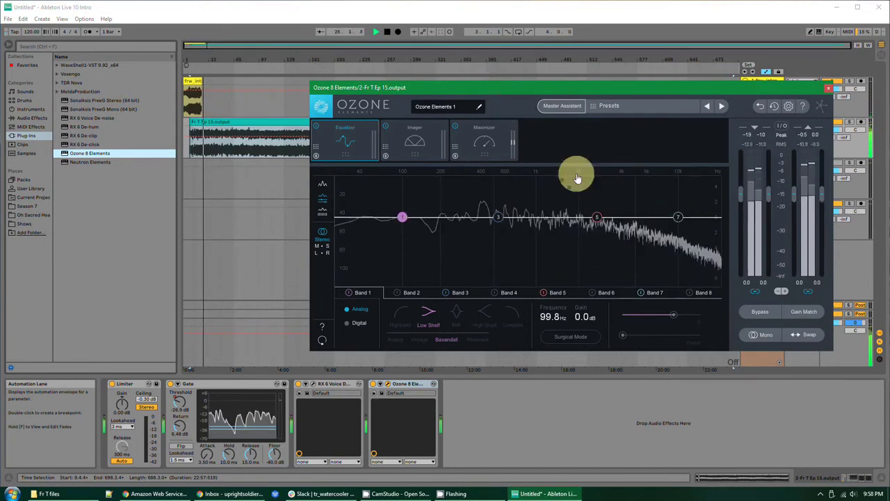
{"action": "left_click", "coordinate": [596, 104]}
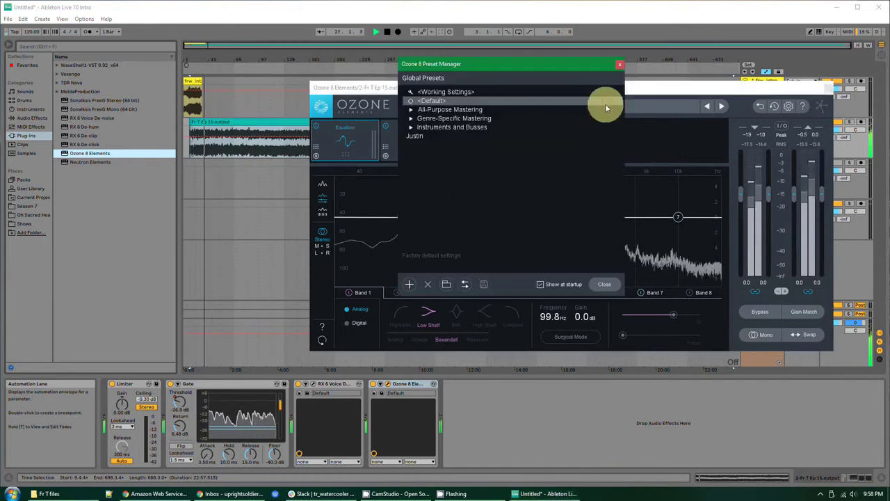
{"action": "left_click", "coordinate": [619, 64]}
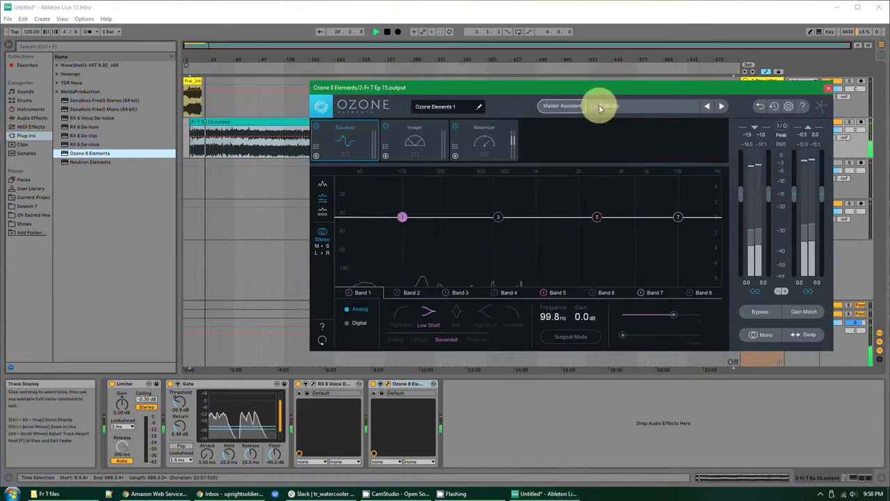
{"action": "left_click", "coordinate": [599, 104]}
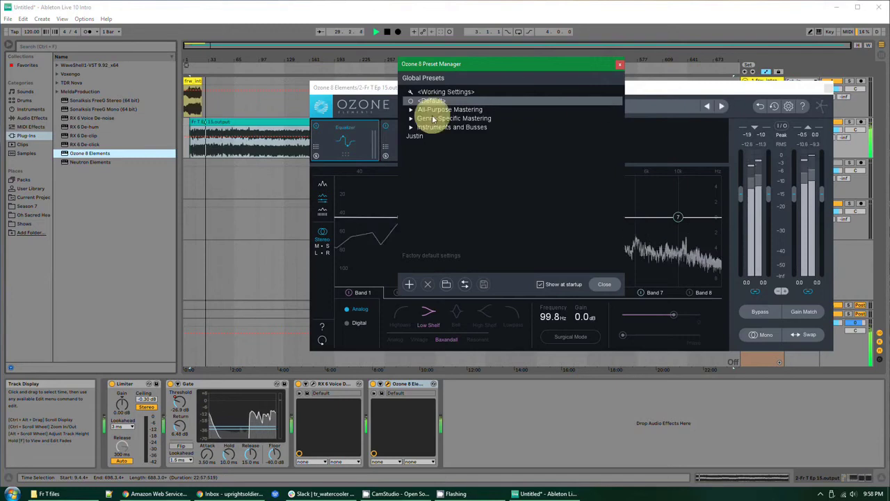
{"action": "left_click", "coordinate": [480, 127]}
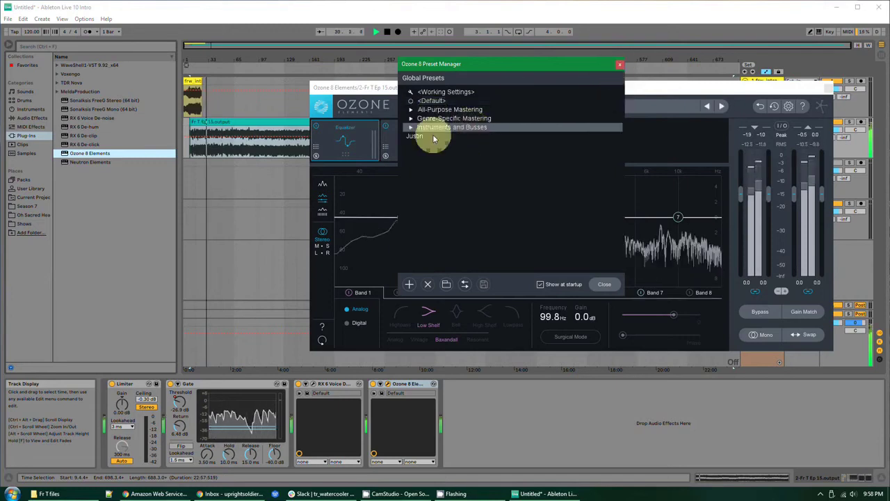
{"action": "left_click", "coordinate": [422, 136]}
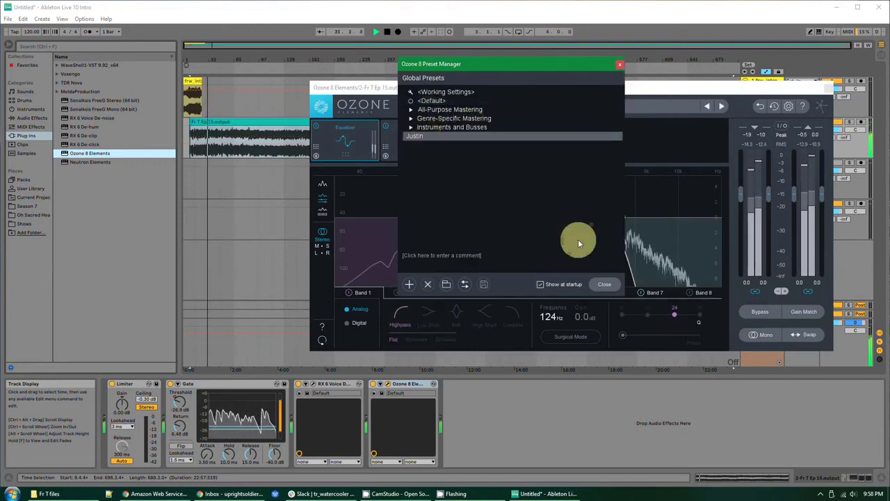
{"action": "left_click", "coordinate": [603, 283]}
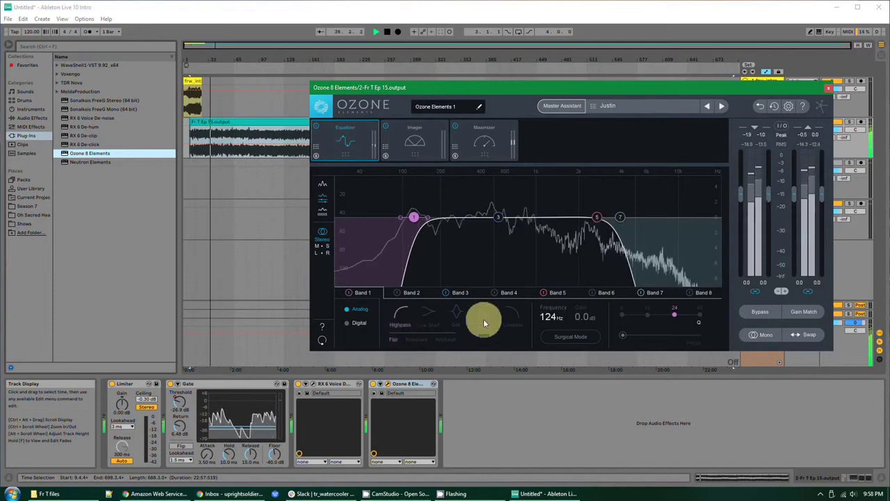
- Set the equalizer's Band 1 to a highpass at about 126 Hz and Band 7's lowpass to about 4.07 kHz
{"action": "left_click", "coordinate": [509, 311]}
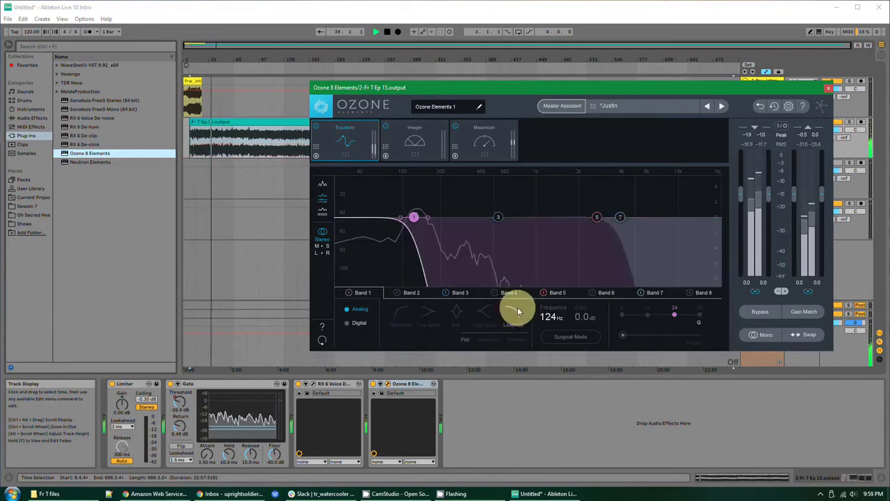
{"action": "left_click", "coordinate": [398, 310]}
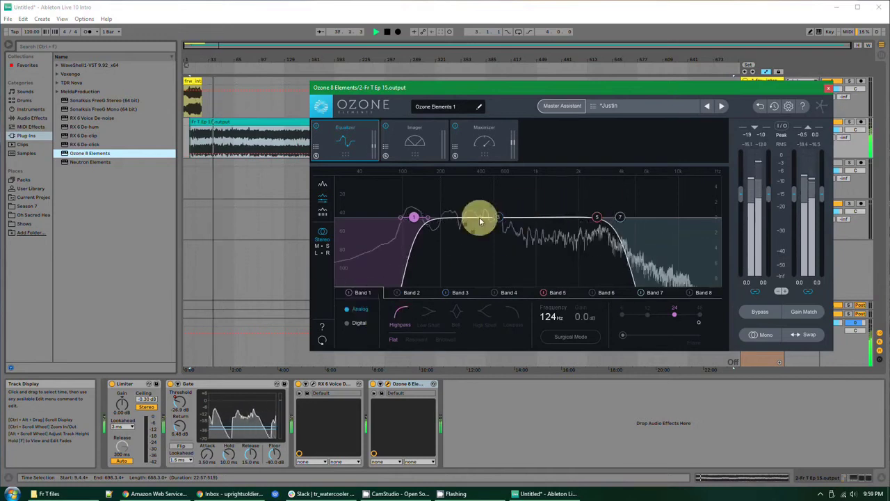
{"action": "mouse_move", "coordinate": [415, 220]}
{"action": "left_mouse_down"}
{"action": "mouse_move", "coordinate": [355, 214]}
{"action": "mouse_move", "coordinate": [459, 217]}
{"action": "mouse_move", "coordinate": [376, 215]}
{"action": "mouse_move", "coordinate": [415, 217]}
{"action": "left_mouse_up"}
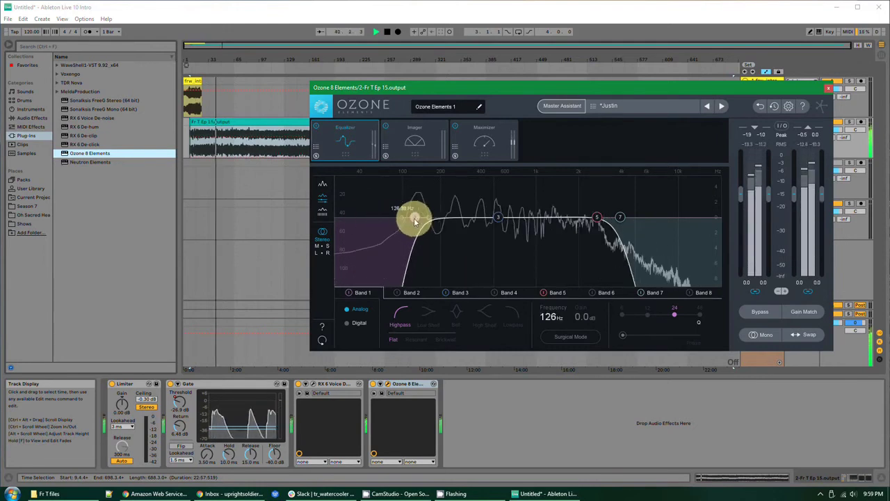
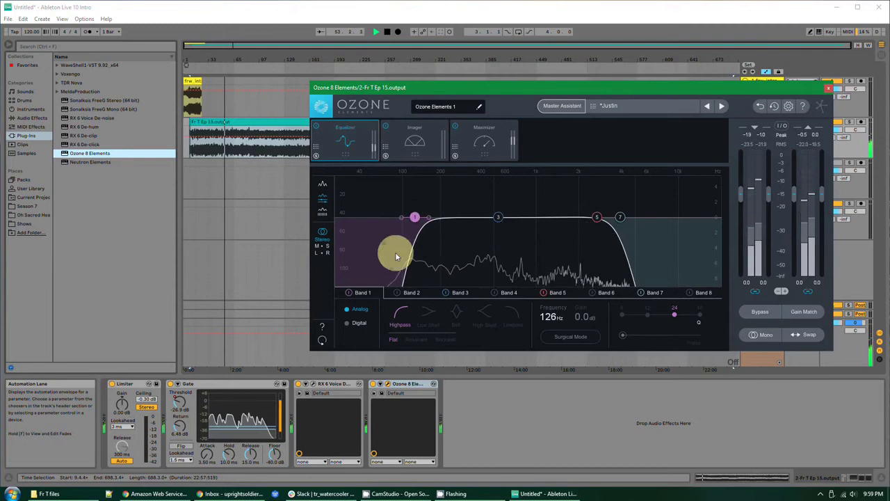
{"action": "left_click", "coordinate": [621, 218]}
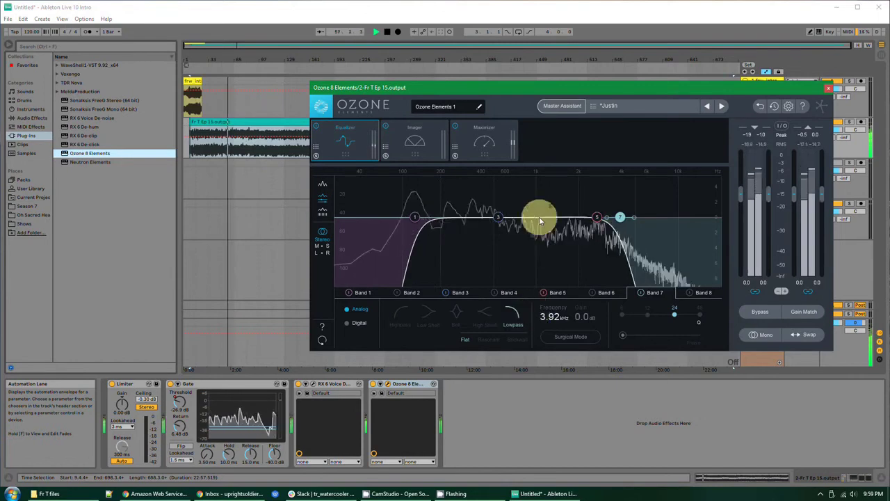
{"action": "left_click_drag", "start_coordinate": [619, 214], "coordinate": [622, 233]}
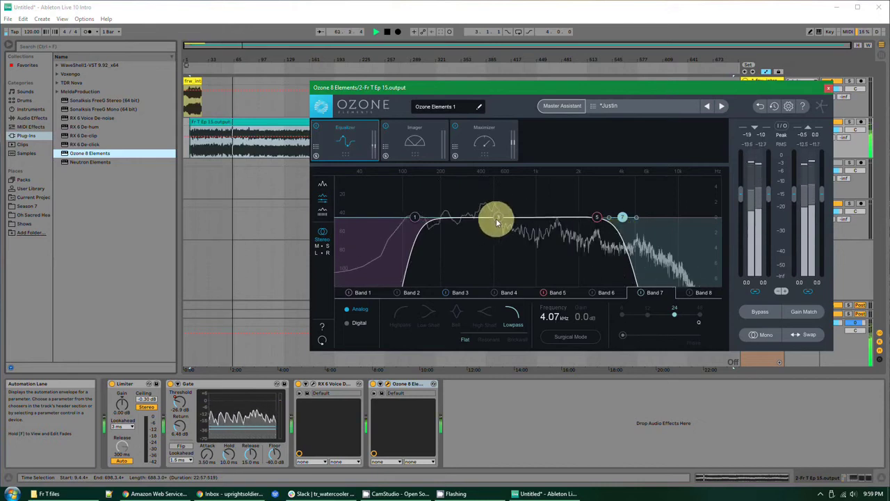
- Try a Band 3 bell cut of about -4.5 dB at 385 Hz with a Q of about 4.1, and reset the band
{"action": "left_click_drag", "start_coordinate": [499, 217], "coordinate": [475, 236]}
{"action": "left_click", "coordinate": [510, 292]}
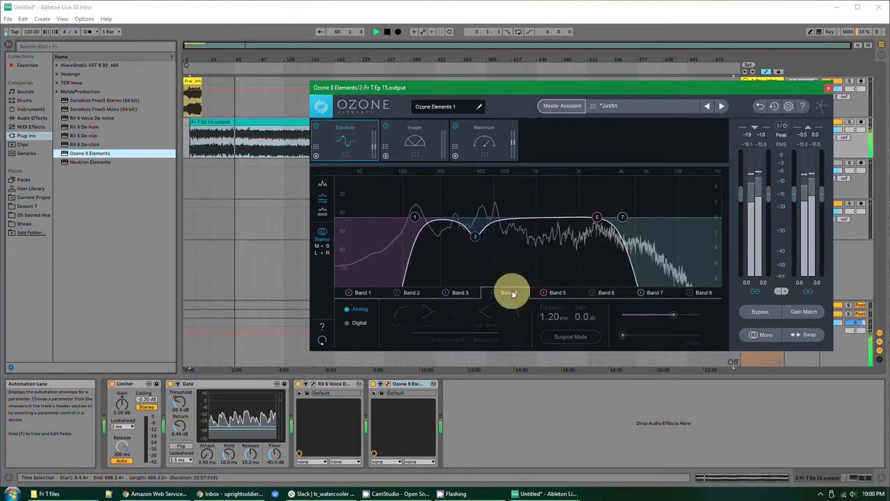
{"action": "left_click", "coordinate": [492, 293]}
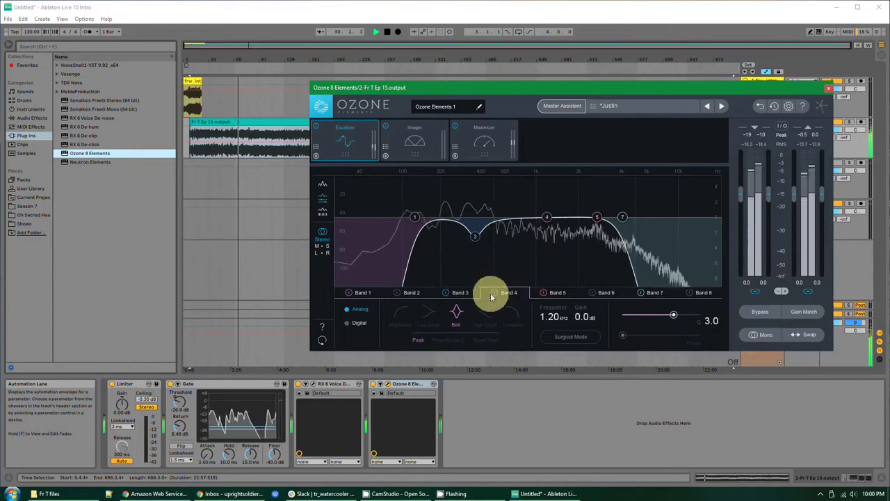
{"action": "left_click", "coordinate": [494, 292]}
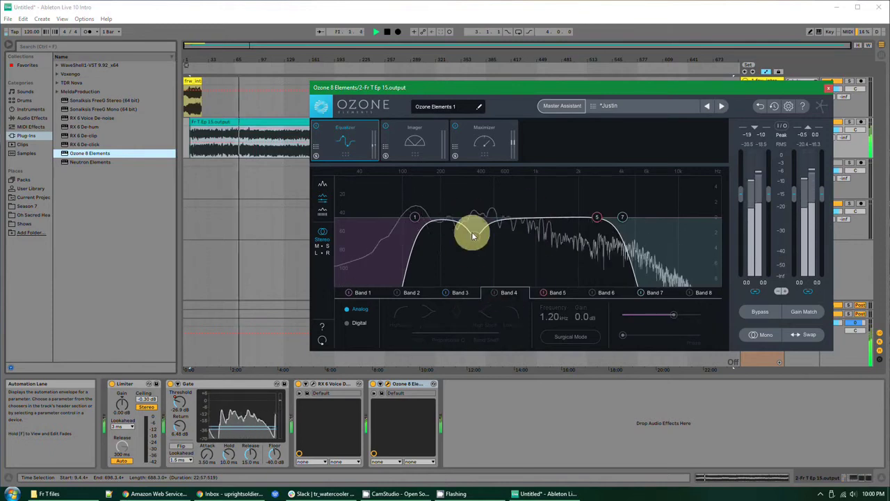
{"action": "left_click_drag", "start_coordinate": [472, 234], "coordinate": [501, 254]}
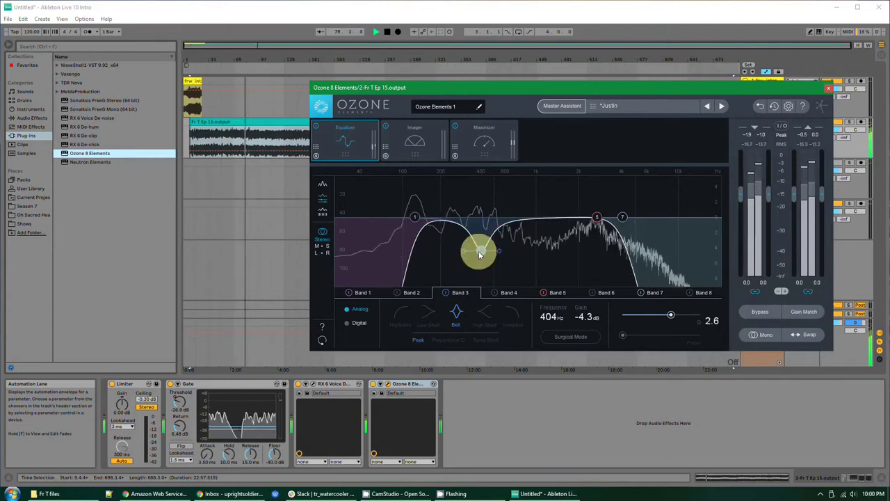
{"action": "left_click_drag", "start_coordinate": [478, 250], "coordinate": [476, 251]}
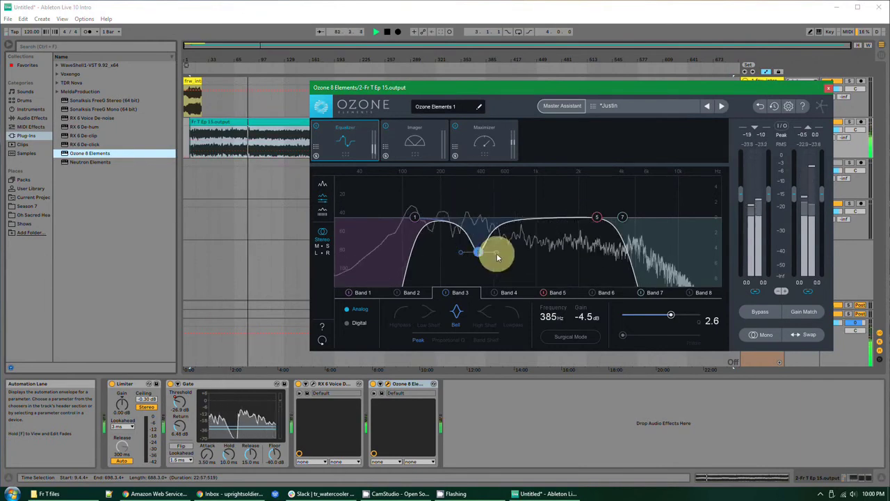
{"action": "mouse_move", "coordinate": [496, 253]}
{"action": "left_mouse_down"}
{"action": "mouse_move", "coordinate": [508, 244]}
{"action": "mouse_move", "coordinate": [439, 246]}
{"action": "mouse_move", "coordinate": [498, 246]}
{"action": "mouse_move", "coordinate": [494, 254]}
{"action": "left_mouse_up"}
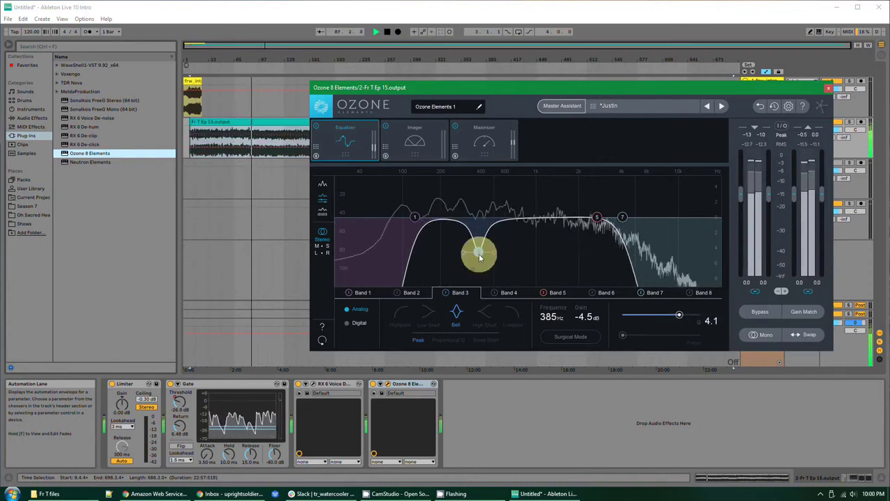
{"action": "double_click", "coordinate": [479, 254]}
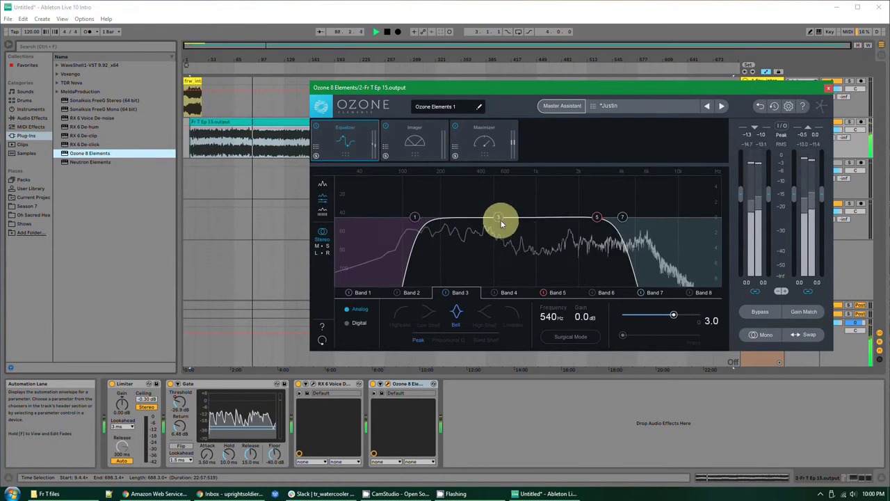
{"action": "left_click", "coordinate": [465, 310]}
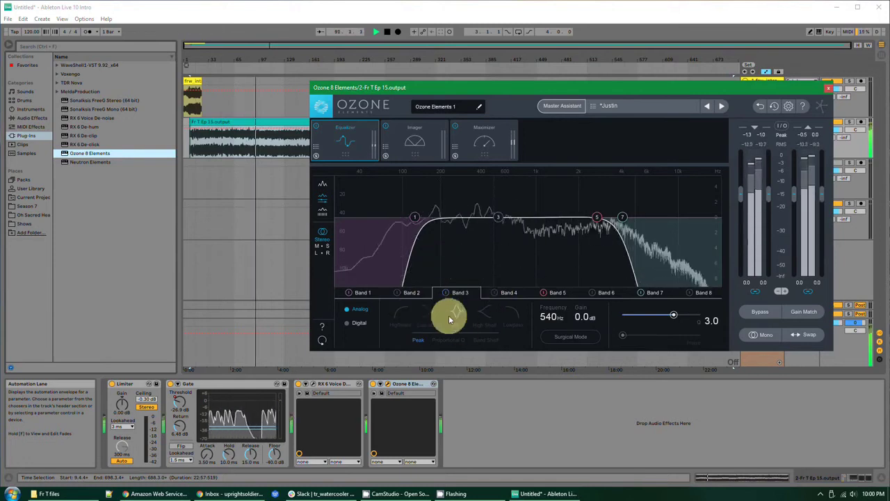
{"action": "double_click", "coordinate": [550, 316]}
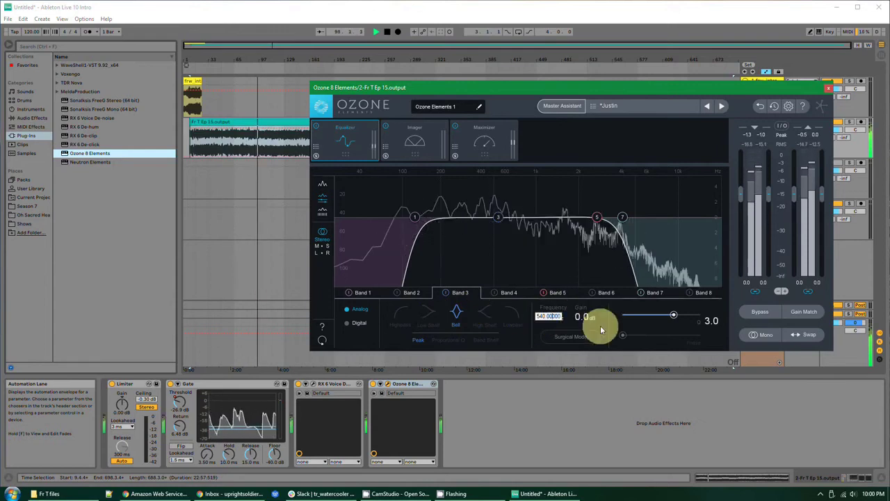
{"action": "key", "text": "Return"}
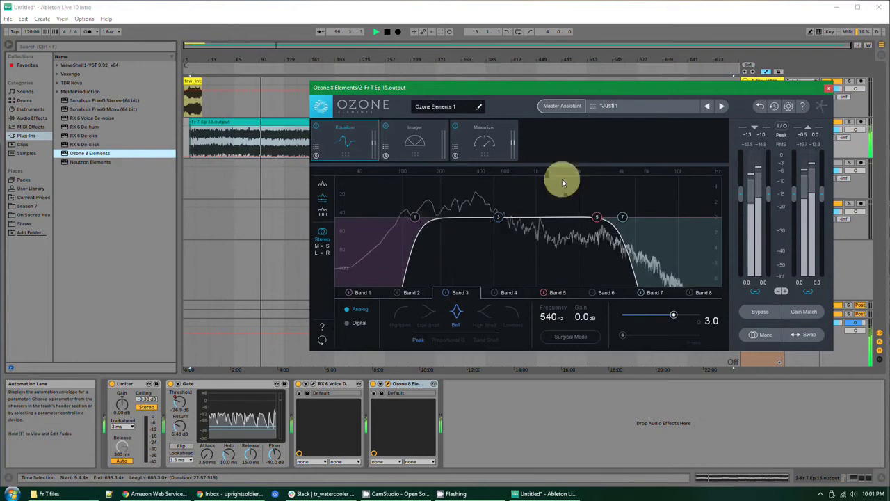
- Review the global presets list, collapsing the All-Purpose Mastering, Genre-Specific Mastering and Instruments and Busses groups
{"action": "left_click", "coordinate": [624, 106]}
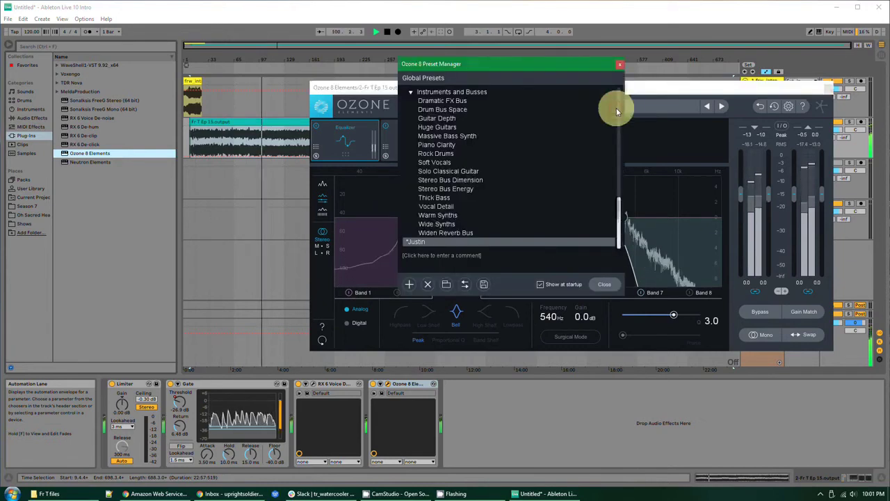
{"action": "scroll", "coordinate": [486, 207], "scroll_direction": "up", "scroll_amount": 15}
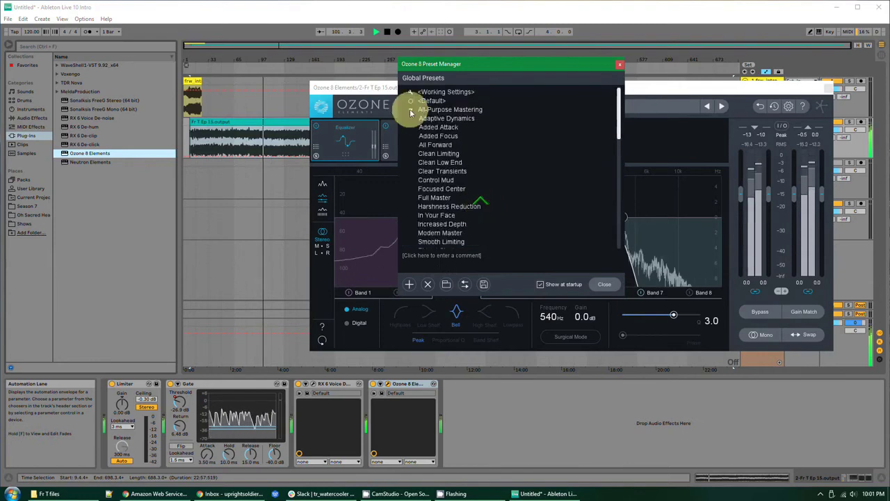
{"action": "left_click", "coordinate": [410, 109]}
{"action": "left_click", "coordinate": [410, 119]}
{"action": "left_click", "coordinate": [410, 118]}
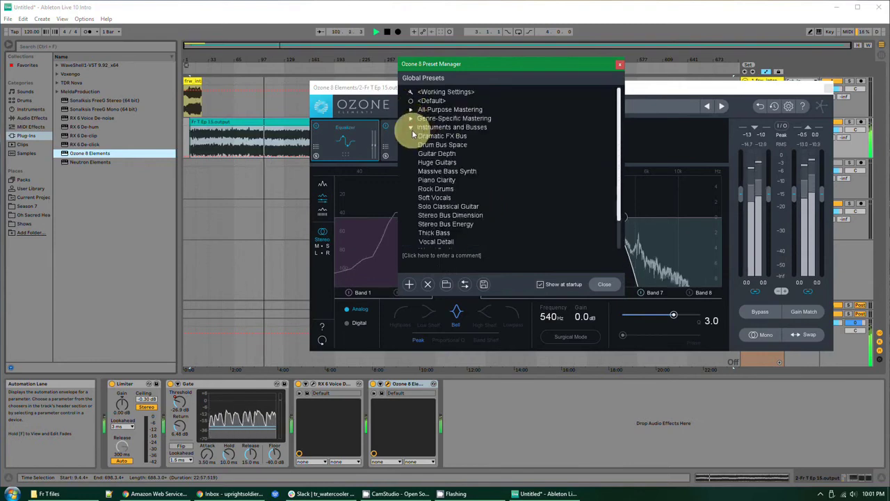
{"action": "left_click", "coordinate": [410, 128]}
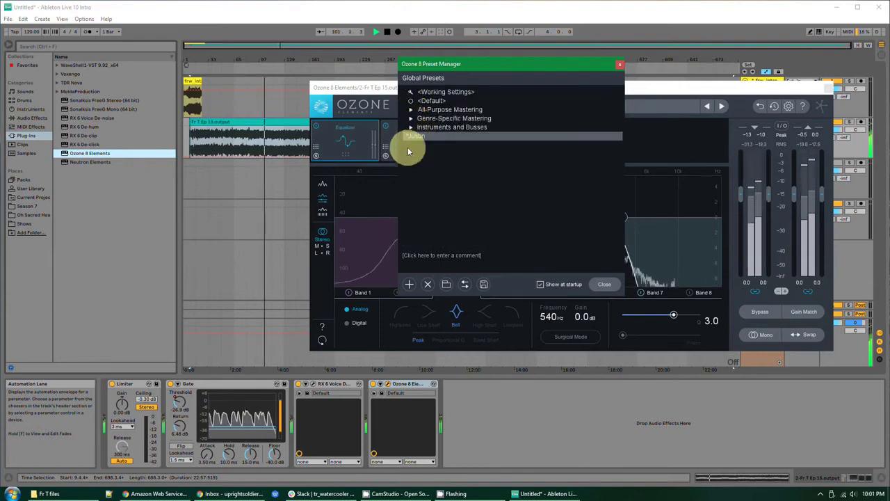
{"action": "left_click", "coordinate": [604, 284]}
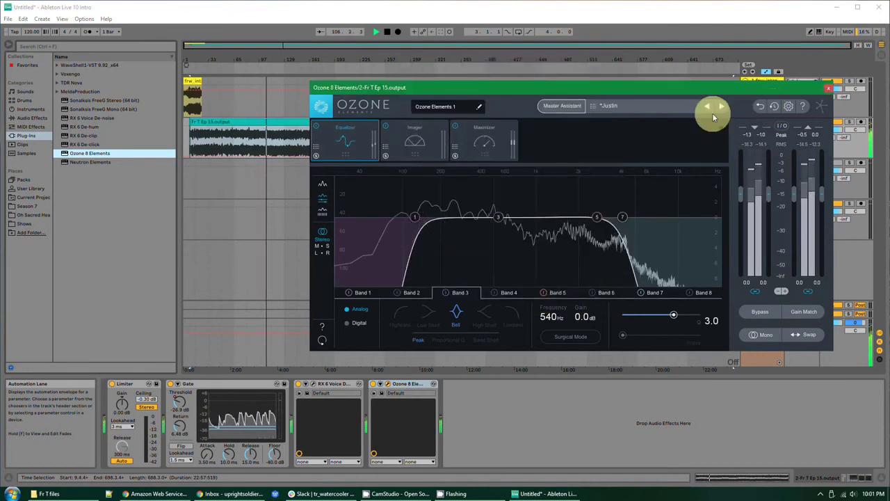
- Open and cancel the Master Assistant, and add a new global preset with the default name
{"action": "left_click", "coordinate": [580, 106]}
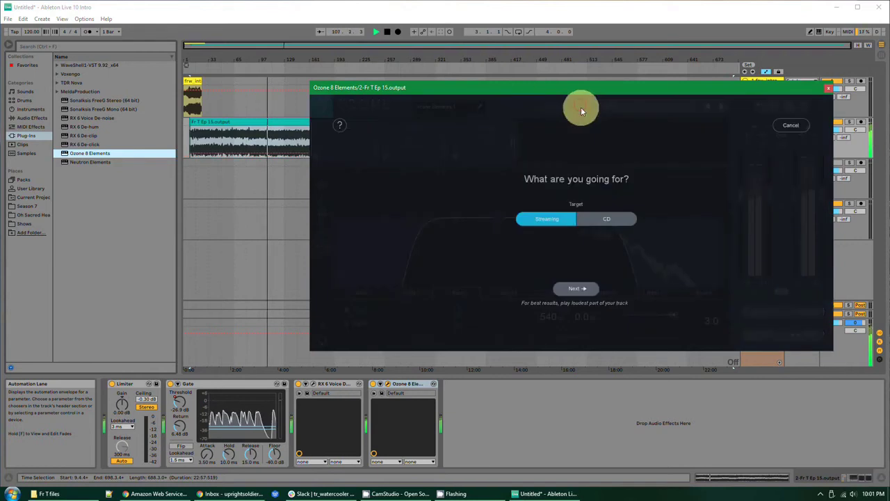
{"action": "left_click", "coordinate": [797, 126]}
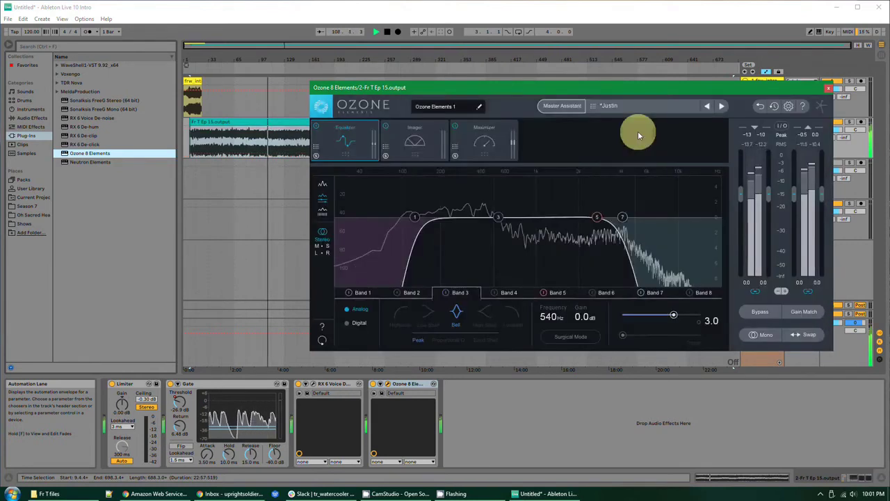
{"action": "left_click", "coordinate": [592, 106]}
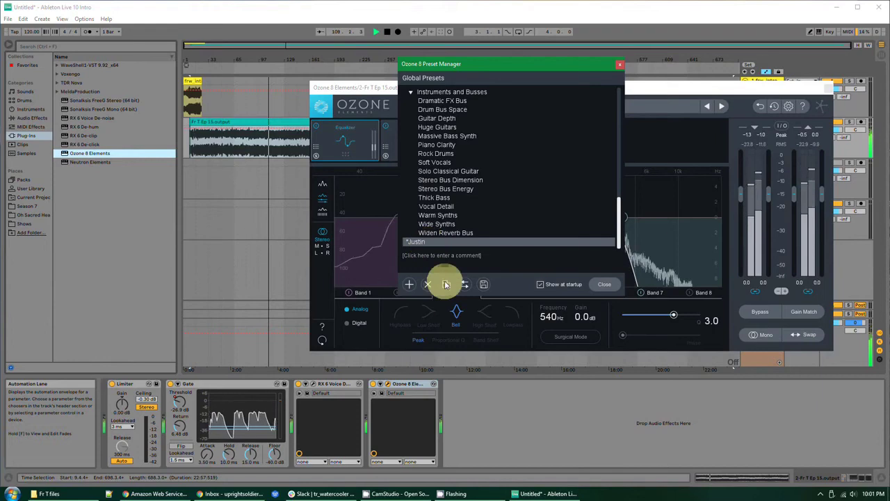
{"action": "left_click", "coordinate": [409, 286]}
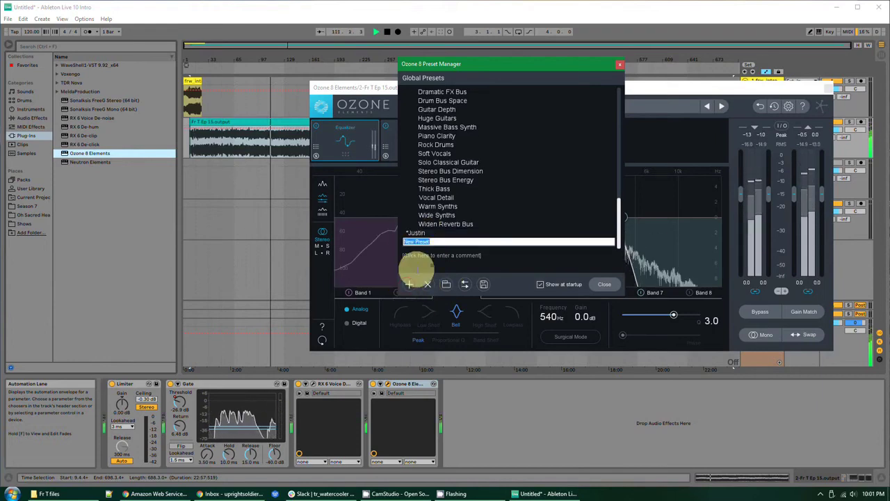
{"action": "left_click", "coordinate": [601, 285]}
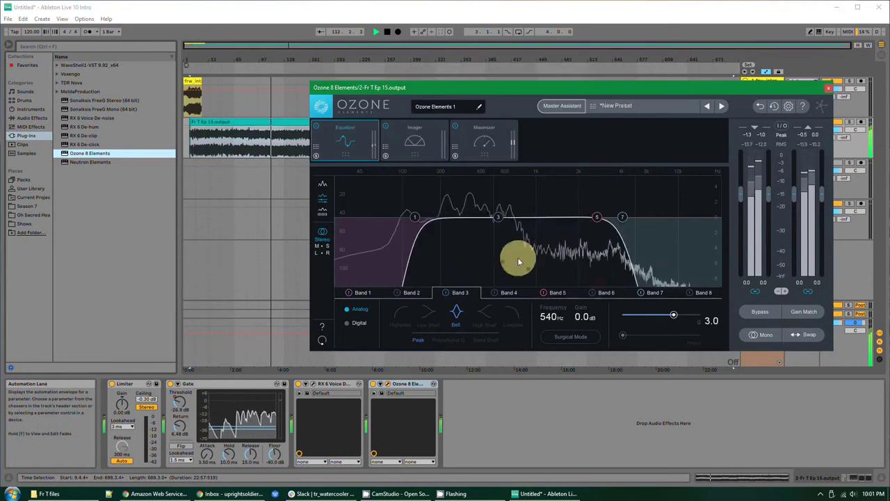
- Delete the newly added global preset and close the Preset Manager
{"action": "left_click", "coordinate": [615, 105]}
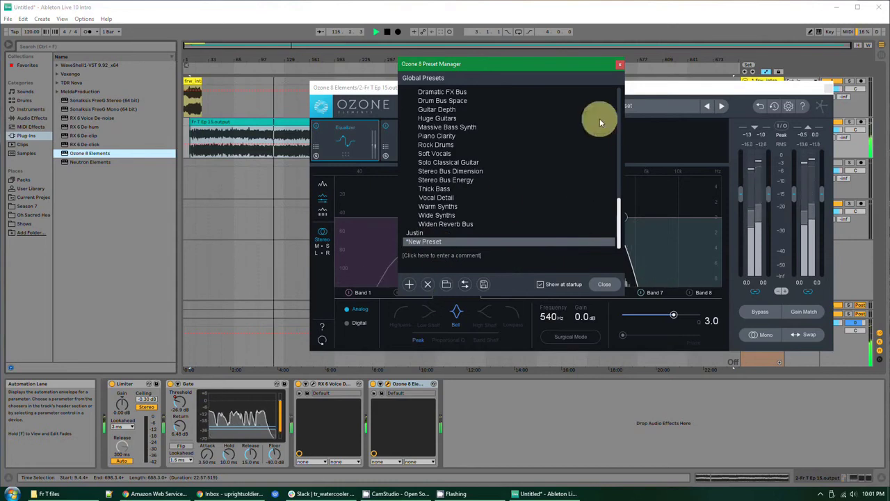
{"action": "left_click", "coordinate": [430, 285]}
{"action": "left_click", "coordinate": [457, 280]}
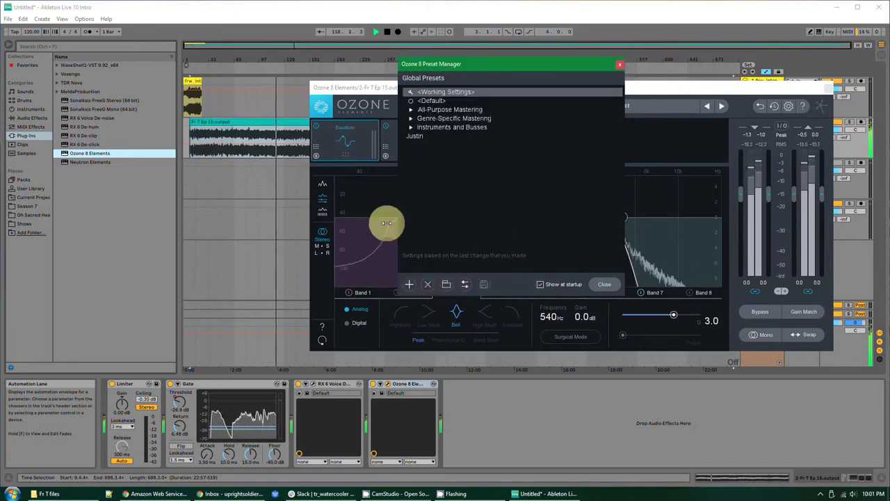
{"action": "left_click", "coordinate": [604, 284]}
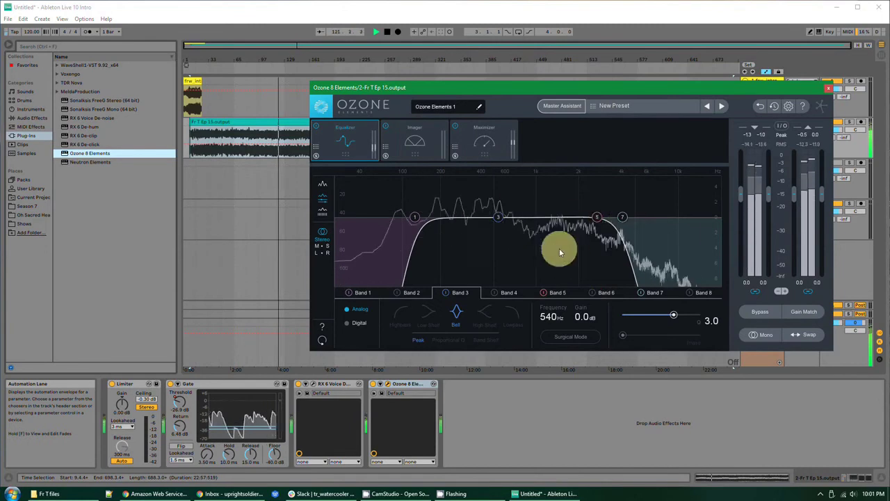
- Show the Imager on the voice track, and add Ozone 8 Elements to the intro music track with its Imager displayed
{"action": "left_click", "coordinate": [399, 130]}
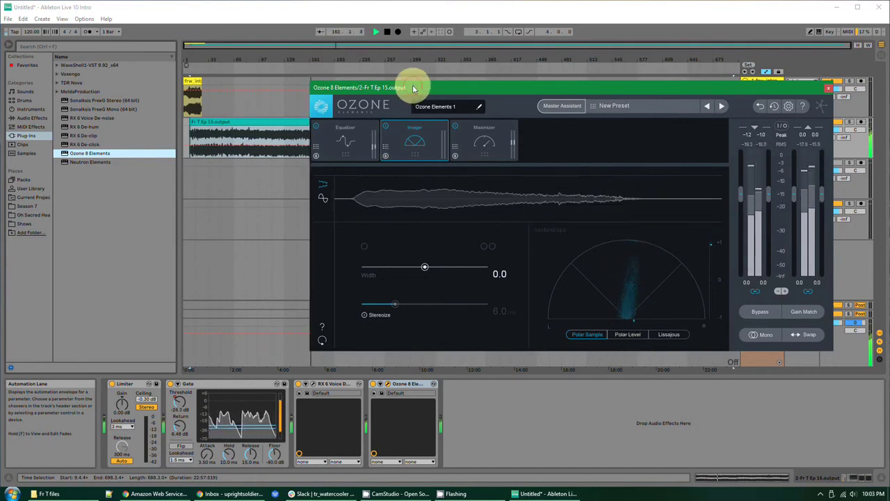
{"action": "left_click_drag", "start_coordinate": [397, 88], "coordinate": [375, 79]}
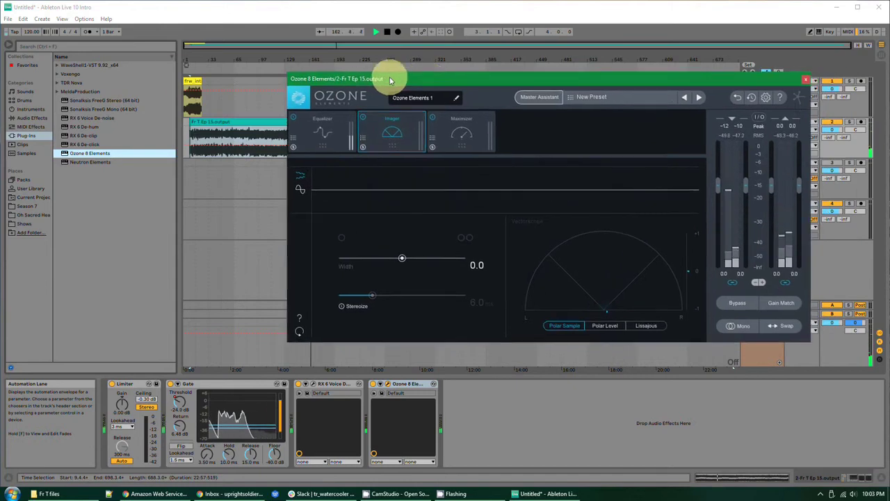
{"action": "left_click", "coordinate": [199, 89]}
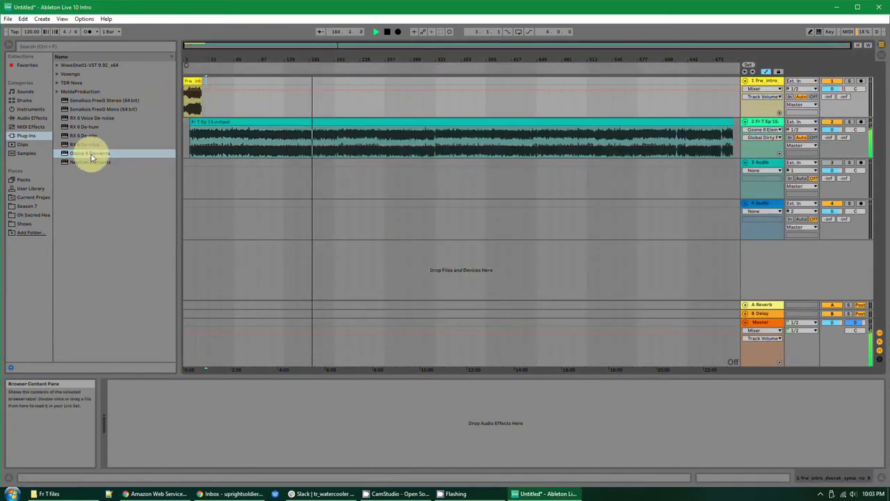
{"action": "left_click_drag", "start_coordinate": [91, 156], "coordinate": [289, 99]}
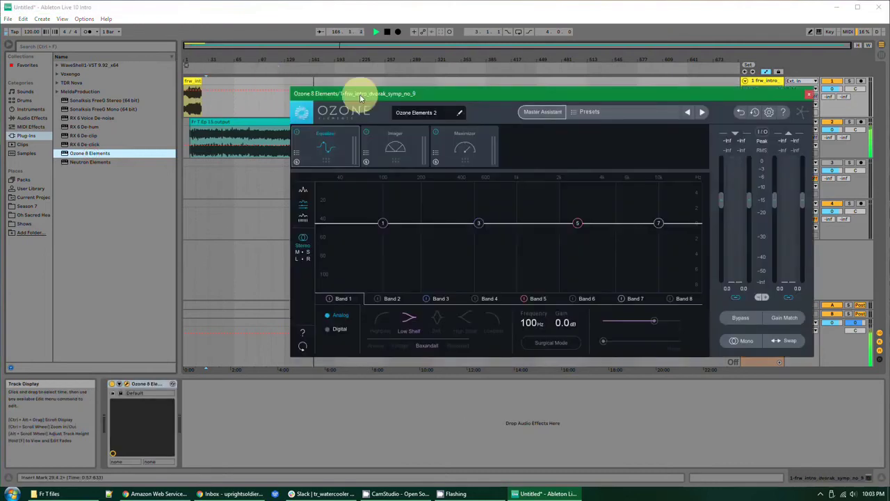
{"action": "left_click", "coordinate": [395, 146]}
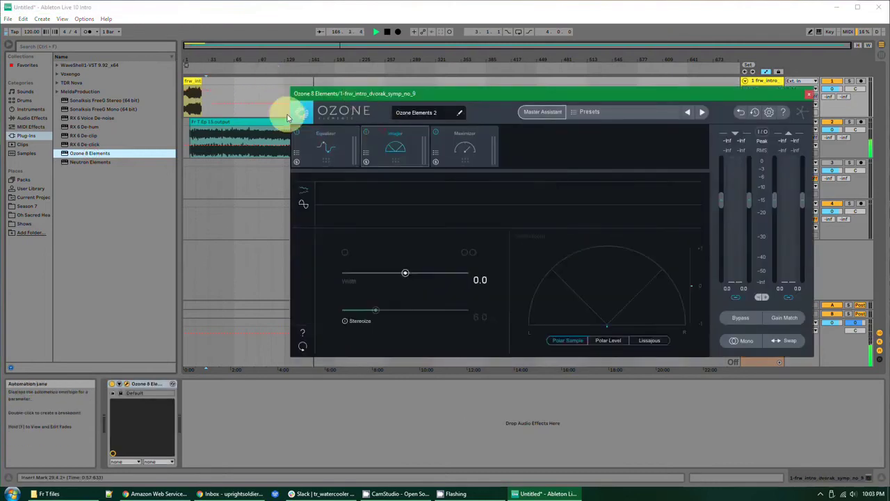
- Play the arrangement from the start and examine the intro music's stereo spread in the Imager's vectorscope
{"action": "left_click", "coordinate": [185, 86]}
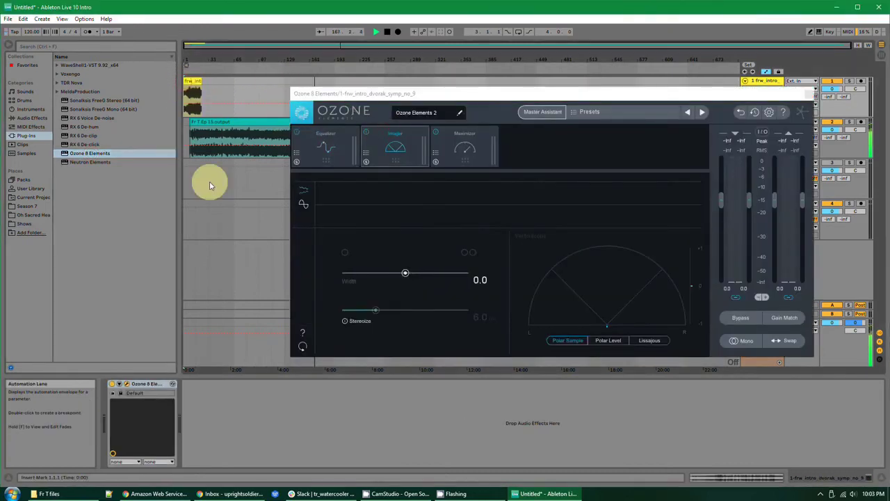
{"action": "key", "text": "space"}
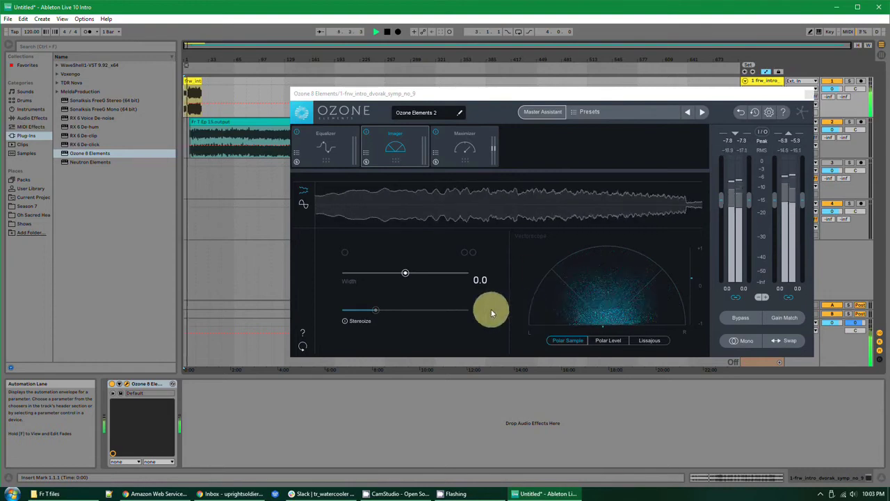
{"action": "mouse_move", "coordinate": [443, 304]}
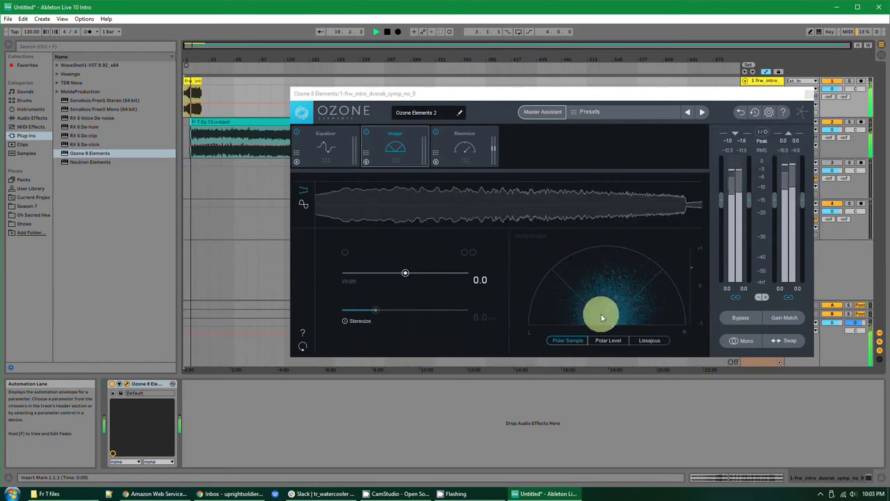
- Try narrowing the intro music's Imager width to -85.9 and -100, return it to the middle, and close the plug-in window
{"action": "left_click", "coordinate": [407, 277]}
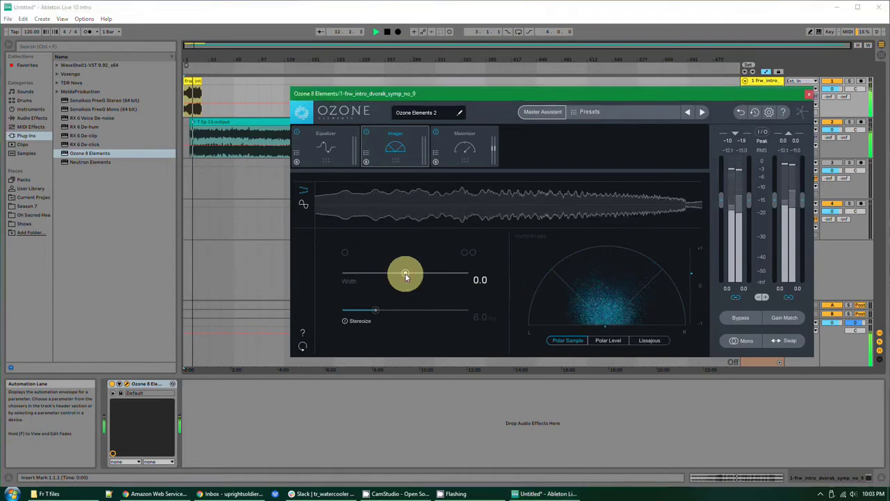
{"action": "left_click_drag", "start_coordinate": [406, 277], "coordinate": [370, 276]}
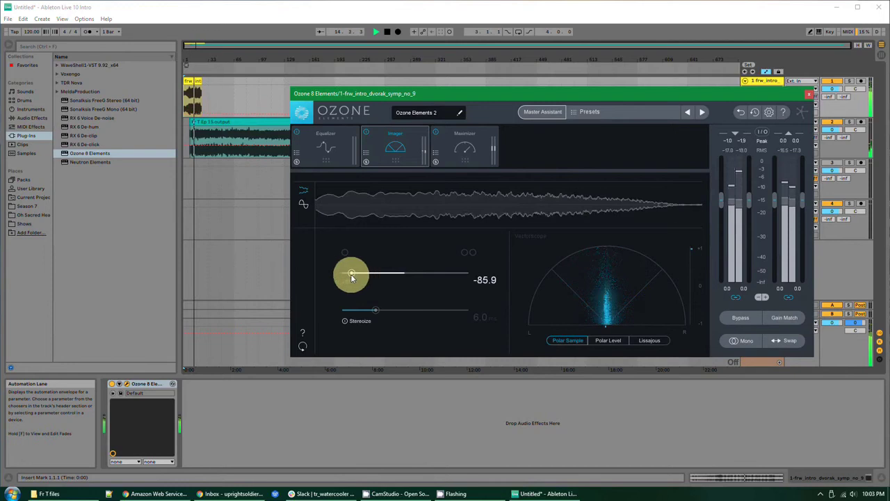
{"action": "left_click_drag", "start_coordinate": [353, 277], "coordinate": [339, 274]}
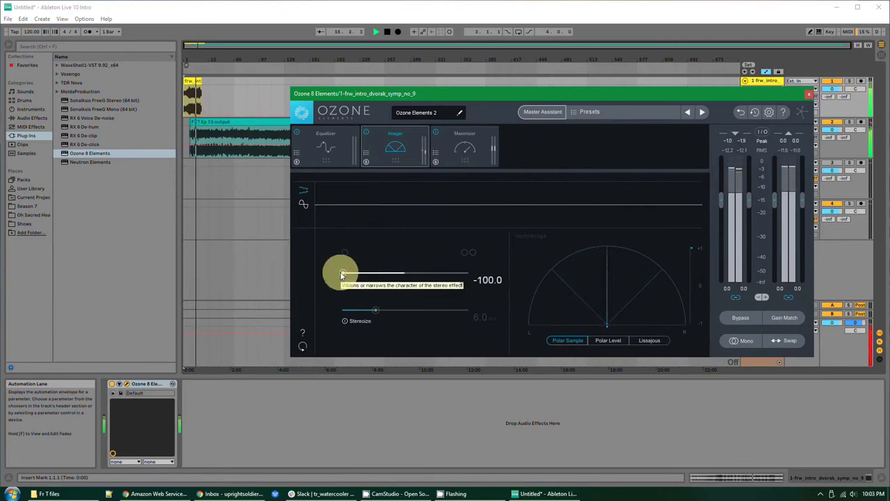
{"action": "left_click_drag", "start_coordinate": [342, 276], "coordinate": [403, 272]}
{"action": "left_click", "coordinate": [809, 94]}
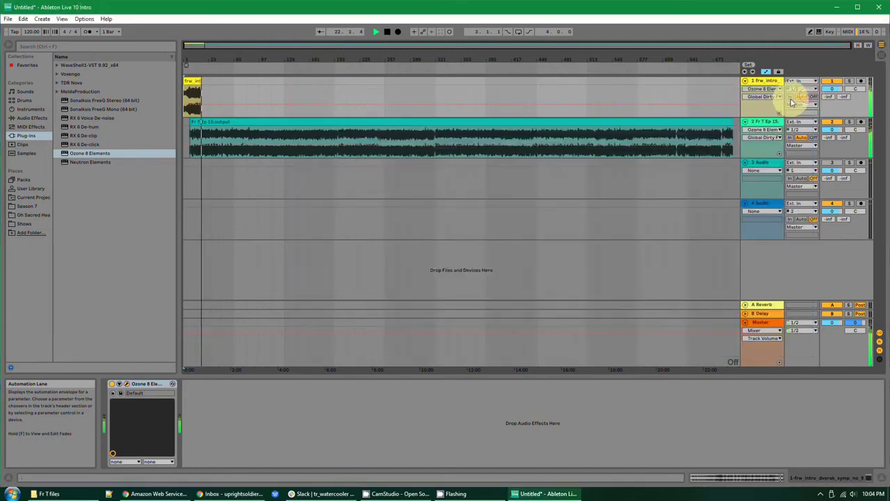
- Select the voice clip and bring its track's Ozone 8 Elements window to the front with the Imager showing
{"action": "left_click", "coordinate": [235, 121]}
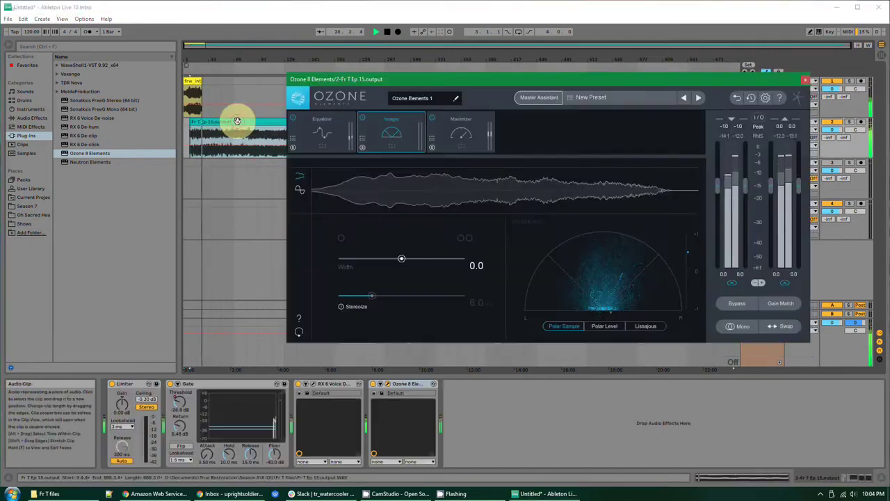
{"action": "left_click", "coordinate": [403, 384]}
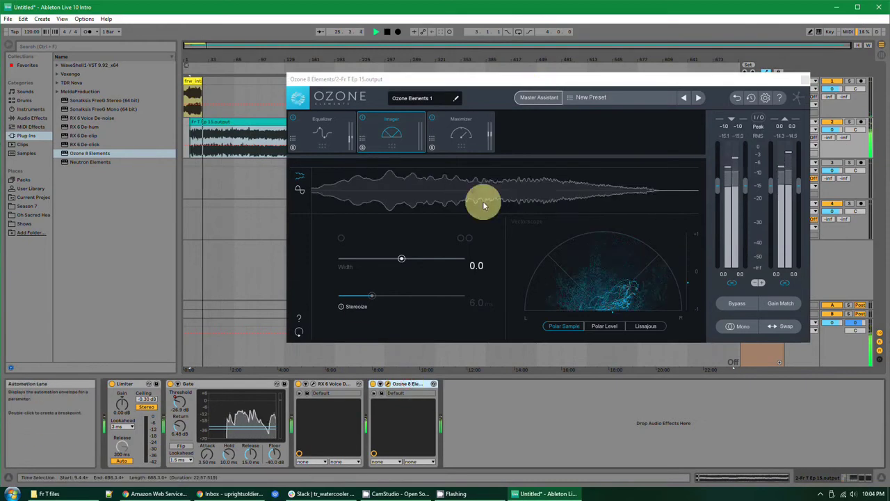
{"action": "left_click", "coordinate": [513, 81]}
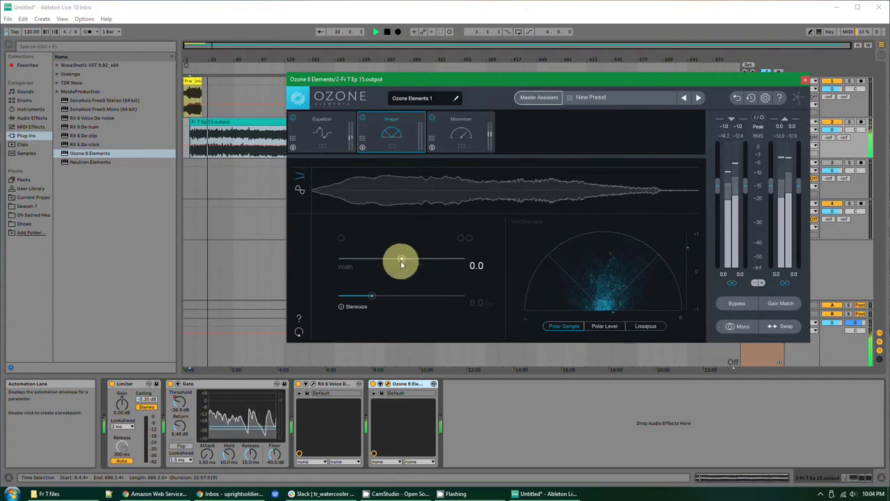
- Try the voice track's Imager width at -85.9, -100 and -87.4, ending at -85.2
{"action": "left_click_drag", "start_coordinate": [402, 258], "coordinate": [347, 261]}
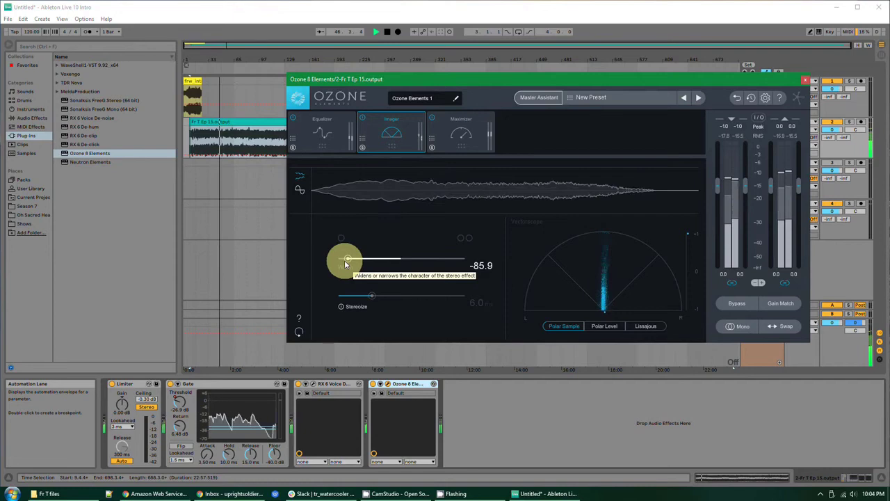
{"action": "left_click_drag", "start_coordinate": [349, 262], "coordinate": [329, 258]}
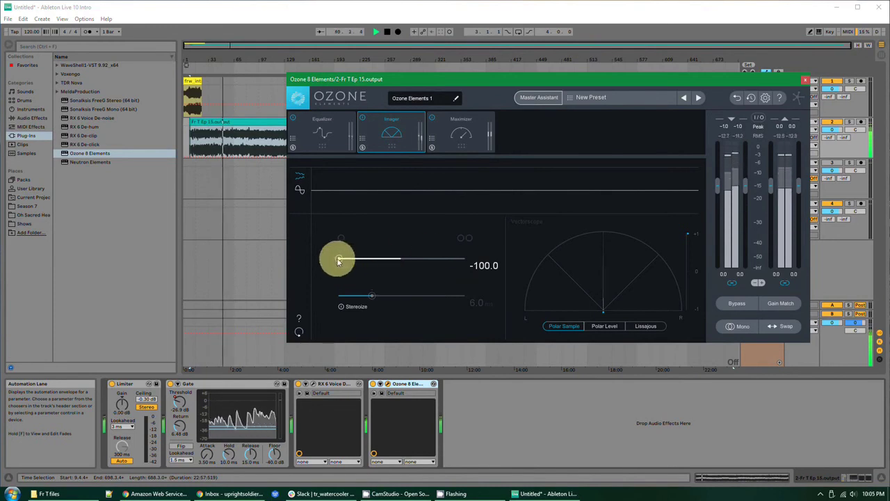
{"action": "left_click_drag", "start_coordinate": [339, 261], "coordinate": [347, 259]}
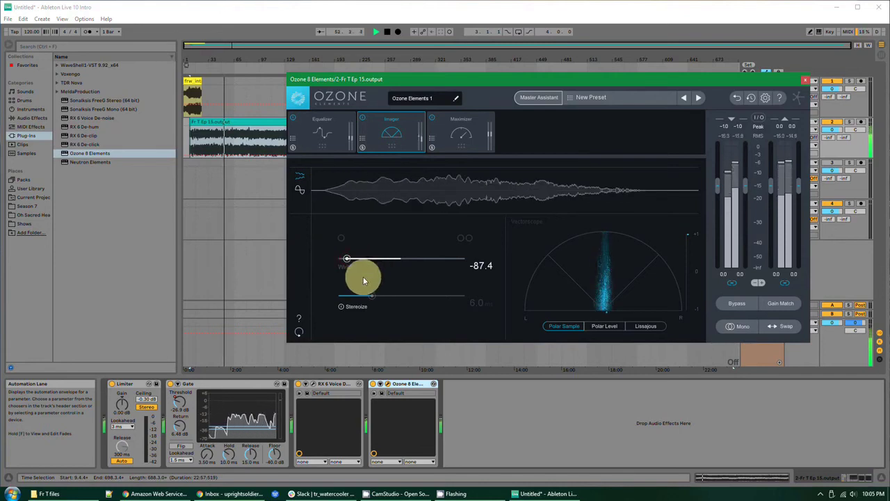
{"action": "left_click_drag", "start_coordinate": [348, 261], "coordinate": [350, 258]}
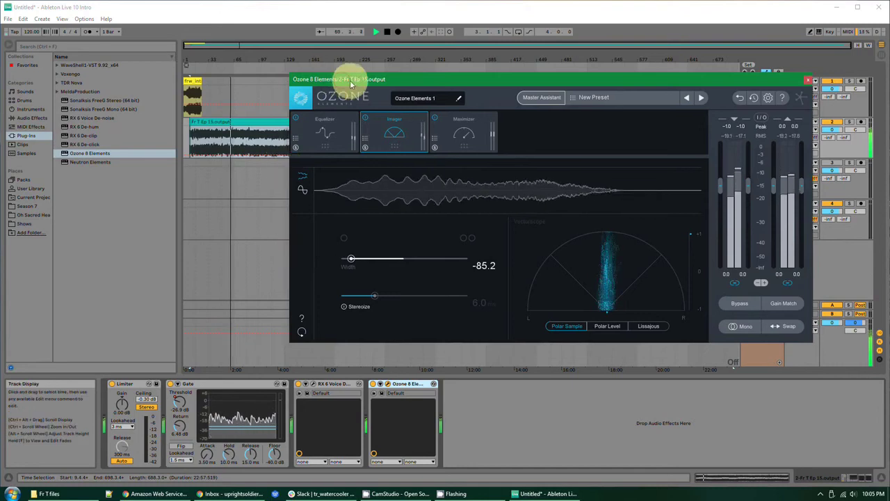
- Try the voice track's Imager width at -100 and -74.1, and view the Maximizer's settings
{"action": "left_click_drag", "start_coordinate": [345, 79], "coordinate": [373, 91]}
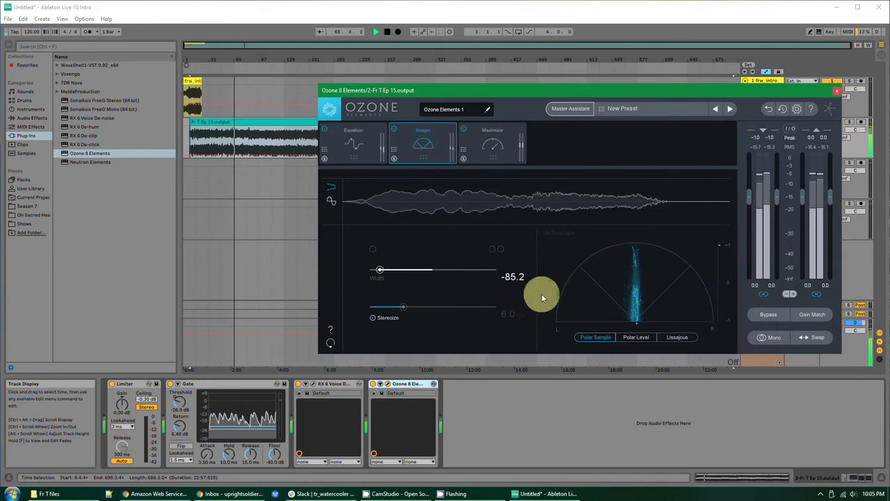
{"action": "left_click_drag", "start_coordinate": [379, 273], "coordinate": [279, 270]}
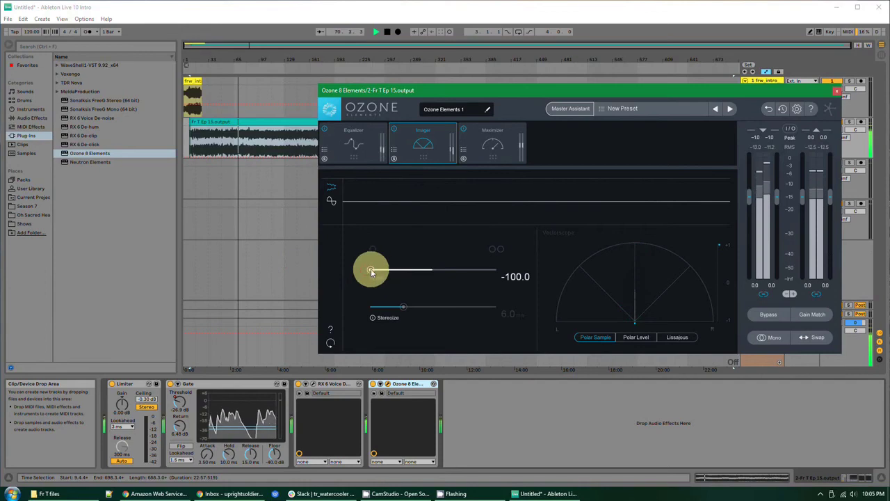
{"action": "left_click_drag", "start_coordinate": [372, 268], "coordinate": [388, 270]}
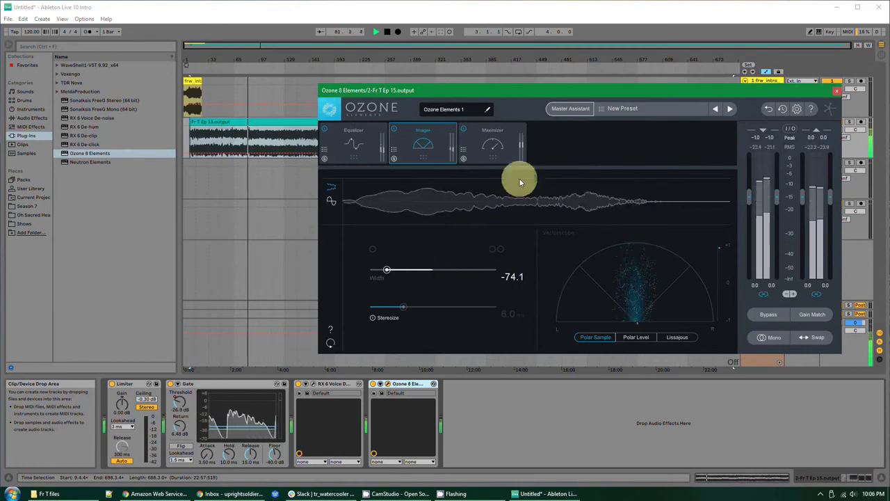
{"action": "left_click", "coordinate": [493, 138]}
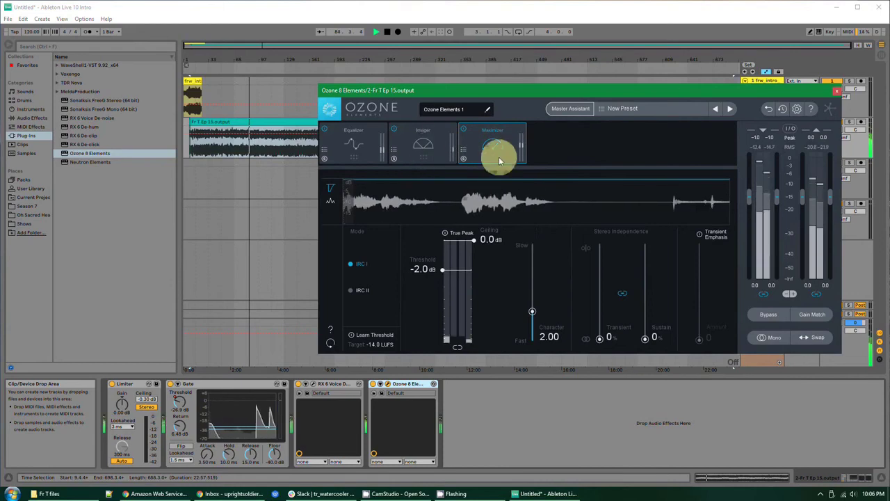
{"action": "left_click", "coordinate": [408, 131]}
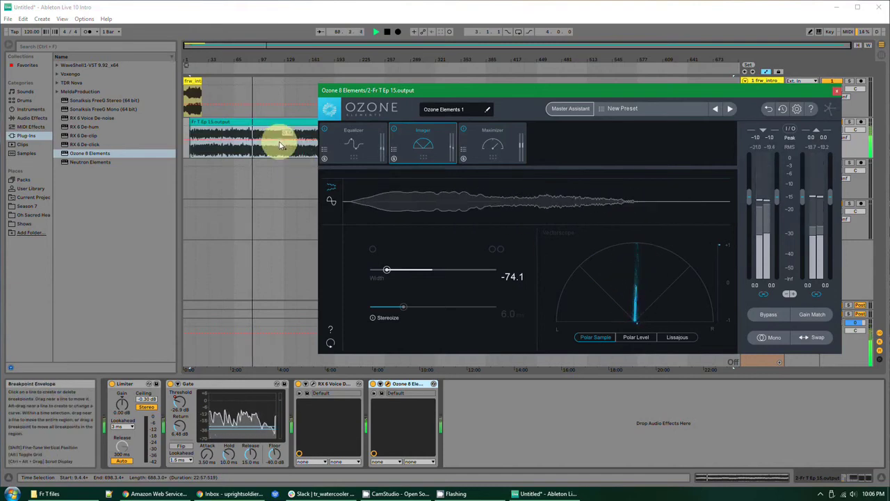
- Restart playback from the beginning and set the voice track's Imager width to -100
{"action": "left_click", "coordinate": [244, 153]}
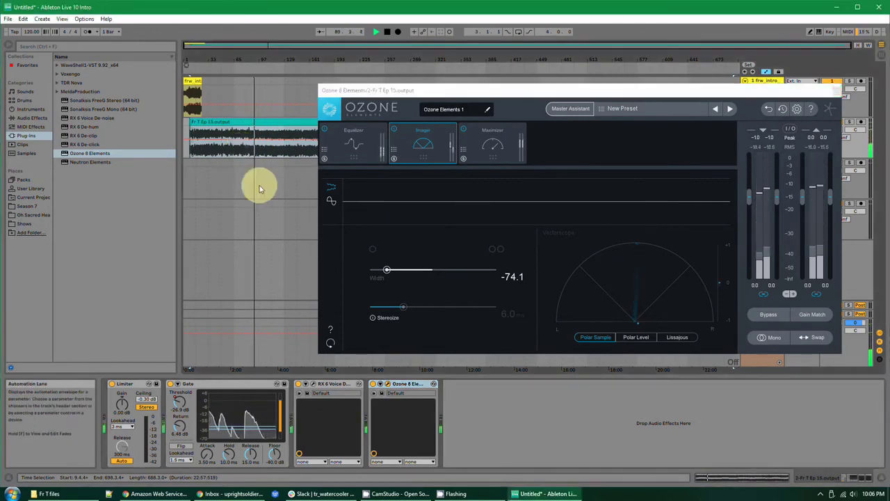
{"action": "key", "text": "space"}
{"action": "key", "text": "space"}
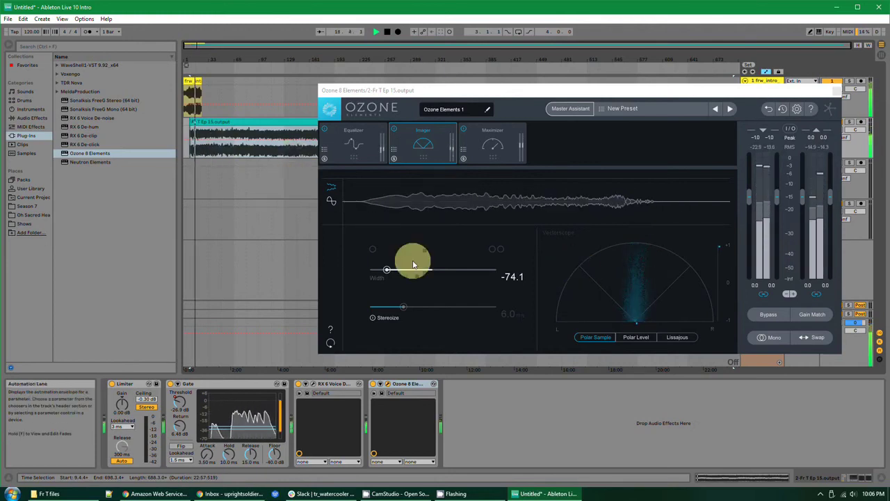
{"action": "left_click_drag", "start_coordinate": [380, 274], "coordinate": [335, 277]}
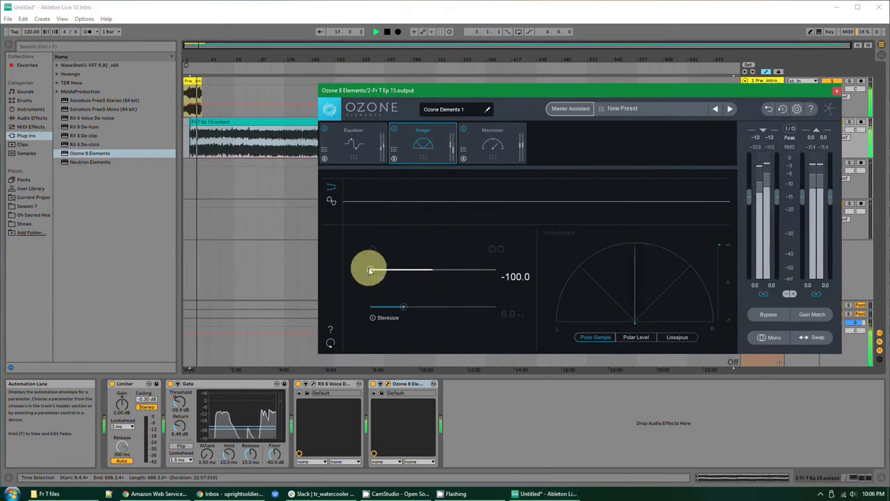
- Set the voice track's Imager width to -73.3, glance at the Equalizer, and close the Ozone 8 Elements window
{"action": "mouse_move", "coordinate": [354, 271]}
{"action": "left_mouse_down"}
{"action": "mouse_move", "coordinate": [394, 272]}
{"action": "mouse_move", "coordinate": [355, 271]}
{"action": "left_mouse_up"}
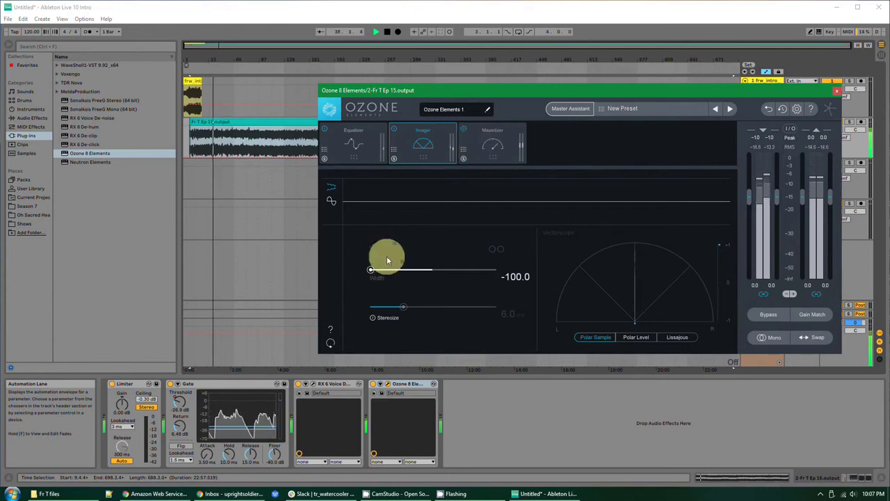
{"action": "mouse_move", "coordinate": [372, 270]}
{"action": "left_mouse_down"}
{"action": "mouse_move", "coordinate": [388, 274]}
{"action": "mouse_move", "coordinate": [361, 272]}
{"action": "mouse_move", "coordinate": [384, 273]}
{"action": "left_mouse_up"}
{"action": "left_click", "coordinate": [506, 127]}
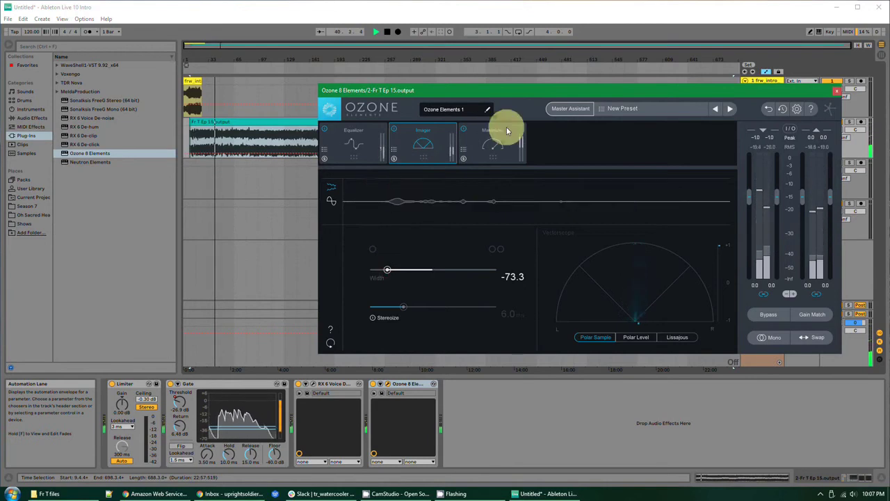
{"action": "left_click", "coordinate": [427, 133]}
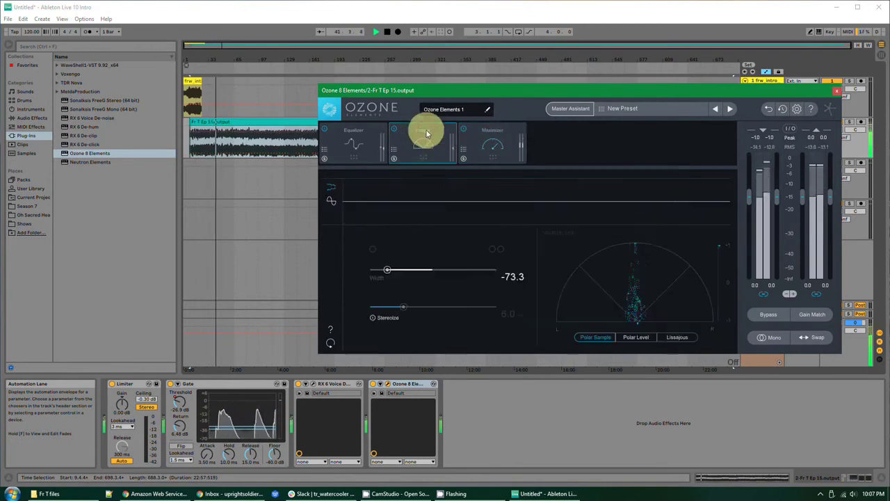
{"action": "left_click", "coordinate": [360, 134]}
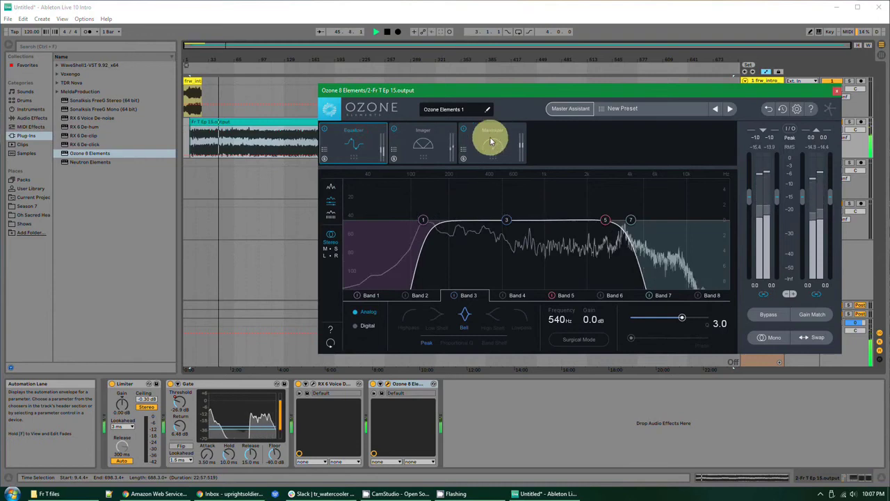
{"action": "left_click", "coordinate": [417, 128]}
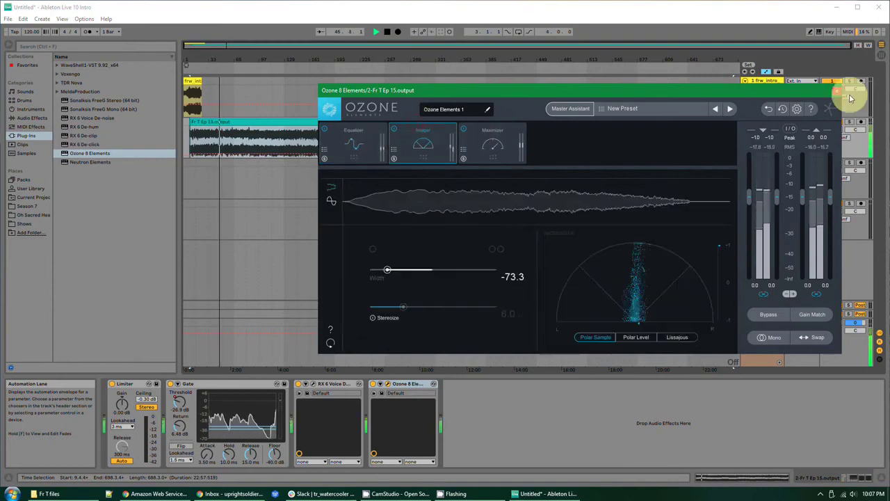
{"action": "left_click", "coordinate": [837, 91]}
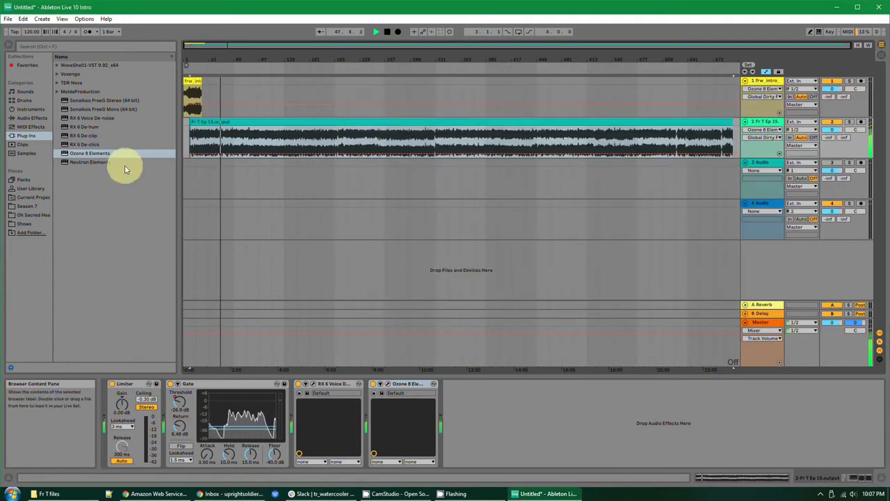
- Add Neutron Elements to the voice track, bypass its Equalizer and show its Compressor settings
{"action": "left_click", "coordinate": [105, 162]}
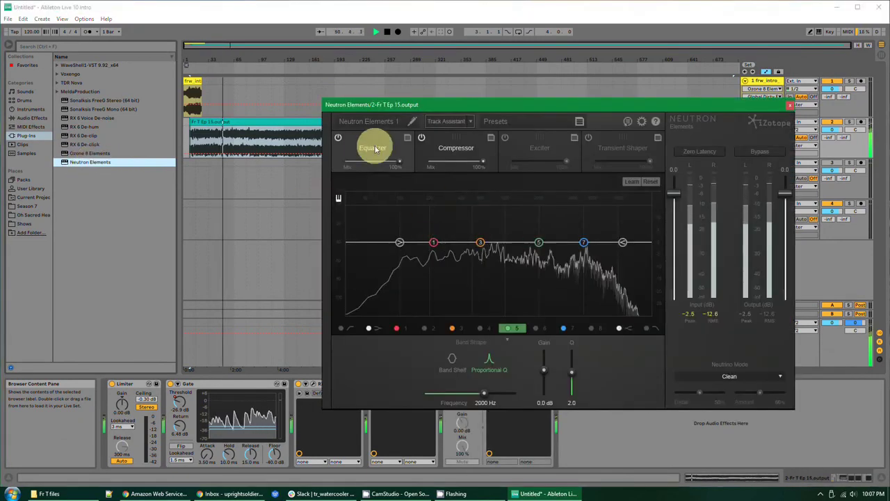
{"action": "left_click", "coordinate": [339, 139]}
{"action": "left_click", "coordinate": [339, 138]}
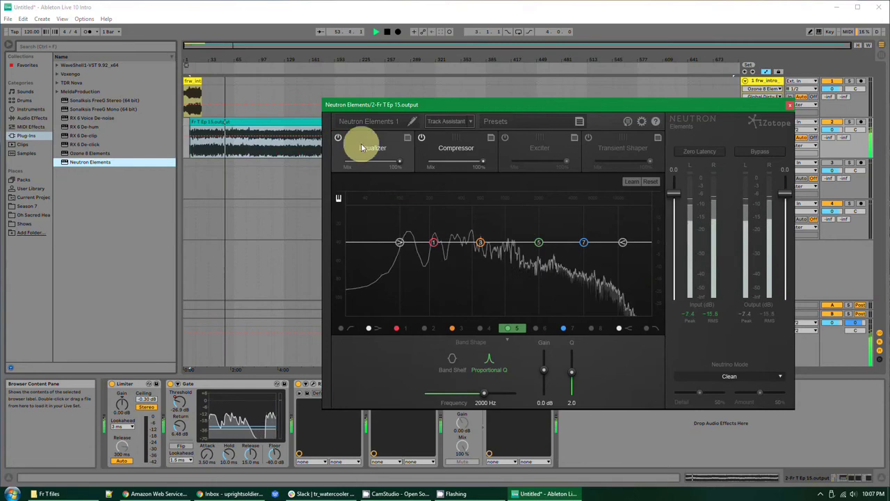
{"action": "left_click", "coordinate": [338, 138]}
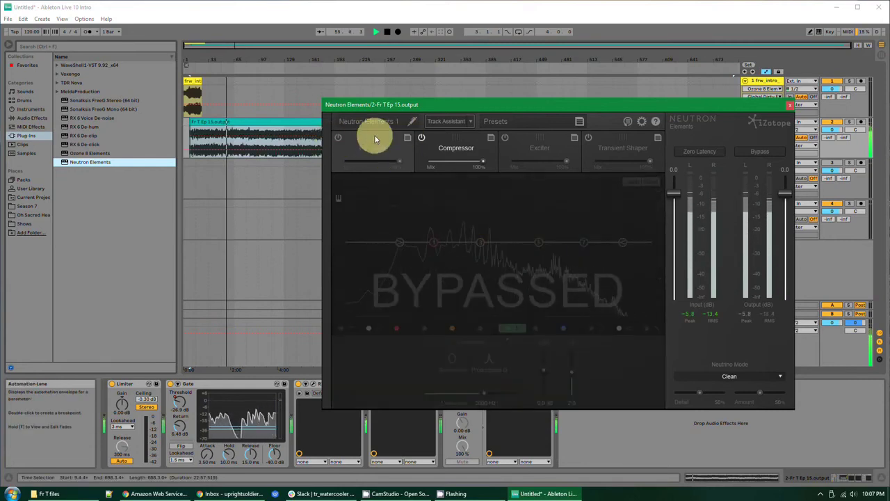
{"action": "left_click", "coordinate": [428, 140]}
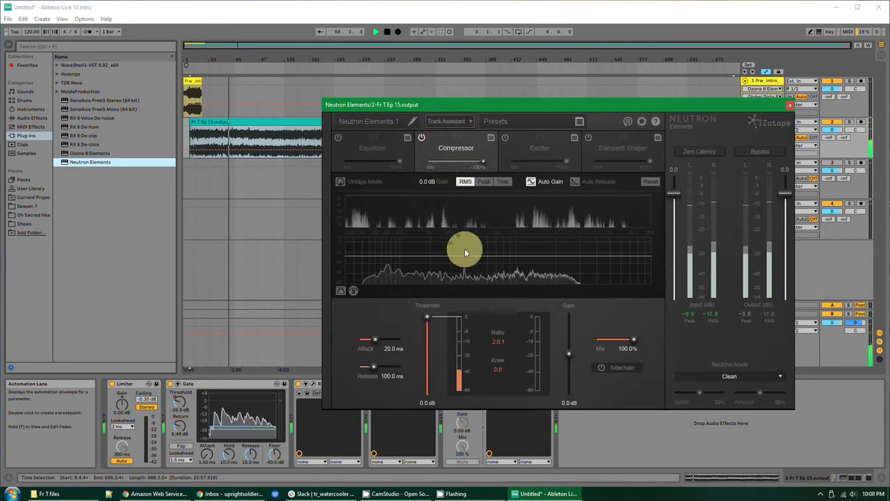
- Set the Neutron Compressor's threshold to -33.6 dB, attack to 11.5 ms and release to 1298 ms
{"action": "left_click_drag", "start_coordinate": [425, 316], "coordinate": [433, 371]}
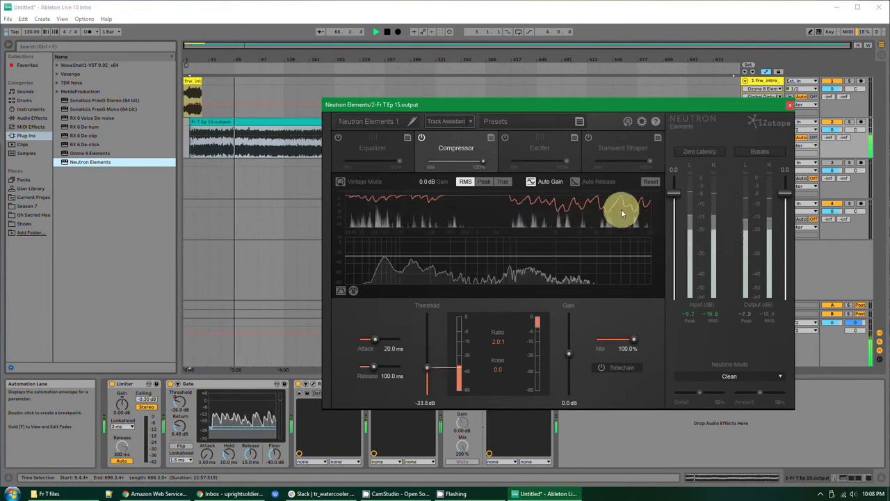
{"action": "mouse_move", "coordinate": [375, 339]}
{"action": "left_mouse_down"}
{"action": "mouse_move", "coordinate": [364, 338]}
{"action": "mouse_move", "coordinate": [413, 342]}
{"action": "mouse_move", "coordinate": [362, 348]}
{"action": "mouse_move", "coordinate": [383, 341]}
{"action": "left_mouse_up"}
{"action": "left_click_drag", "start_coordinate": [364, 364], "coordinate": [382, 368]}
{"action": "mouse_move", "coordinate": [381, 340]}
{"action": "left_mouse_down"}
{"action": "mouse_move", "coordinate": [368, 342]}
{"action": "mouse_move", "coordinate": [378, 345]}
{"action": "left_mouse_up"}
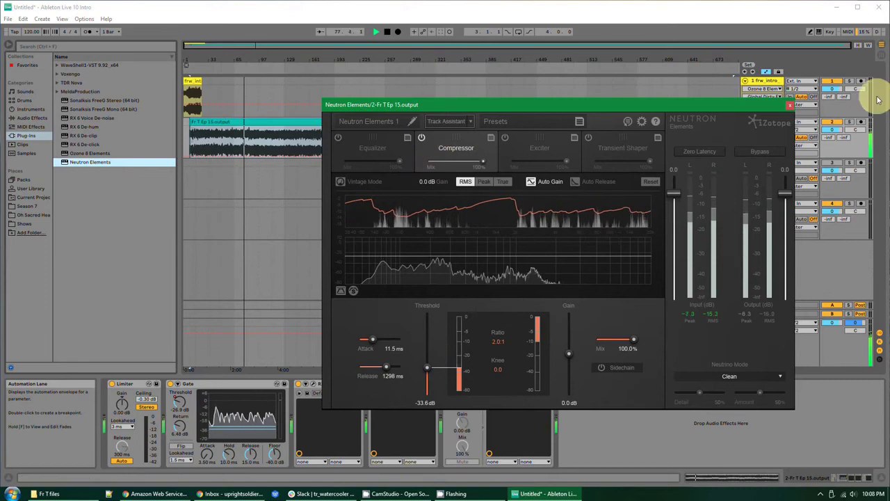
- Close the Neutron Elements window, deactivate the device and delete it from the voice track
{"action": "left_click", "coordinate": [789, 106]}
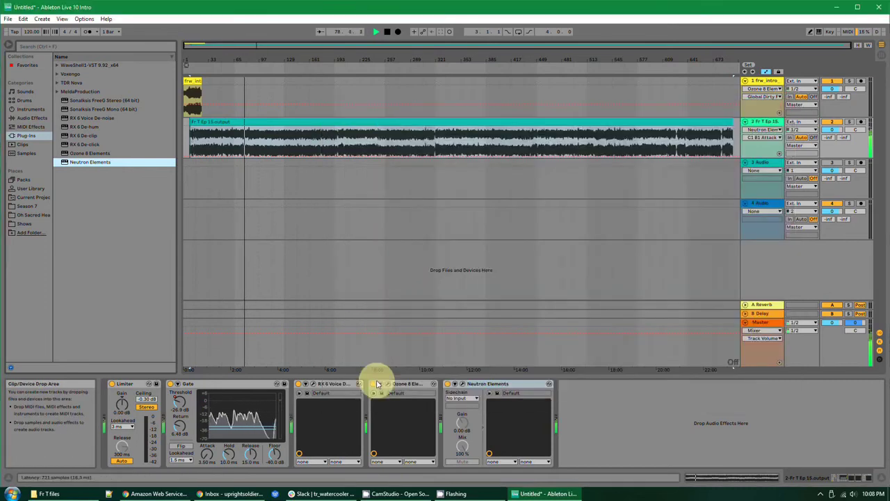
{"action": "left_click", "coordinate": [448, 384]}
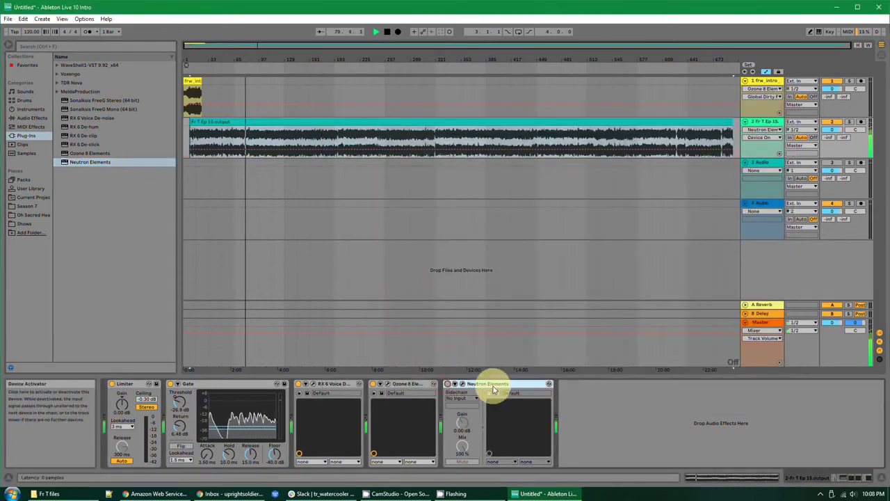
{"action": "right_click", "coordinate": [518, 387]}
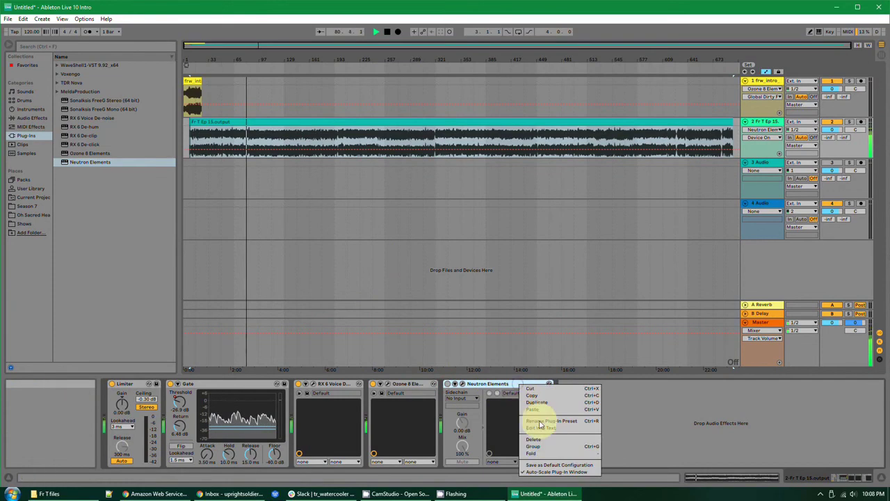
{"action": "left_click", "coordinate": [547, 443]}
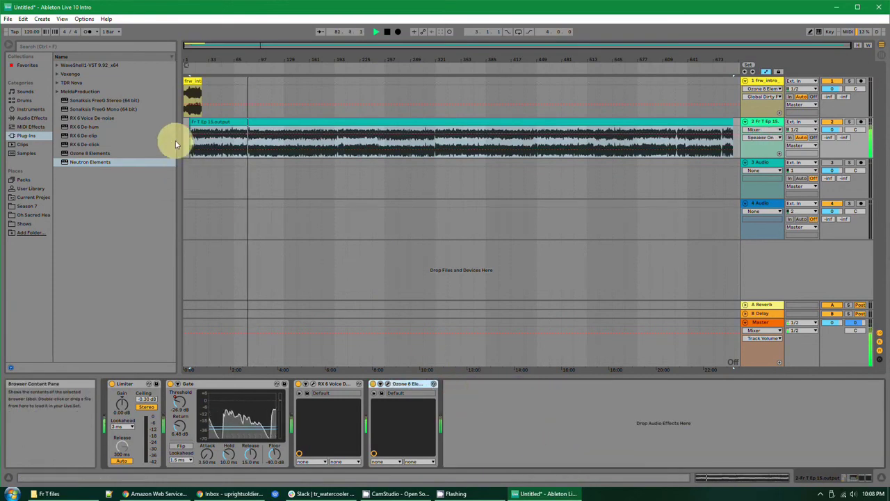
- Stop playback and examine the RX 6 plug-ins and the WaveShell, Voxengo, TDR Nova and MeldaProduction folders in the plug-in list
{"action": "key", "text": "space"}
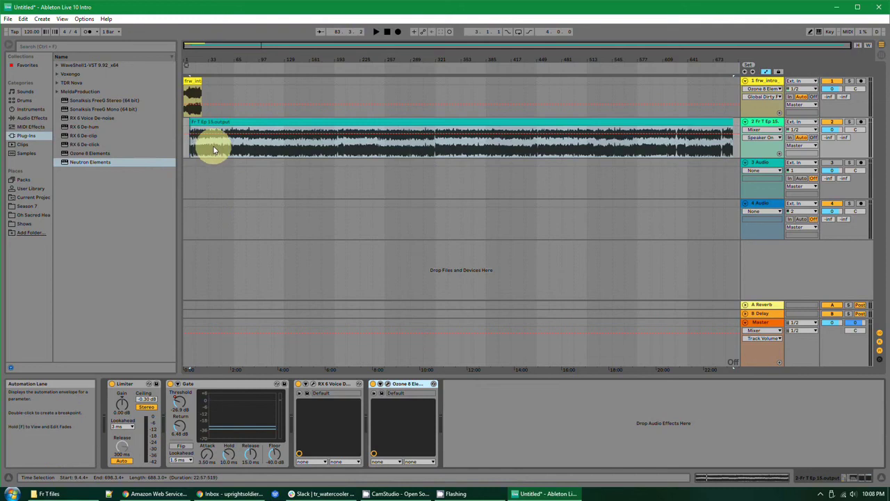
{"action": "left_click", "coordinate": [76, 144]}
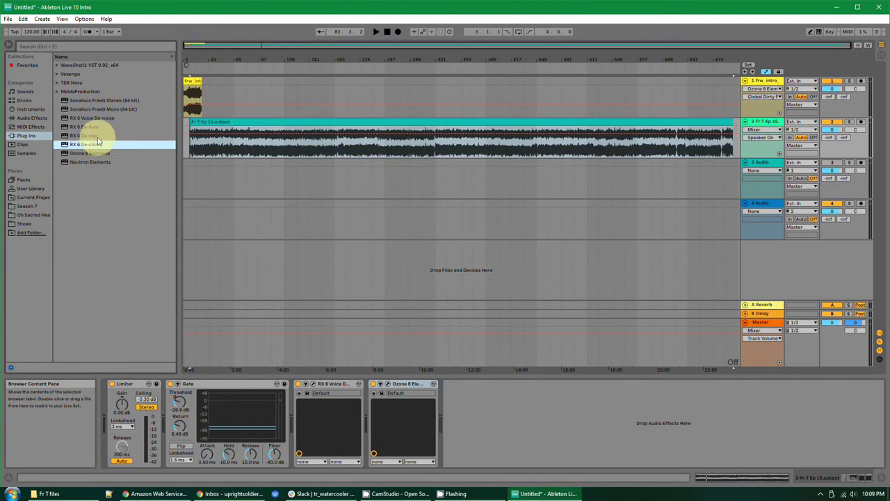
{"action": "left_click", "coordinate": [88, 136]}
{"action": "left_click", "coordinate": [89, 128]}
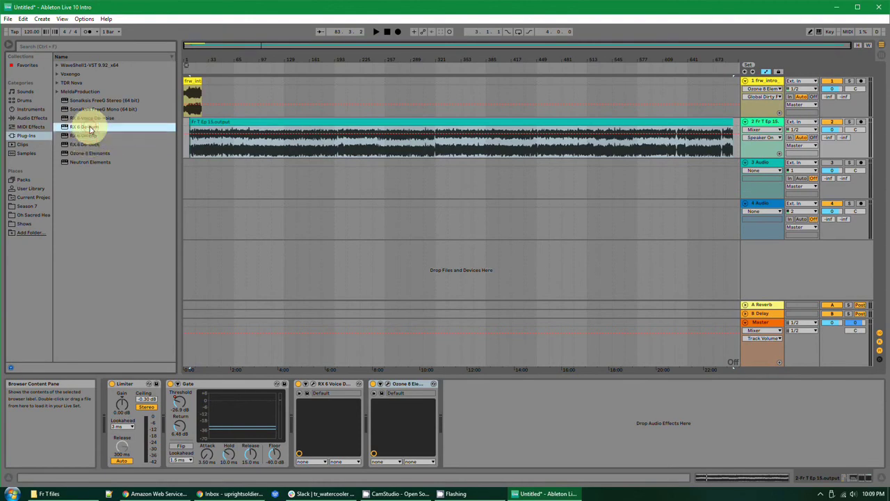
{"action": "left_click", "coordinate": [56, 65]}
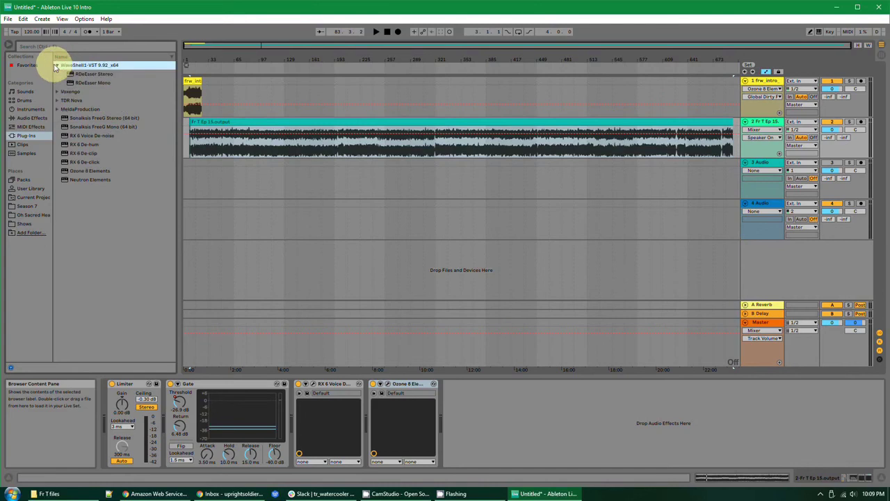
{"action": "left_click", "coordinate": [262, 133]}
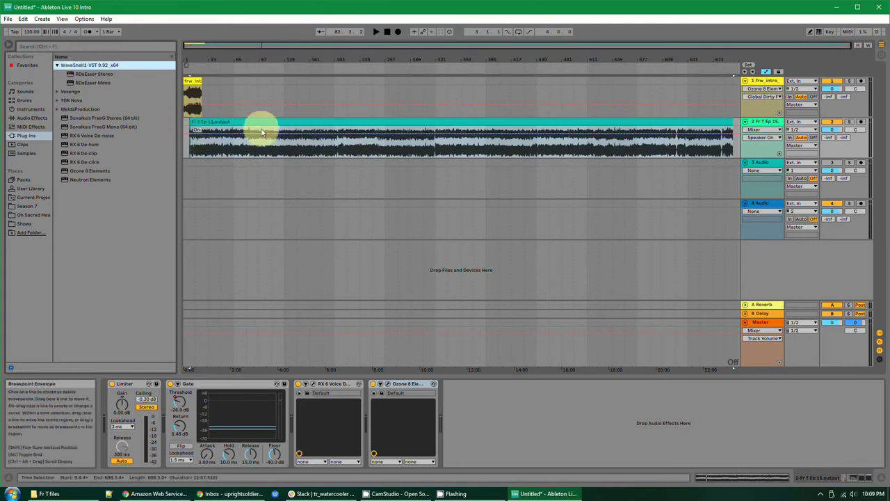
{"action": "left_click", "coordinate": [231, 147]}
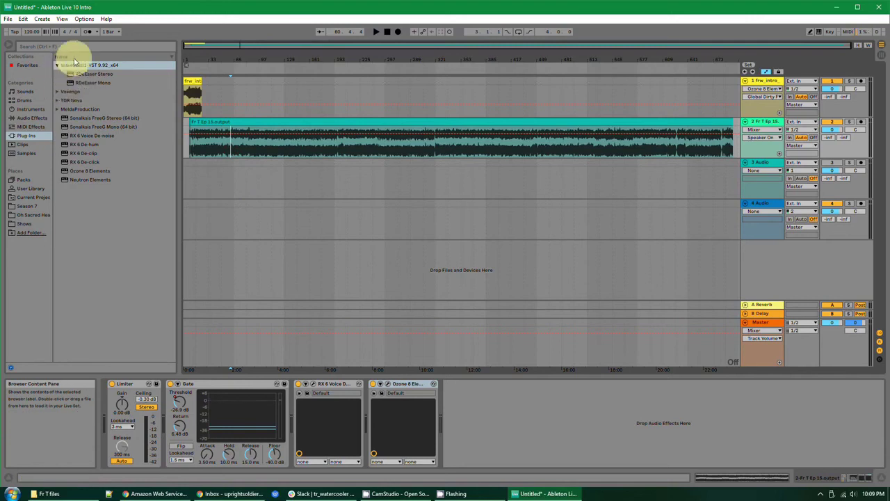
{"action": "left_click", "coordinate": [55, 91]}
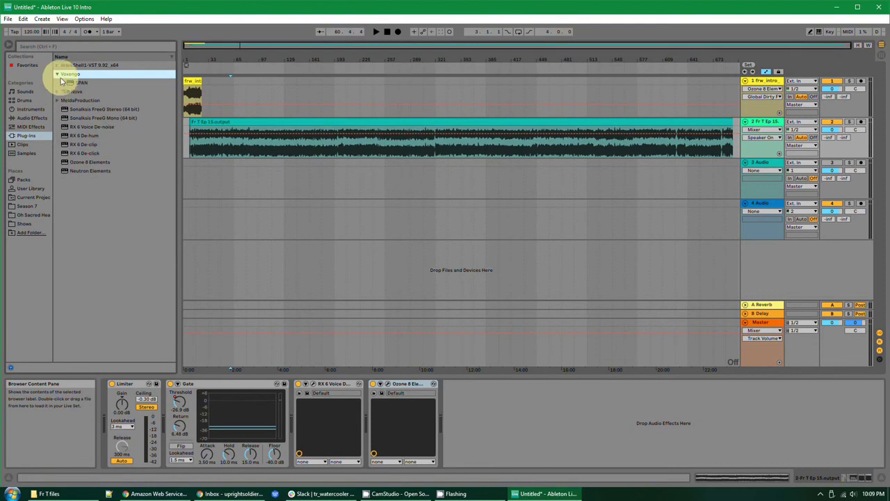
{"action": "left_click", "coordinate": [59, 88]}
{"action": "left_click", "coordinate": [57, 85]}
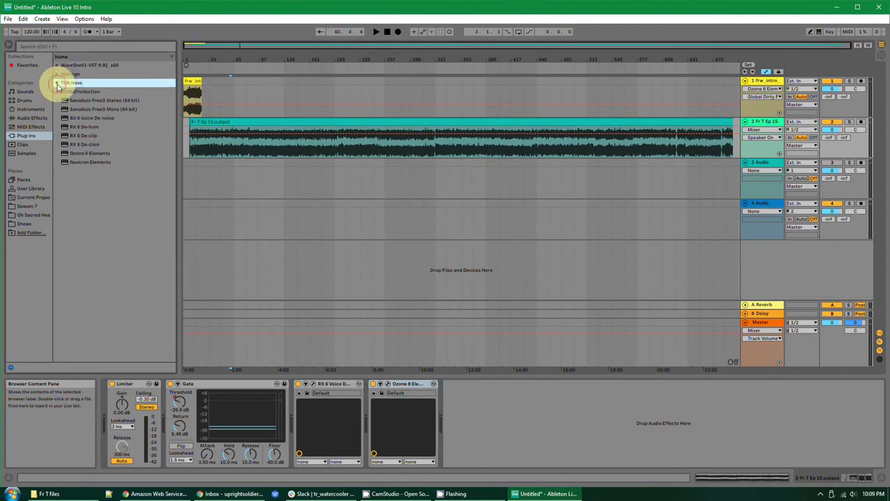
{"action": "left_click", "coordinate": [57, 91]}
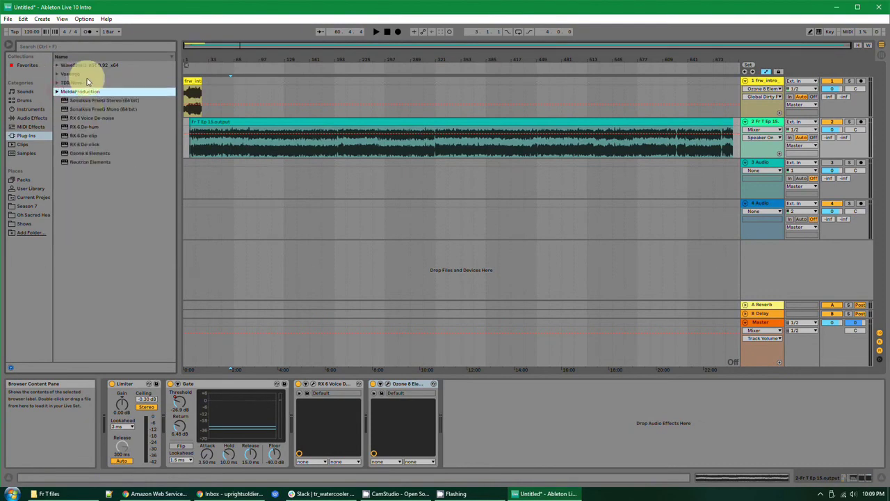
- Expand the WaveShell1-VST 9.92_x64 folder, place the insert marker at bar 24 of the voice clip, and select RDeEsser Stereo
{"action": "left_click", "coordinate": [89, 66]}
{"action": "left_click", "coordinate": [58, 66]}
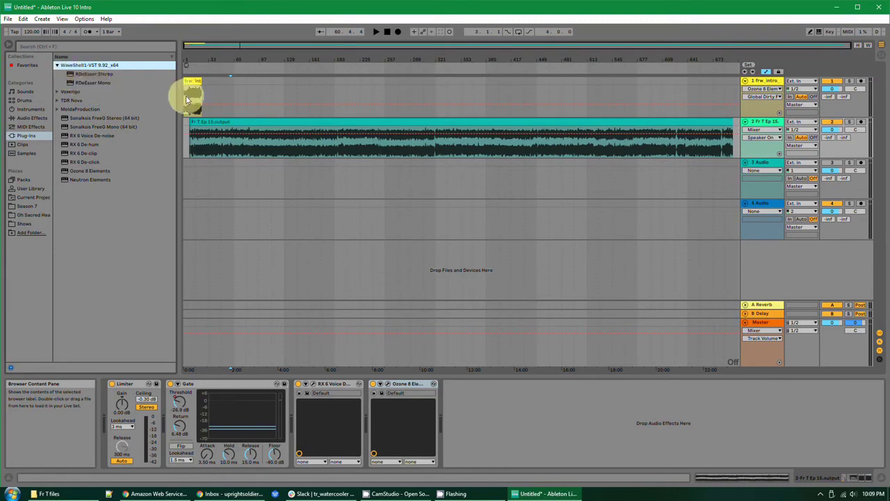
{"action": "left_click", "coordinate": [203, 135]}
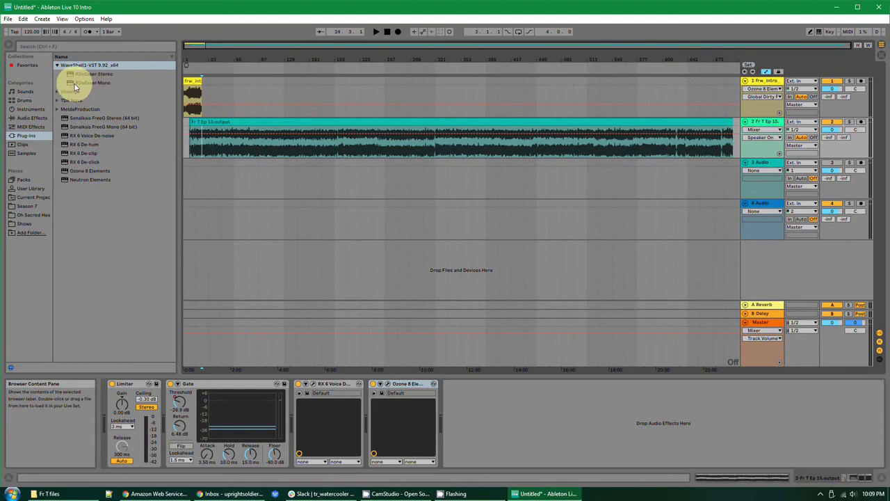
{"action": "left_click", "coordinate": [94, 74]}
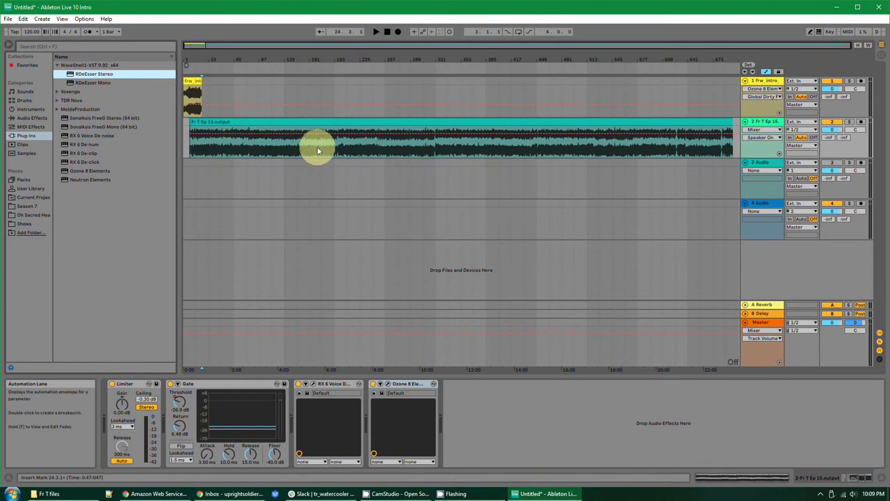
- Show the voice track's Ozone 8 Elements Imager, close and reopen it, and shift its window over the arrangement
{"action": "left_click", "coordinate": [388, 385]}
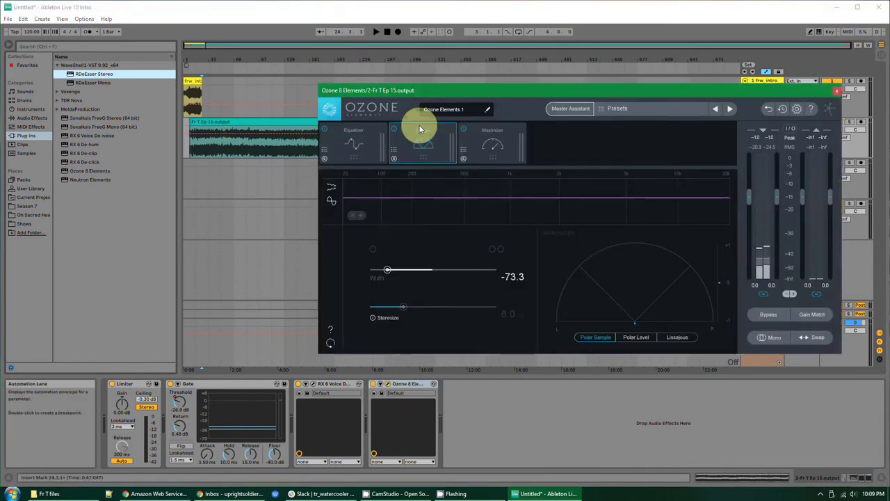
{"action": "left_click", "coordinate": [837, 93]}
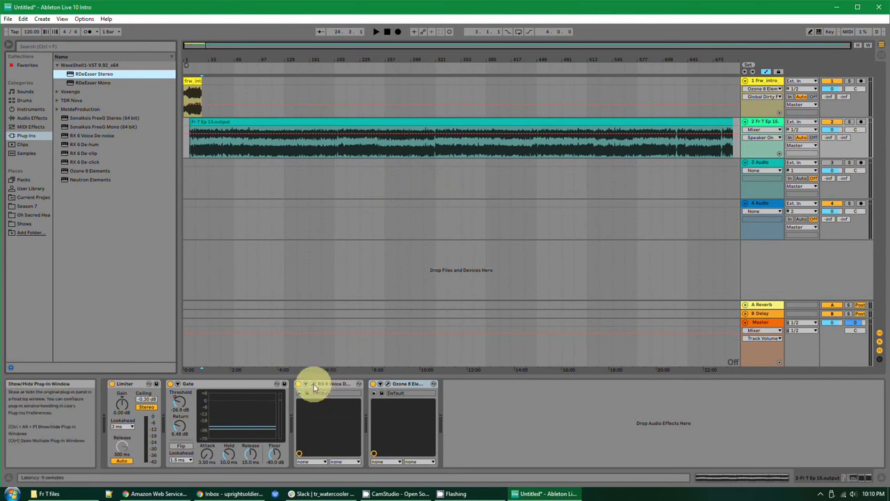
{"action": "left_click", "coordinate": [390, 387]}
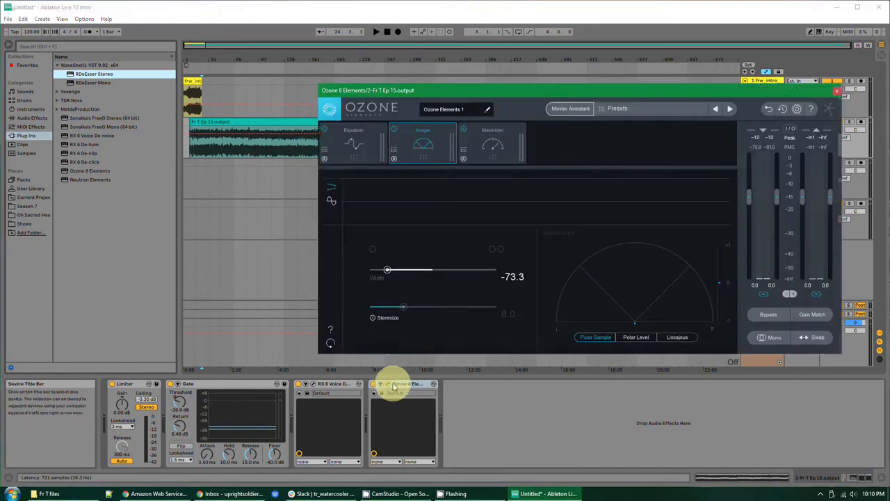
{"action": "left_click_drag", "start_coordinate": [515, 91], "coordinate": [394, 100]}
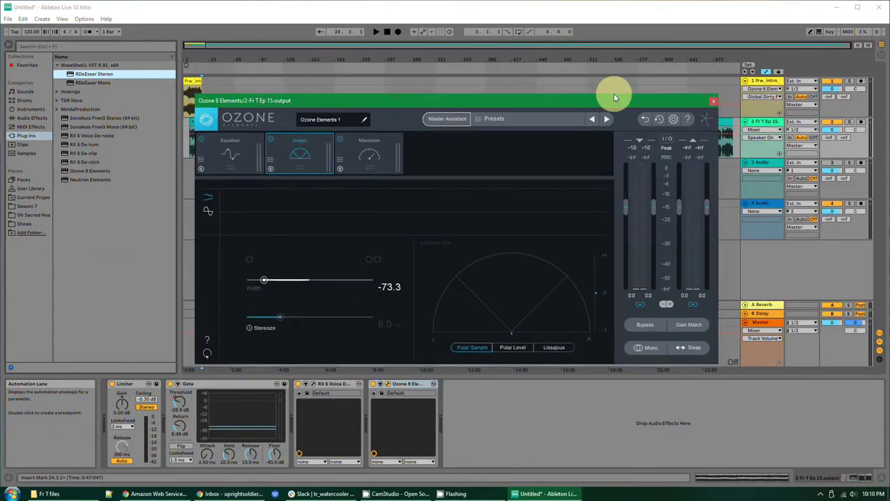
- View the intro track's and the third track's device chains, return to the voice track and move its Ozone window clear of the clip's start
{"action": "left_click", "coordinate": [285, 79]}
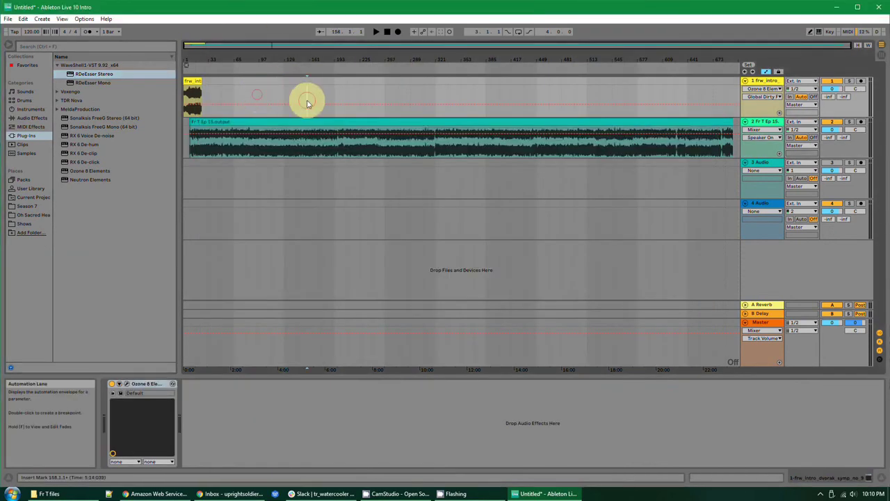
{"action": "left_click", "coordinate": [322, 185]}
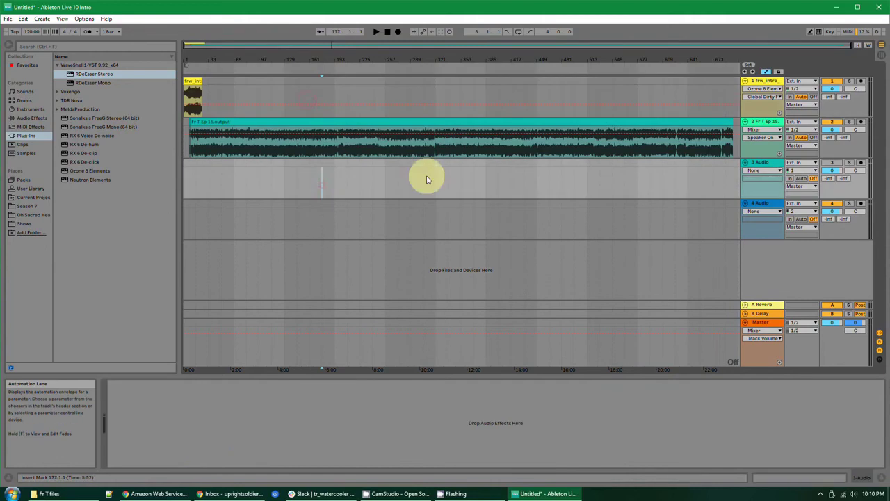
{"action": "left_click", "coordinate": [334, 122]}
{"action": "left_click_drag", "start_coordinate": [357, 99], "coordinate": [536, 96]}
{"action": "left_click", "coordinate": [214, 133]}
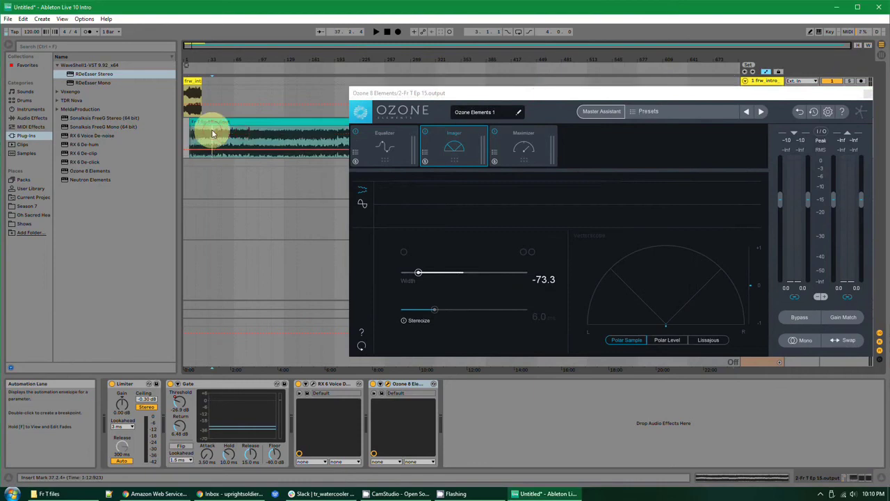
- Place the insert marker at 13.4.4 in the voice clip, play it briefly and close the Ozone 8 Elements window
{"action": "left_click", "coordinate": [232, 133]}
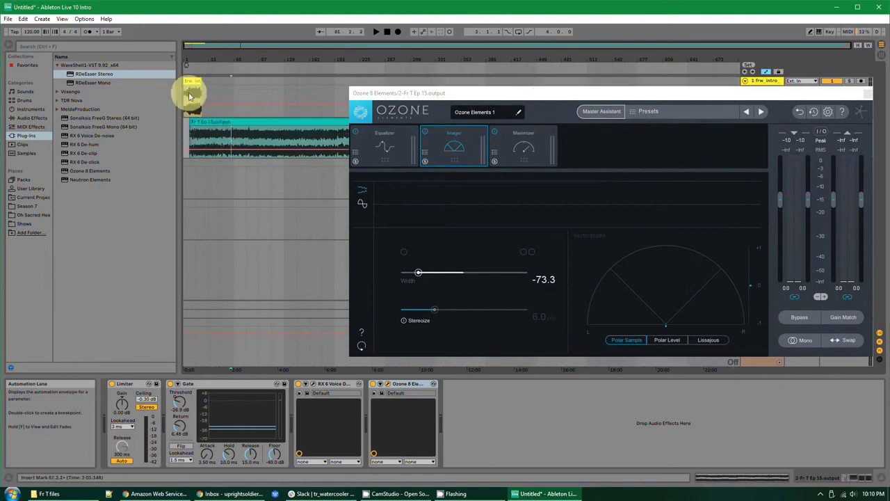
{"action": "left_click_drag", "start_coordinate": [255, 132], "coordinate": [249, 133]}
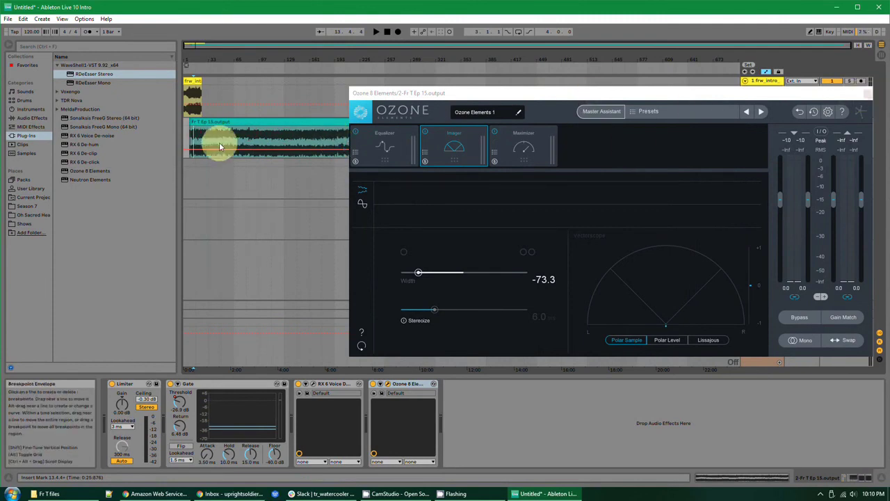
{"action": "key", "text": "space"}
{"action": "key", "text": "space"}
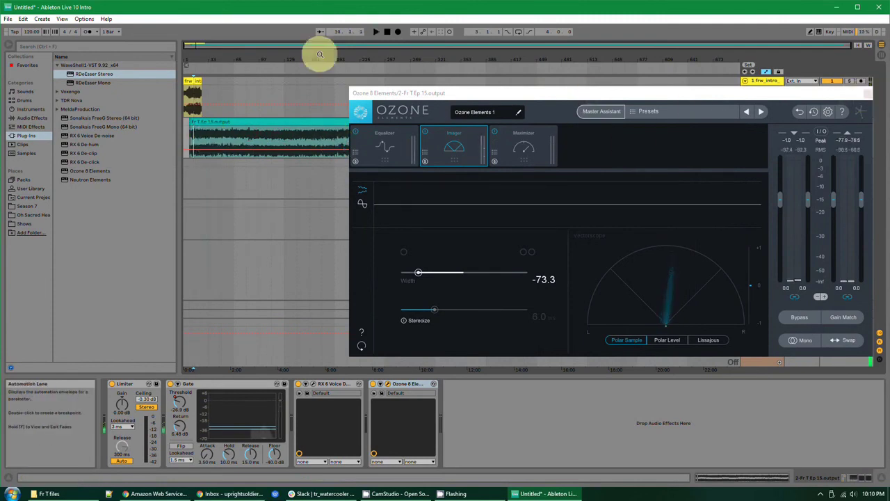
{"action": "left_click", "coordinate": [868, 93]}
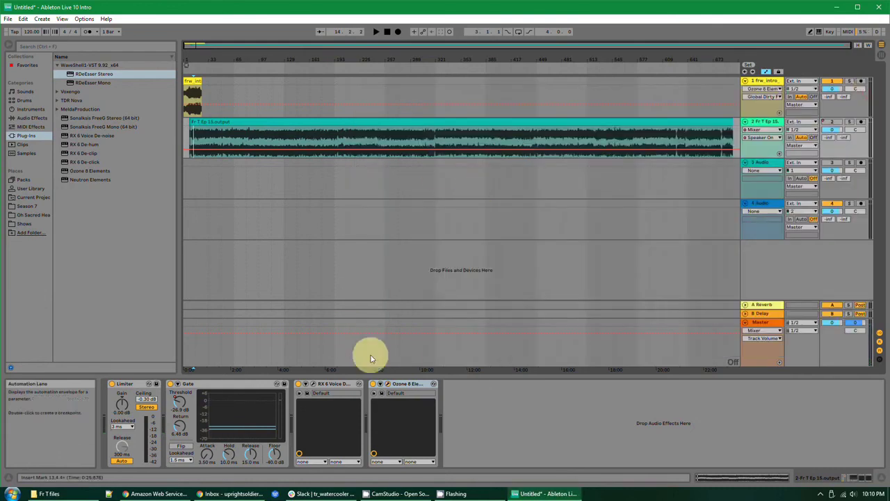
- Reopen the voice track's Ozone 8 Elements Imager, examine the vectorscope while playing from bar 123, and close the window
{"action": "left_click", "coordinate": [304, 134]}
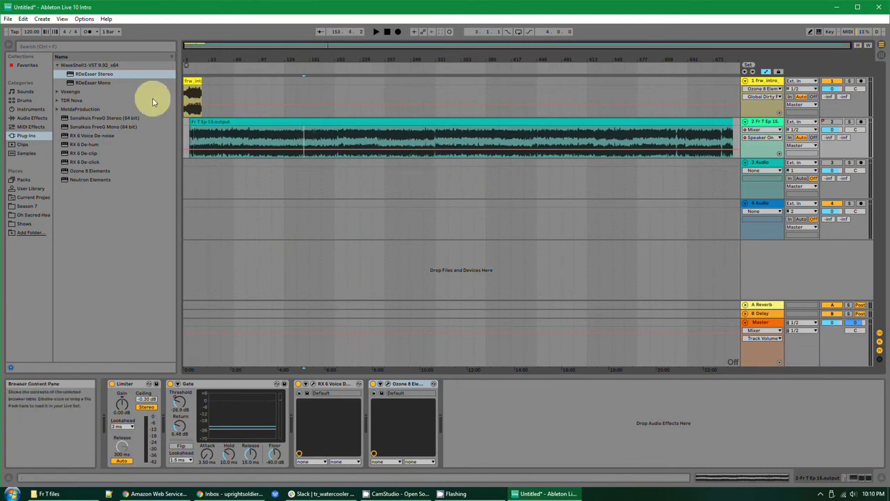
{"action": "left_click", "coordinate": [388, 383]}
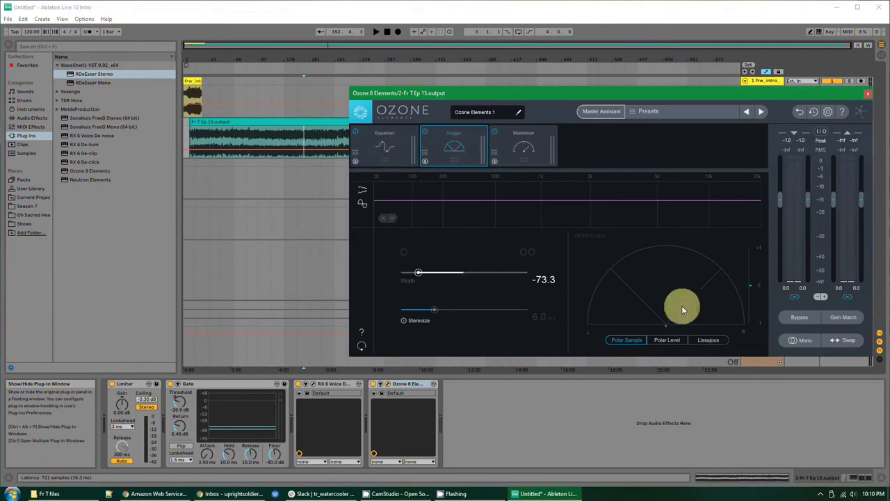
{"action": "left_click", "coordinate": [280, 146]}
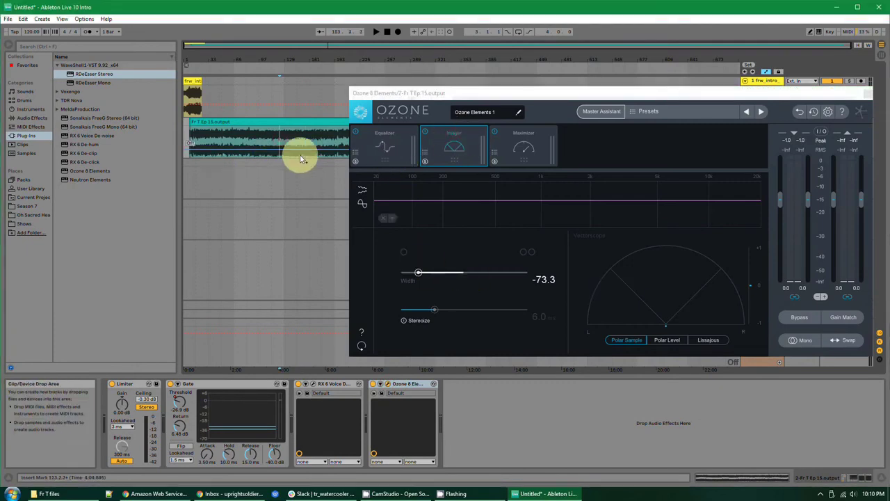
{"action": "key", "text": "space"}
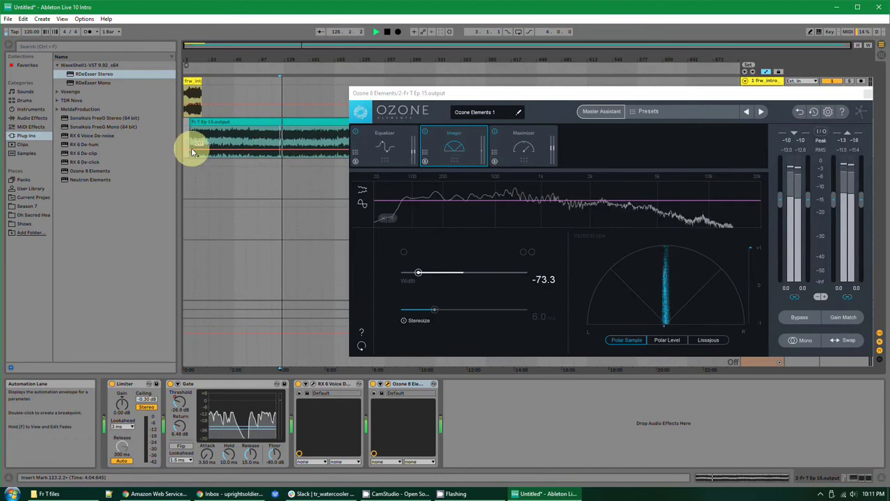
{"action": "left_click", "coordinate": [859, 93]}
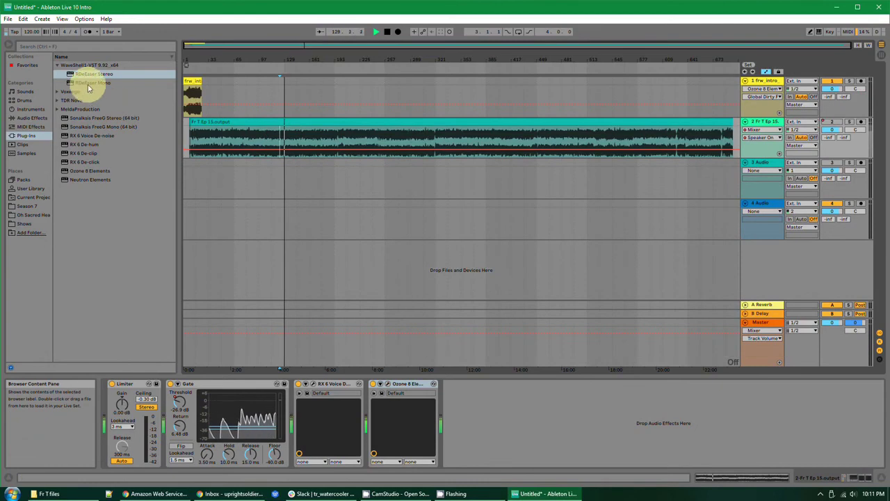
- Select RDeEsser Stereo in the plug-in list and switch the voice track's Speaker On automation to on
{"action": "left_click", "coordinate": [96, 84]}
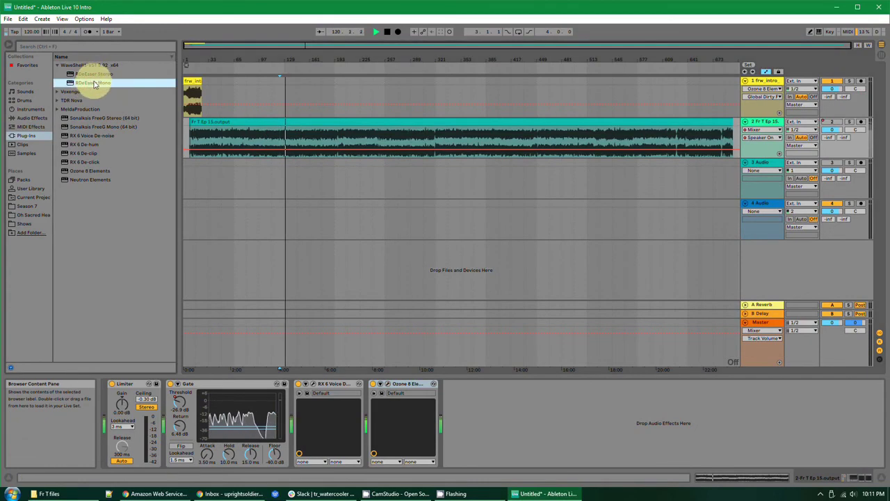
{"action": "left_click_drag", "start_coordinate": [101, 74], "coordinate": [196, 154]}
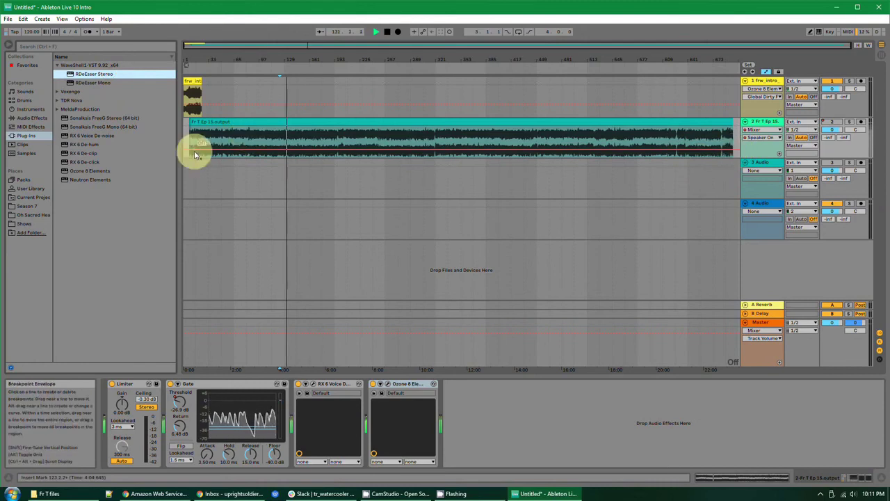
{"action": "left_click", "coordinate": [203, 152]}
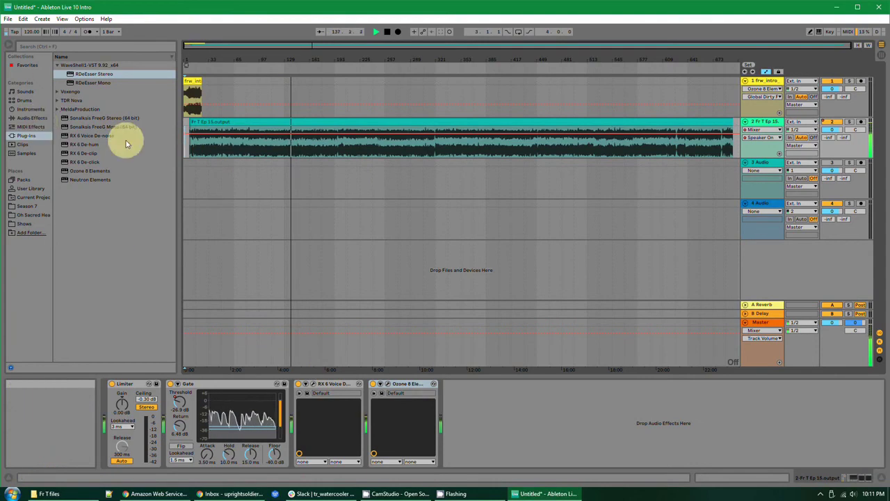
- Try to load RDeEsser Mono onto the voice track, rescanning the Waves licenses before skipping the plug-in
{"action": "left_click", "coordinate": [97, 83]}
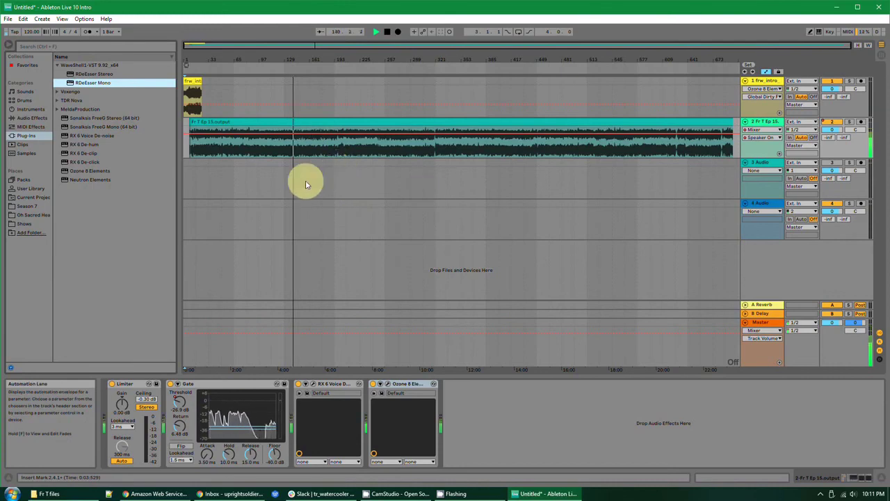
{"action": "left_click", "coordinate": [88, 74]}
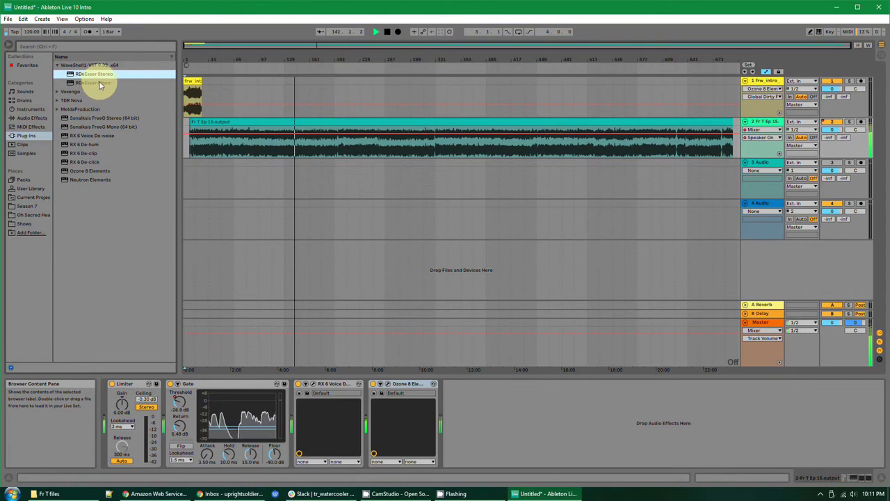
{"action": "left_click_drag", "start_coordinate": [434, 352], "coordinate": [434, 425]}
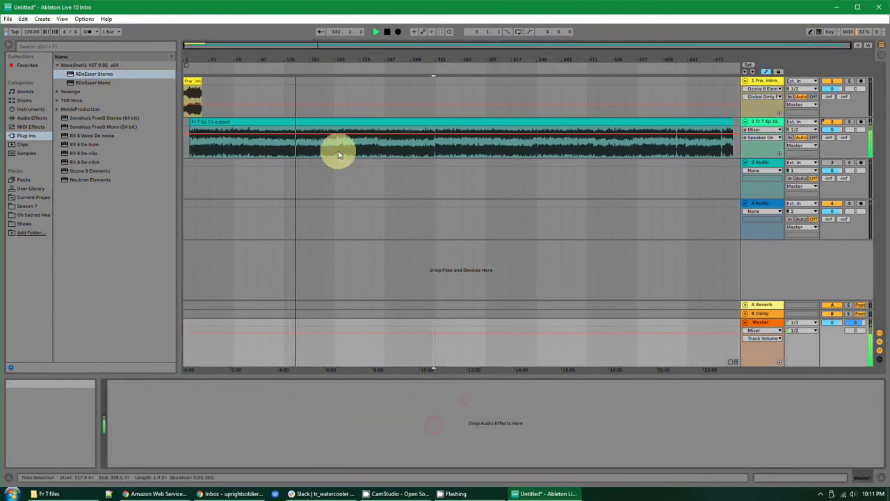
{"action": "left_click", "coordinate": [338, 123]}
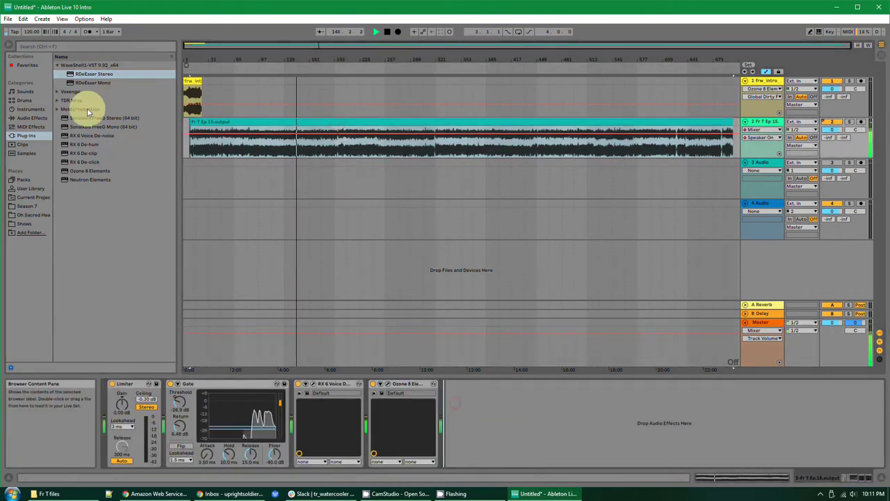
{"action": "double_click", "coordinate": [103, 83]}
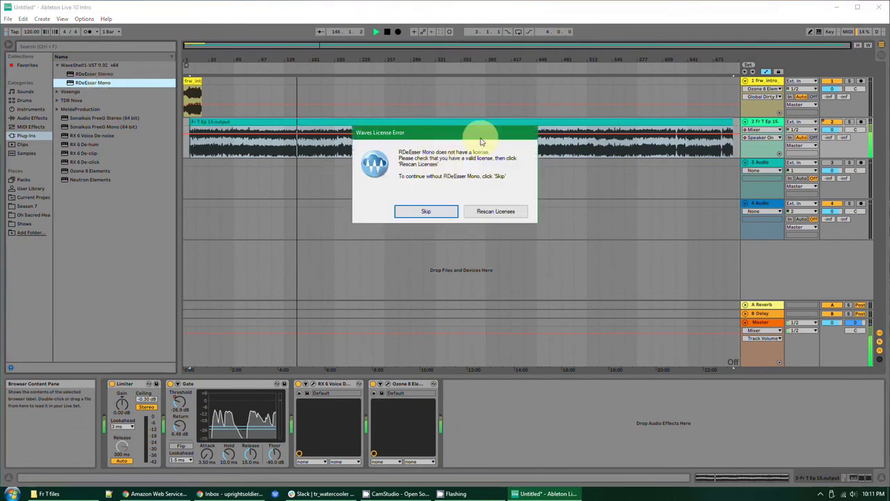
{"action": "left_click", "coordinate": [486, 212]}
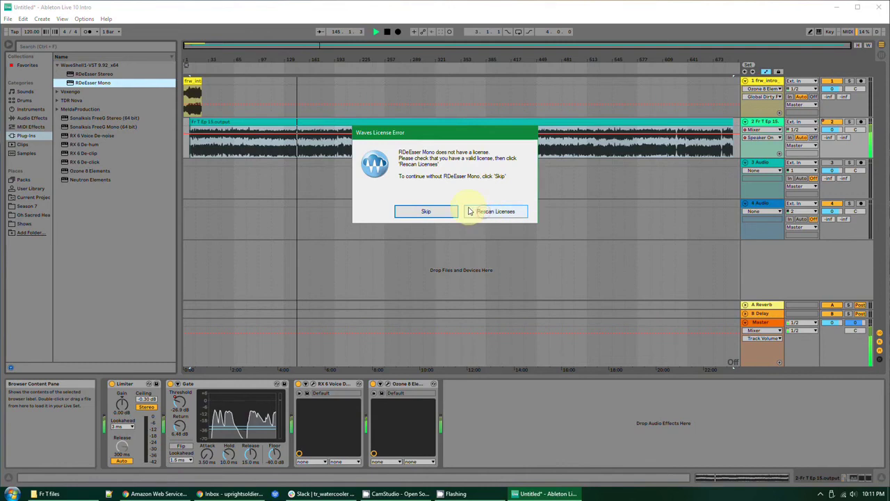
{"action": "left_click", "coordinate": [431, 211]}
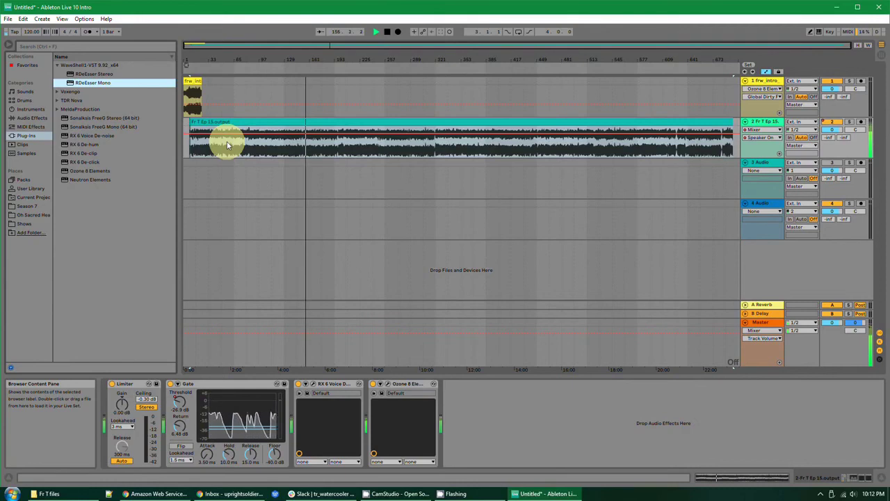
- Stop playback and split the voice clip at four points, at about bars 220, 307, 385 and 514
{"action": "key", "text": "space"}
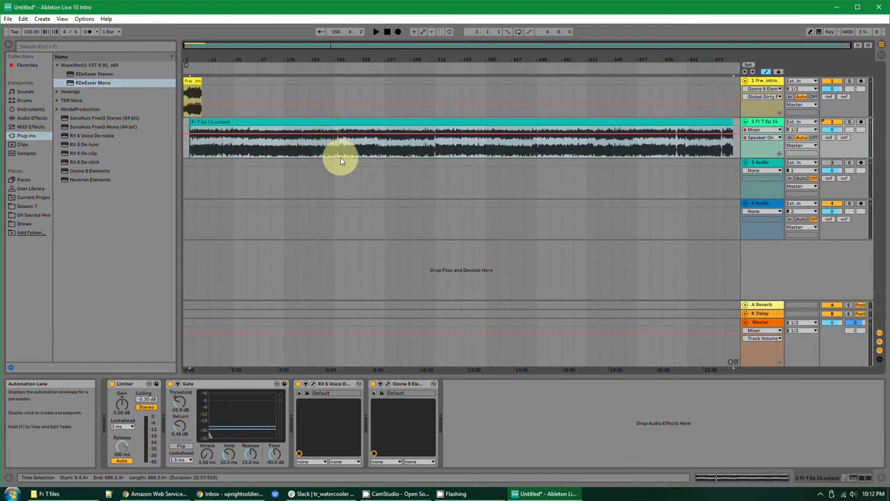
{"action": "left_click", "coordinate": [305, 152]}
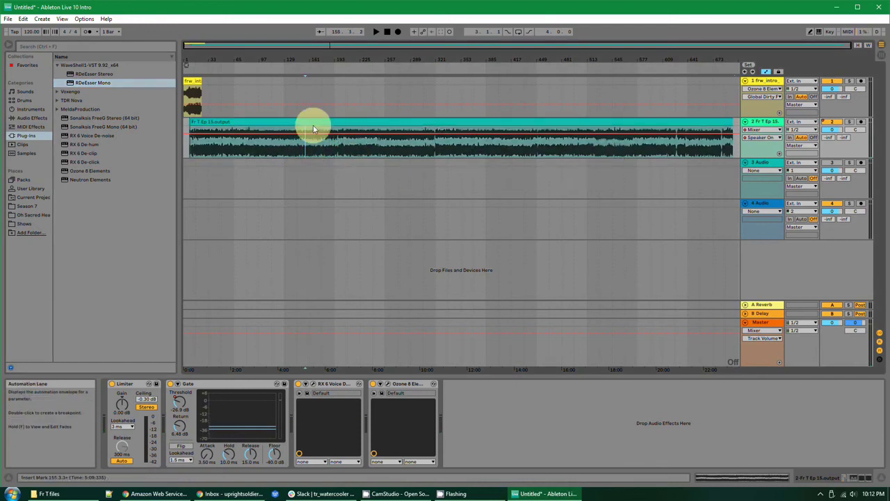
{"action": "left_click", "coordinate": [357, 143]}
{"action": "key", "text": "ctrl+e"}
{"action": "left_click", "coordinate": [486, 143]}
{"action": "key", "text": "ctrl+e"}
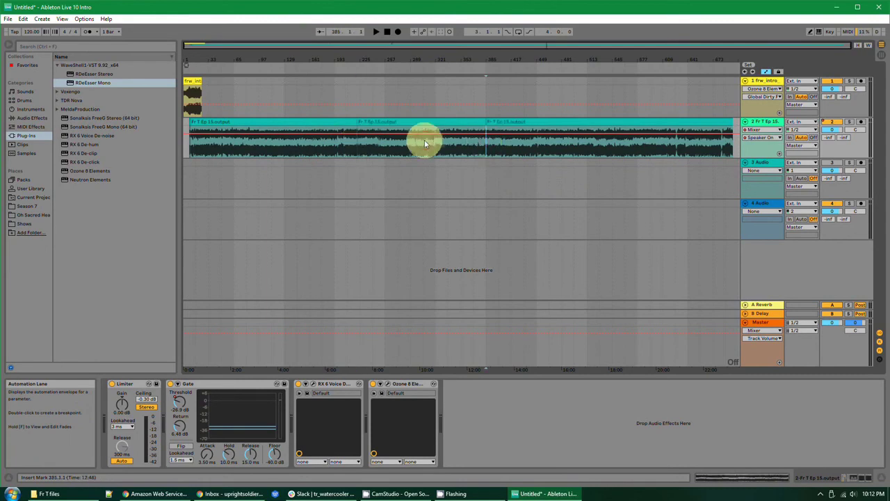
{"action": "left_click", "coordinate": [425, 141]}
{"action": "key", "text": "ctrl+e"}
{"action": "left_click", "coordinate": [588, 144]}
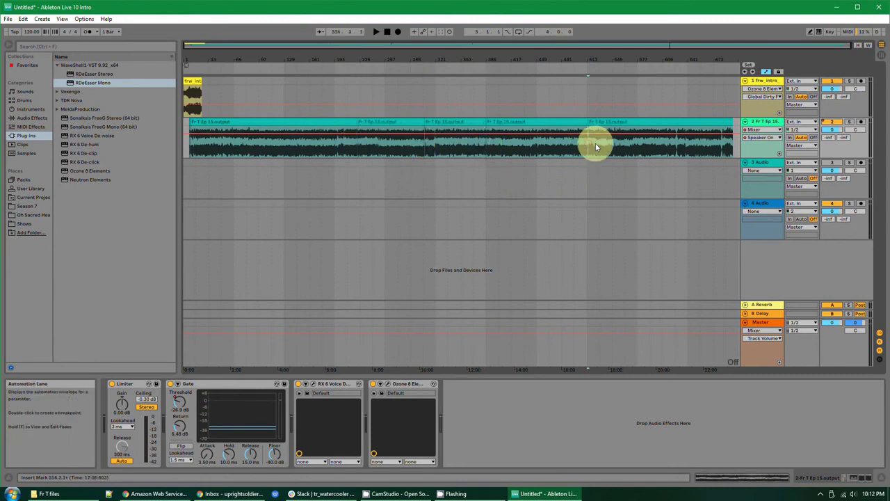
- Split the voice clip at five more points, from about bar 119 to about bar 683
{"action": "left_click", "coordinate": [651, 143]}
{"action": "key", "text": "ctrl+e"}
{"action": "left_click", "coordinate": [717, 145]}
{"action": "key", "text": "ctrl+e"}
{"action": "left_click", "coordinate": [602, 144]}
{"action": "key", "text": "ctrl+e"}
{"action": "left_click", "coordinate": [536, 144]}
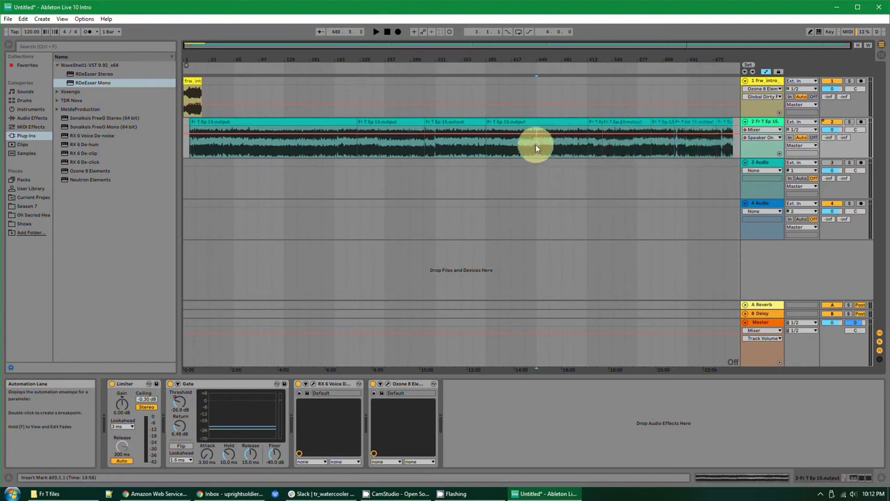
{"action": "key", "text": "ctrl+e"}
{"action": "left_click", "coordinate": [277, 146]}
{"action": "key", "text": "ctrl+e"}
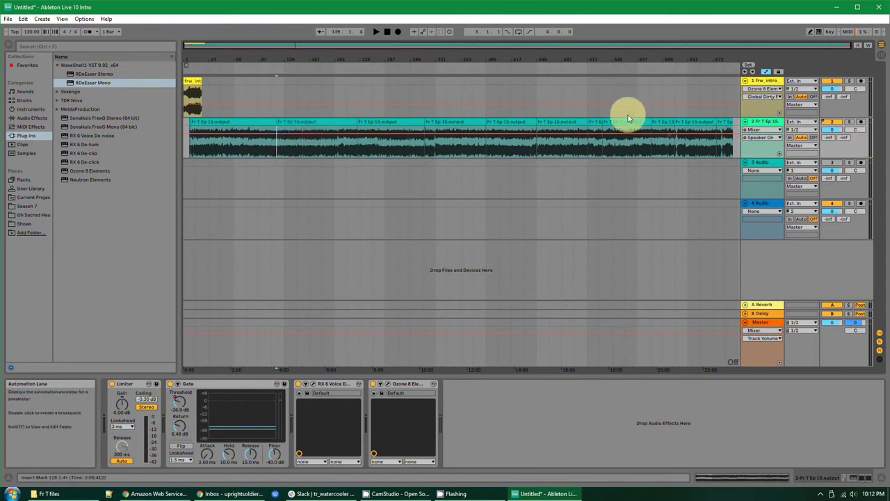
- Split the voice clip at 61.3.2 and 58.3.2 and delete the short section between the two cuts
{"action": "left_click", "coordinate": [232, 150]}
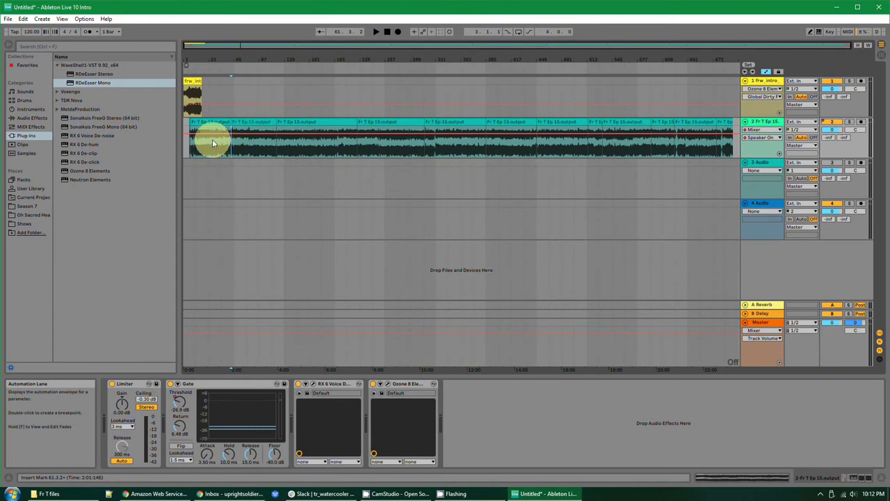
{"action": "key", "text": "plus"}
{"action": "key", "text": "plus"}
{"action": "key", "text": "plus"}
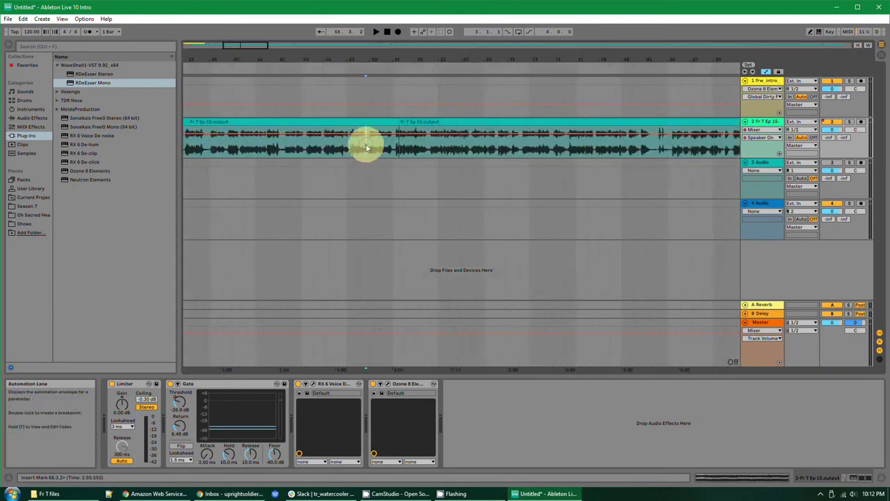
{"action": "left_click", "coordinate": [364, 138]}
{"action": "left_click", "coordinate": [381, 121]}
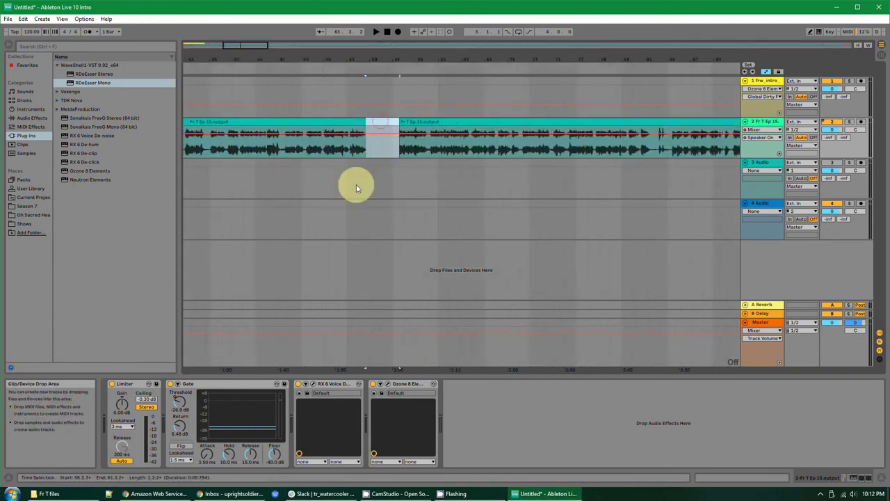
- Select all the voice clips after the gap and move them together earlier, starting at bar 57.4.1, to close it
{"action": "key", "text": "minus"}
{"action": "key", "text": "minus"}
{"action": "key", "text": "minus"}
{"action": "left_click", "coordinate": [227, 153]}
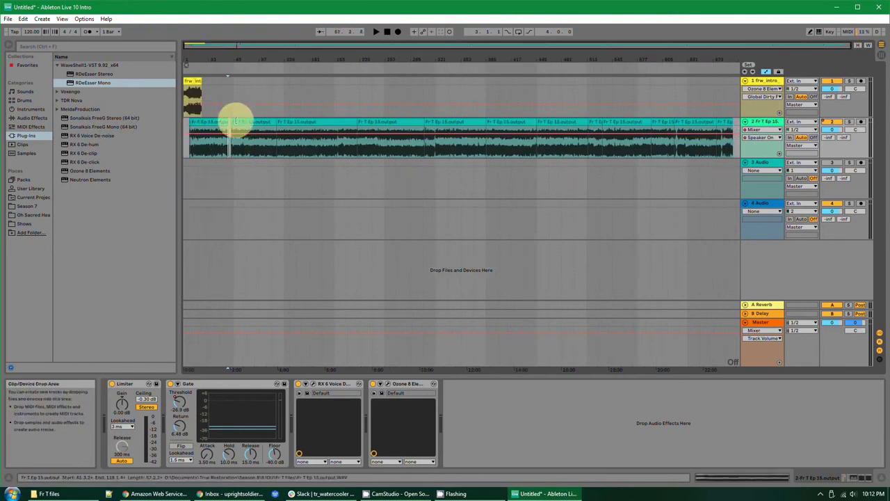
{"action": "left_click", "coordinate": [235, 122]}
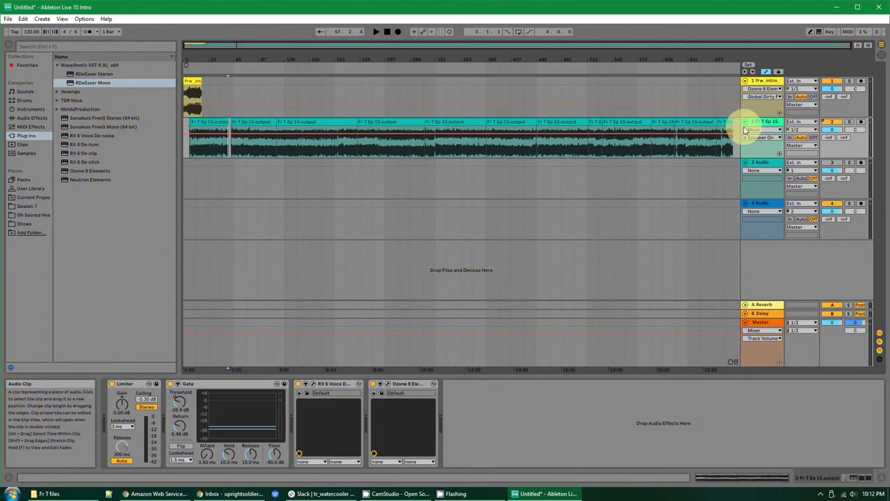
{"action": "left_click", "coordinate": [257, 121]}
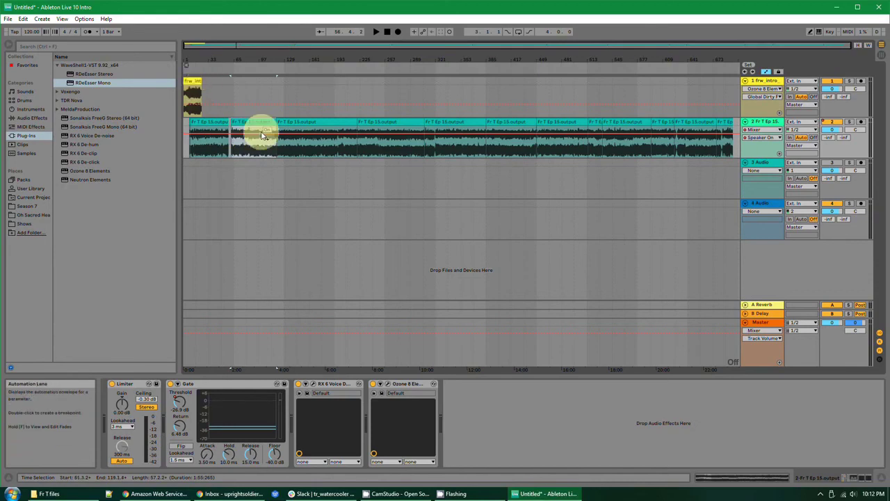
{"action": "left_click", "coordinate": [266, 109]}
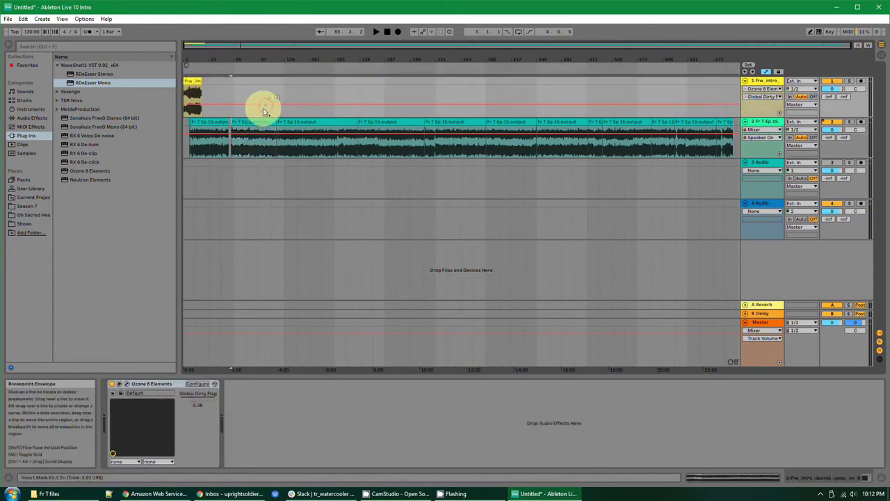
{"action": "left_click", "coordinate": [240, 122]}
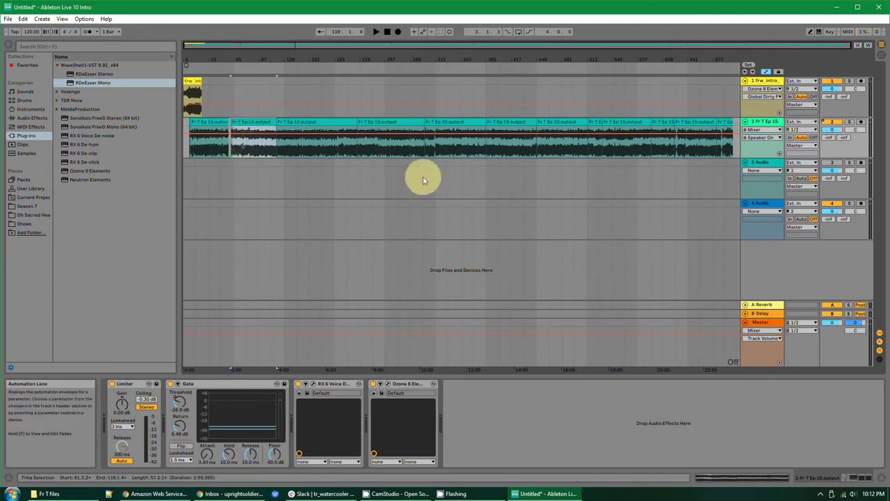
{"action": "left_click", "coordinate": [724, 123], "text": "shift"}
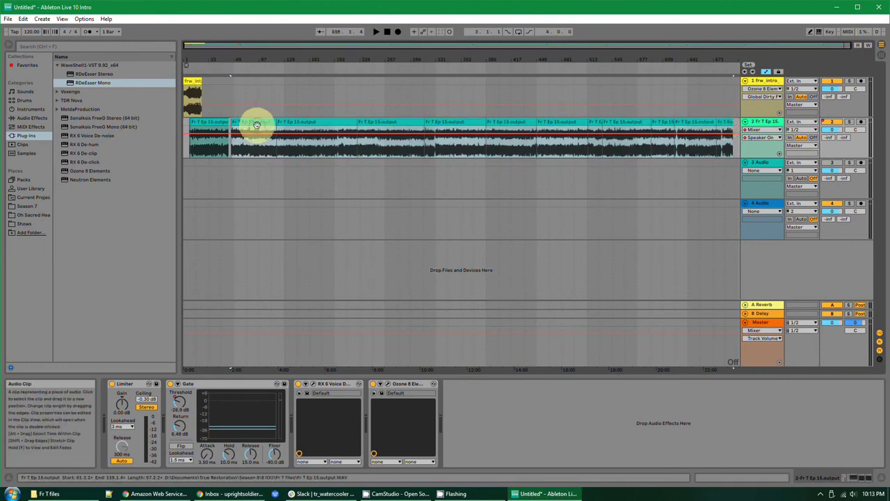
{"action": "mouse_move", "coordinate": [257, 125]}
{"action": "left_mouse_down"}
{"action": "mouse_move", "coordinate": [318, 127]}
{"action": "mouse_move", "coordinate": [252, 129]}
{"action": "left_mouse_up"}
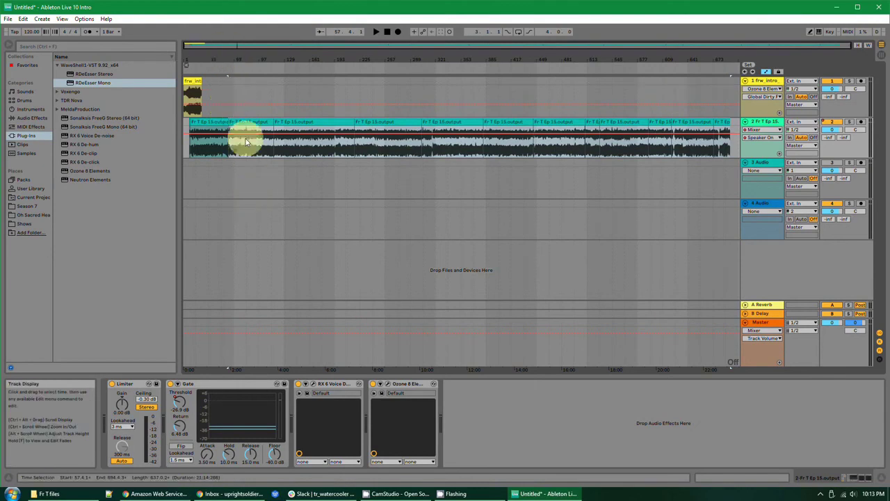
- Select everything from about bar 59 to bar 699 across the first three tracks and move it later to bar 95
{"action": "left_click", "coordinate": [230, 91]}
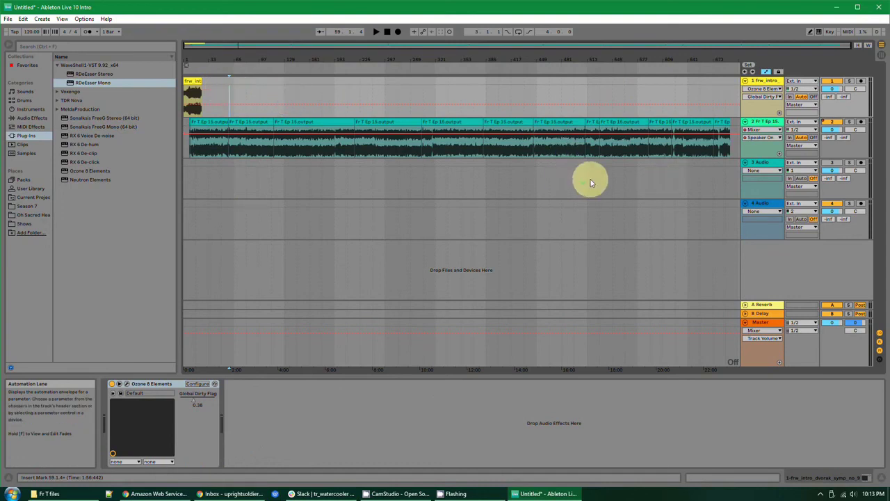
{"action": "left_click", "coordinate": [734, 185], "text": "shift"}
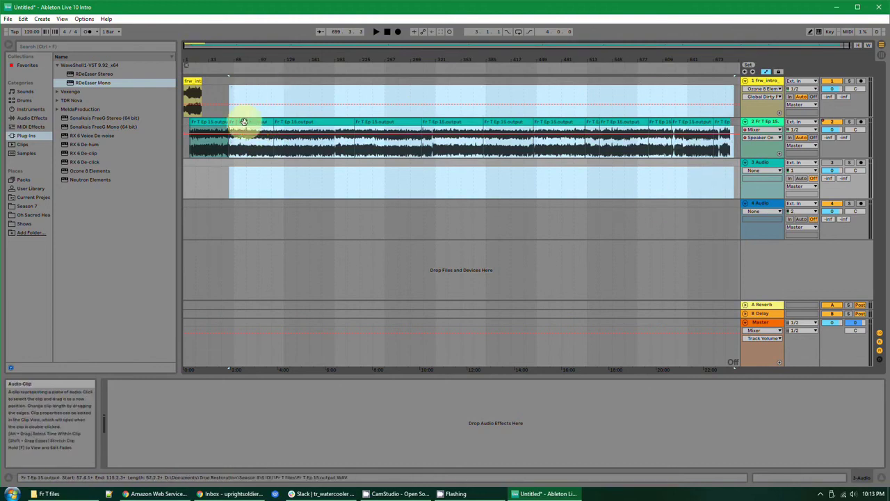
{"action": "left_click_drag", "start_coordinate": [245, 122], "coordinate": [272, 120]}
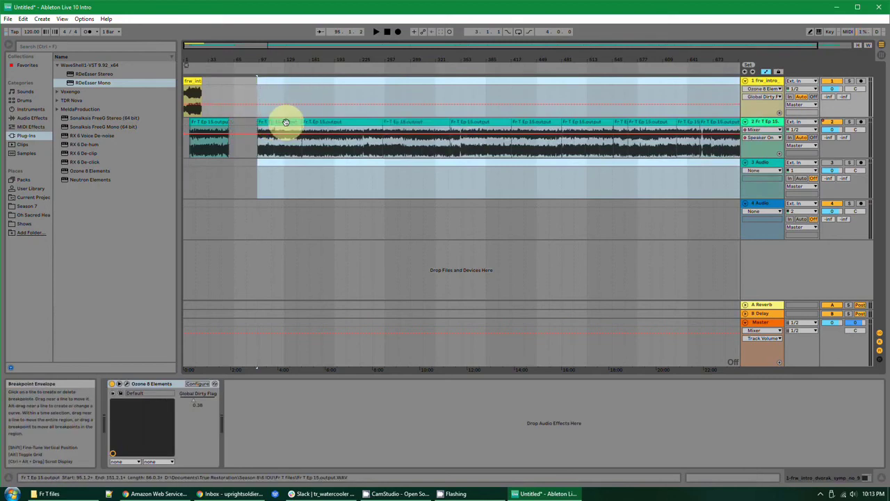
- Move the selected material on the three tracks back earlier to about 58.3.4, closing the gap in the voice track, and clear the selection
{"action": "left_click_drag", "start_coordinate": [277, 122], "coordinate": [253, 124]}
{"action": "left_click_drag", "start_coordinate": [252, 125], "coordinate": [217, 133]}
{"action": "scroll", "coordinate": [217, 133], "scroll_direction": "up", "scroll_amount": 5}
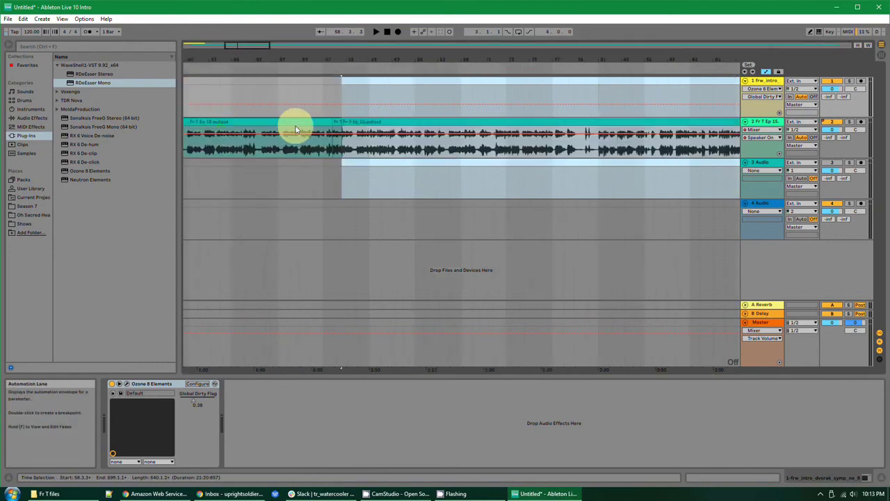
{"action": "scroll", "coordinate": [347, 133], "scroll_direction": "up", "scroll_amount": 3}
{"action": "left_click_drag", "start_coordinate": [349, 143], "coordinate": [362, 126]}
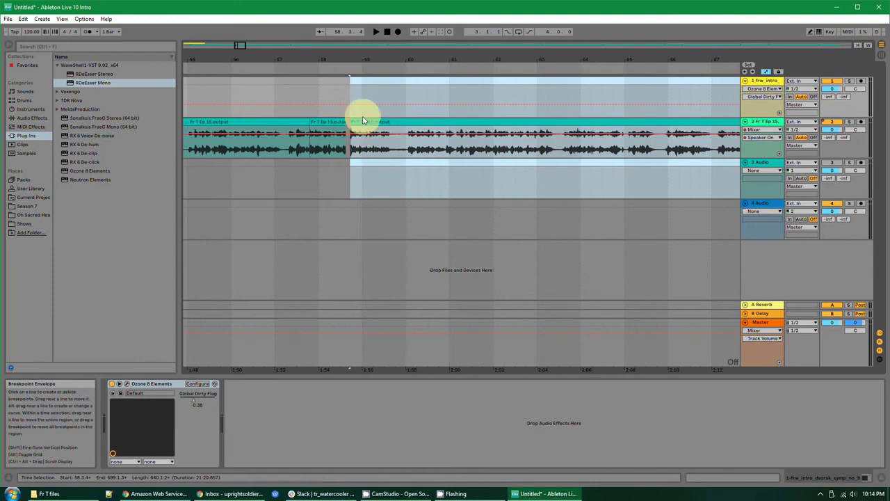
{"action": "left_click", "coordinate": [313, 186]}
{"action": "scroll", "coordinate": [345, 172], "scroll_direction": "down", "scroll_amount": 4}
{"action": "scroll", "coordinate": [342, 170], "scroll_direction": "down", "scroll_amount": 5}
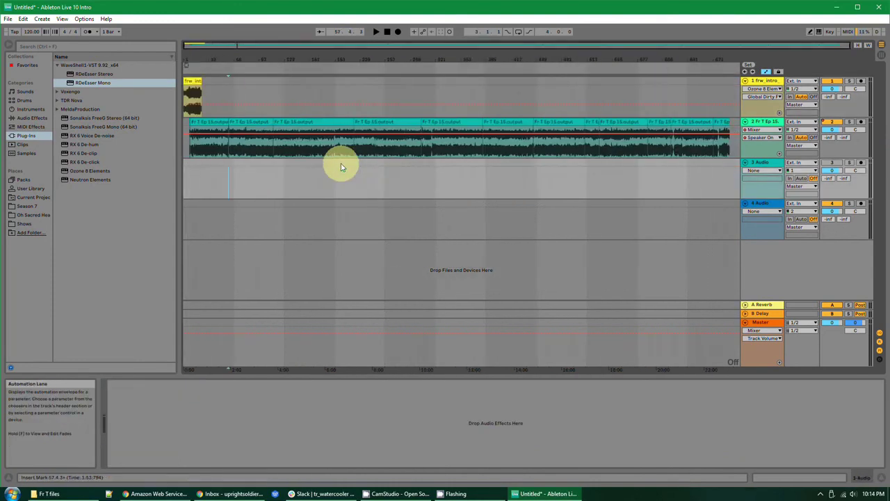
- Select everything from about bar 81 to bar 701 across the first three tracks and move it later to 92.4.1
{"action": "left_click", "coordinate": [248, 92]}
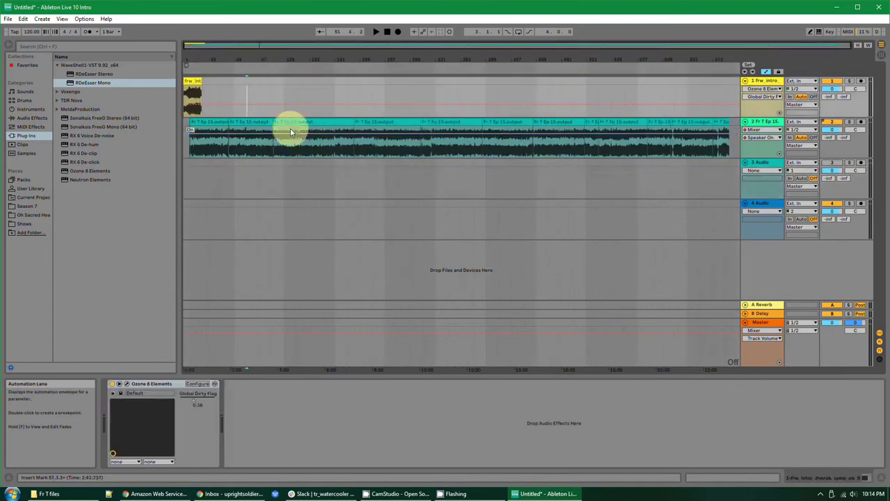
{"action": "left_click", "coordinate": [735, 171], "text": "shift"}
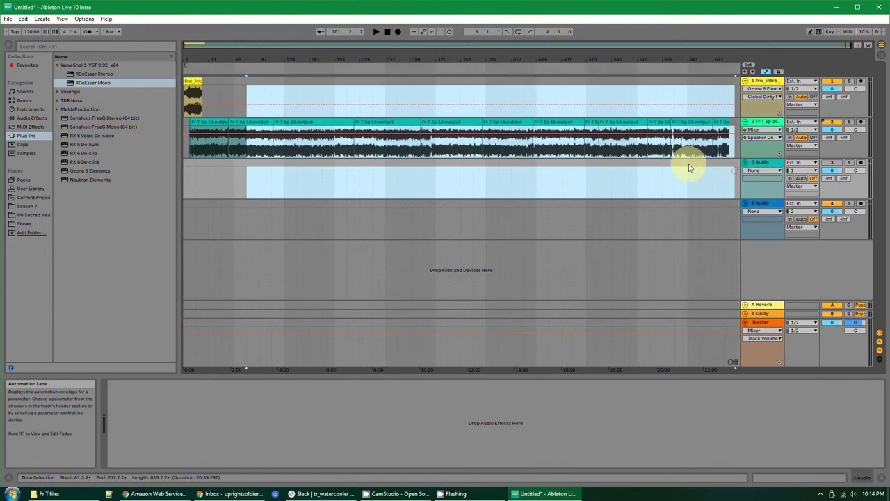
{"action": "left_click_drag", "start_coordinate": [264, 124], "coordinate": [273, 127]}
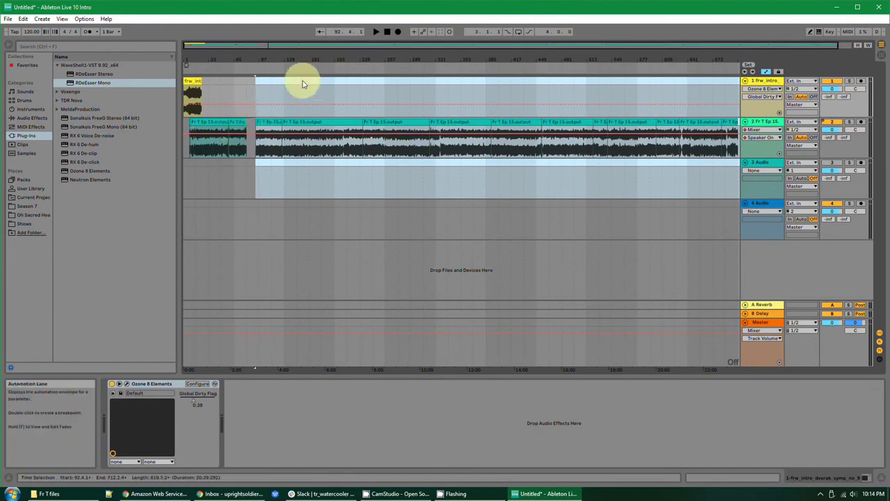
- Select from about bar 91 to bar 716 across the first three tracks, extend the selection to the whole arrangement, and clear it
{"action": "left_click", "coordinate": [264, 94]}
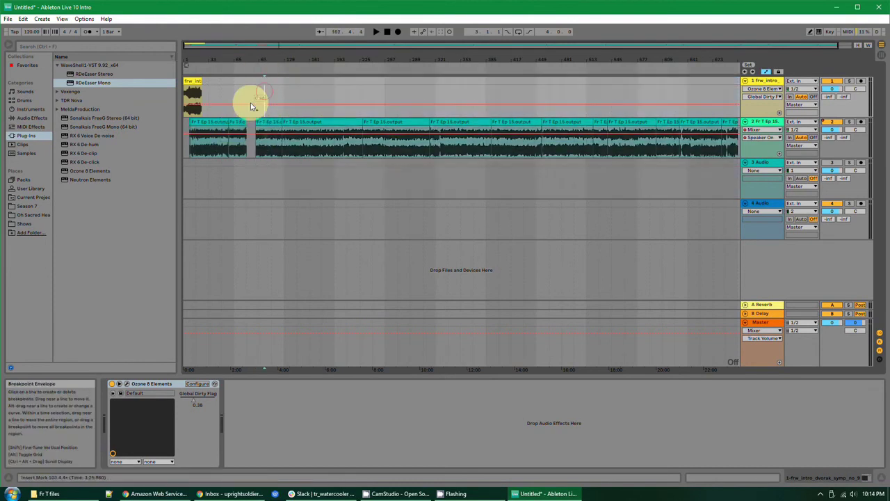
{"action": "left_click_drag", "start_coordinate": [253, 105], "coordinate": [687, 169]}
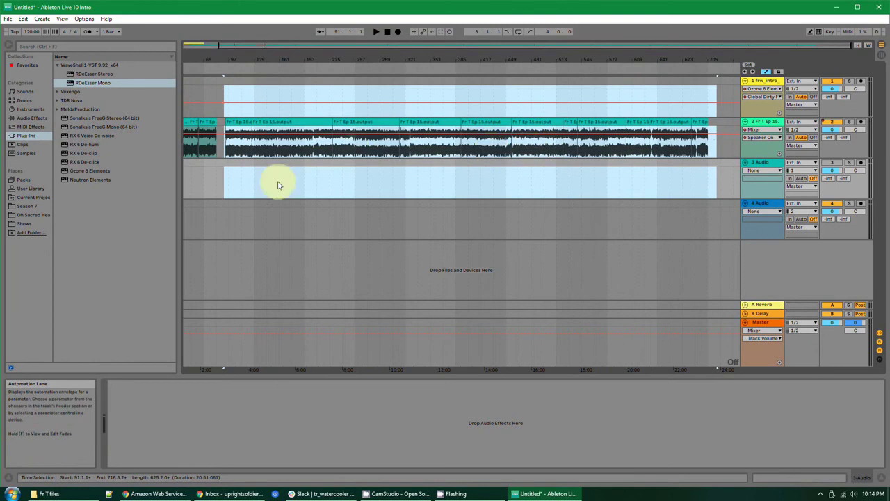
{"action": "key", "text": "ctrl+a"}
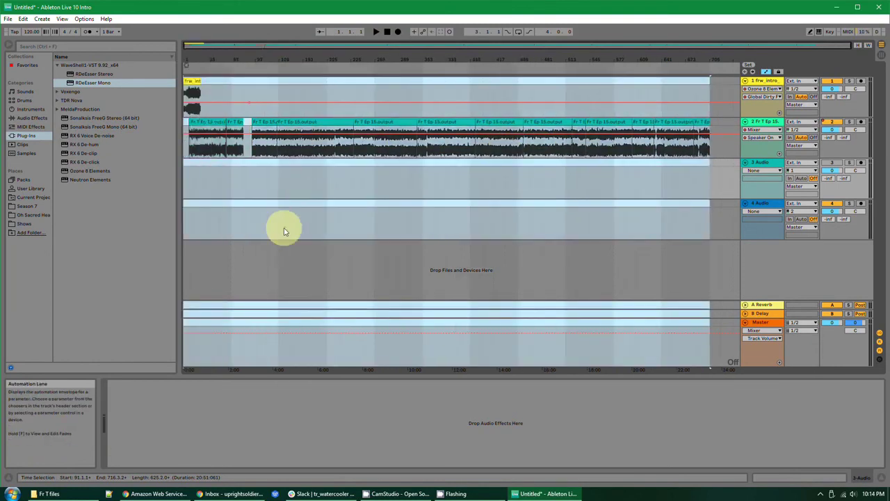
{"action": "left_click", "coordinate": [248, 178]}
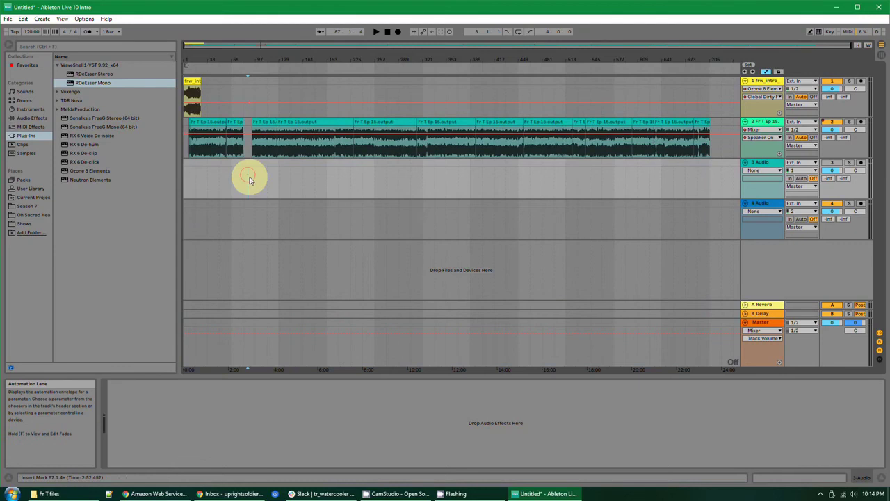
{"action": "right_click", "coordinate": [355, 167]}
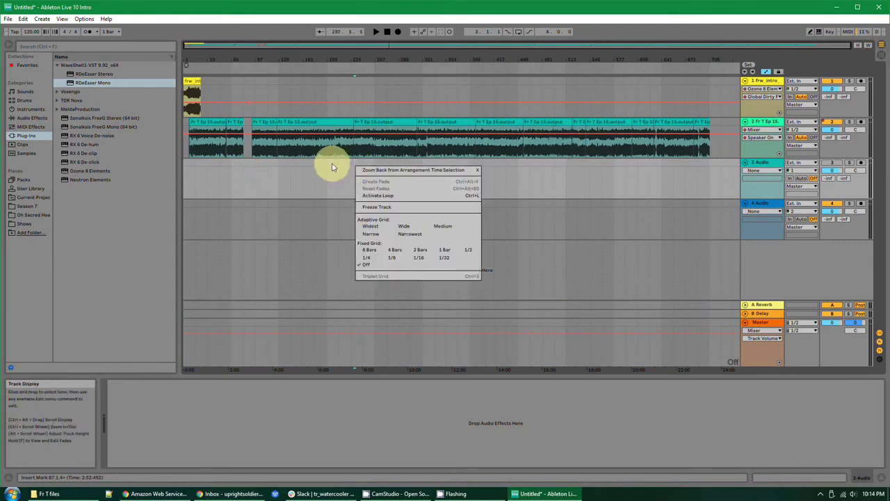
{"action": "left_click", "coordinate": [330, 164]}
- Mute and unmute the voice track, mute and solo the intro track, and toggle the activator of track 3
{"action": "left_click", "coordinate": [830, 124]}
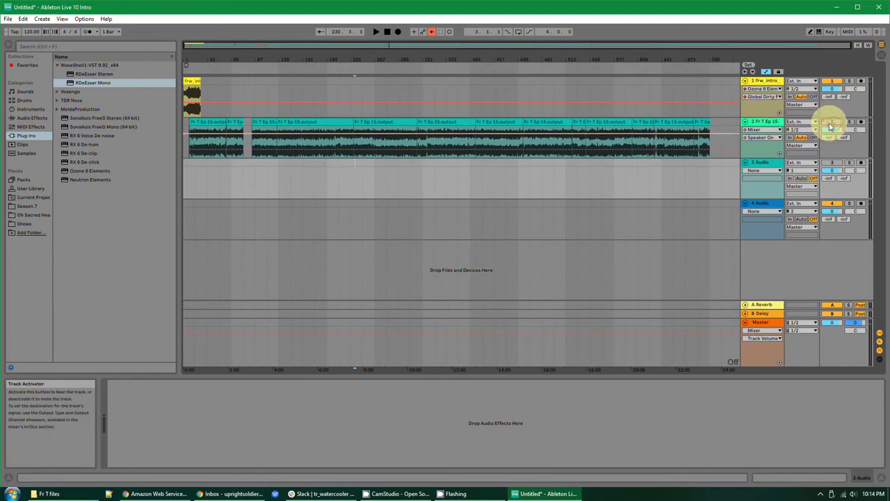
{"action": "left_click", "coordinate": [830, 124]}
{"action": "left_click", "coordinate": [832, 82]}
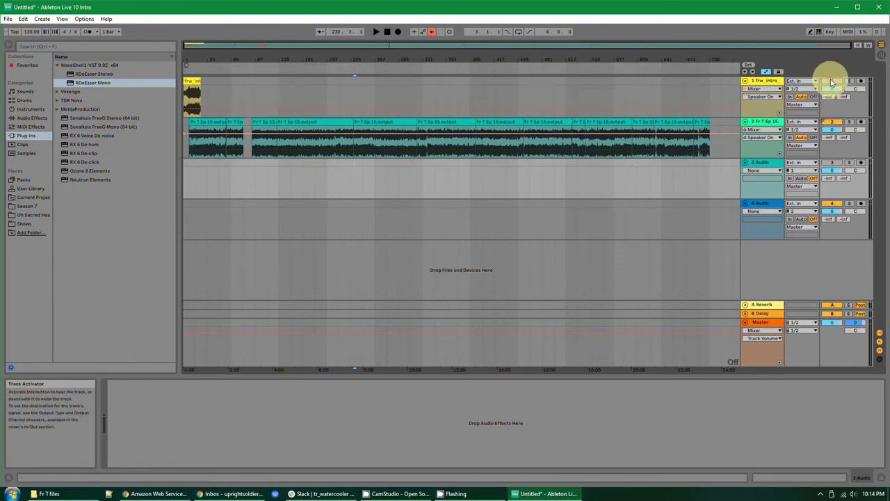
{"action": "left_click", "coordinate": [850, 82]}
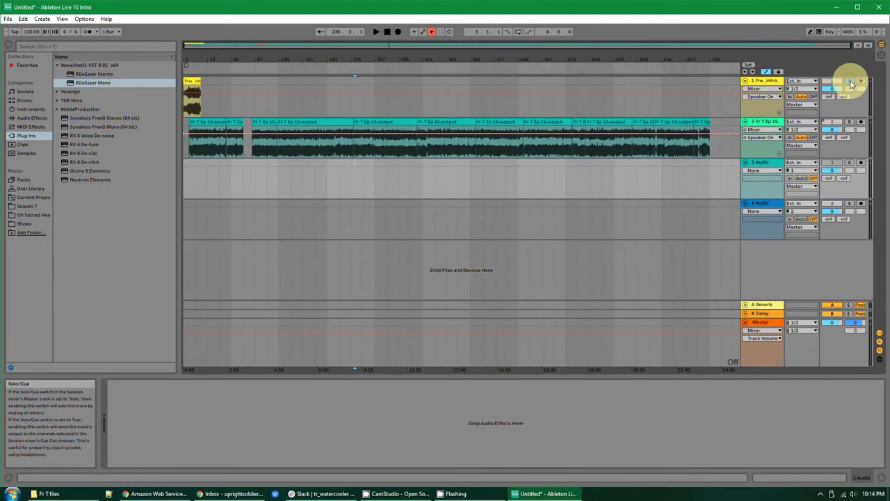
{"action": "left_click", "coordinate": [833, 162]}
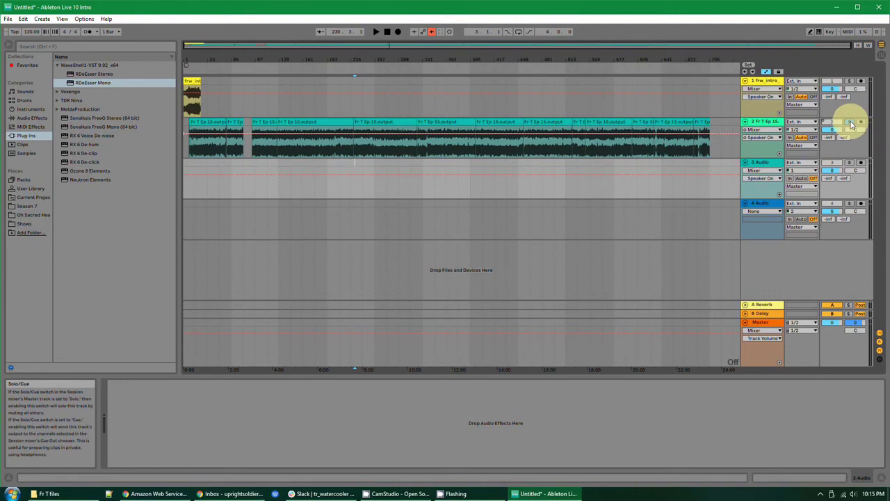
- Play the arrangement while soloing and unsoloing the voice track, and turn the intro track back on
{"action": "left_click", "coordinate": [850, 122]}
{"action": "key", "text": "space"}
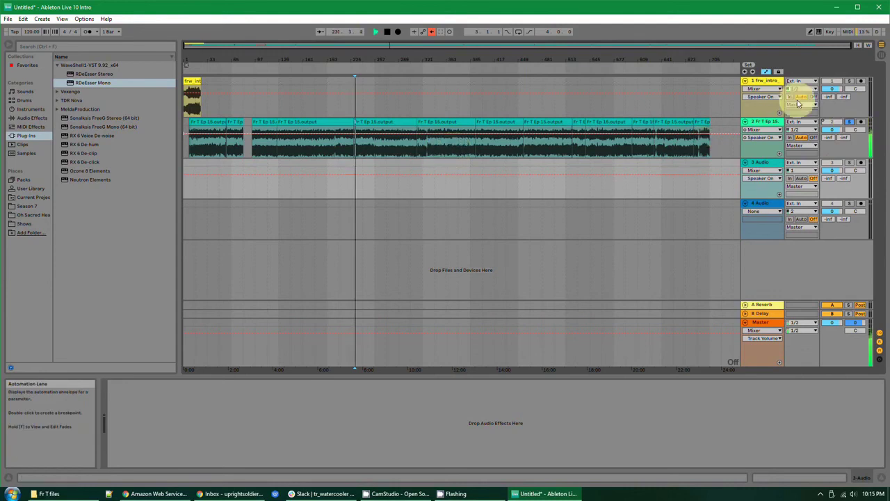
{"action": "left_click", "coordinate": [851, 123]}
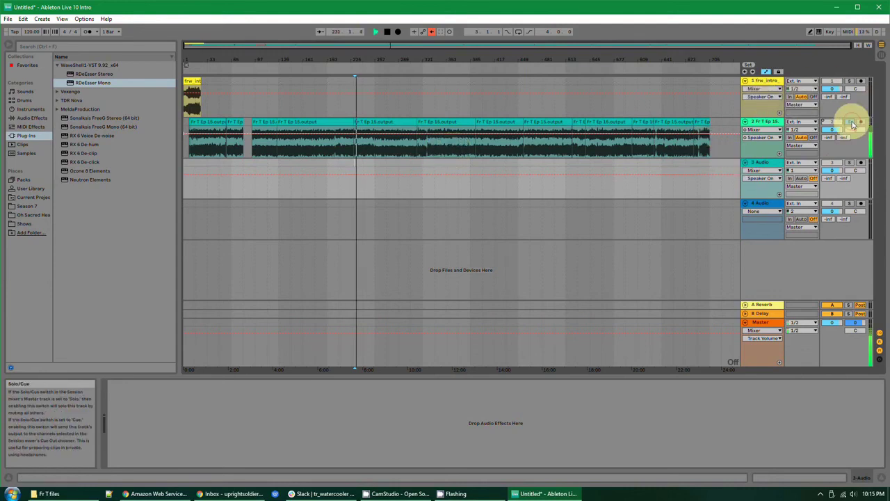
{"action": "left_click", "coordinate": [831, 82]}
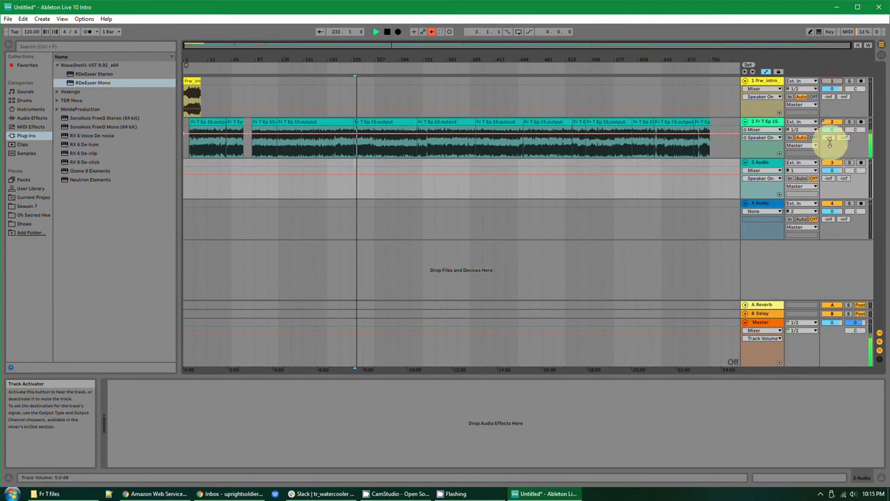
{"action": "left_click", "coordinate": [830, 83]}
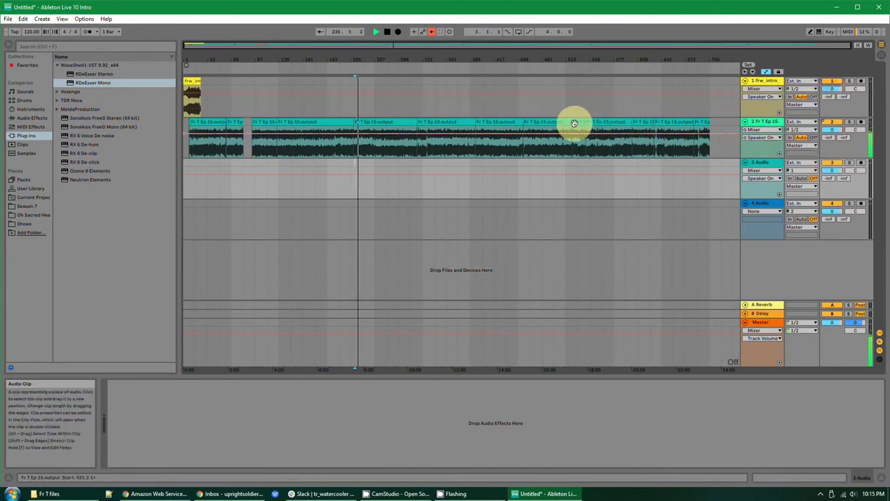
{"action": "left_click", "coordinate": [849, 122]}
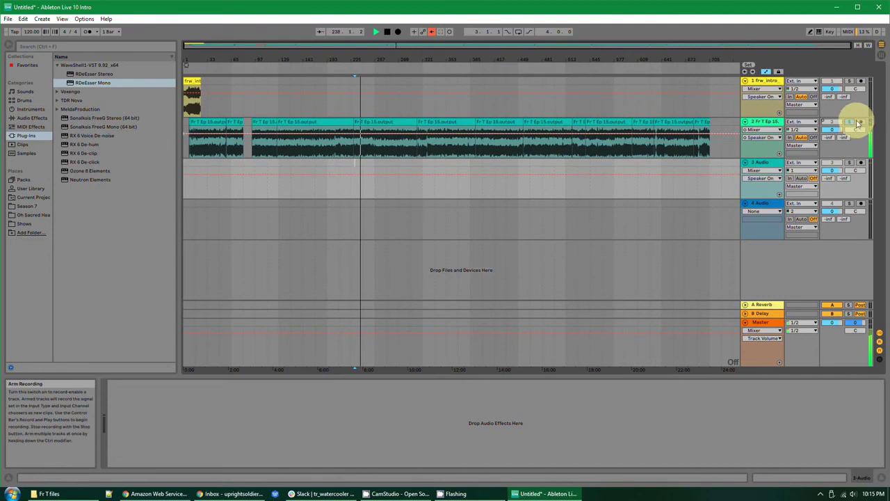
{"action": "left_click", "coordinate": [851, 124]}
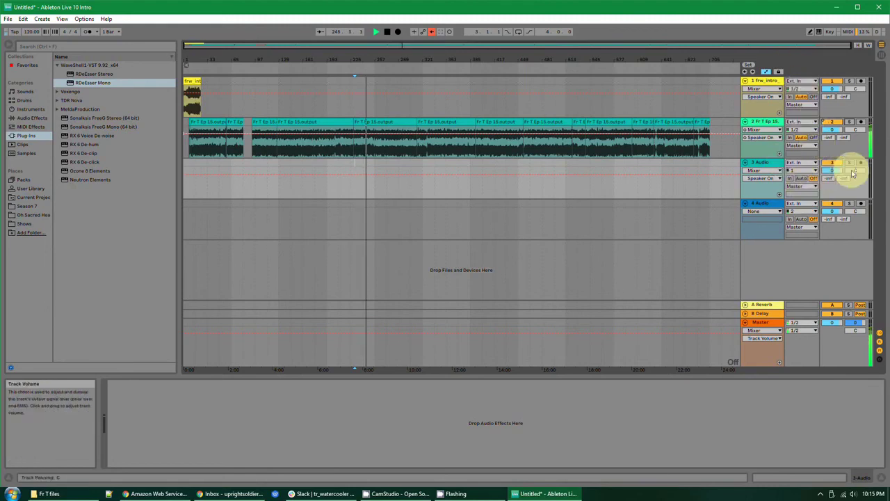
- Arm the empty audio track 3 and start recording onto it during playback
{"action": "left_click", "coordinate": [344, 177]}
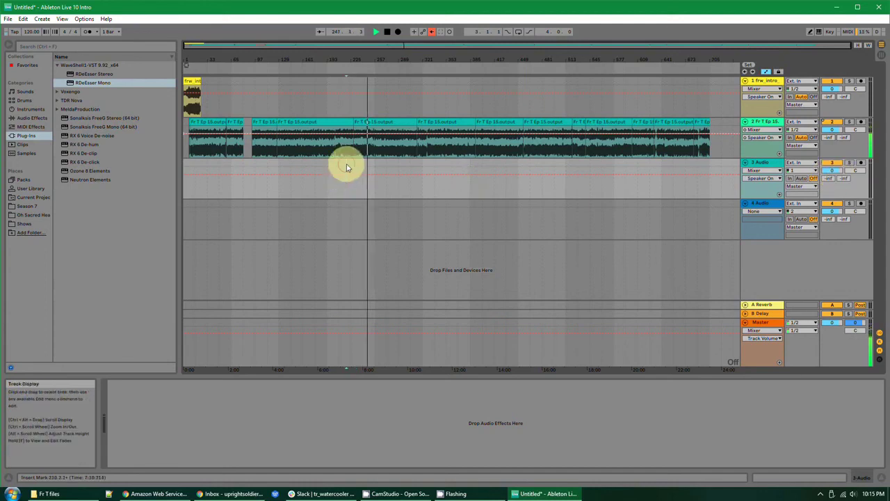
{"action": "left_click", "coordinate": [861, 163]}
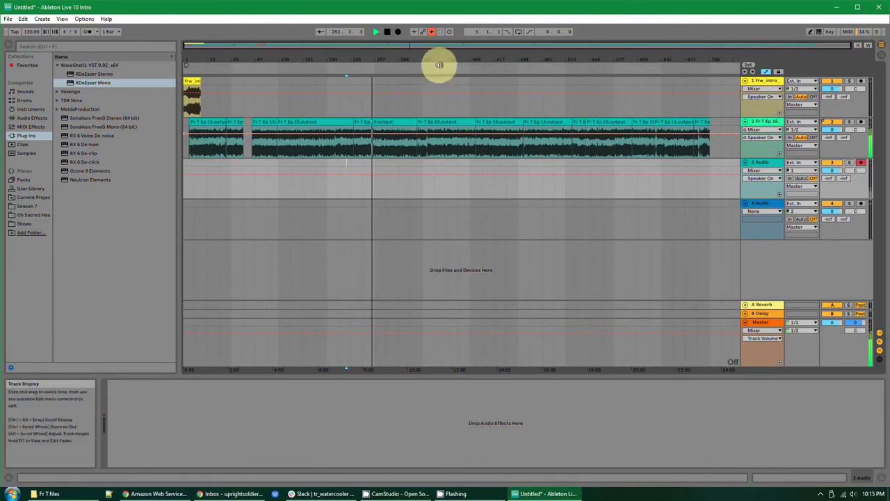
{"action": "left_click", "coordinate": [398, 31]}
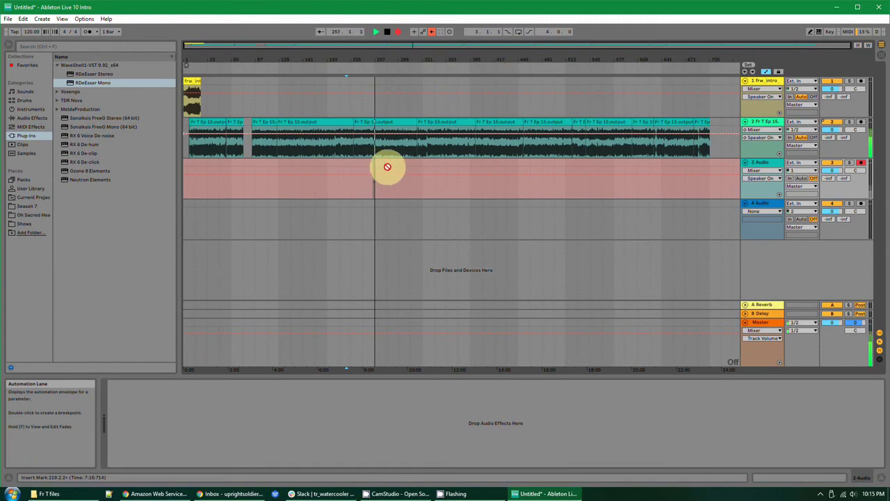
- Check the audio input device in the audio preferences and close them
{"action": "left_click", "coordinate": [84, 19]}
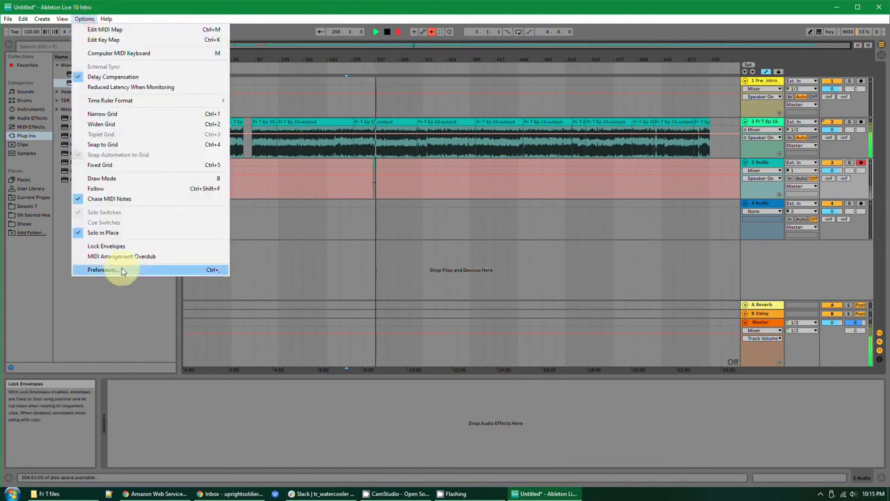
{"action": "left_click", "coordinate": [101, 270]}
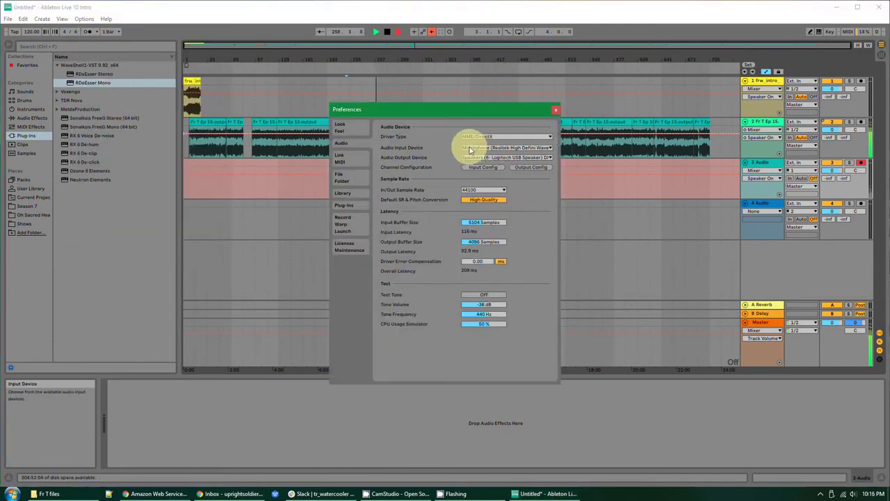
{"action": "left_click", "coordinate": [556, 109]}
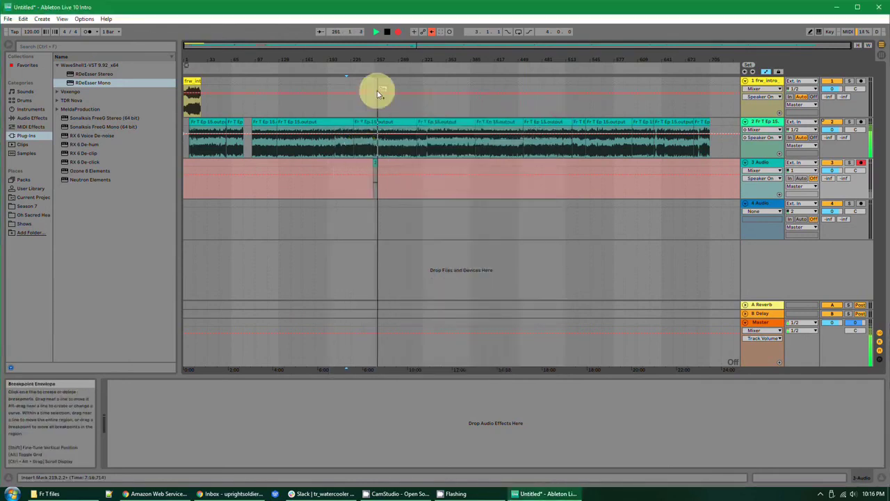
- Stop the recording, delete the newly recorded clip from track 3, and disarm the track
{"action": "left_click", "coordinate": [387, 32]}
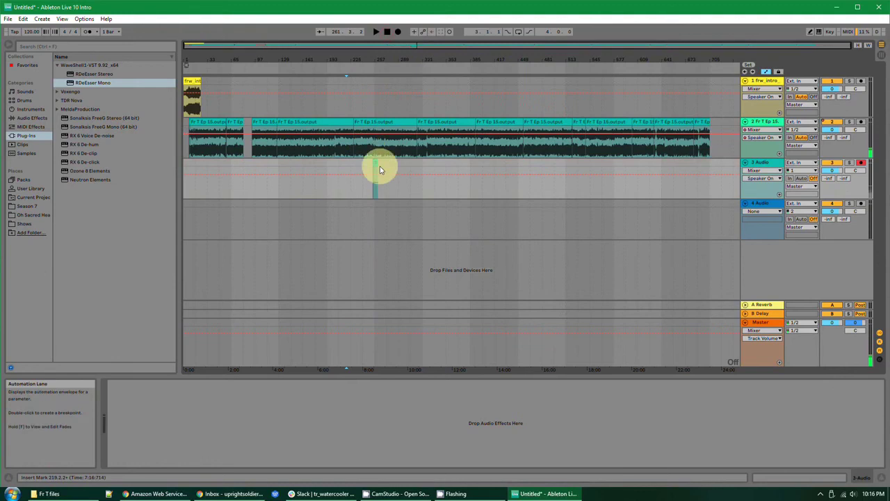
{"action": "left_click", "coordinate": [374, 164]}
{"action": "left_click", "coordinate": [375, 160]}
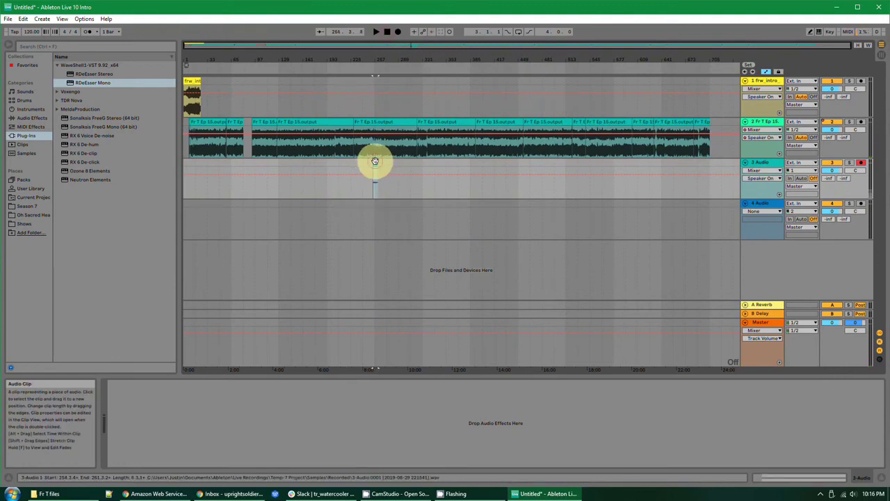
{"action": "left_click", "coordinate": [375, 161]}
{"action": "left_click", "coordinate": [865, 164]}
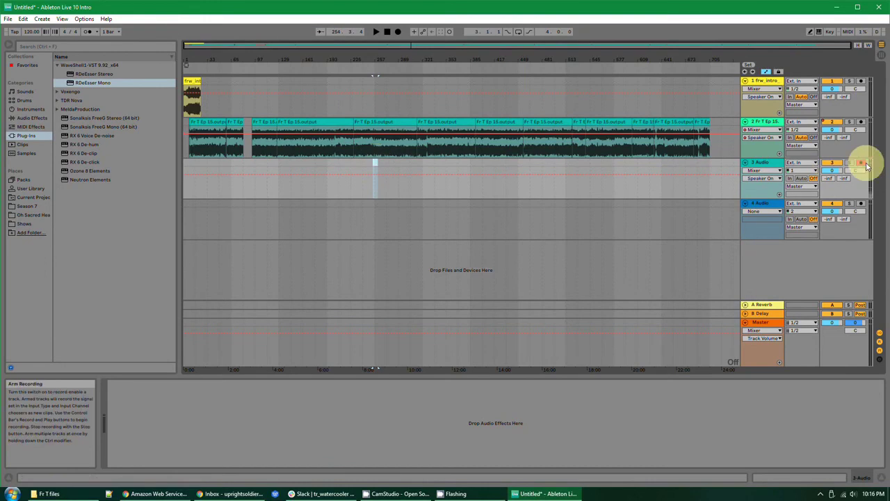
- Hide the track automation and create a short crossfade at the join of the two voice clips just before bar 314
{"action": "left_click", "coordinate": [415, 186]}
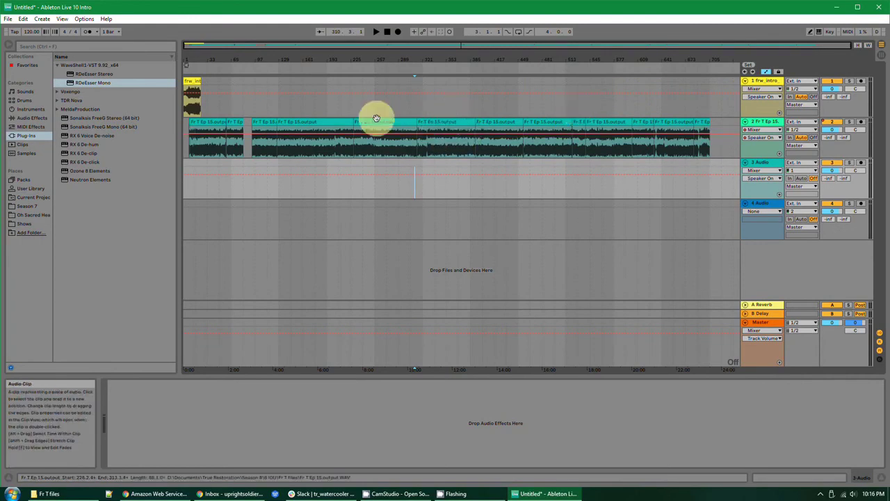
{"action": "scroll", "coordinate": [416, 130], "scroll_direction": "up", "scroll_amount": 10}
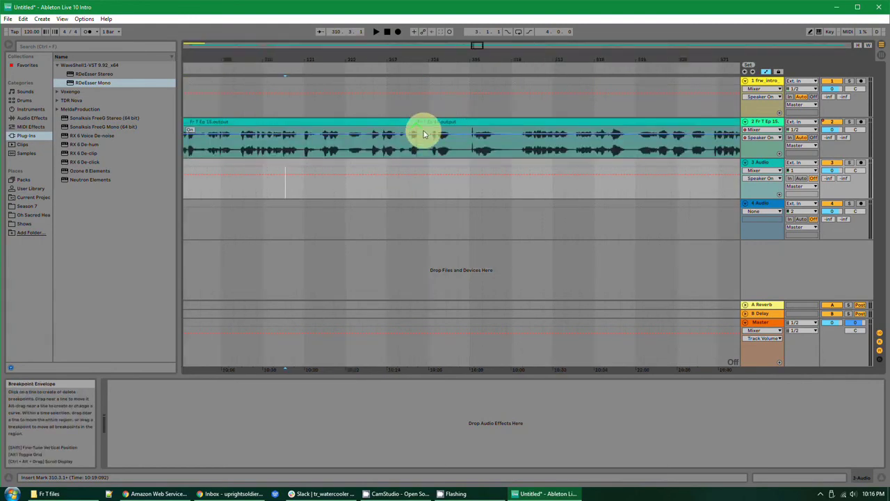
{"action": "left_click", "coordinate": [418, 129]}
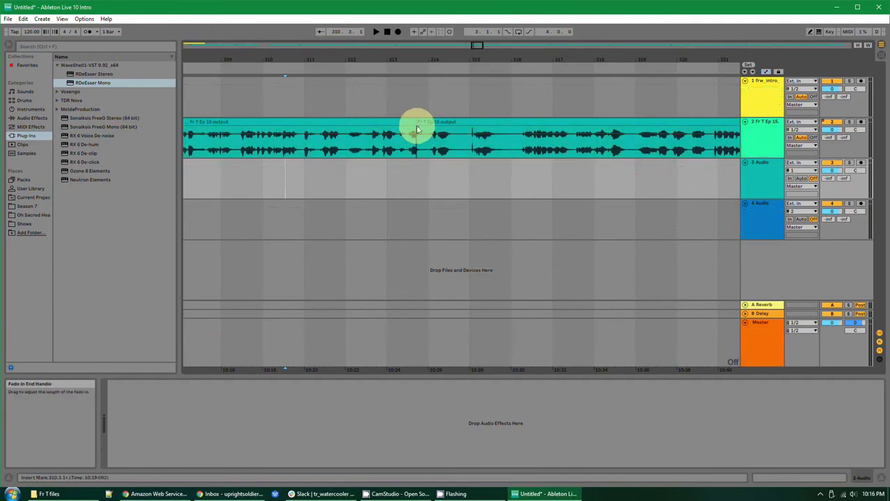
{"action": "left_click", "coordinate": [419, 130]}
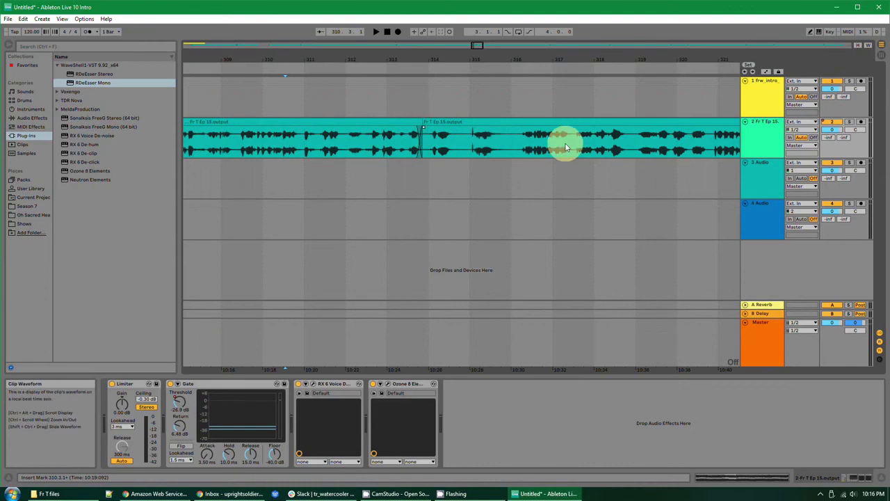
{"action": "key", "text": "ctrl+e"}
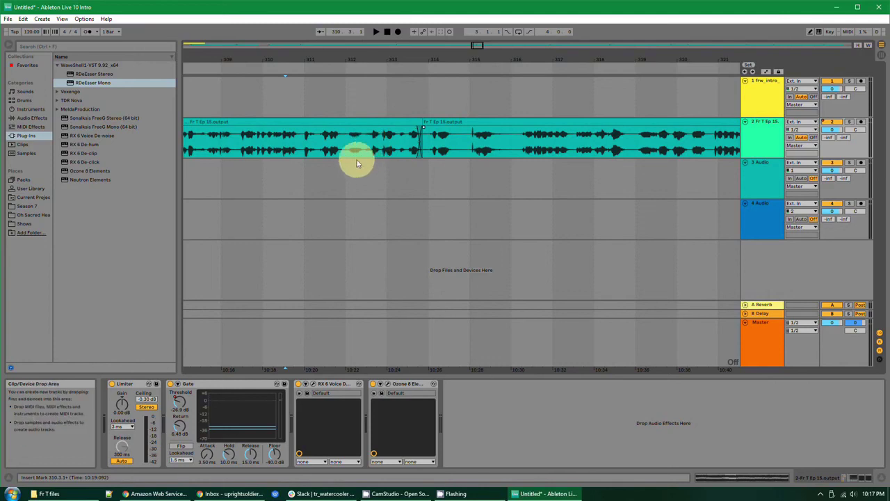
- Browse the available audio effects and plug-ins, highlighting Sonalksis FreeG Stereo (64 bit)
{"action": "scroll", "coordinate": [358, 154], "scroll_direction": "down", "scroll_amount": 10, "text": "ctrl"}
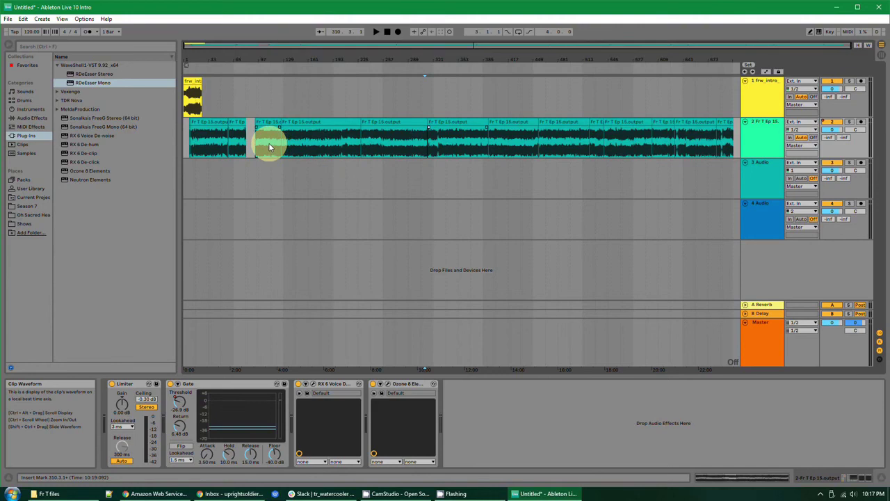
{"action": "left_click", "coordinate": [253, 137]}
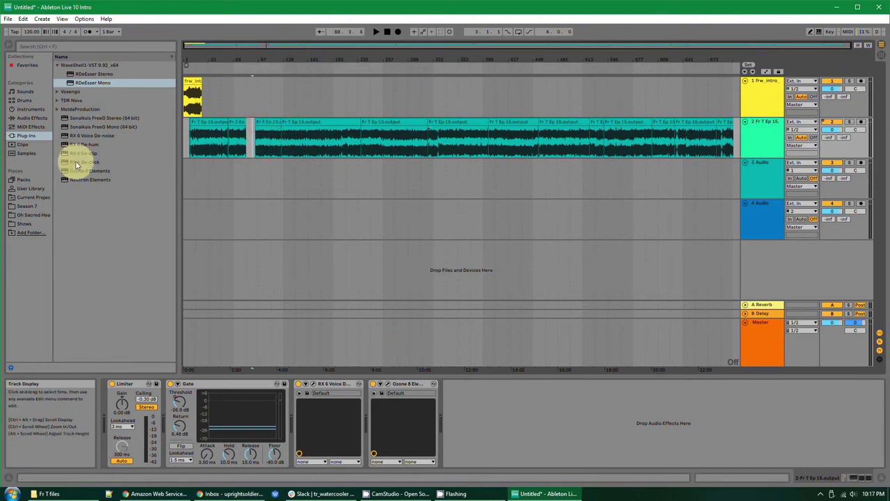
{"action": "left_click", "coordinate": [32, 119]}
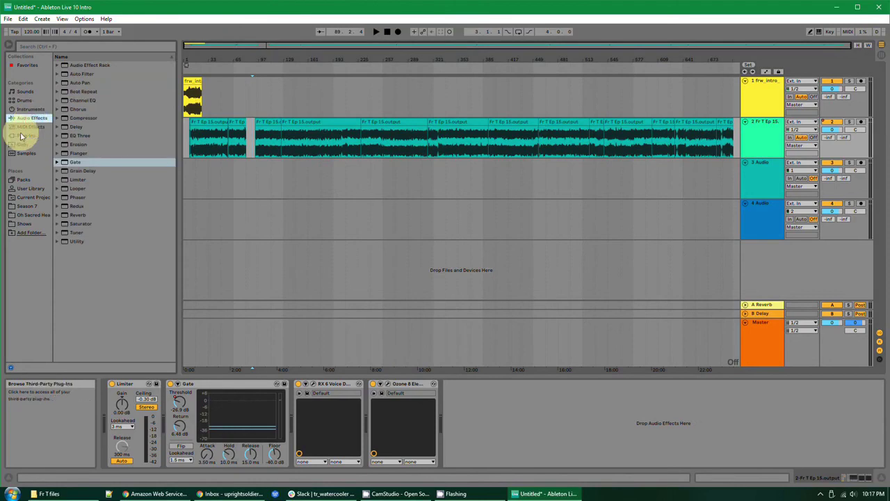
{"action": "left_click", "coordinate": [26, 136]}
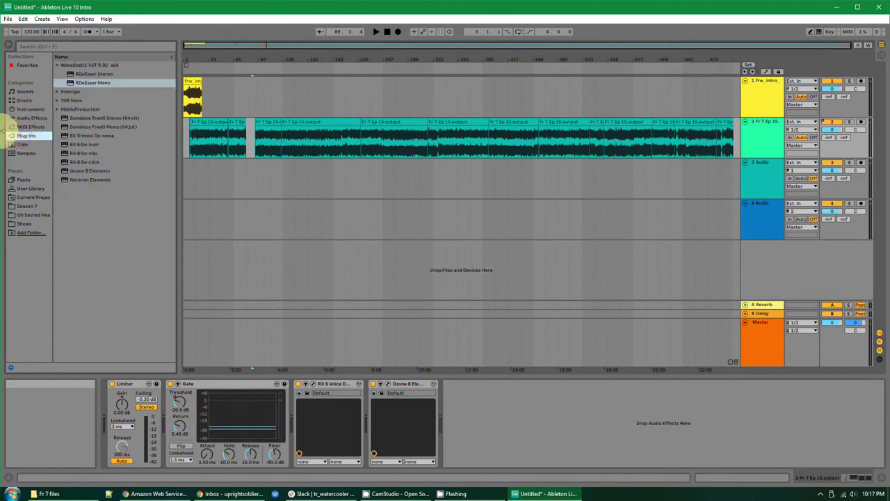
{"action": "left_click", "coordinate": [86, 117]}
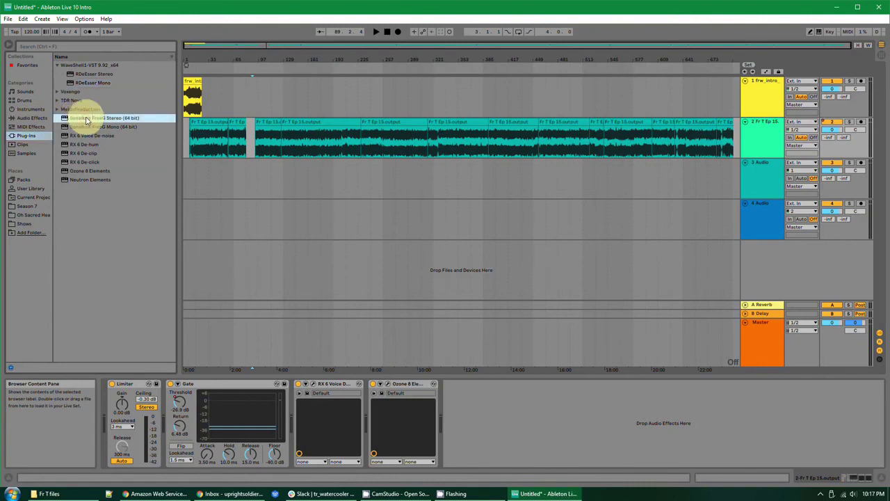
- Inspect the effect chains of the voice, intro and Master tracks, collapsing and re-expanding the Master track
{"action": "left_click", "coordinate": [327, 196]}
{"action": "left_click", "coordinate": [249, 145]}
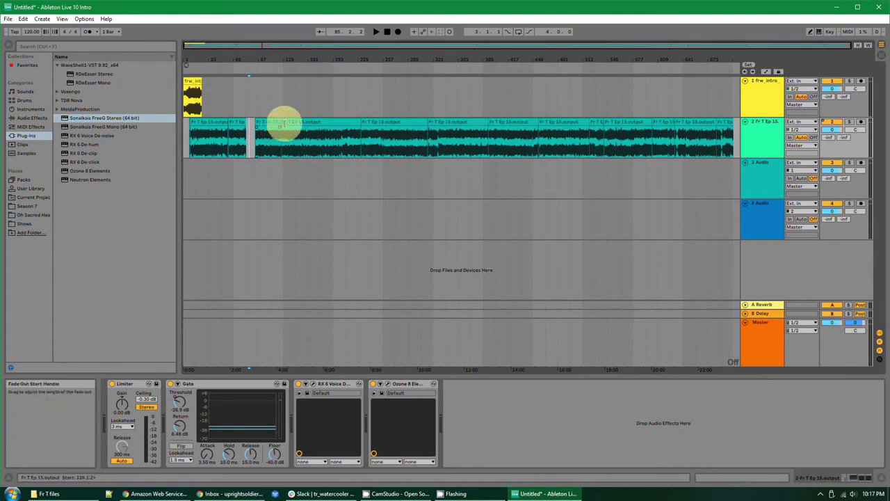
{"action": "left_click_drag", "start_coordinate": [281, 124], "coordinate": [361, 130]}
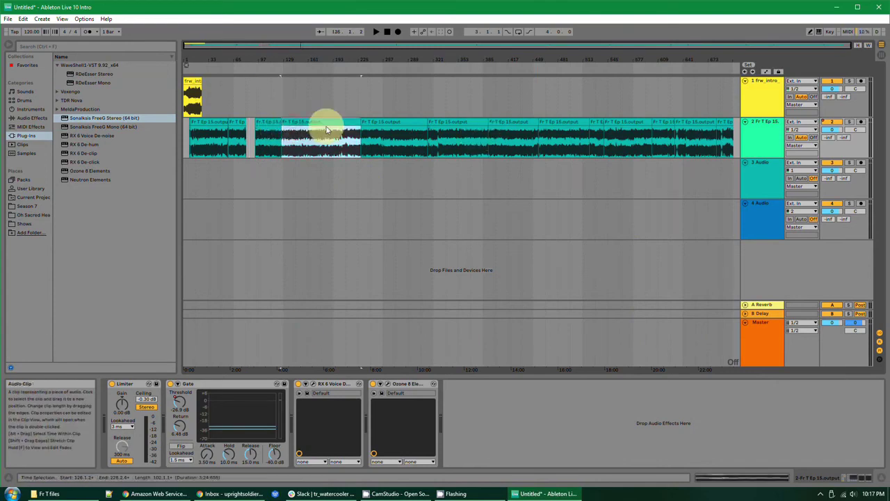
{"action": "left_click", "coordinate": [193, 82]}
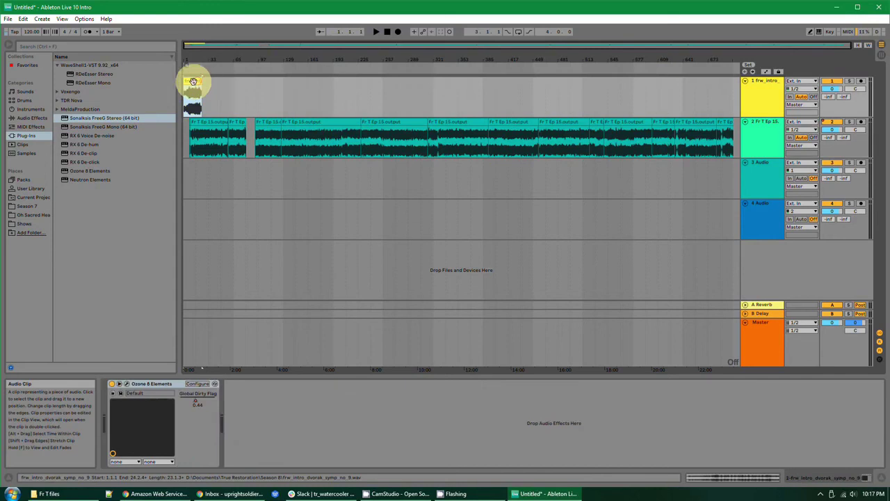
{"action": "left_click", "coordinate": [220, 344]}
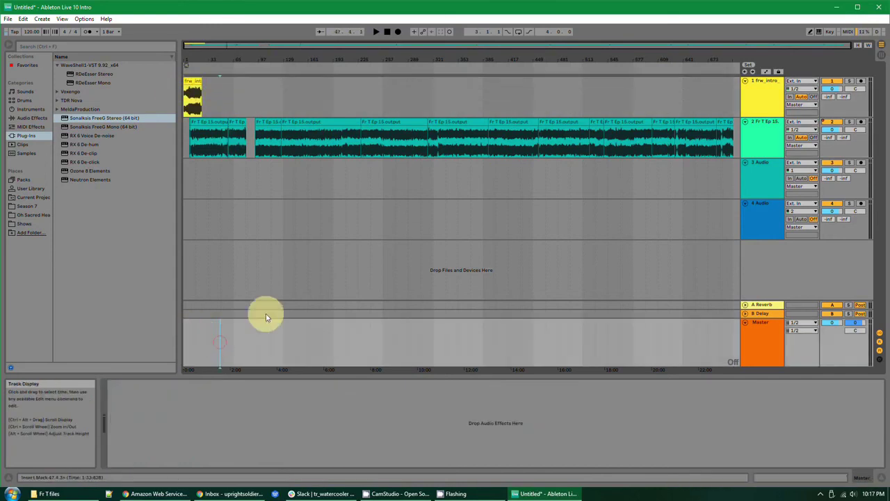
{"action": "left_click", "coordinate": [304, 336]}
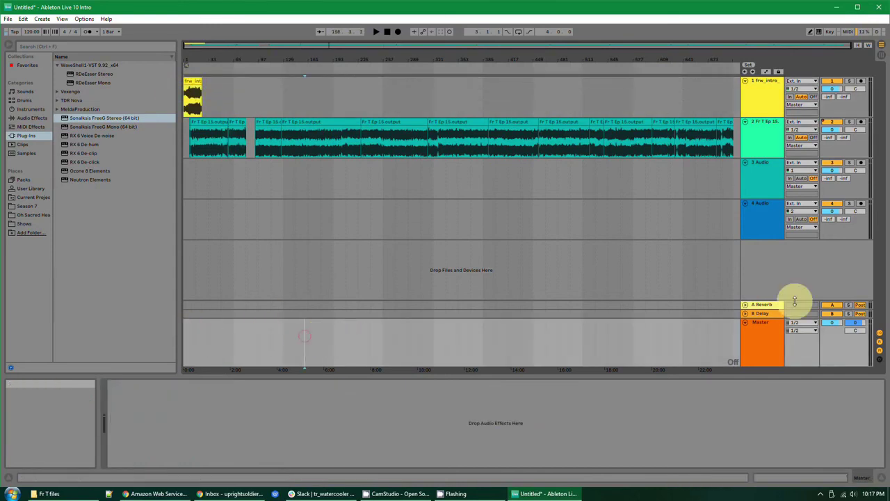
{"action": "left_click_drag", "start_coordinate": [751, 318], "coordinate": [758, 358]}
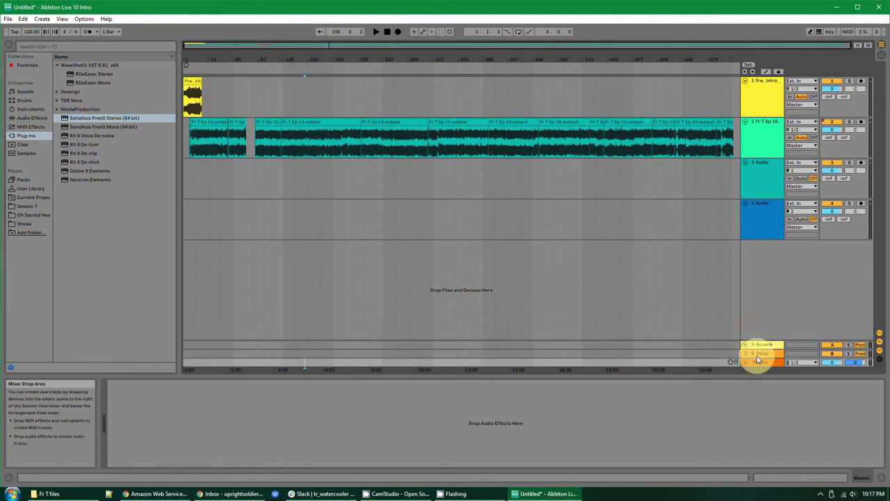
{"action": "left_click", "coordinate": [745, 363]}
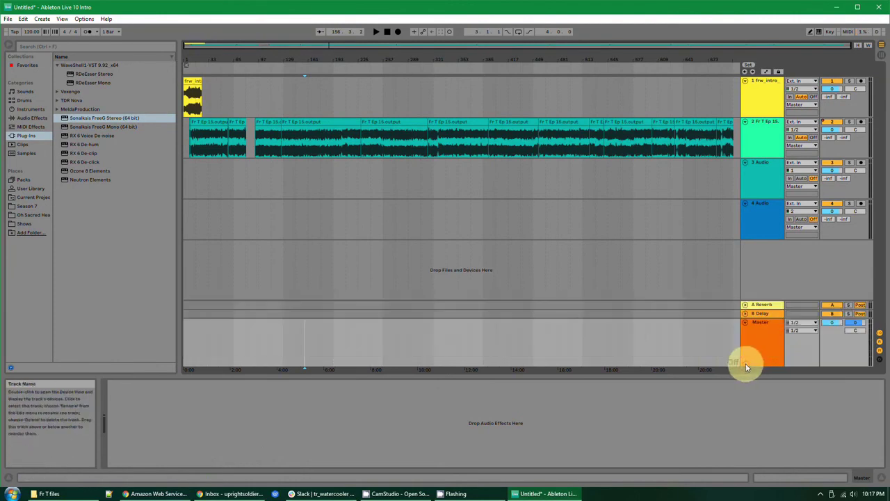
- Add the RX 6 De-clip plug-in to the Master track and close its plug-in window
{"action": "left_click", "coordinate": [307, 333]}
{"action": "left_click", "coordinate": [341, 338]}
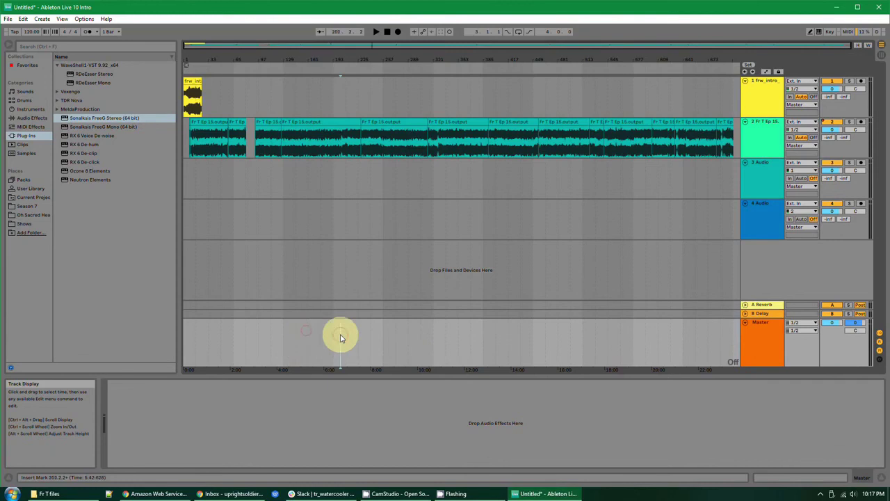
{"action": "left_click", "coordinate": [89, 153]}
{"action": "left_click_drag", "start_coordinate": [89, 154], "coordinate": [364, 341]}
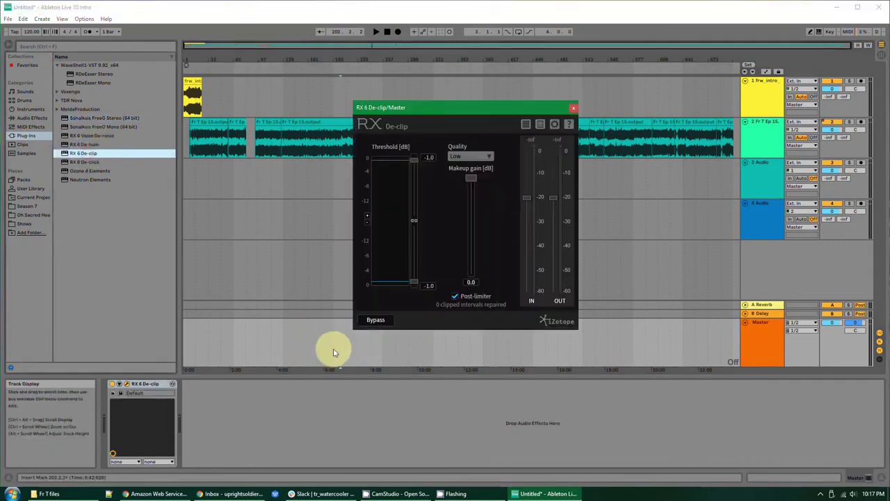
{"action": "left_click", "coordinate": [574, 109]}
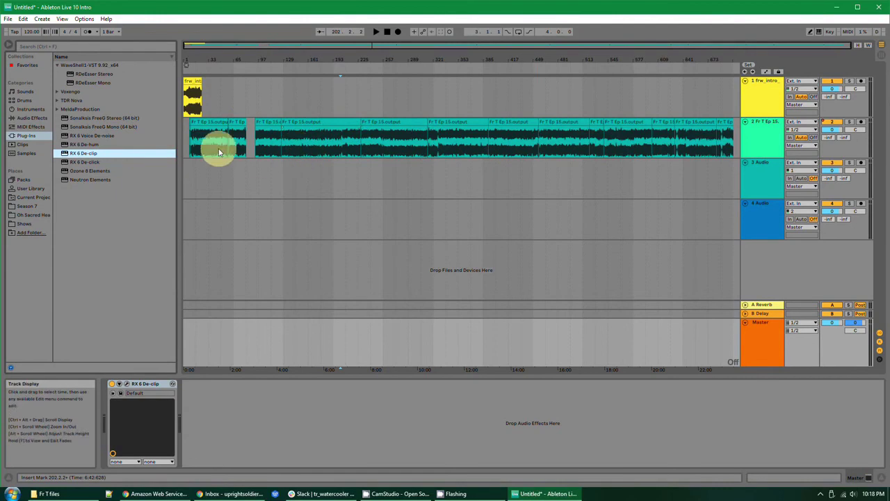
- Compare the effect chain shared by the voice clips with the one on the Master track
{"action": "left_click_drag", "start_coordinate": [210, 134], "coordinate": [236, 120]}
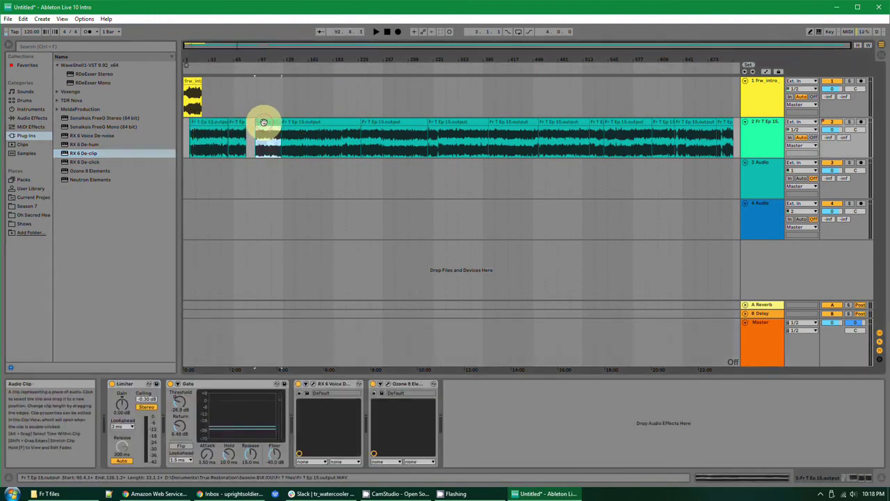
{"action": "left_click", "coordinate": [337, 121]}
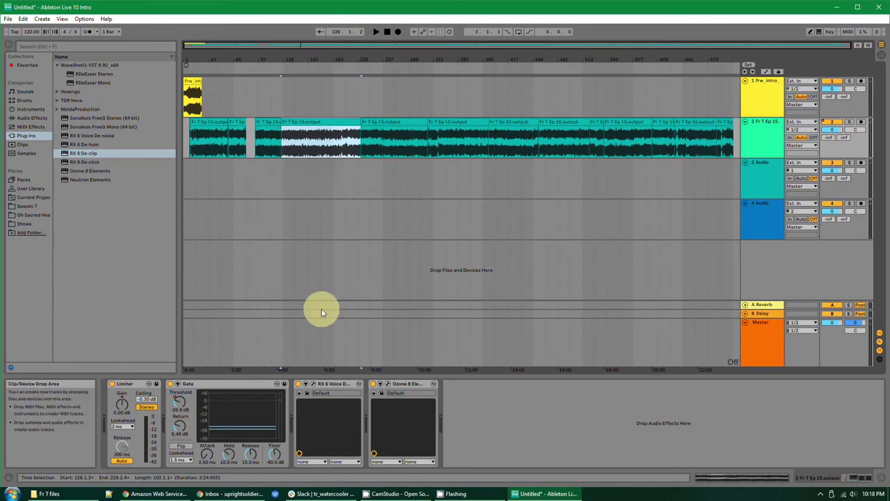
{"action": "left_click", "coordinate": [294, 343]}
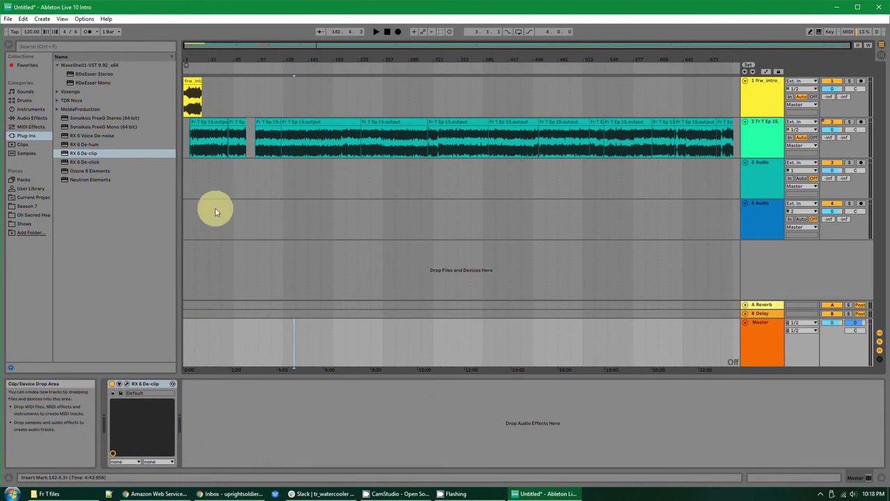
{"action": "left_click", "coordinate": [251, 122]}
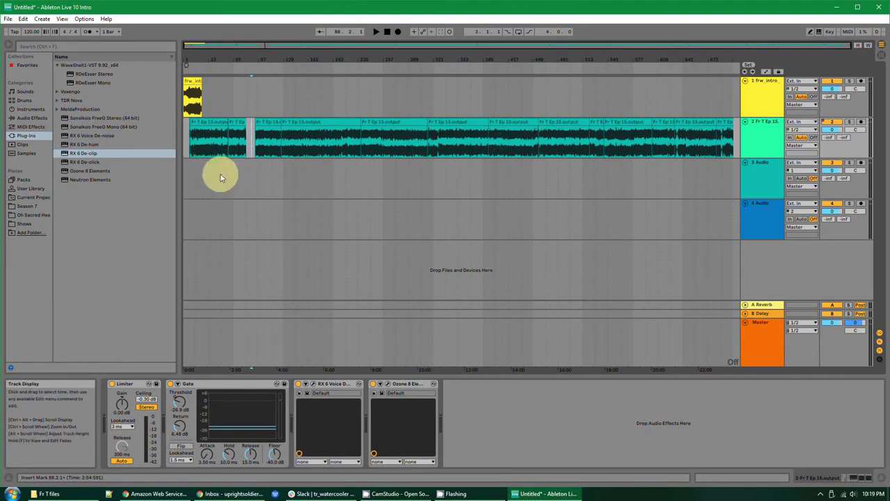
- View the intro track's effect chain and return the insert marker to the start of the arrangement
{"action": "left_click", "coordinate": [240, 108]}
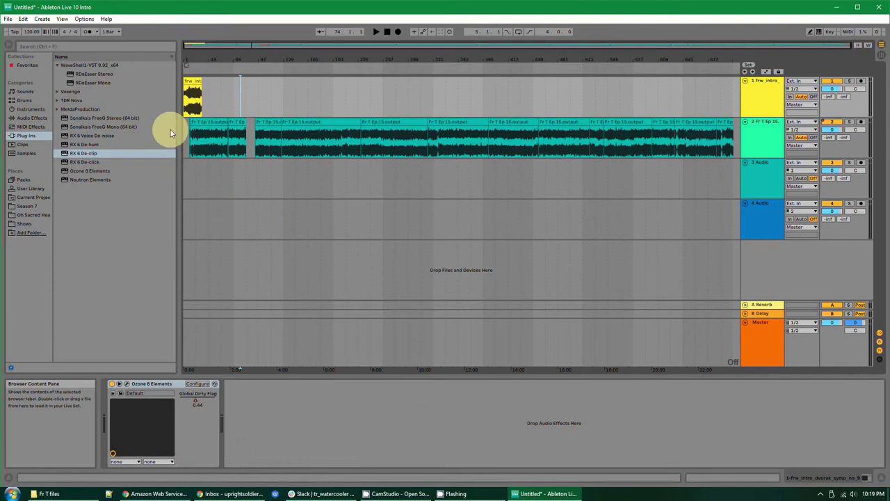
{"action": "left_click", "coordinate": [206, 124]}
{"action": "left_click", "coordinate": [219, 107]}
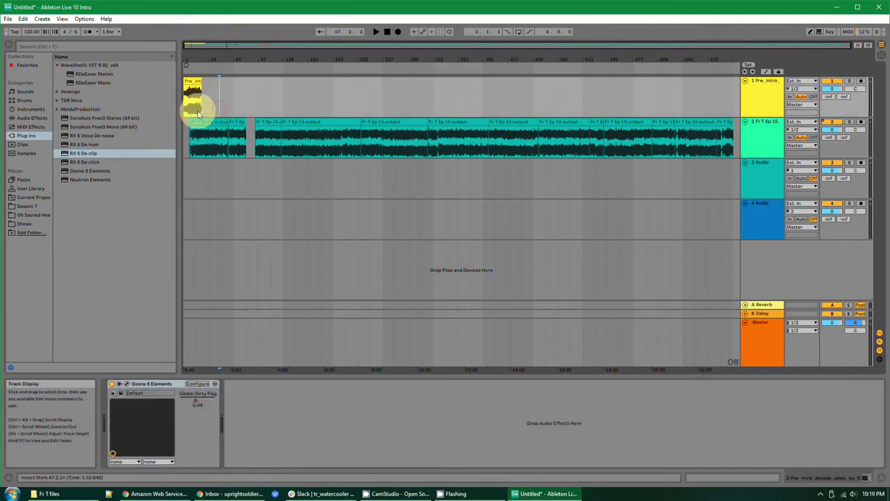
{"action": "key", "text": "Home"}
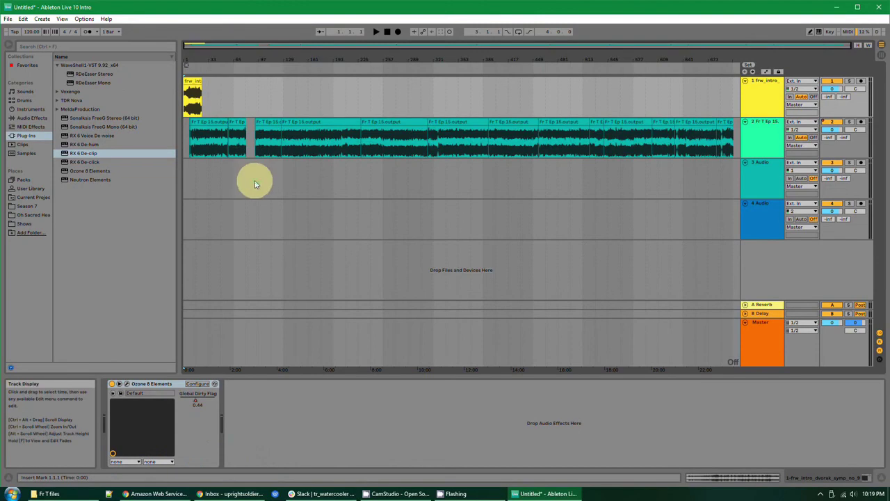
{"action": "left_click", "coordinate": [7, 19]}
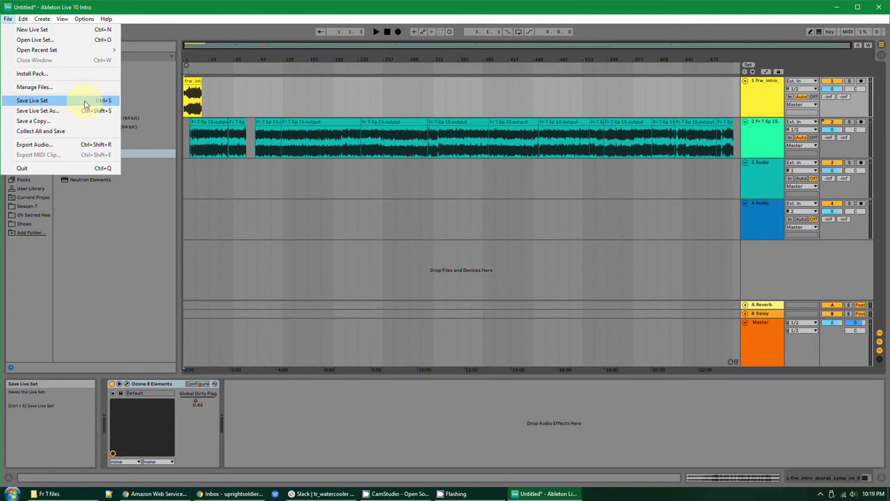
{"action": "left_click", "coordinate": [41, 103]}
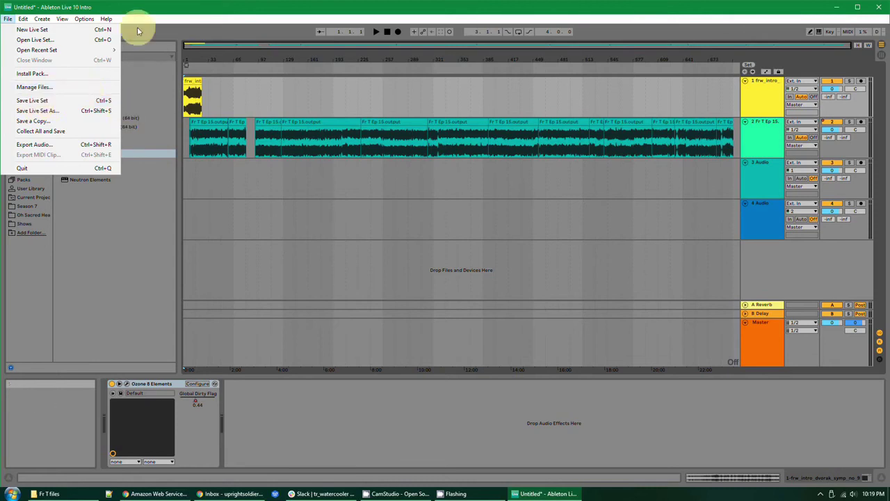
{"action": "left_click", "coordinate": [196, 7]}
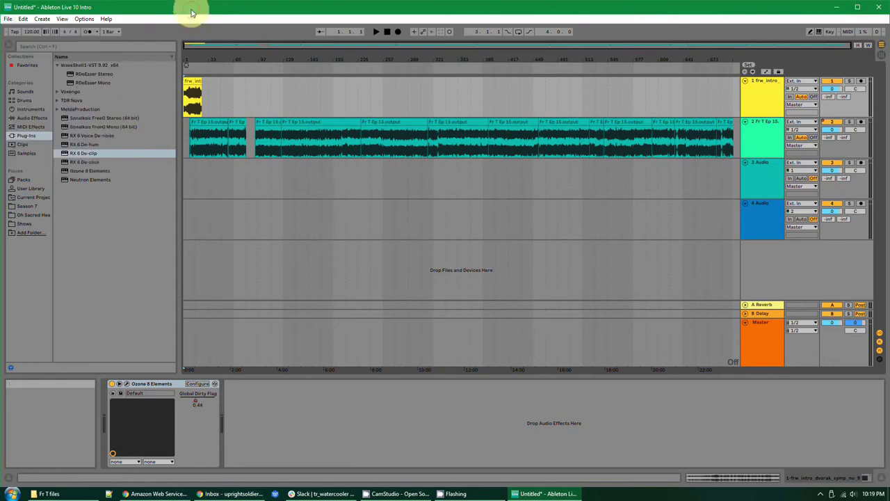
- Open the audio export settings and choose Master as the rendered track
{"action": "left_click", "coordinate": [6, 20]}
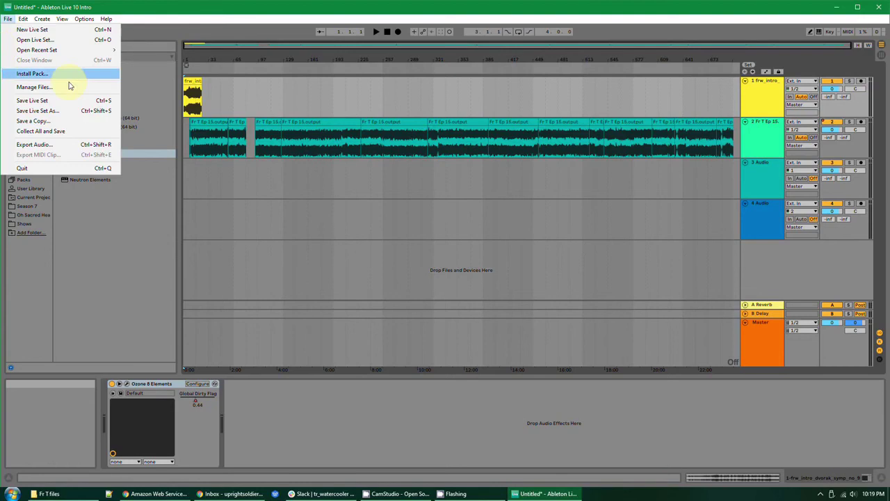
{"action": "left_click", "coordinate": [69, 148]}
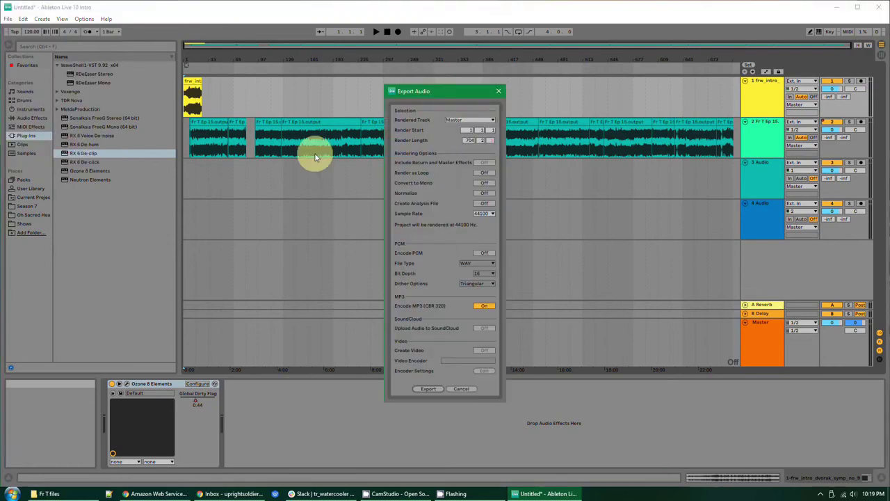
{"action": "left_click_drag", "start_coordinate": [435, 96], "coordinate": [366, 89]}
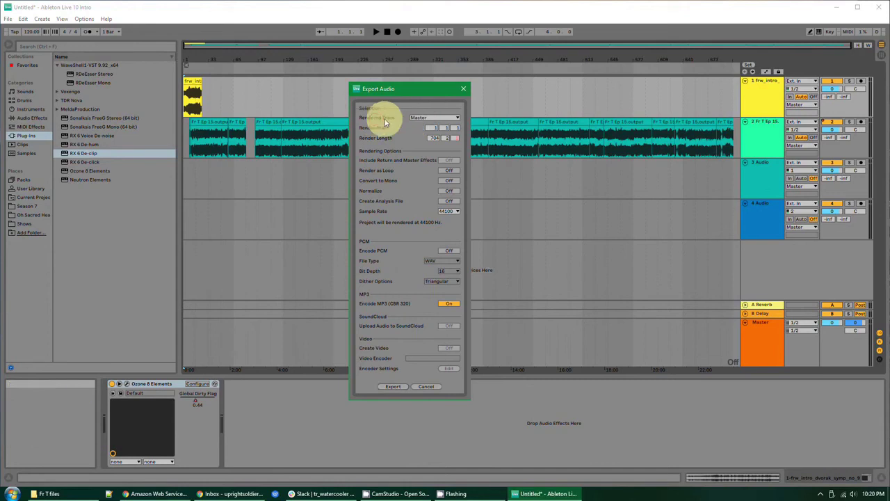
{"action": "left_click", "coordinate": [434, 118]}
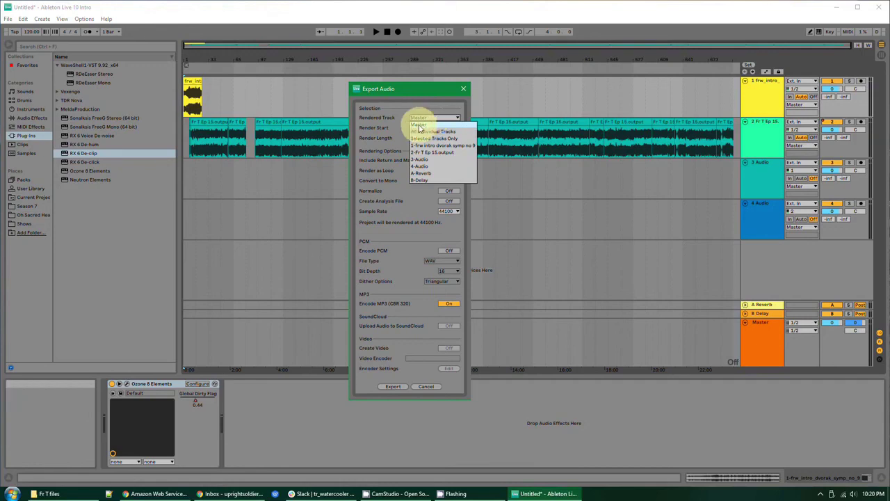
{"action": "left_click", "coordinate": [419, 127]}
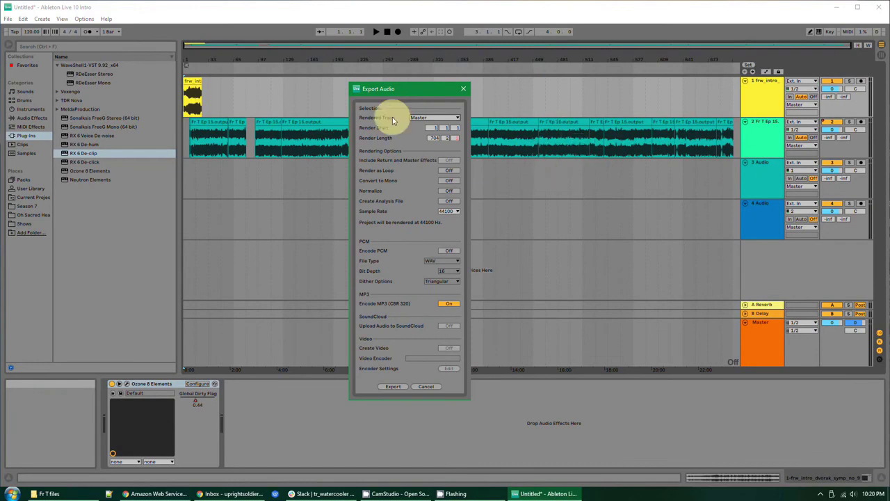
- Review the rendered-track choices and close the audio export settings
{"action": "left_click", "coordinate": [425, 117]}
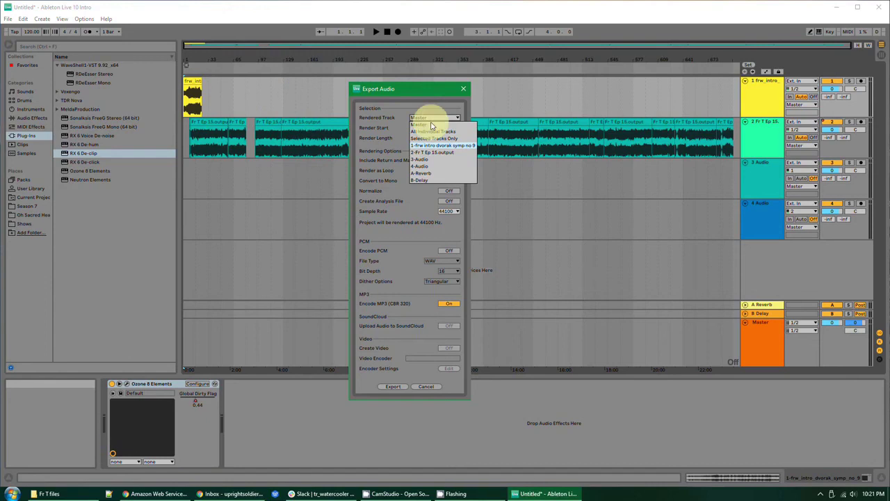
{"action": "left_click", "coordinate": [469, 100]}
{"action": "left_click", "coordinate": [463, 89]}
- Open the audio export settings for the voice clip starting at bar 126 and choose Selected Tracks Only as the rendered track
{"action": "left_click", "coordinate": [312, 122]}
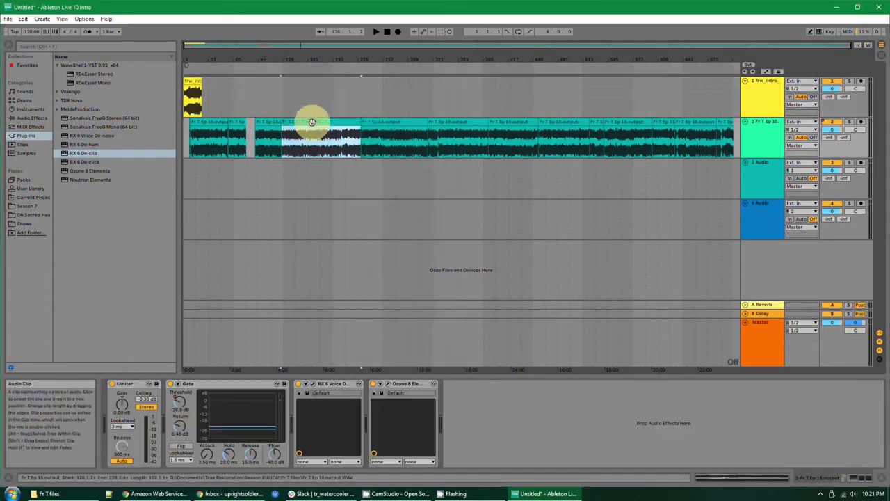
{"action": "left_click", "coordinate": [8, 19]}
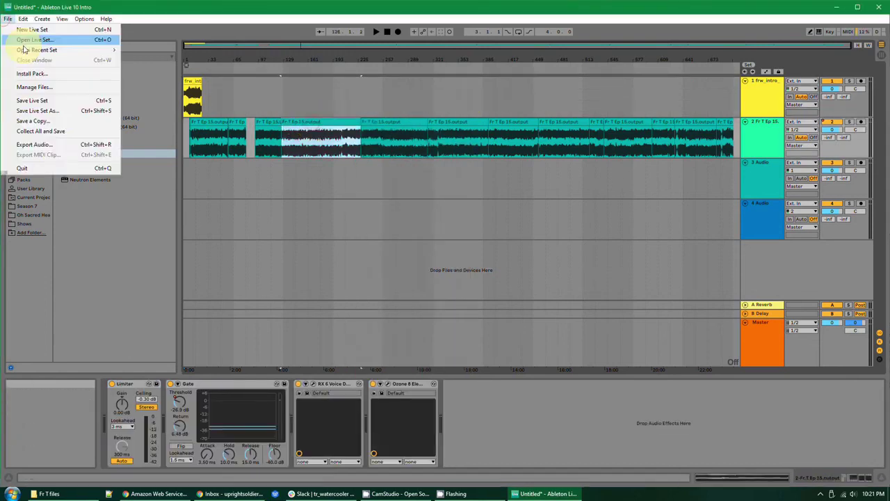
{"action": "left_click", "coordinate": [49, 144]}
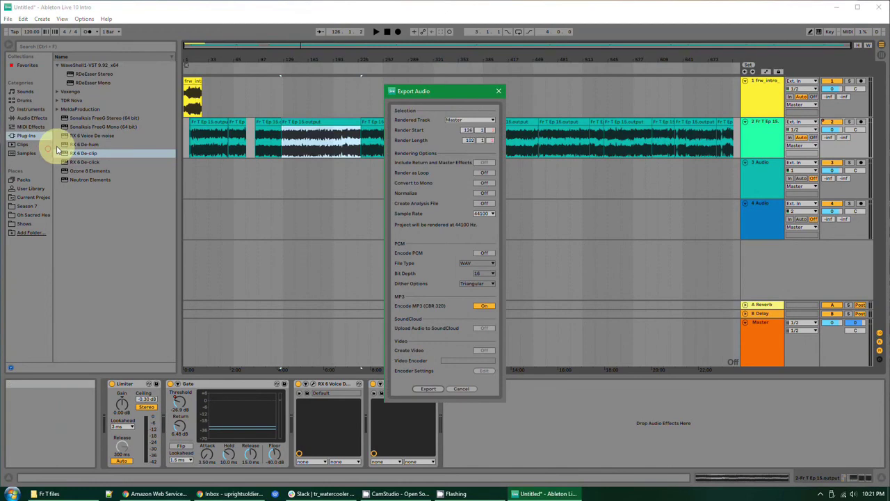
{"action": "left_click", "coordinate": [463, 120]}
{"action": "left_click", "coordinate": [477, 141]}
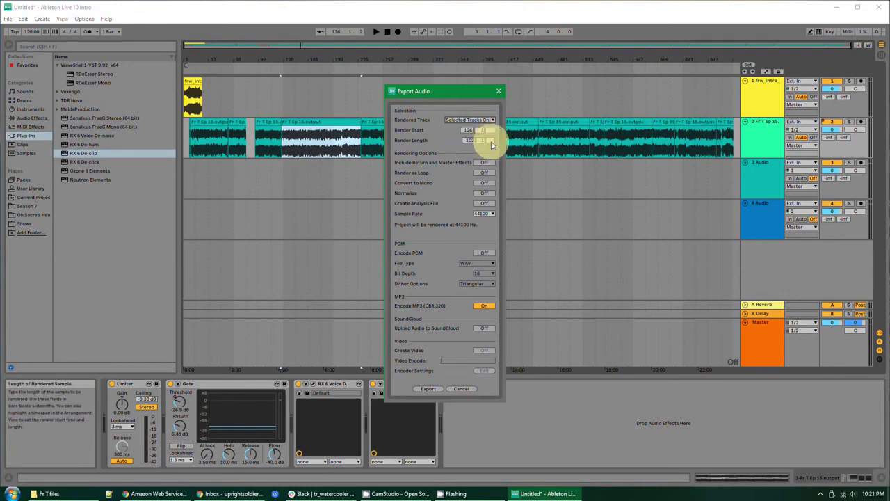
{"action": "left_click", "coordinate": [497, 92]}
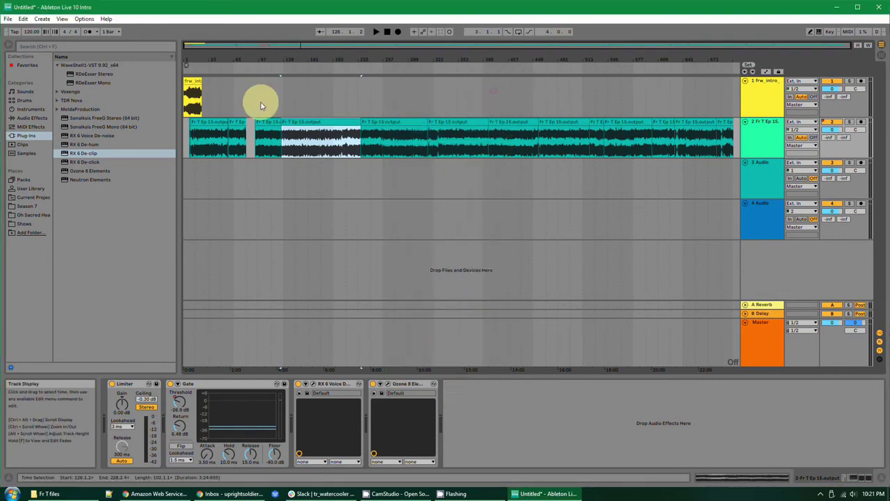
- Return the insert marker to the start of the arrangement and set the audio export's rendered track to Master
{"action": "left_click", "coordinate": [261, 102]}
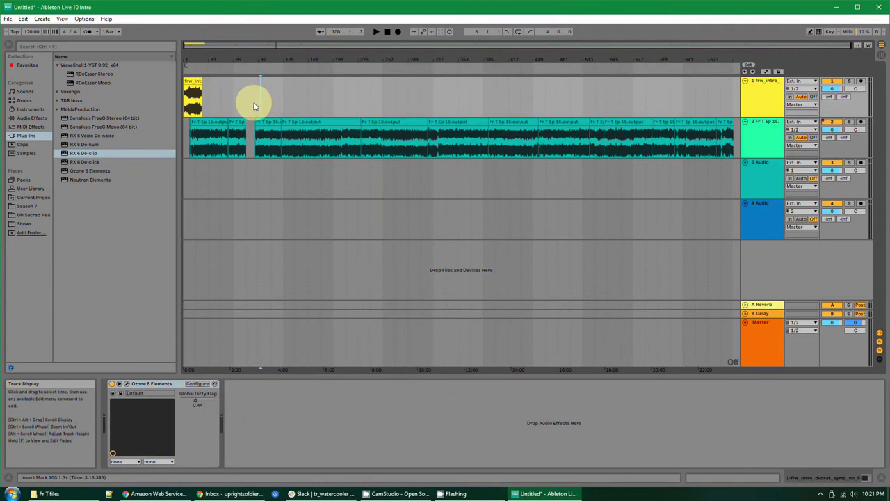
{"action": "key", "text": "Home"}
{"action": "left_click", "coordinate": [8, 19]}
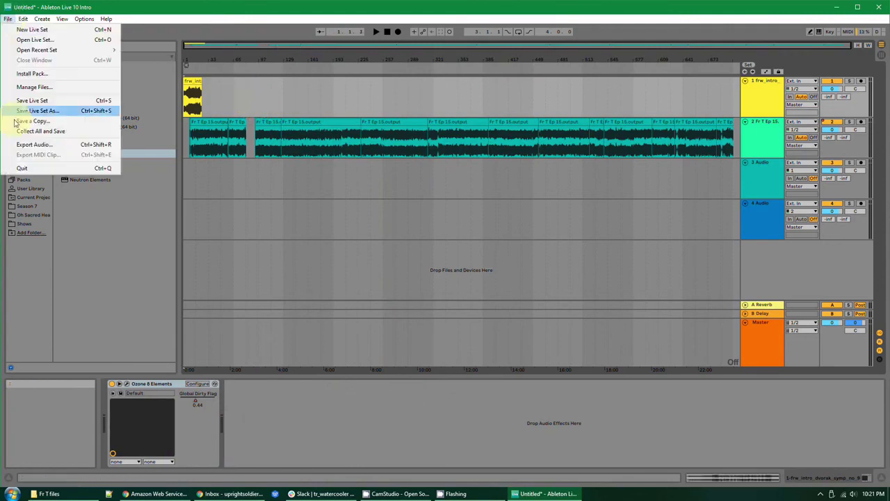
{"action": "left_click", "coordinate": [27, 132]}
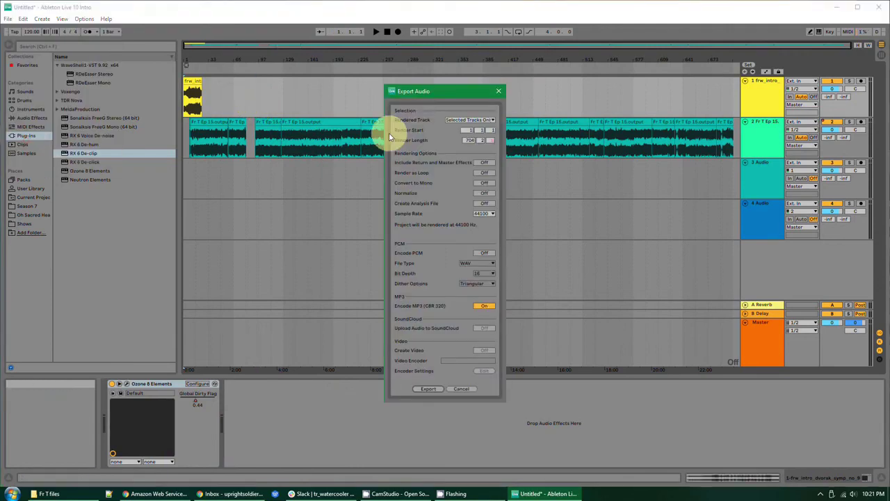
{"action": "left_click", "coordinate": [454, 120]}
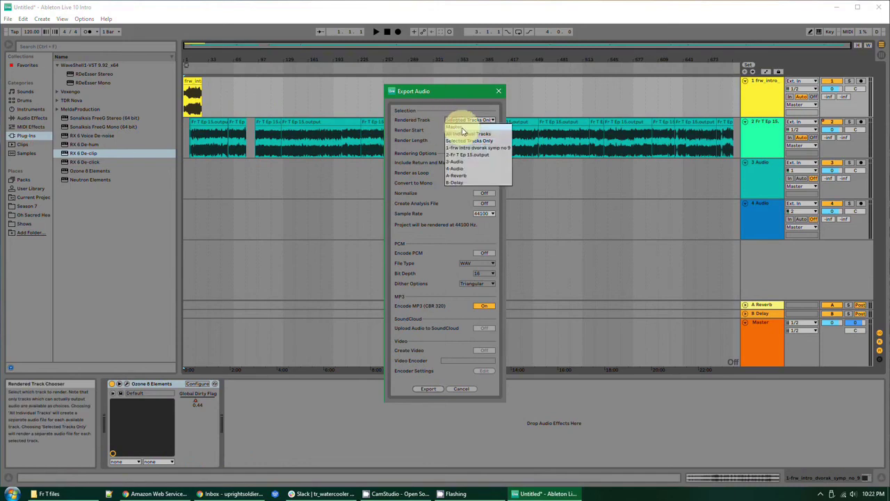
{"action": "left_click", "coordinate": [458, 113]}
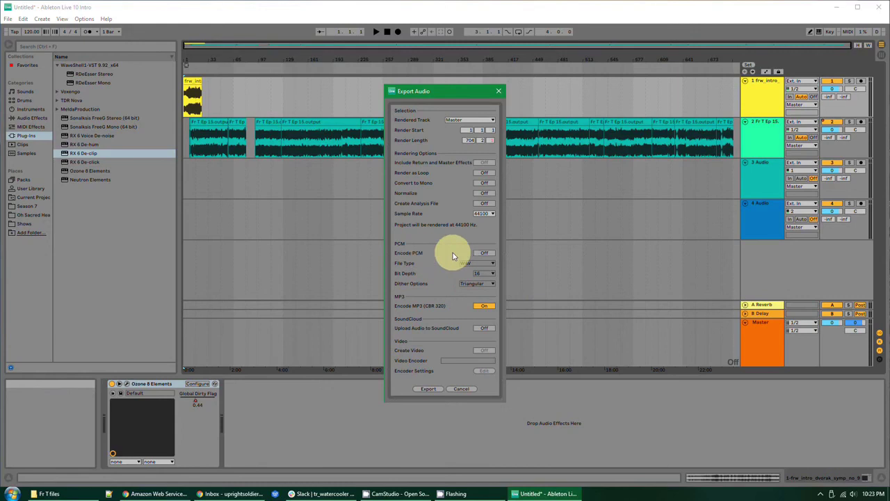
- Try PCM encoding with and without MP3 encoding, and restore the export to MP3 (CBR 320) only
{"action": "left_click", "coordinate": [485, 253]}
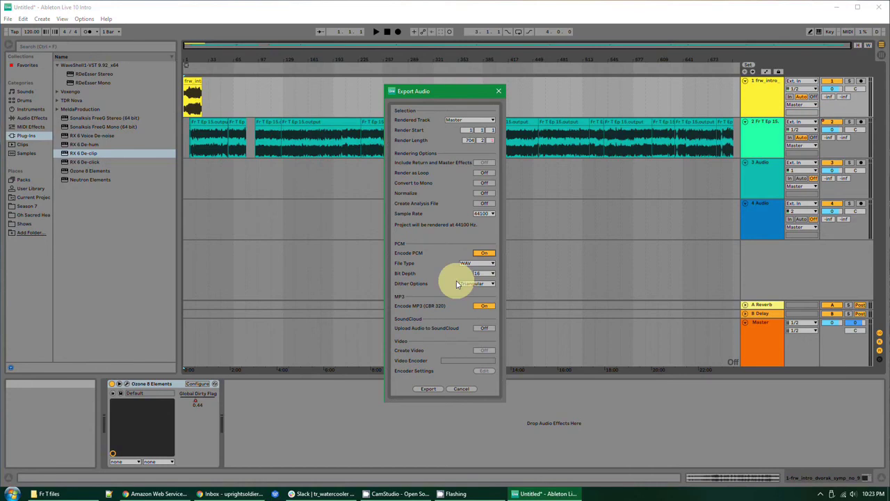
{"action": "left_click", "coordinate": [484, 253]}
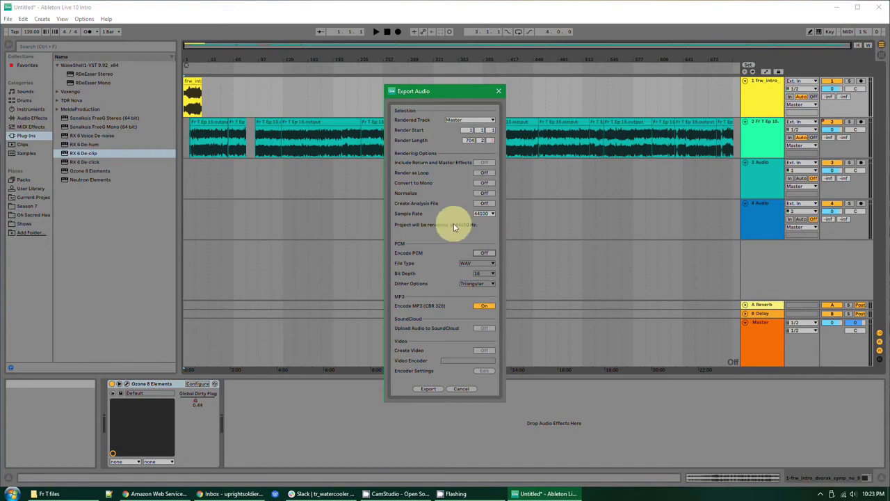
{"action": "left_click", "coordinate": [485, 253]}
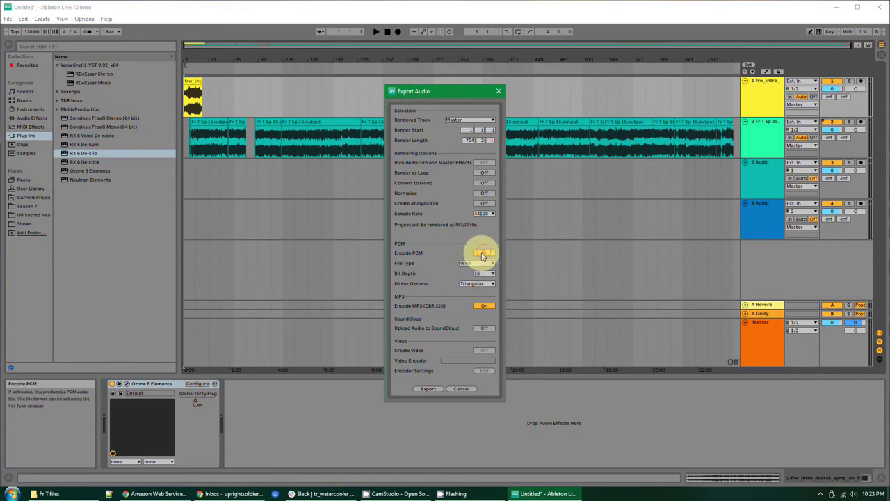
{"action": "left_click", "coordinate": [477, 310]}
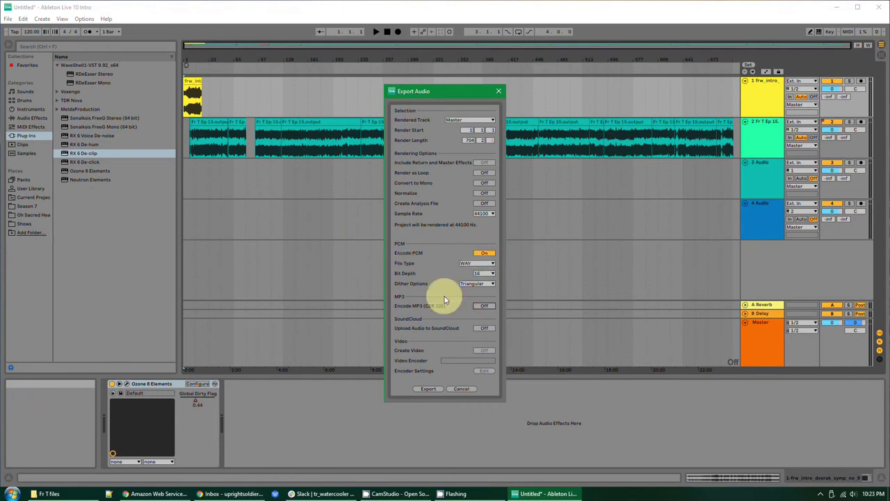
{"action": "left_click", "coordinate": [484, 306]}
{"action": "left_click", "coordinate": [484, 254]}
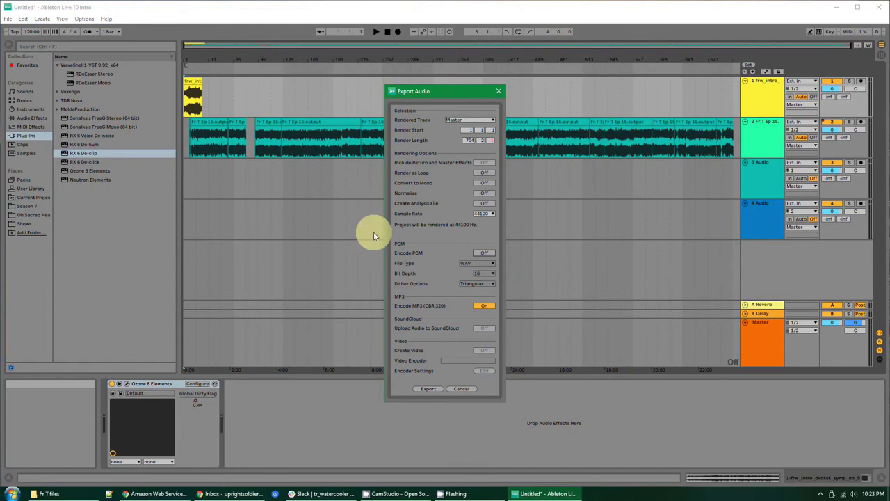
- Enable PCM encoding to review its file types (WAV, AIFF, FLAC), and turn PCM encoding back off
{"action": "left_click", "coordinate": [485, 253]}
{"action": "left_click", "coordinate": [478, 263]}
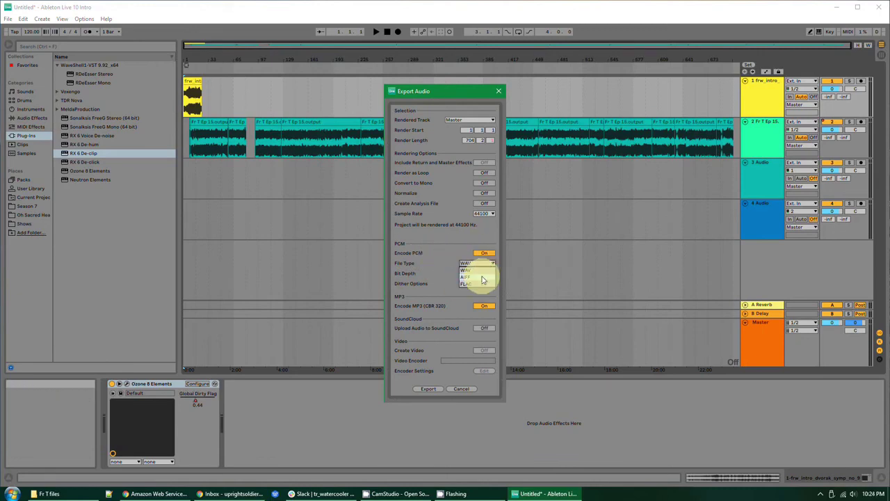
{"action": "left_click", "coordinate": [446, 272]}
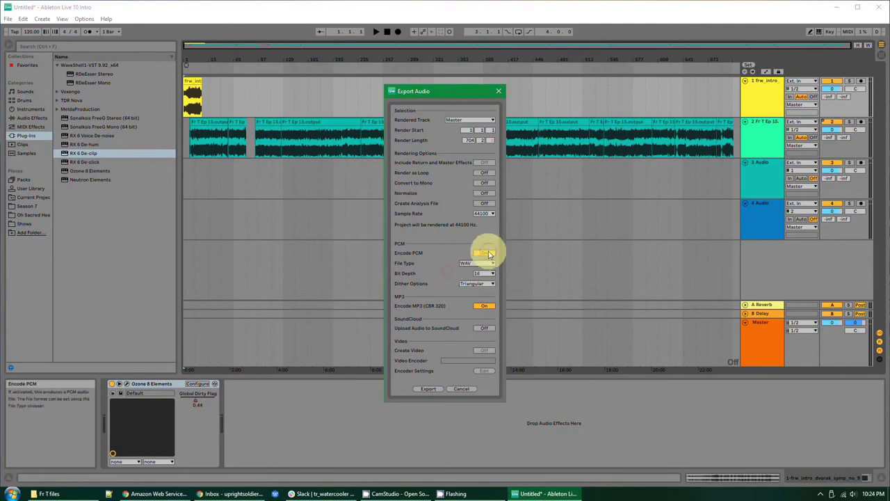
{"action": "left_click", "coordinate": [487, 253]}
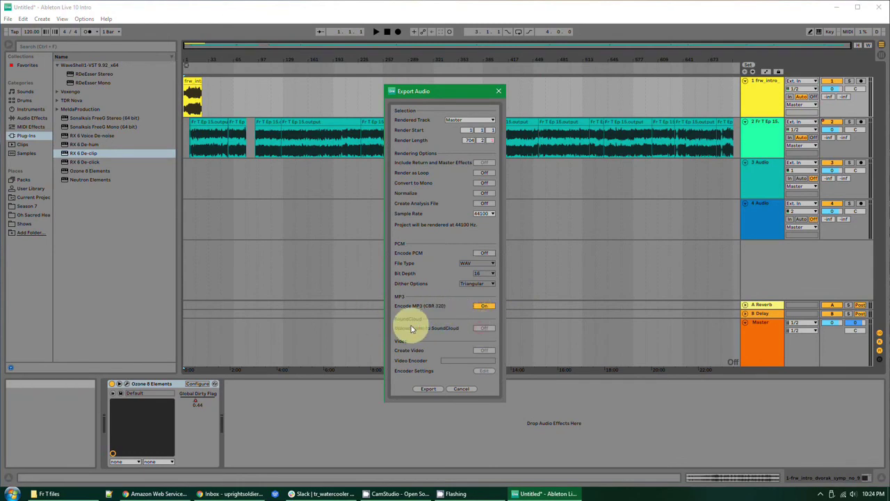
{"action": "left_click", "coordinate": [485, 253]}
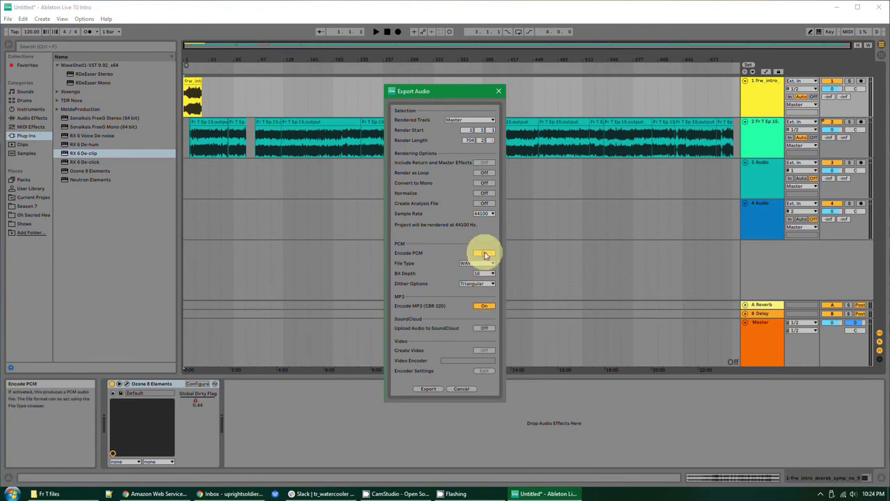
{"action": "left_click", "coordinate": [486, 254]}
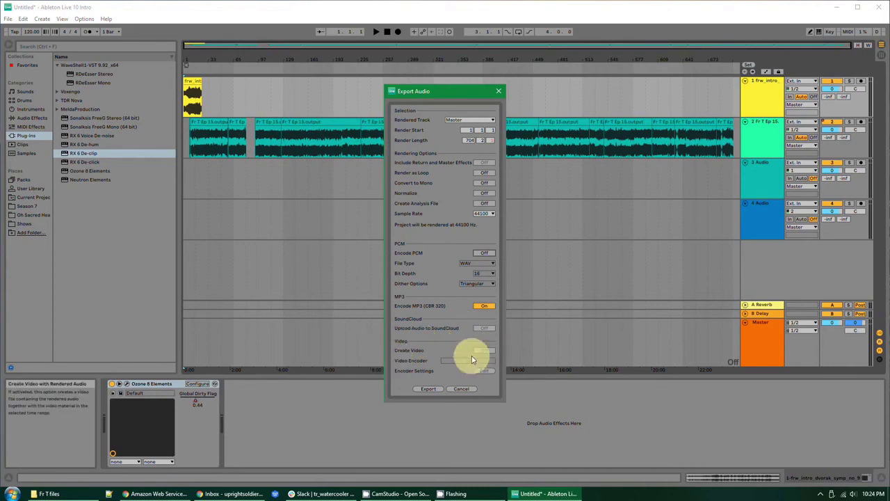
{"action": "left_click", "coordinate": [427, 388]}
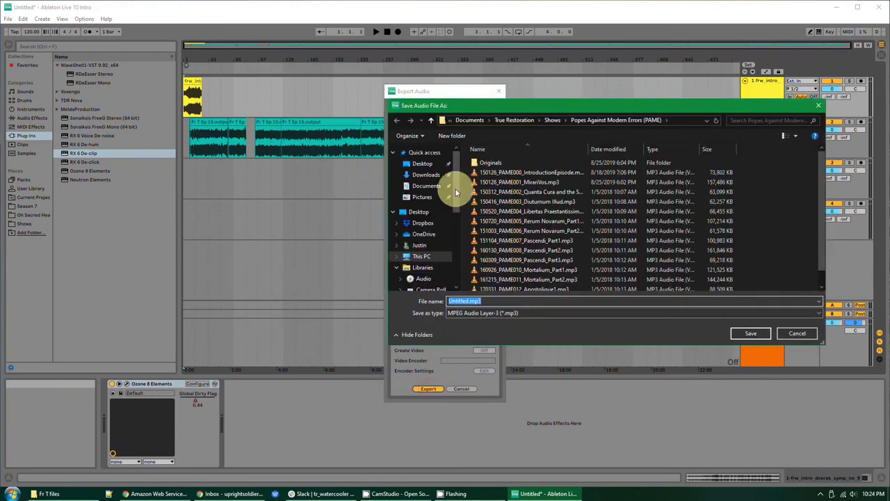
{"action": "scroll", "coordinate": [528, 180], "scroll_direction": "down", "scroll_amount": 1}
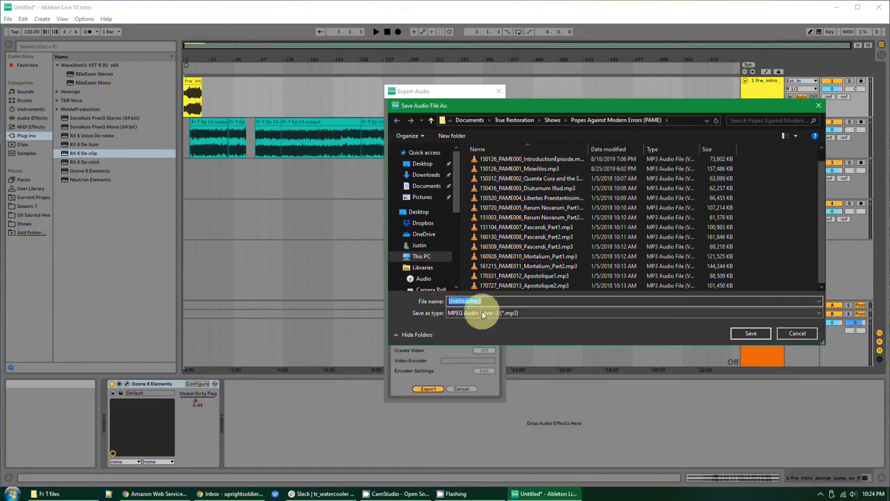
{"action": "left_click", "coordinate": [795, 334]}
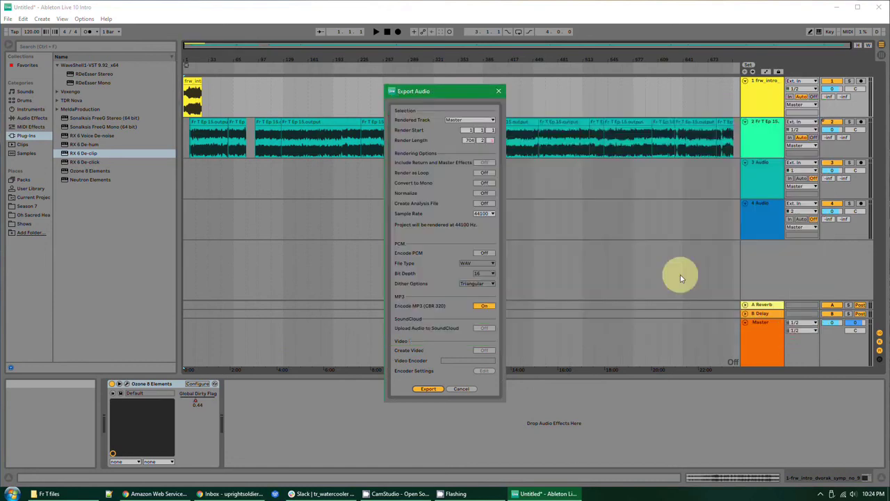
{"action": "left_click", "coordinate": [452, 388]}
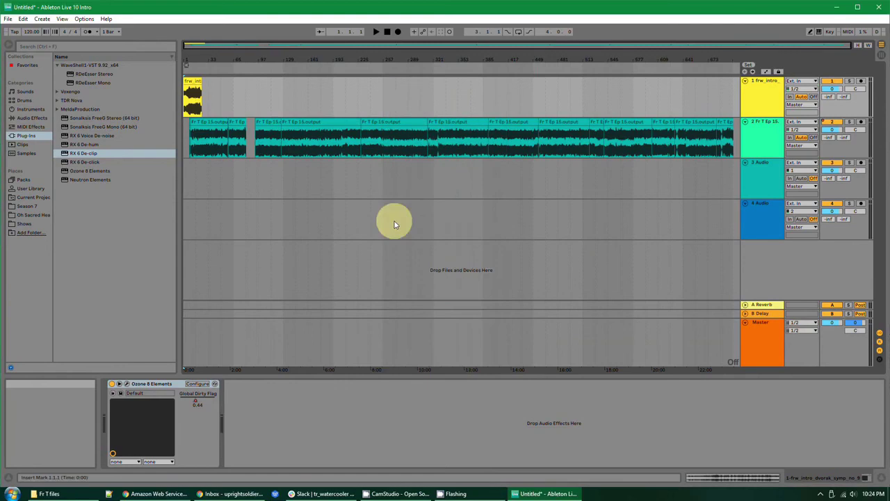
- Start exporting the Master mix as Untitled.mp3 into True Restoration's Training > Training Videos folder, and cancel the rendering
{"action": "left_click", "coordinate": [7, 19]}
{"action": "left_click", "coordinate": [63, 146]}
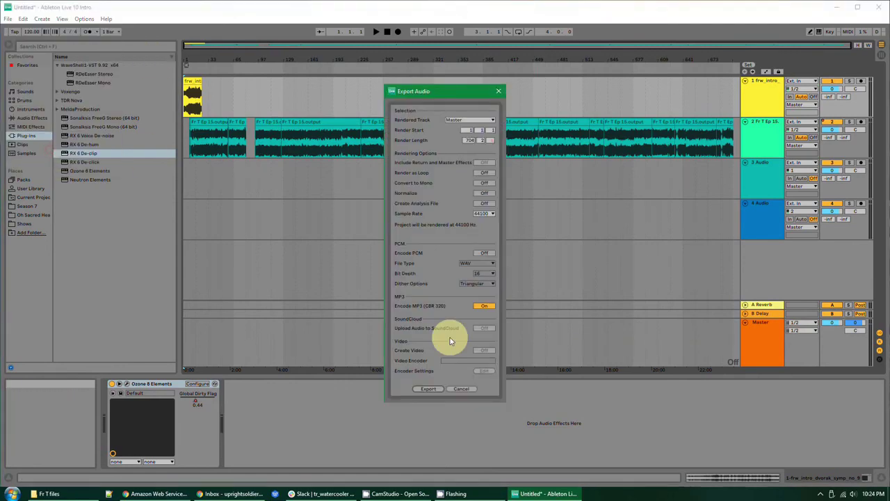
{"action": "left_click", "coordinate": [419, 388]}
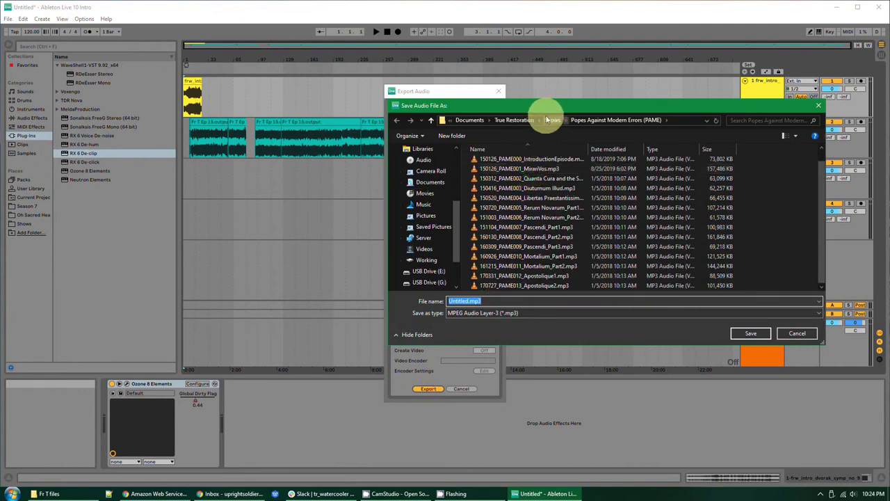
{"action": "left_click", "coordinate": [514, 119]}
{"action": "double_click", "coordinate": [487, 230]}
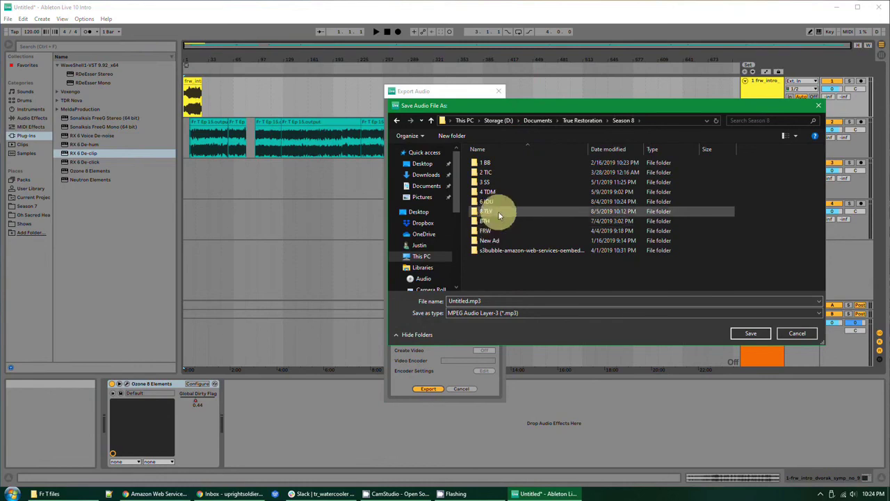
{"action": "left_click", "coordinate": [572, 121]}
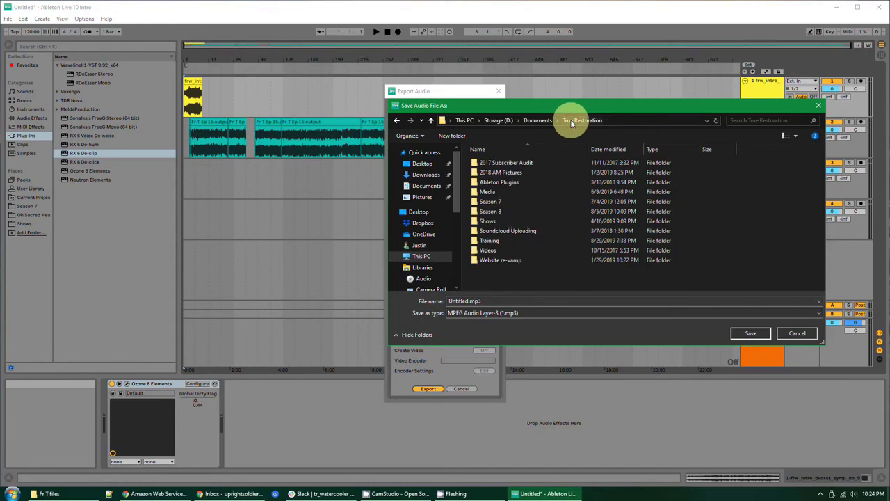
{"action": "double_click", "coordinate": [498, 240]}
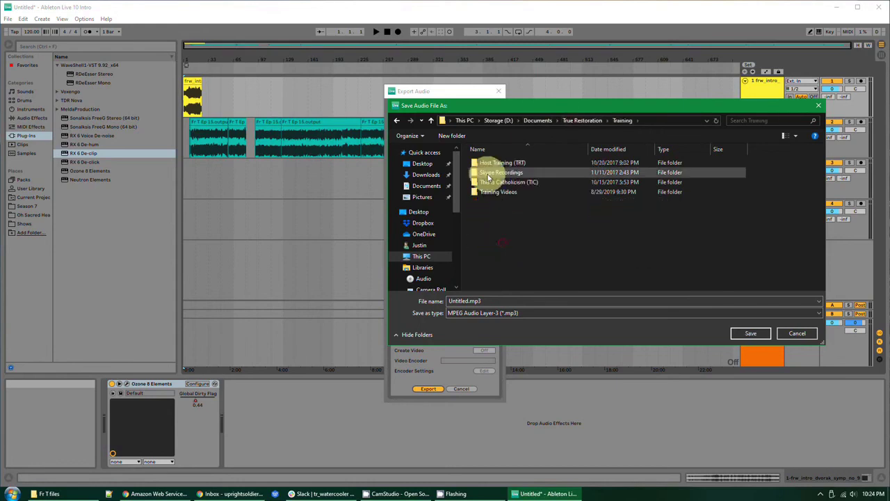
{"action": "double_click", "coordinate": [498, 192]}
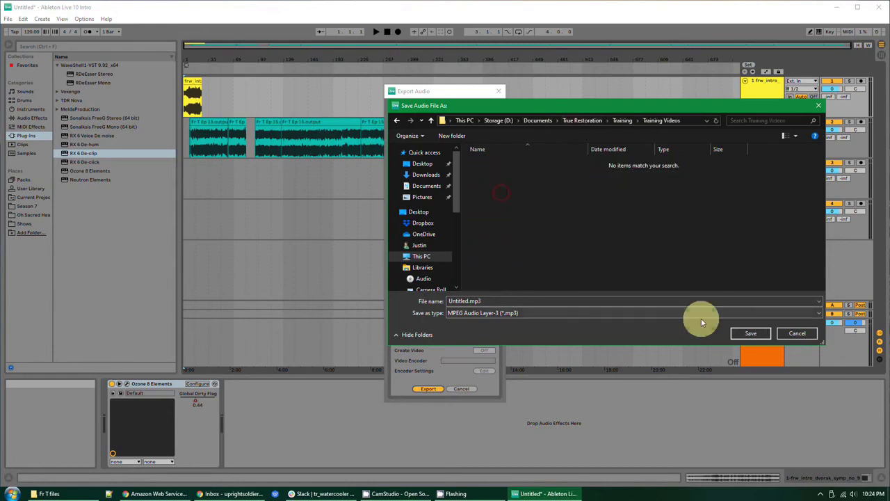
{"action": "left_click", "coordinate": [741, 333]}
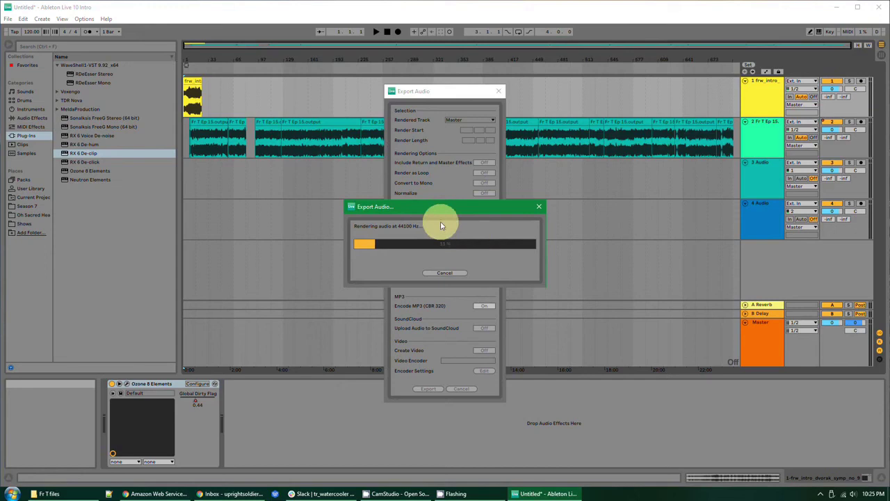
{"action": "left_click", "coordinate": [452, 275]}
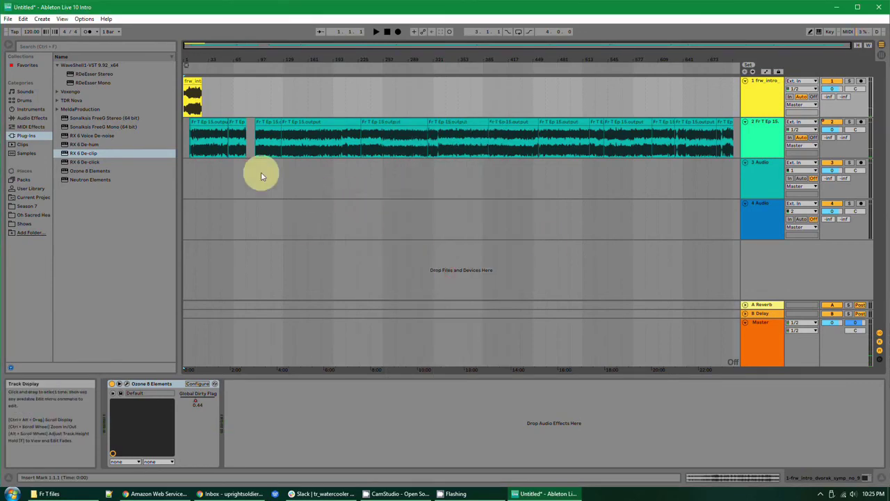
- Compare the effect chain on the intro track with the one on the voice track
{"action": "left_click", "coordinate": [252, 157]}
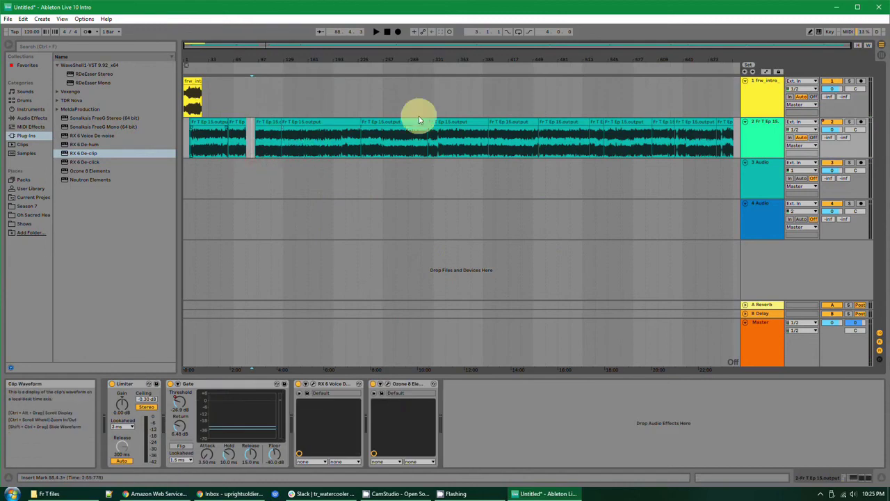
{"action": "left_click", "coordinate": [237, 94]}
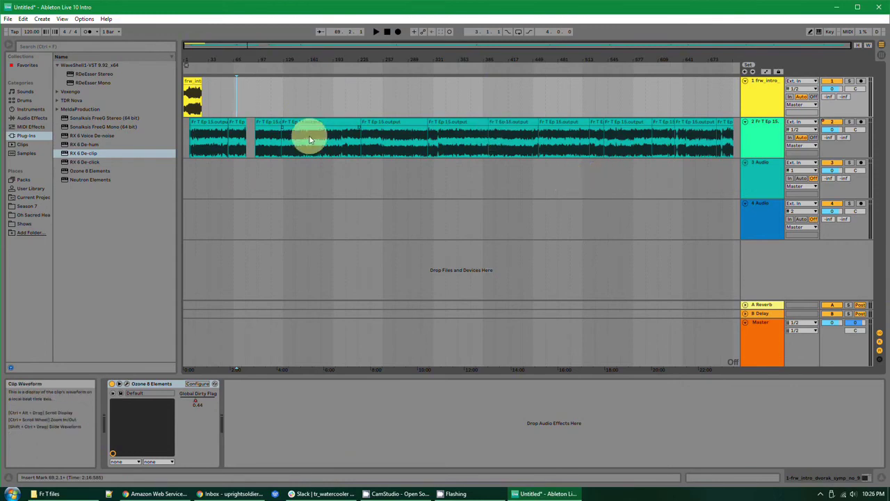
{"action": "left_click", "coordinate": [219, 154]}
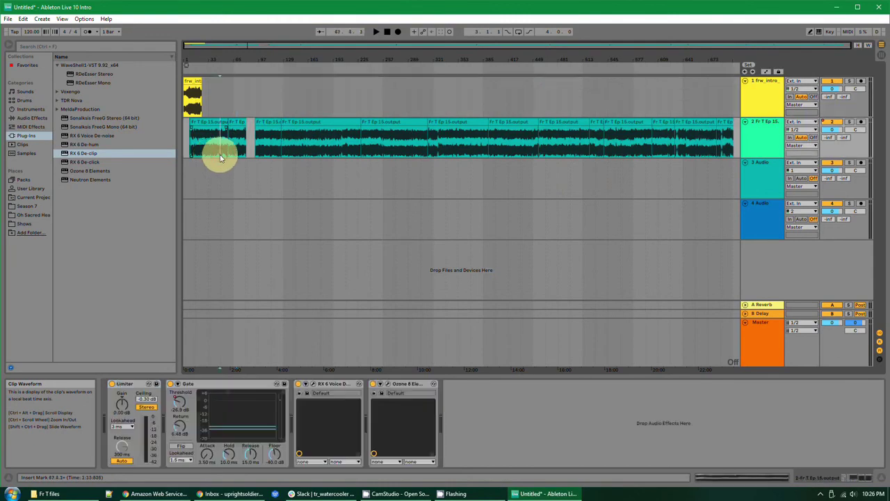
{"action": "left_click", "coordinate": [249, 151]}
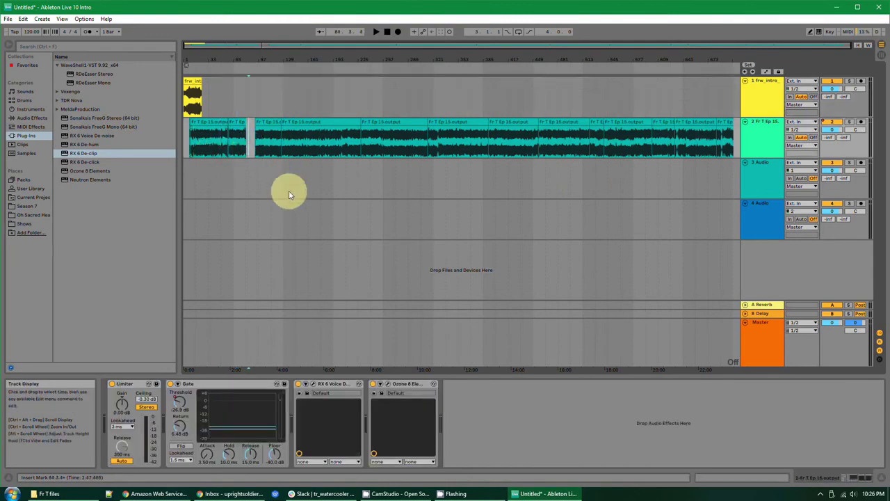
{"action": "left_click", "coordinate": [305, 141]}
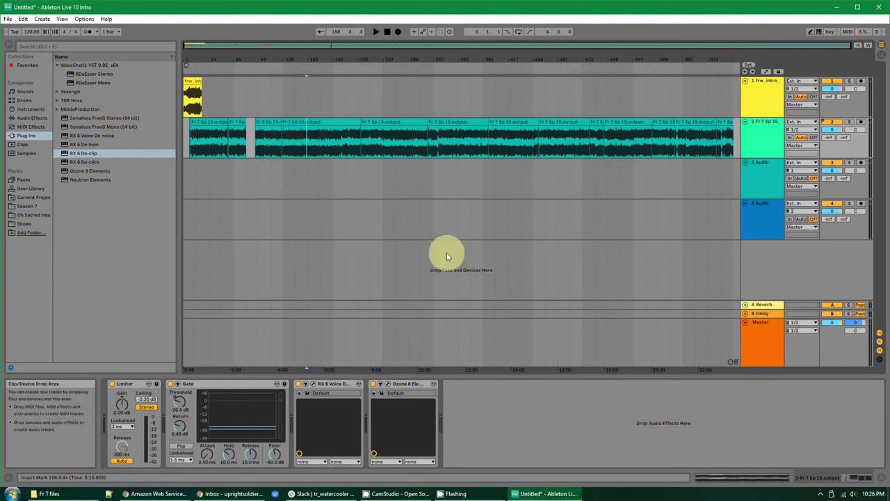
{"action": "left_click", "coordinate": [475, 496]}
{"action": "left_click", "coordinate": [409, 495]}
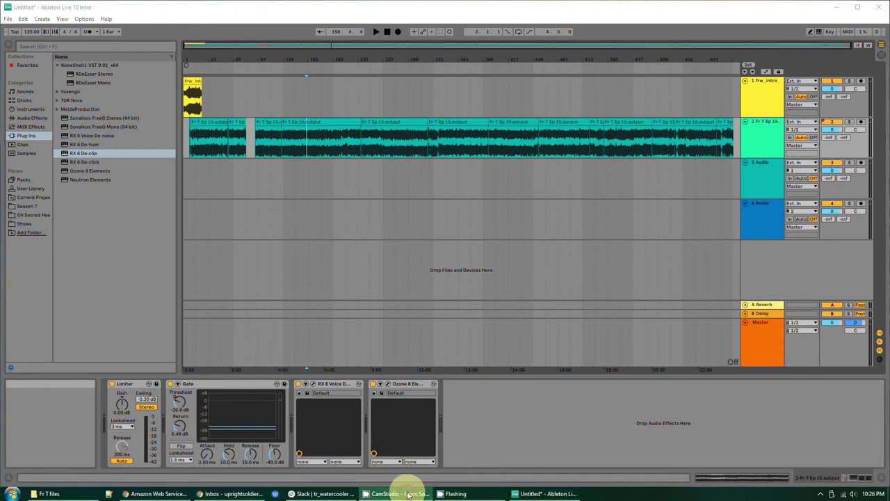